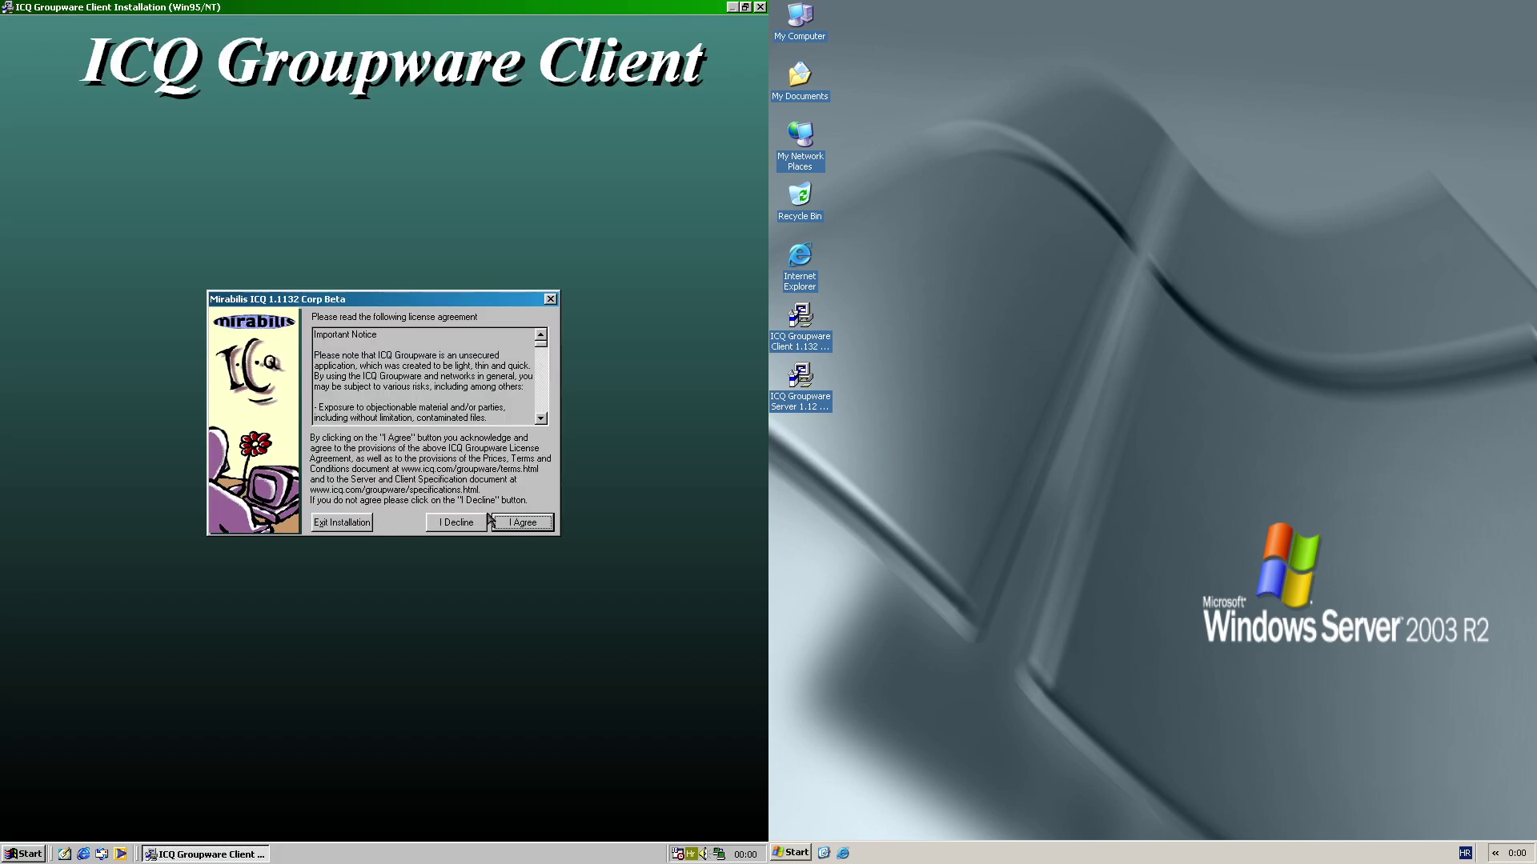
Accept the licence, run the client installer to completion, and dismiss the ICQ network error
click(481, 520)
click(513, 521)
click(514, 521)
click(514, 521)
click(514, 521)
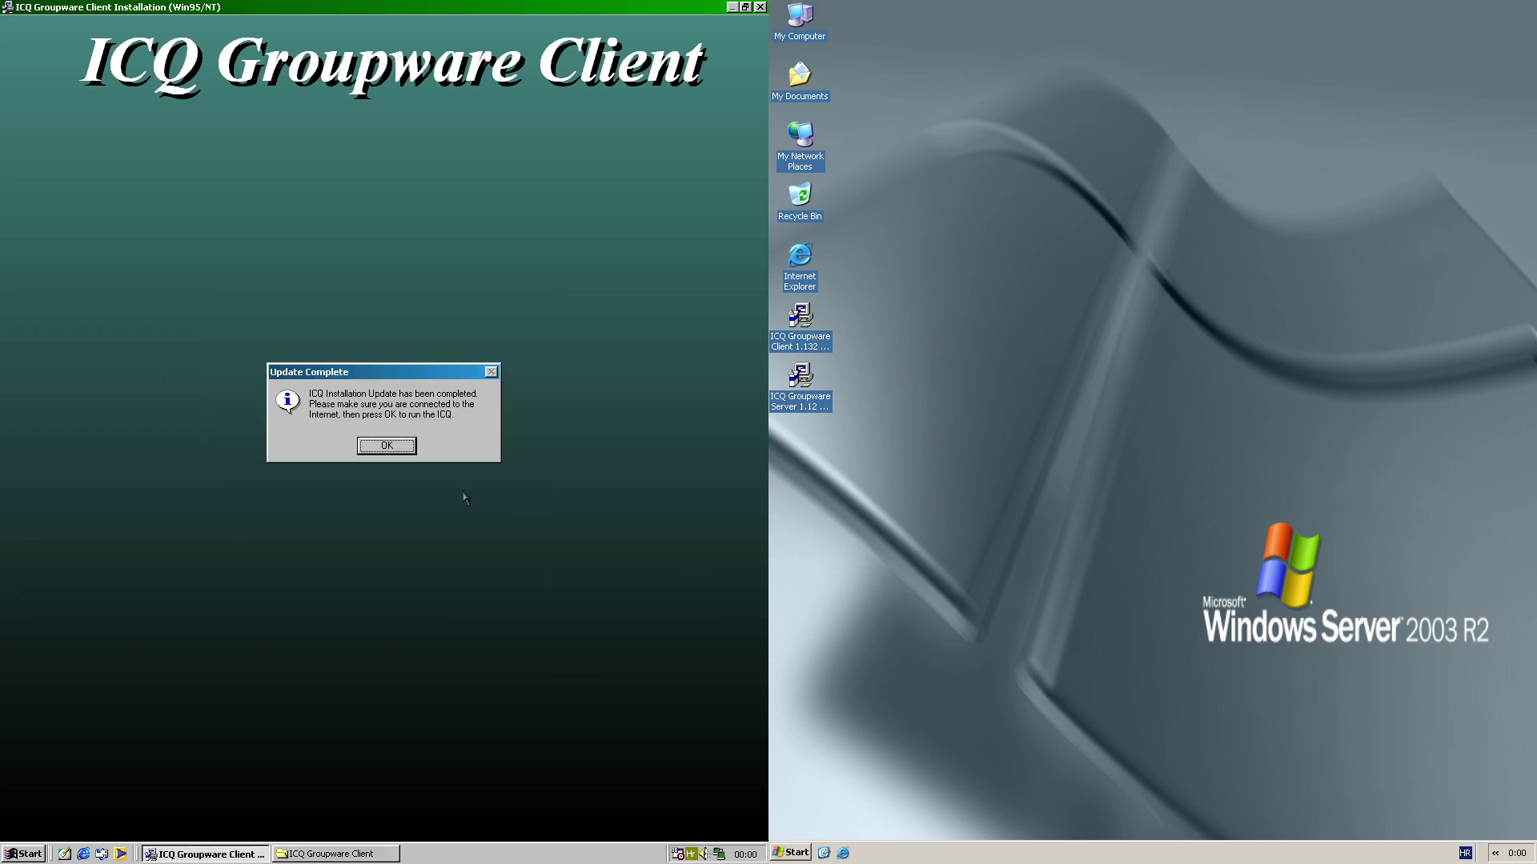
click(403, 450)
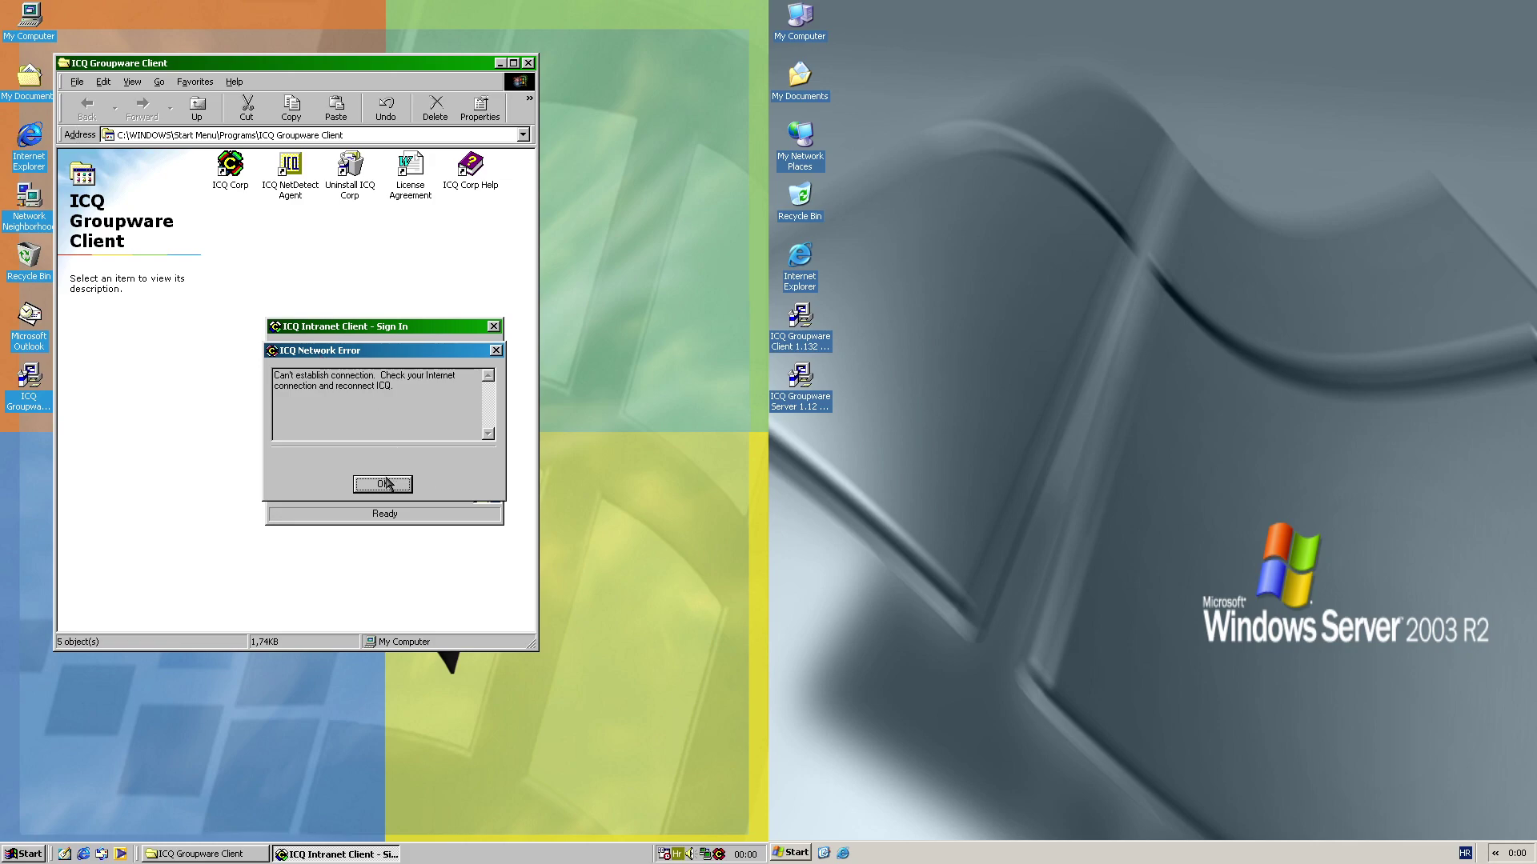
click(387, 484)
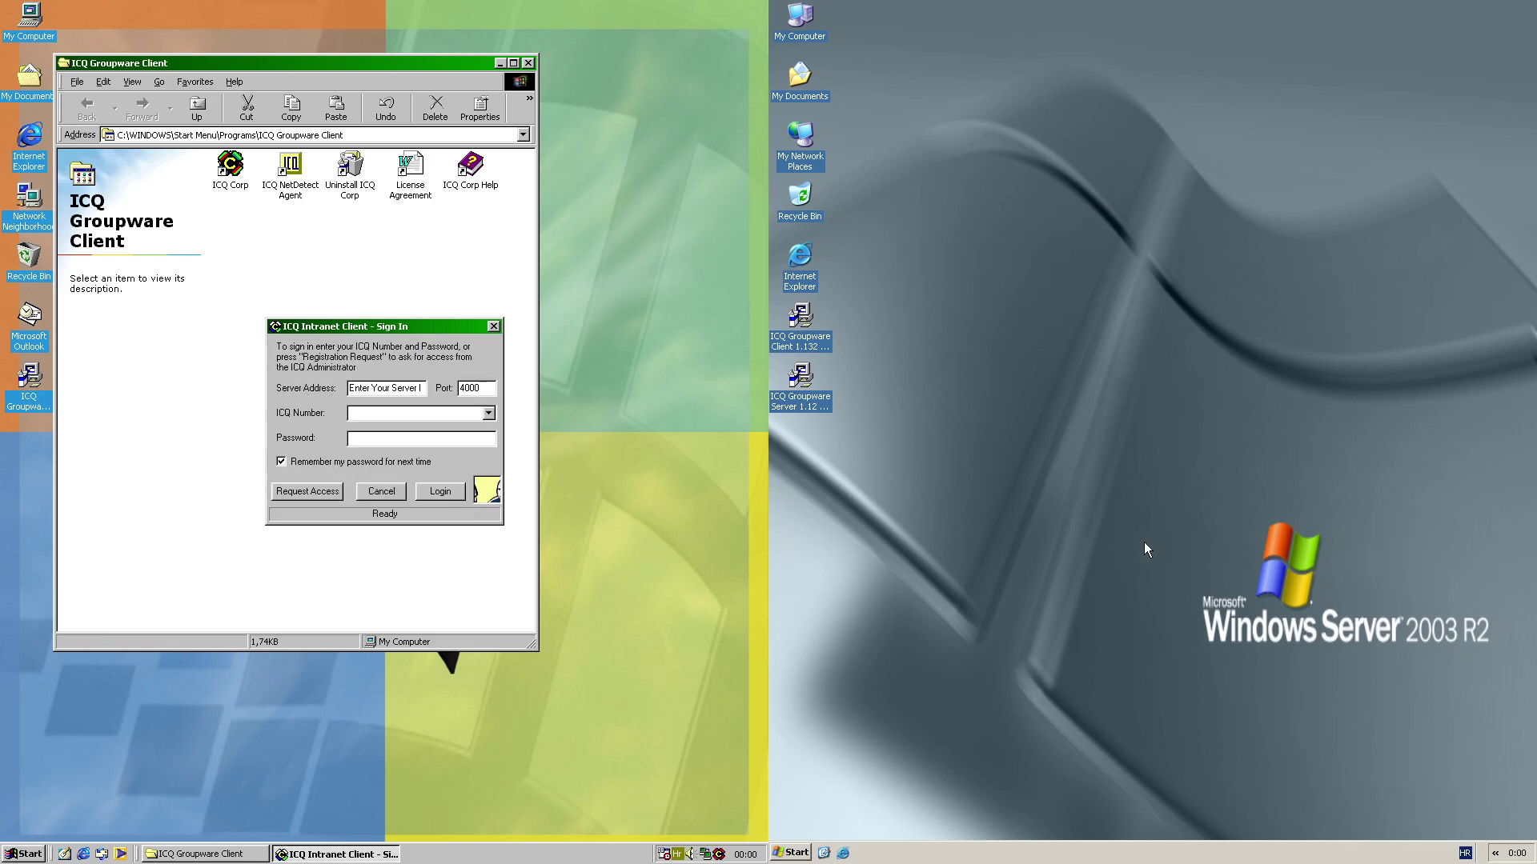
Launch ICQ Groupware Server and view its User Registration settings
click(793, 847)
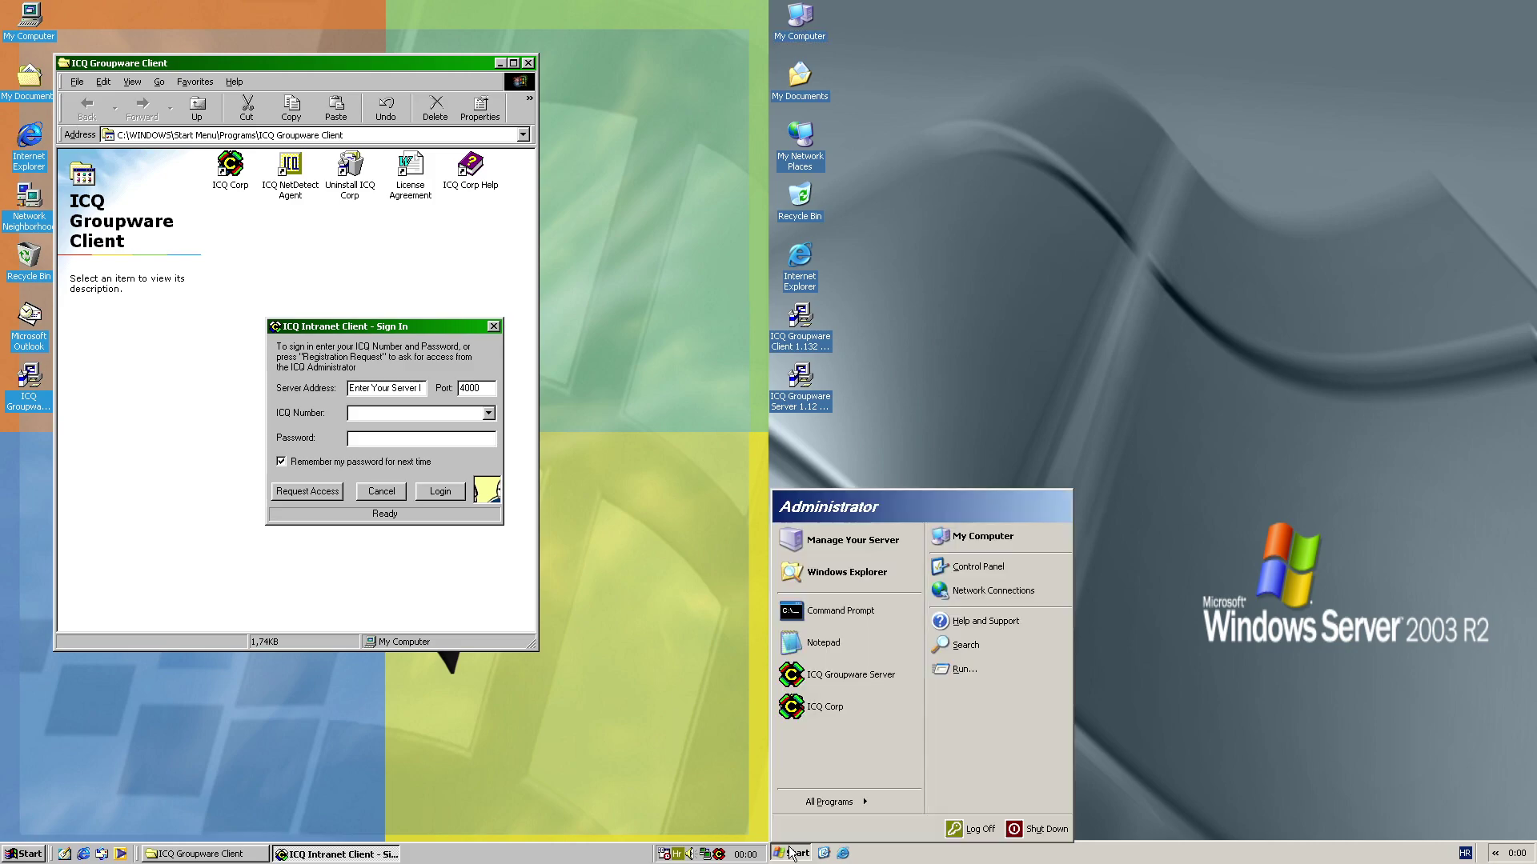
click(813, 675)
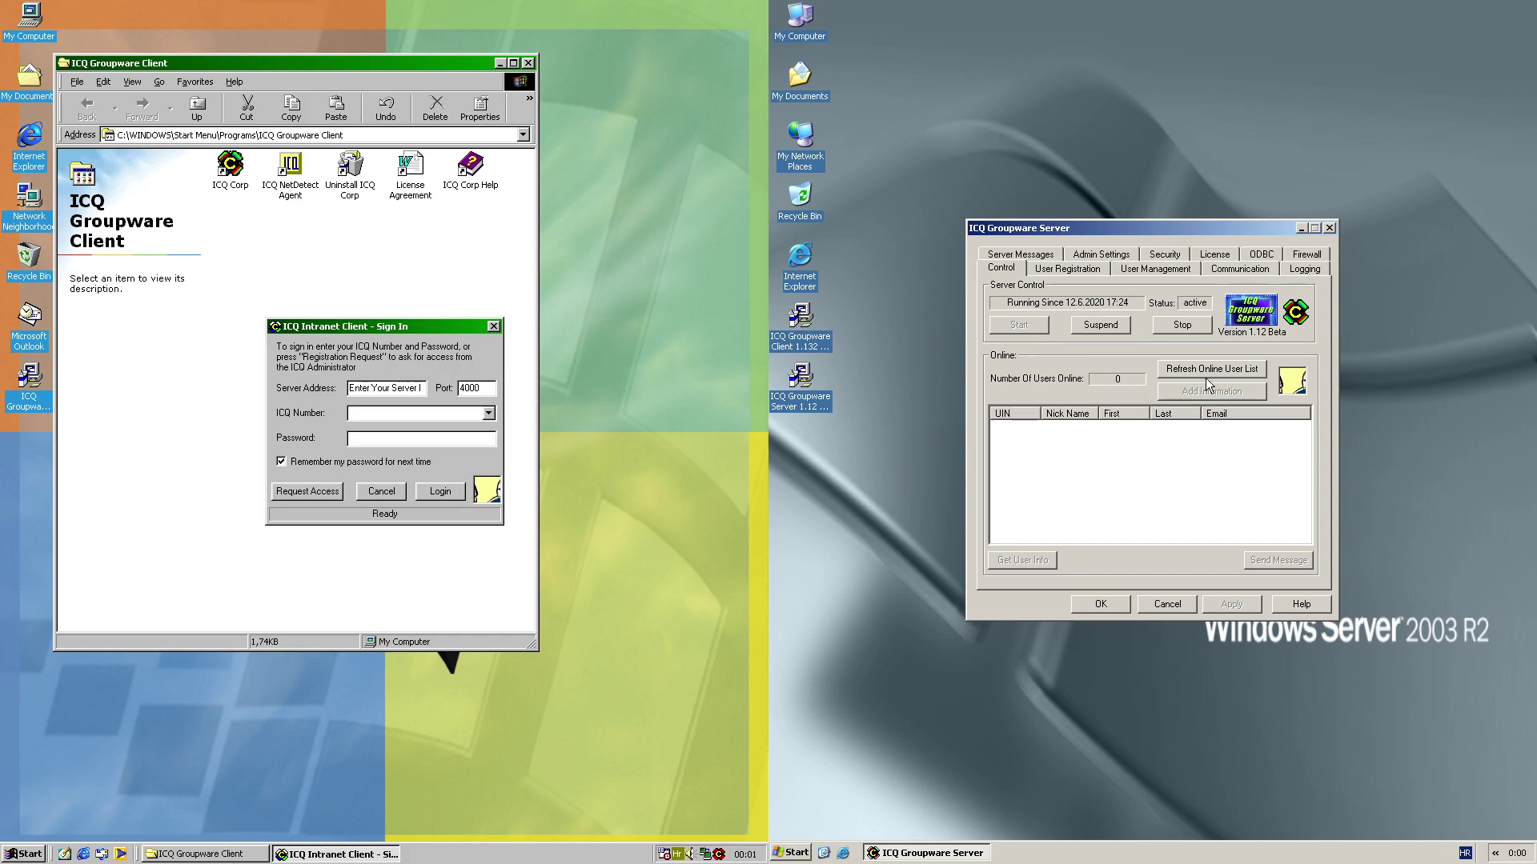
click(1072, 269)
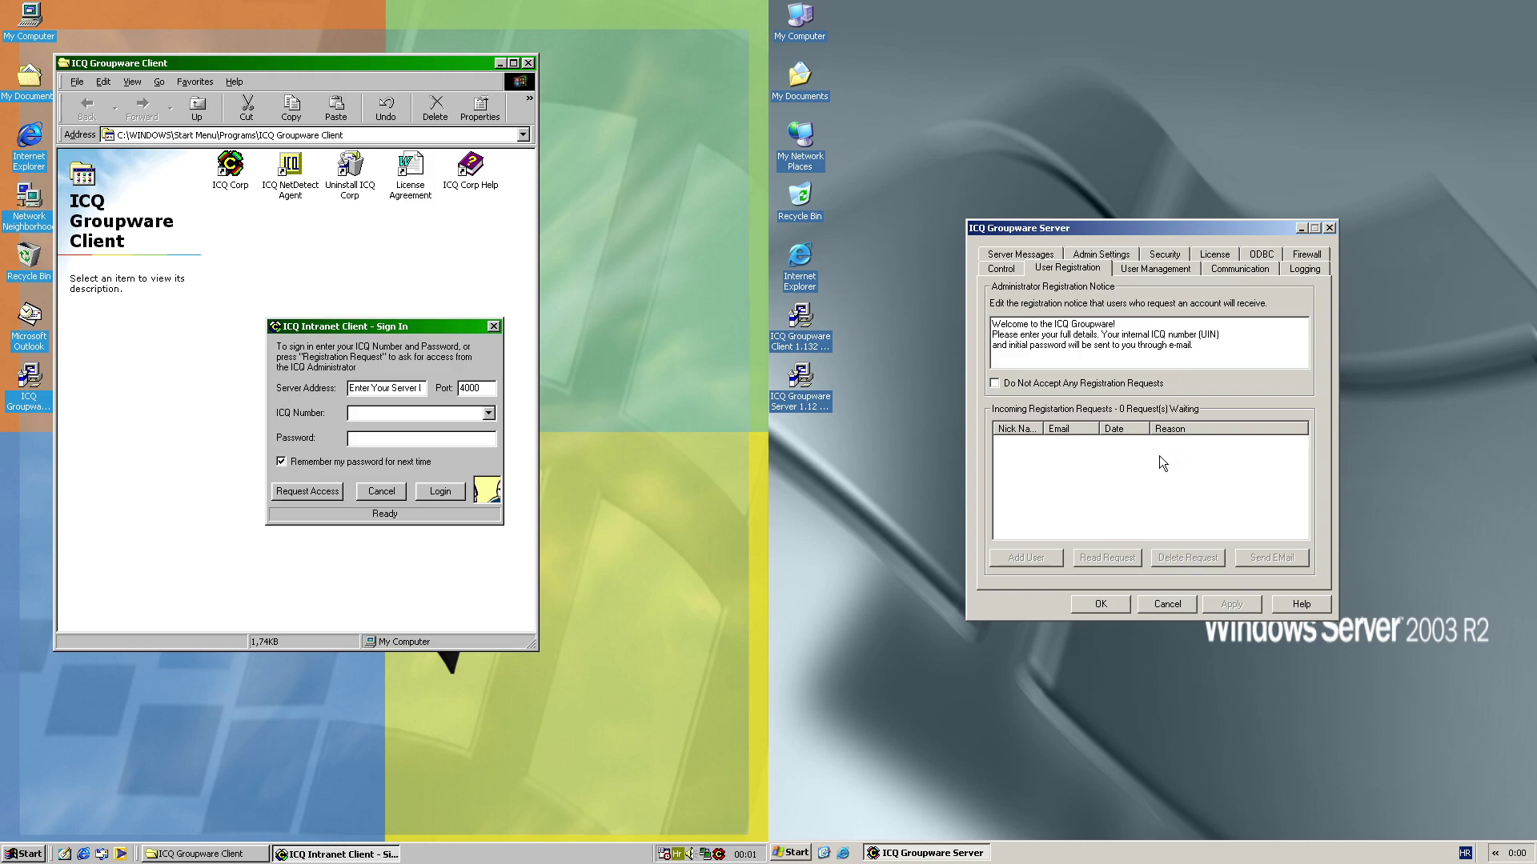
Search all registered users (2 found), then review Communication (UDP port 4000) and Logging settings
click(1157, 270)
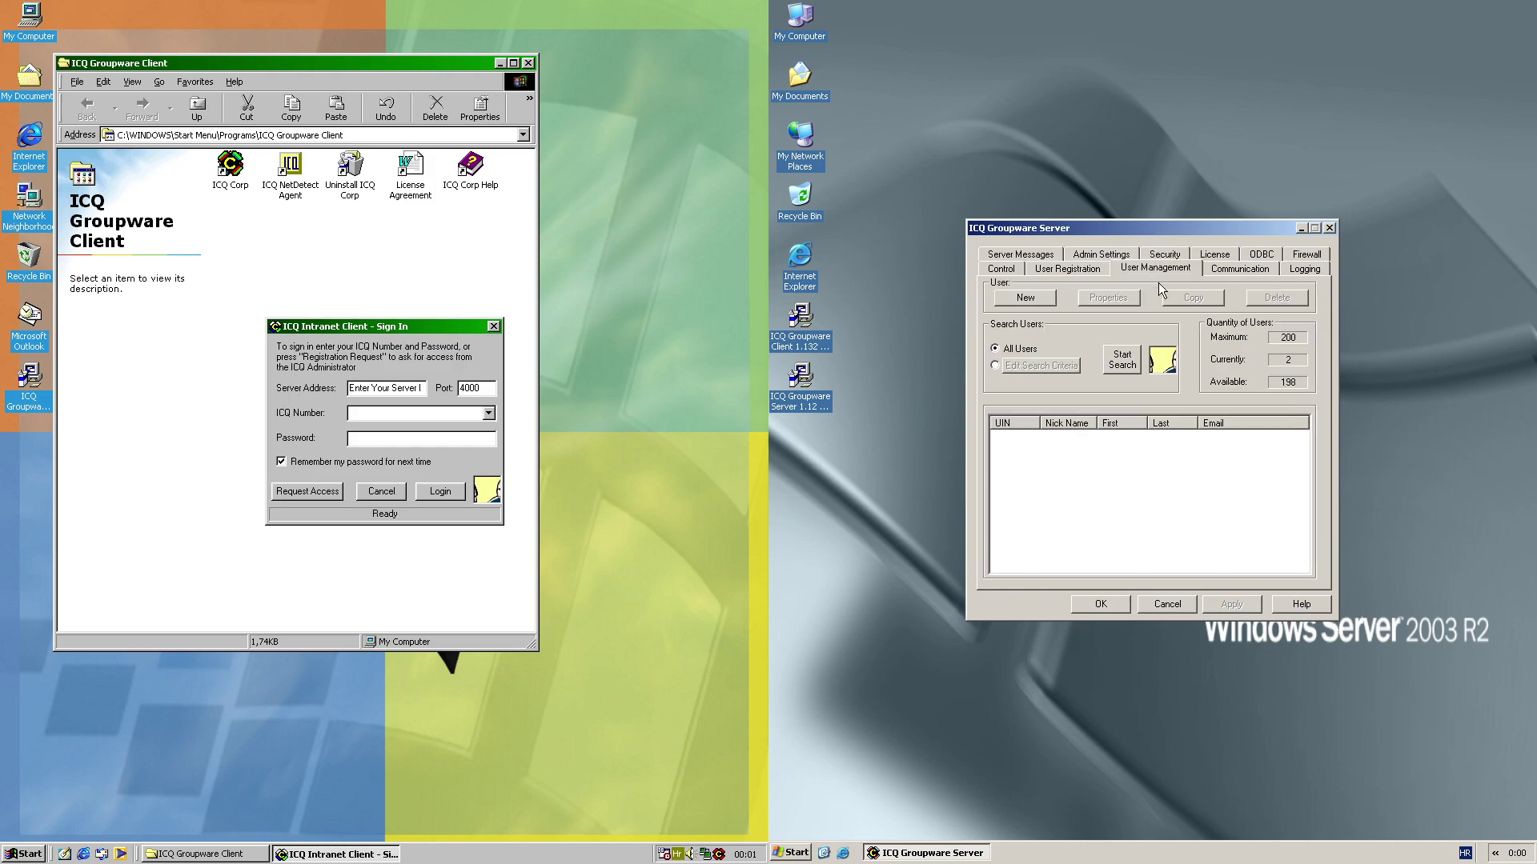
click(1134, 358)
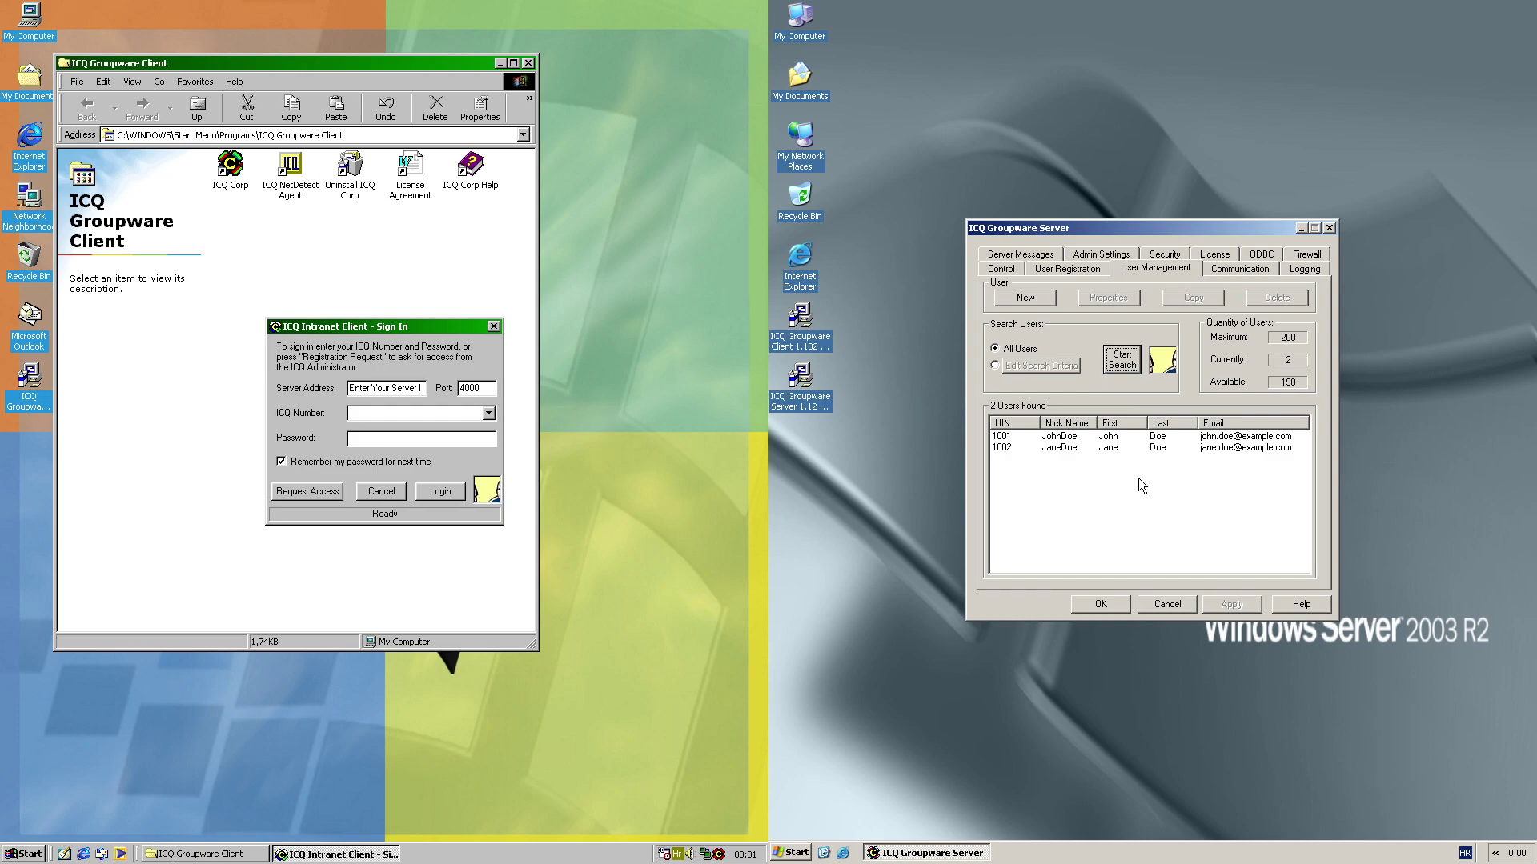
click(1220, 271)
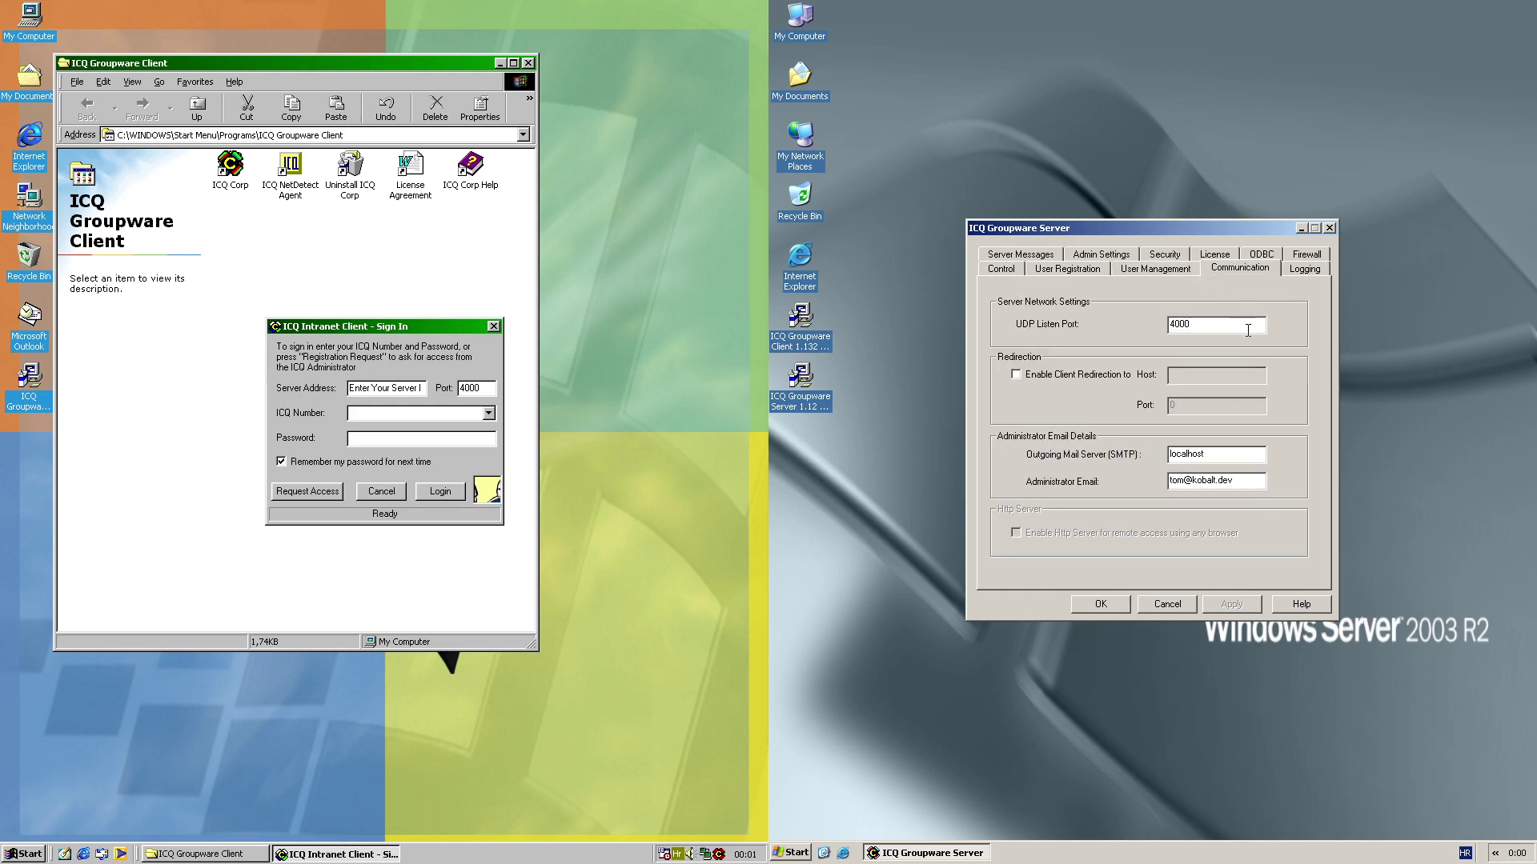
click(1302, 272)
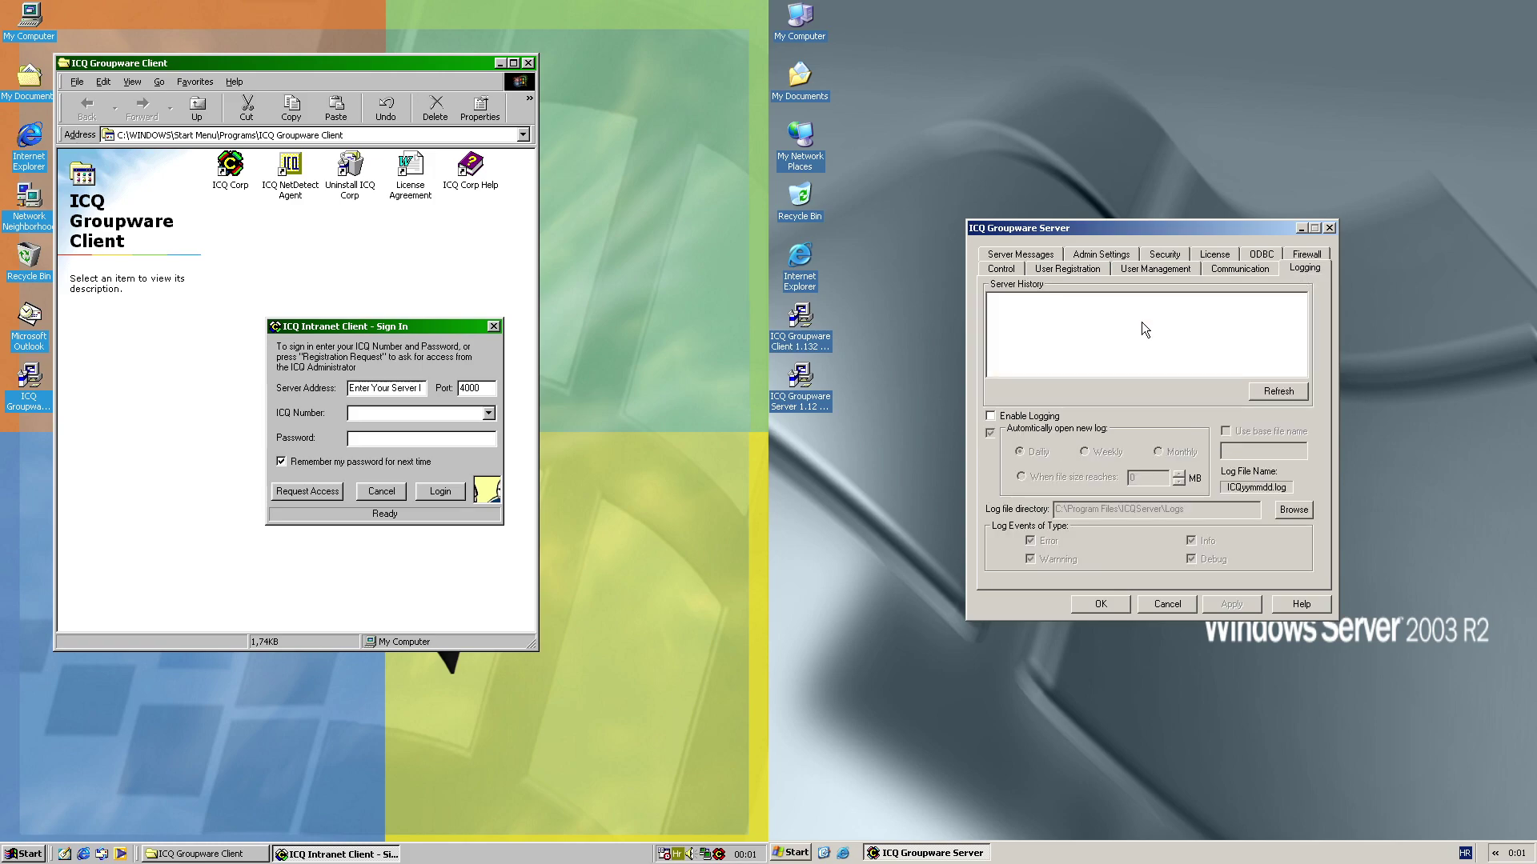
Review the Server Messages, Admin, Security, 200-user License, ODBC and Firewall pages, then return to User Registration
click(1016, 255)
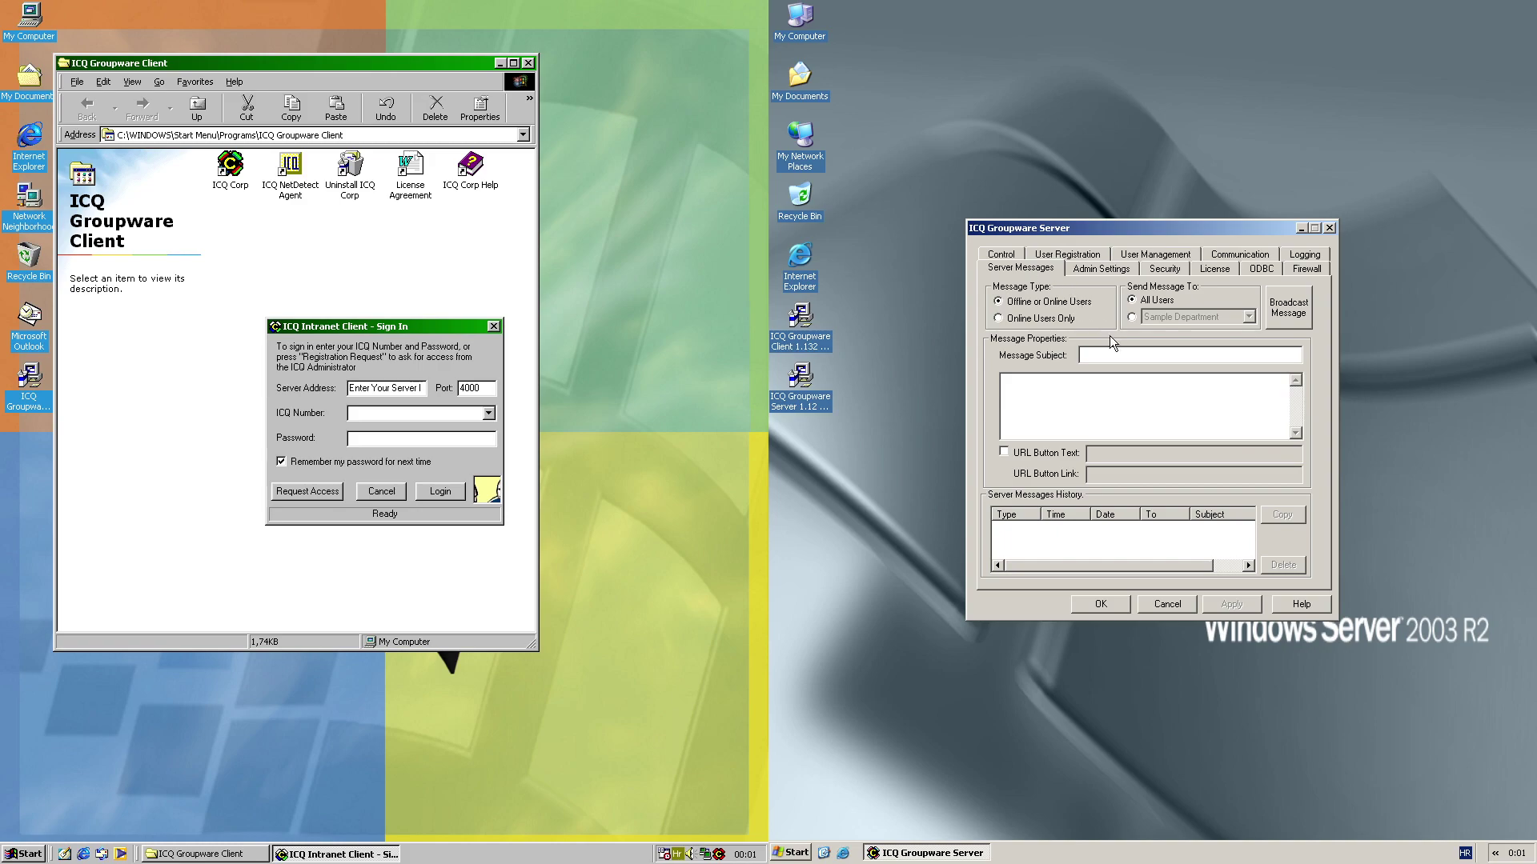
click(1102, 272)
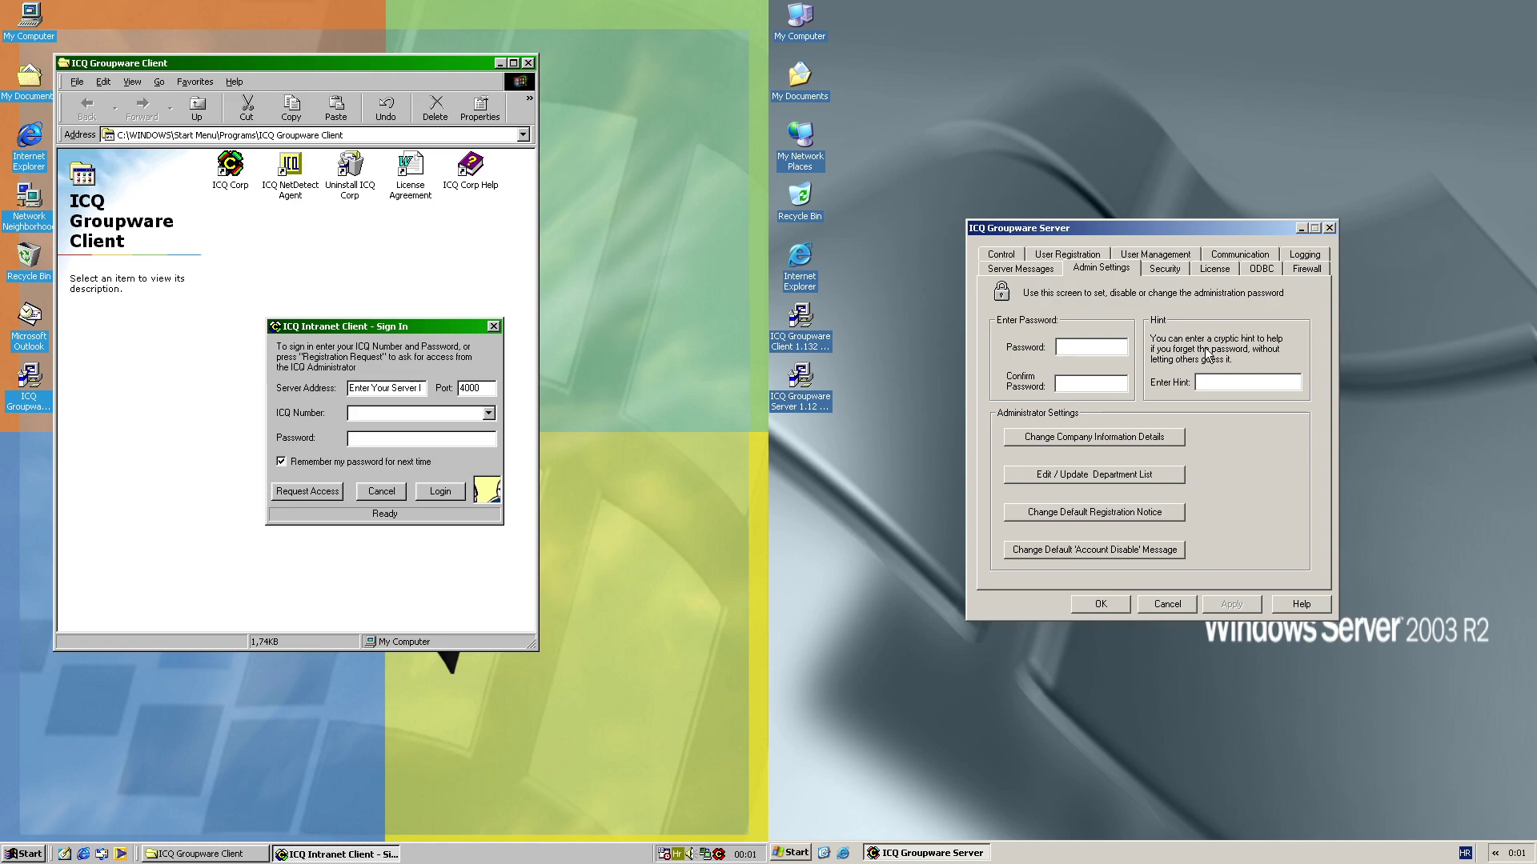
click(1182, 271)
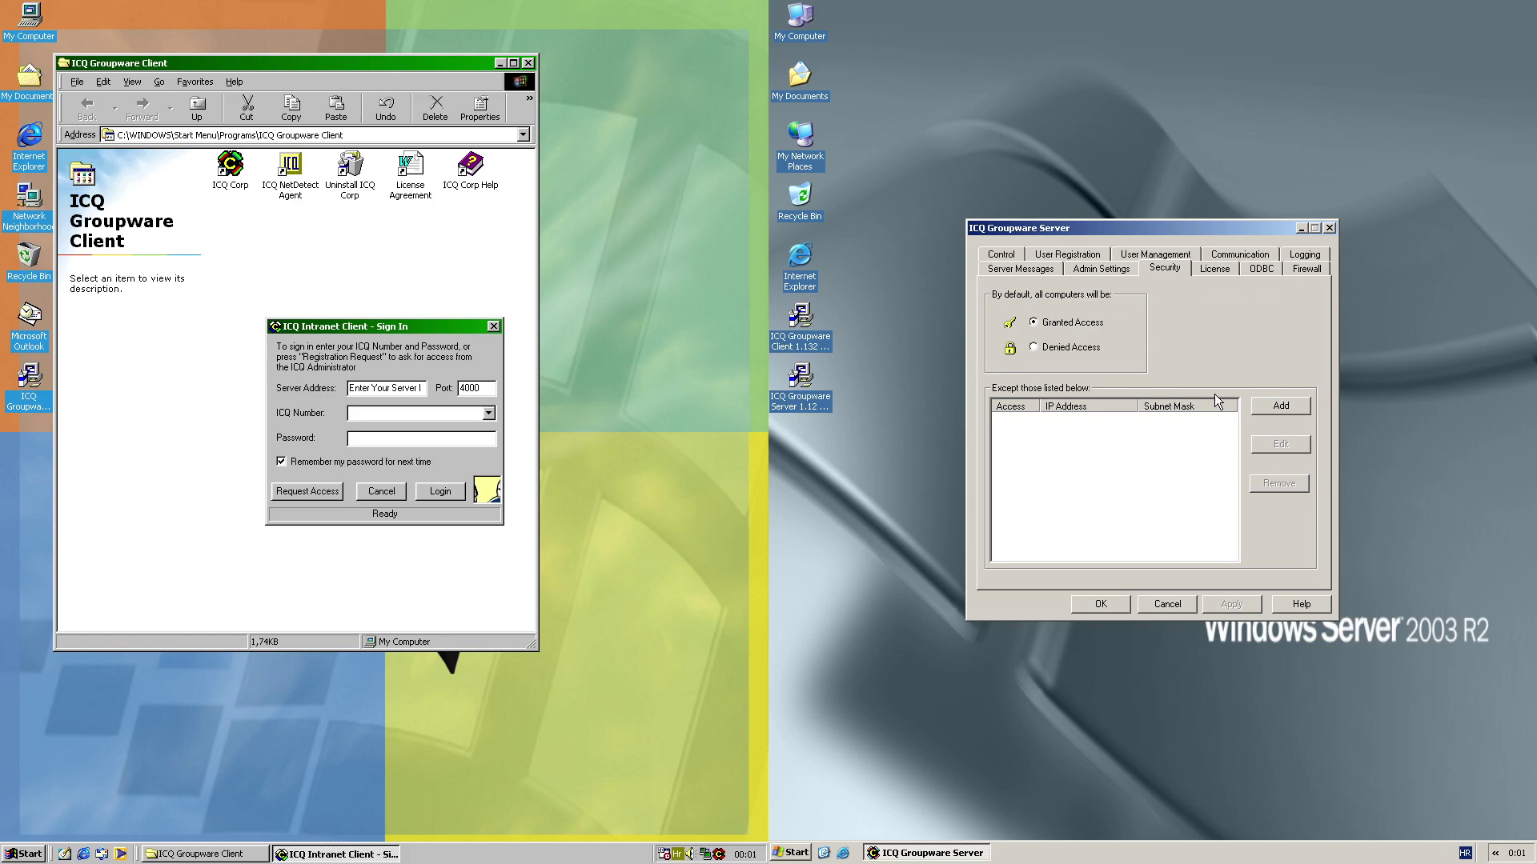
click(1210, 271)
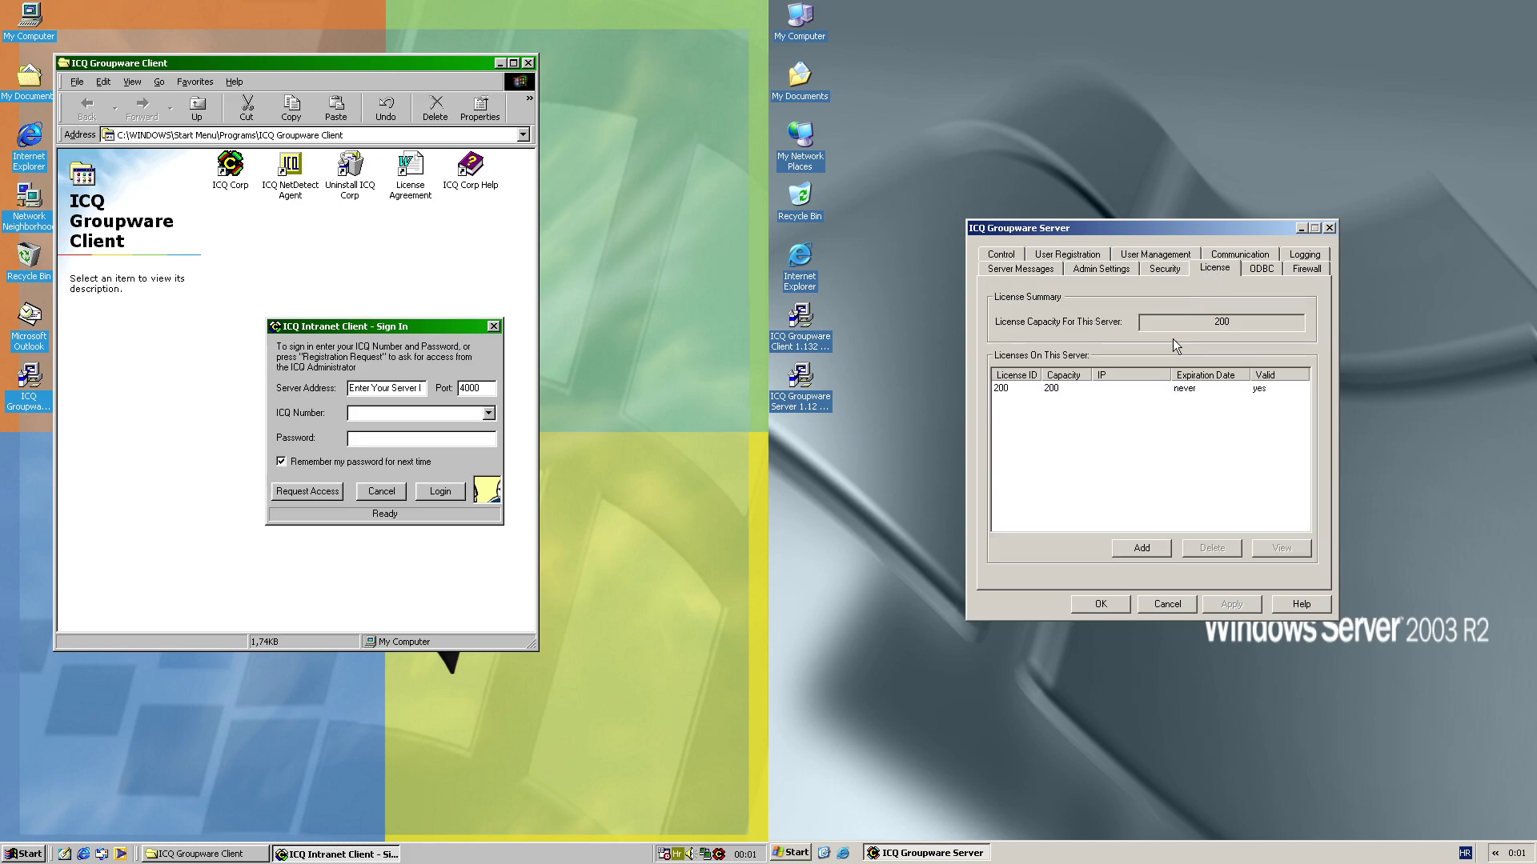
click(1190, 391)
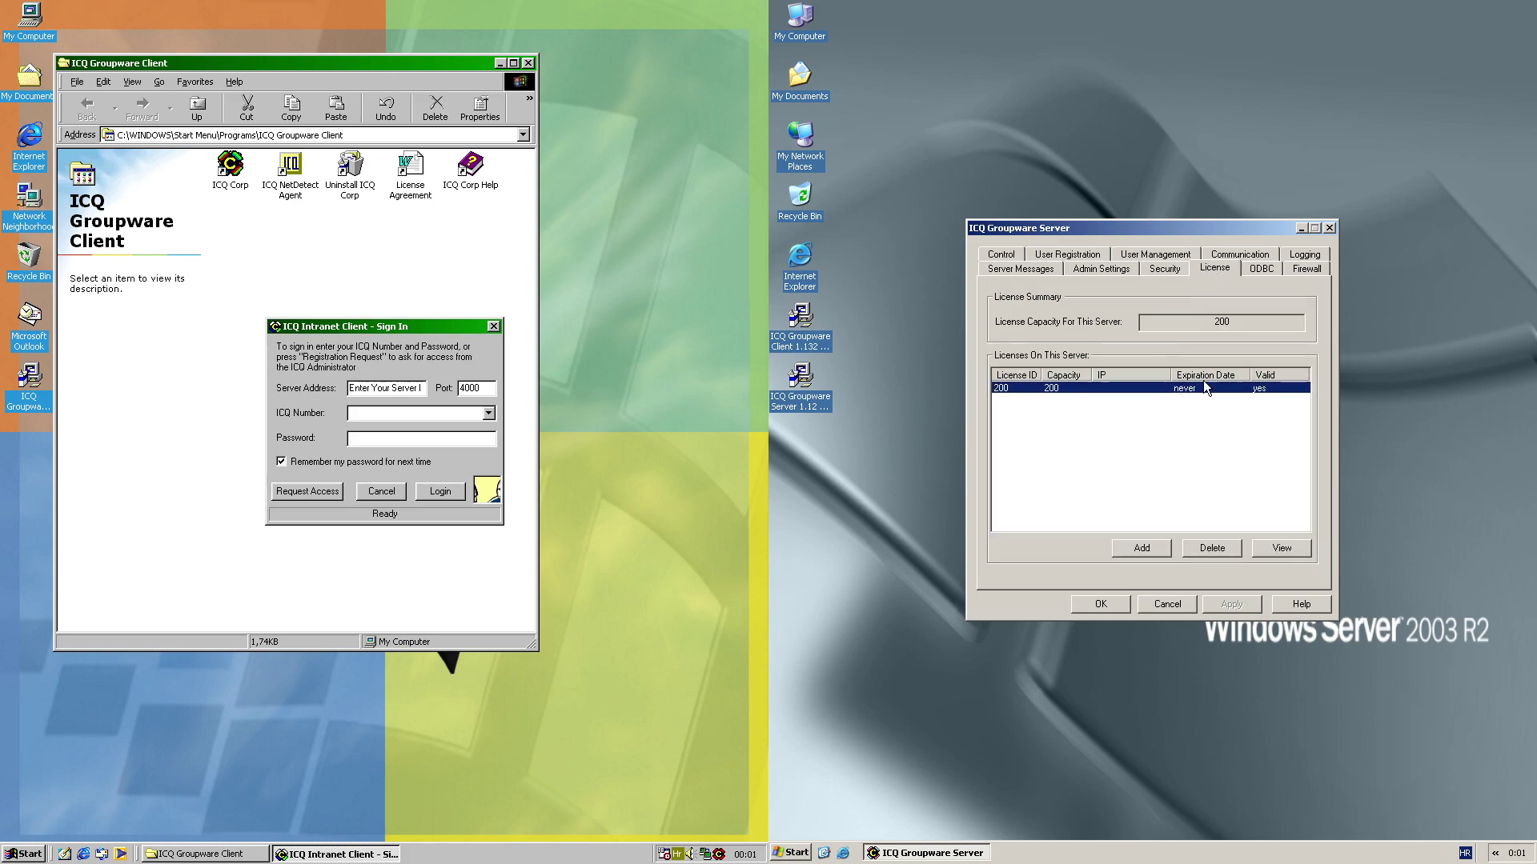
click(1254, 269)
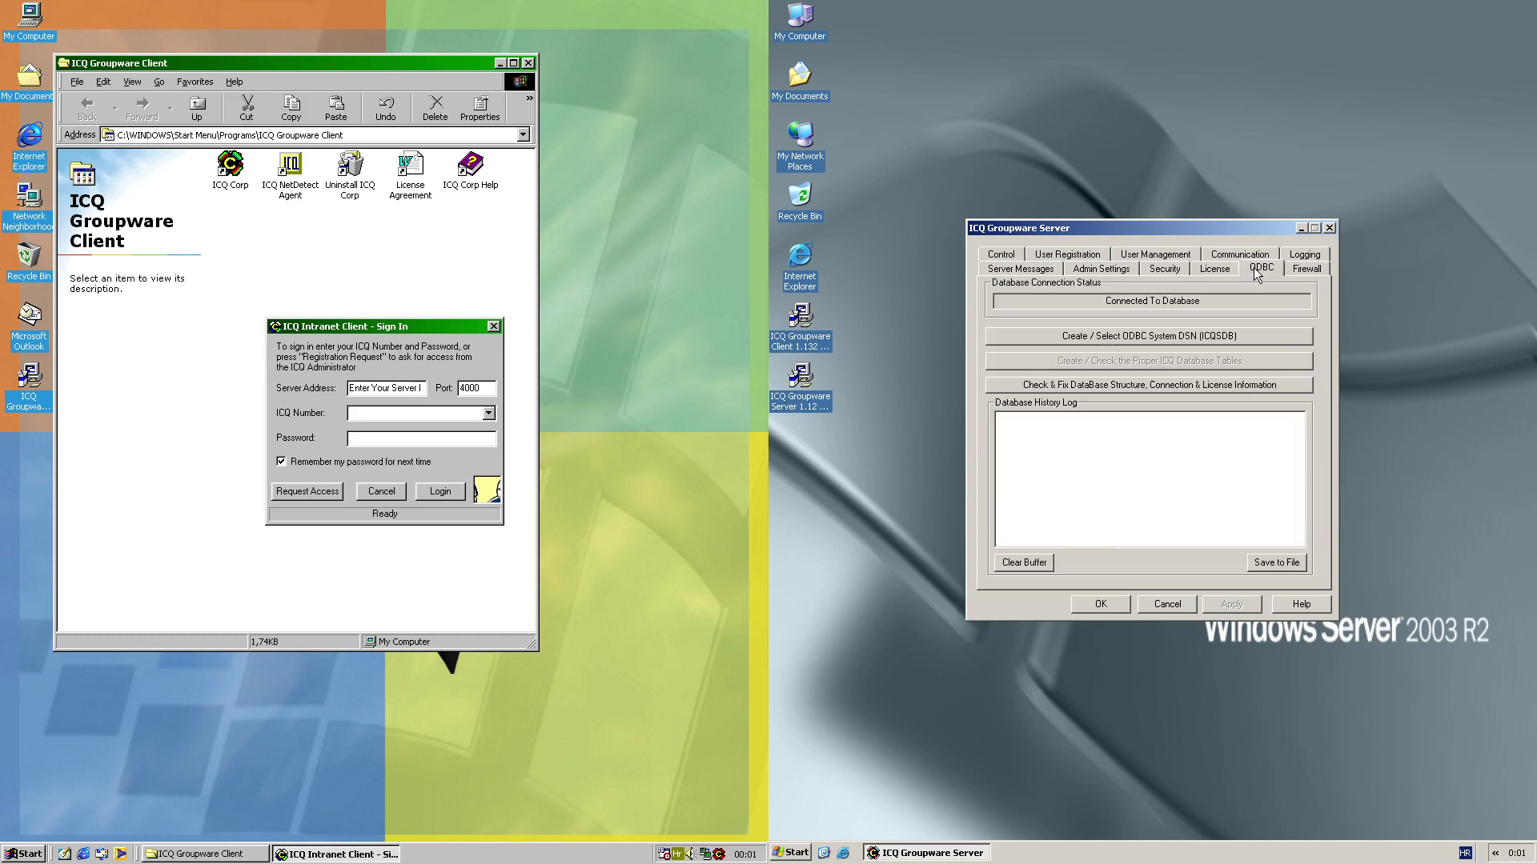
click(1315, 271)
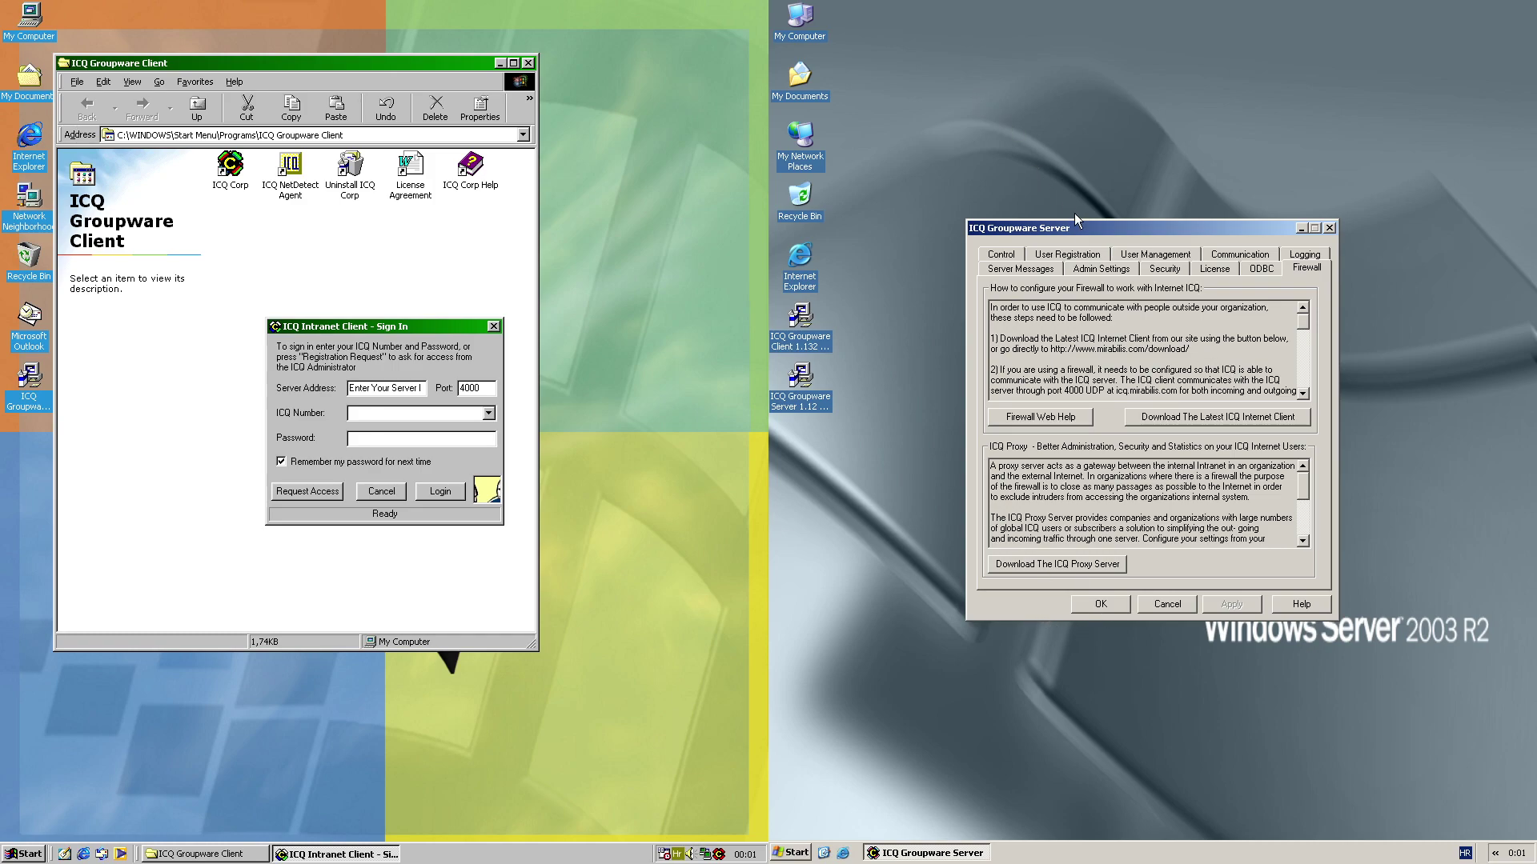
click(1085, 253)
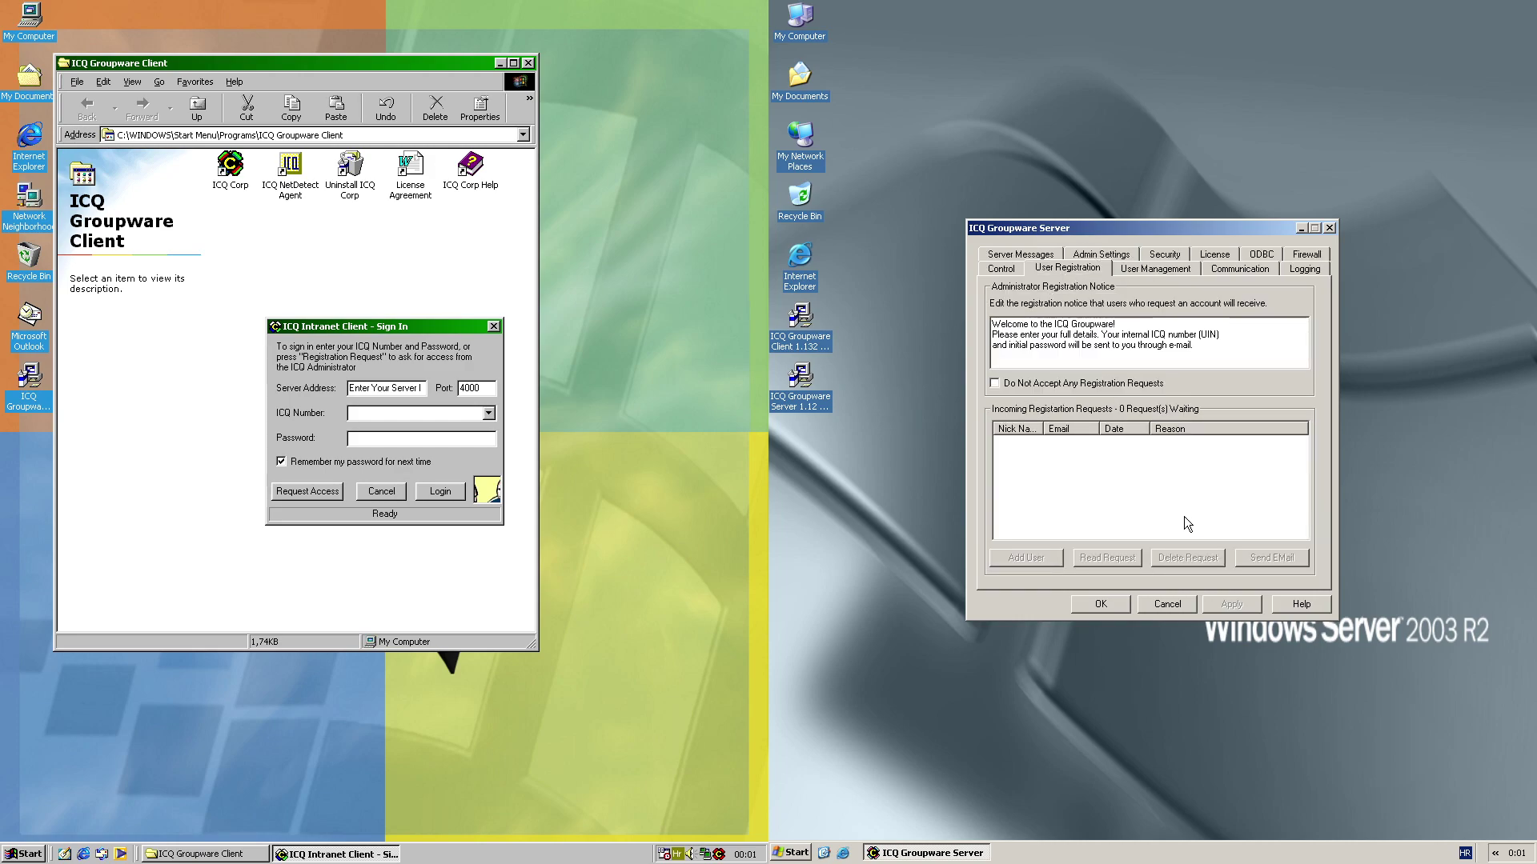
Replace the placeholder server address with icq.kobalt.dev
drag(421, 389, 269, 382)
key(Delete)
text(icq.kob)
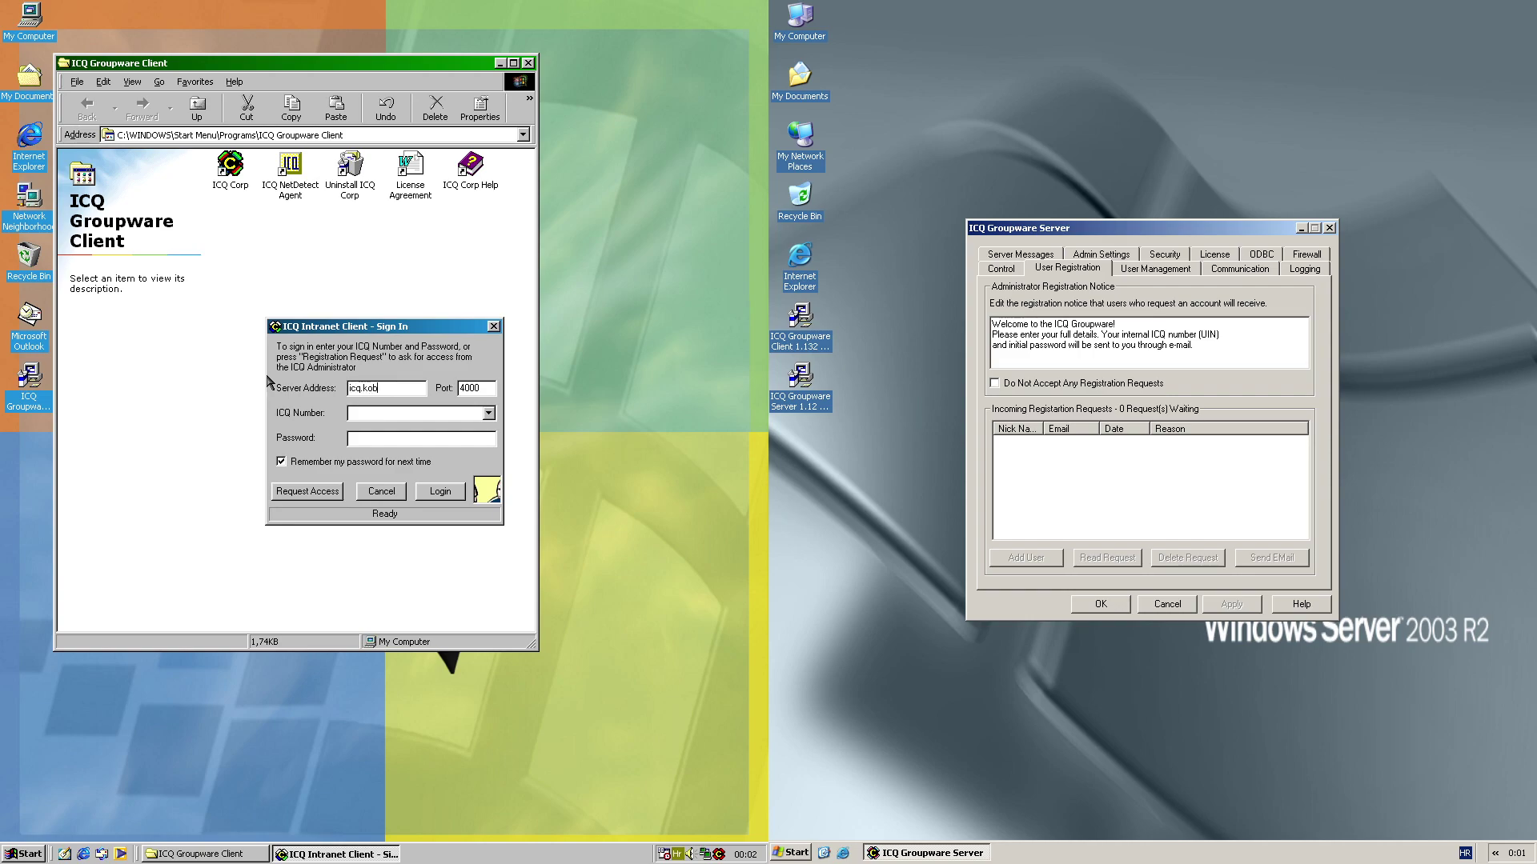
text(alt.dev)
Start a new account request and save personal details including the e-mail address
click(287, 491)
click(382, 452)
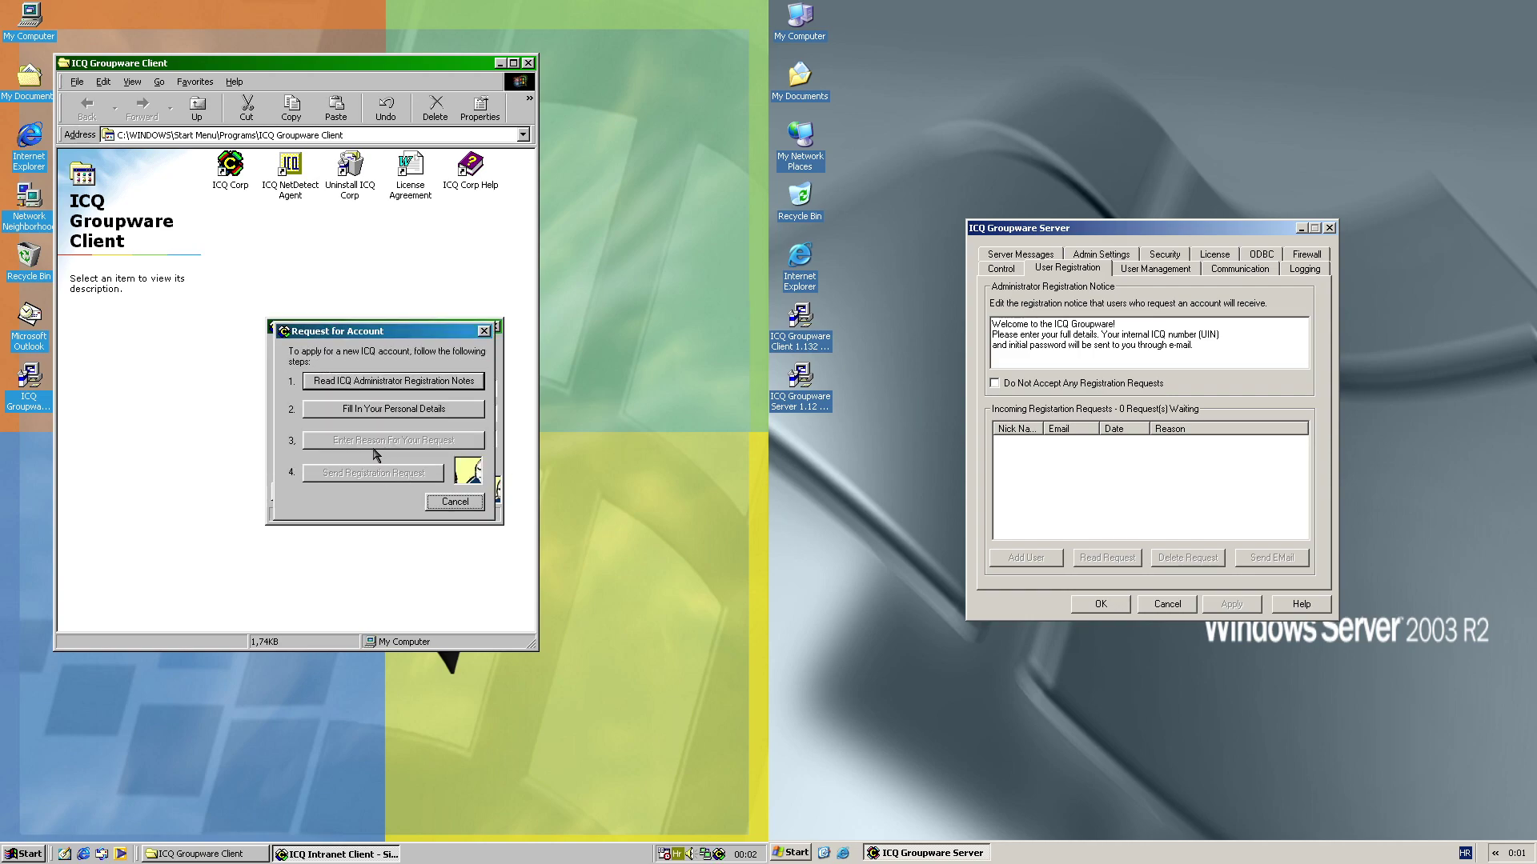
click(384, 423)
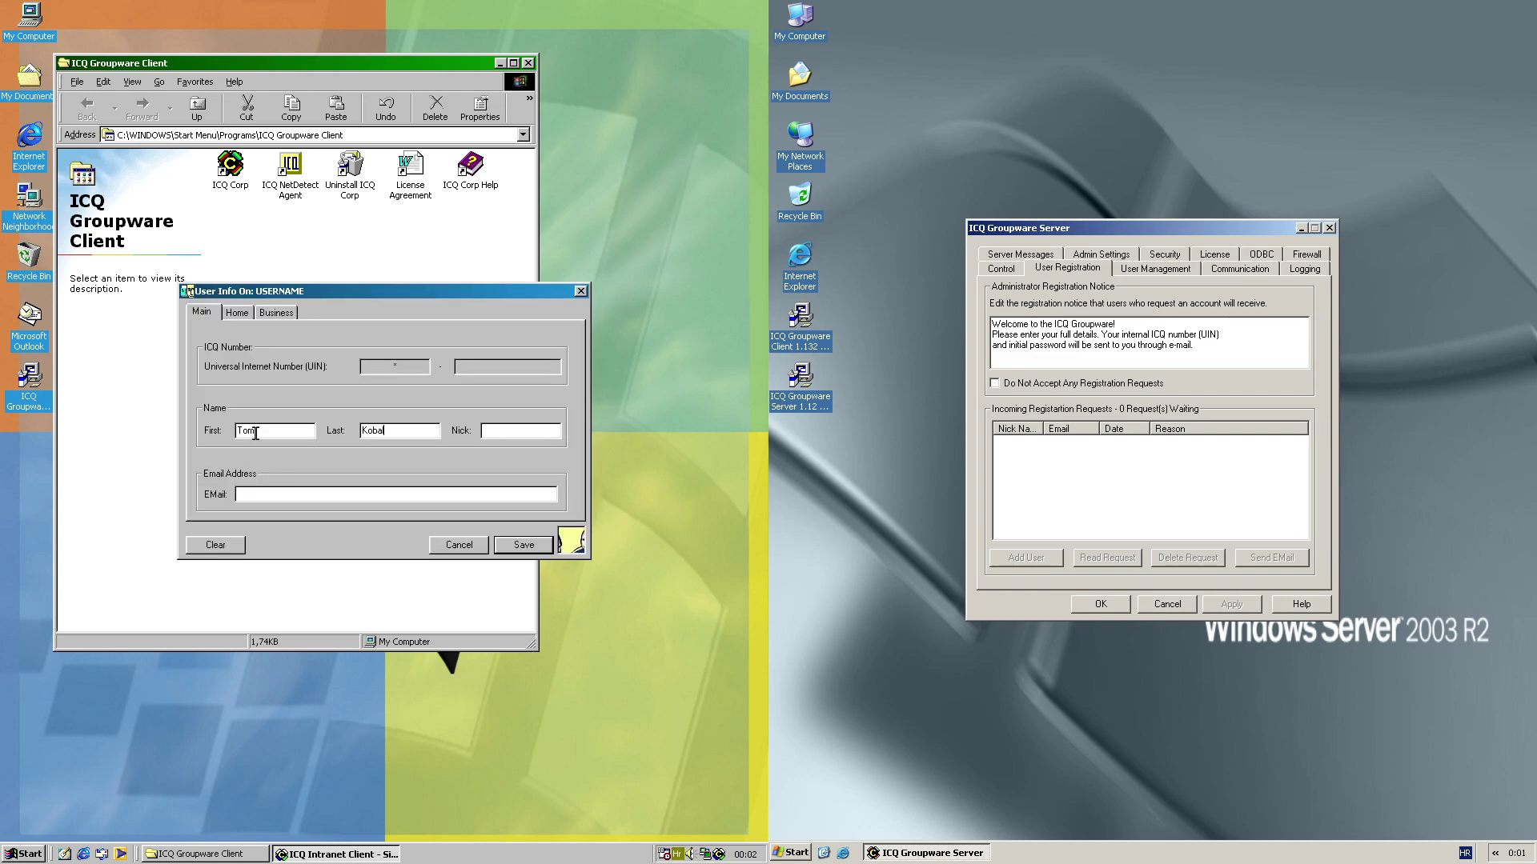
click(245, 316)
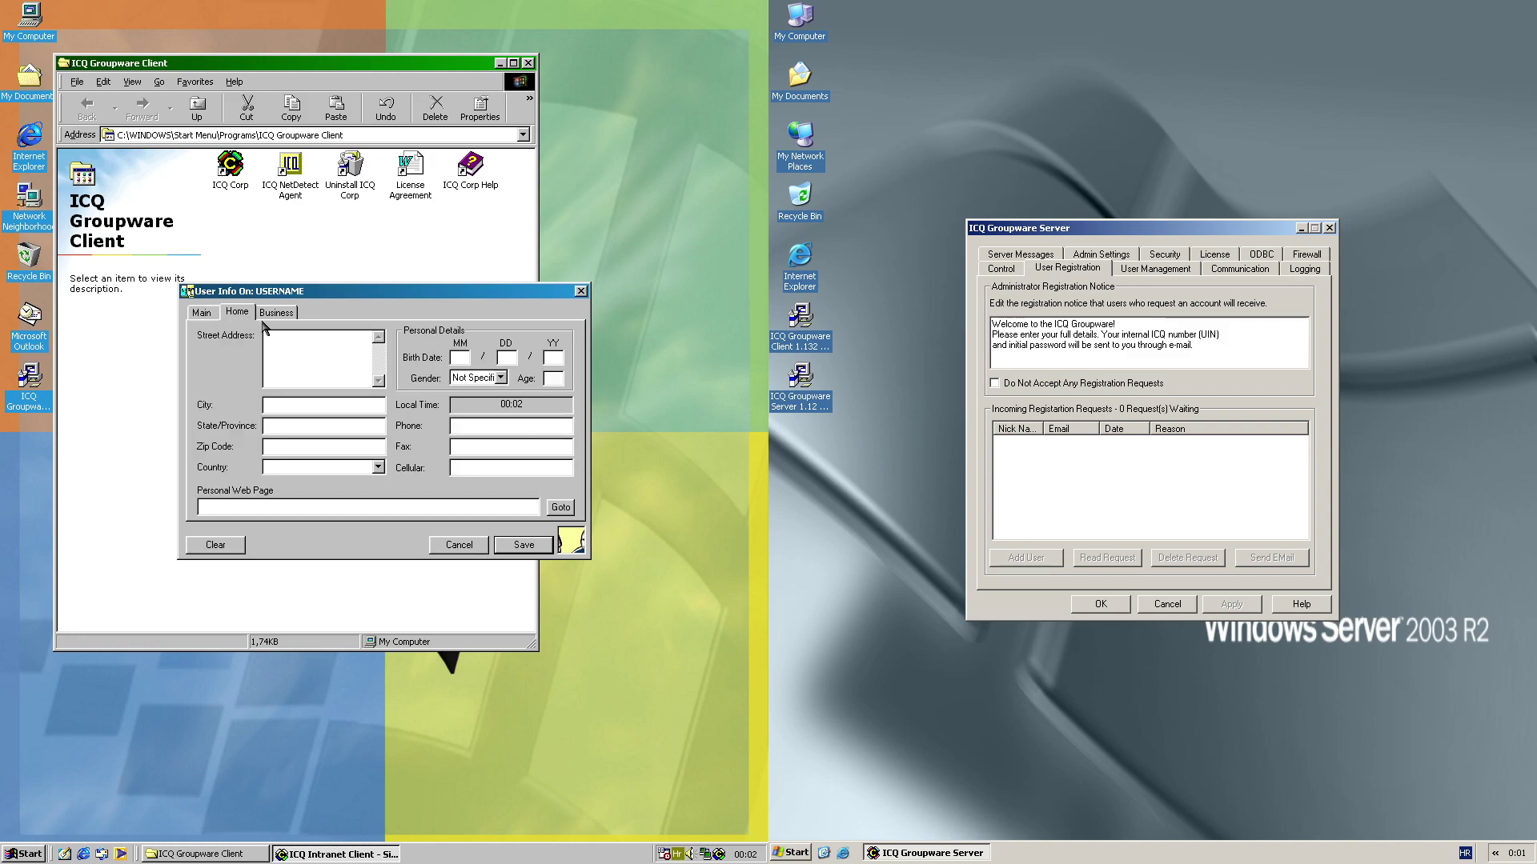
click(272, 314)
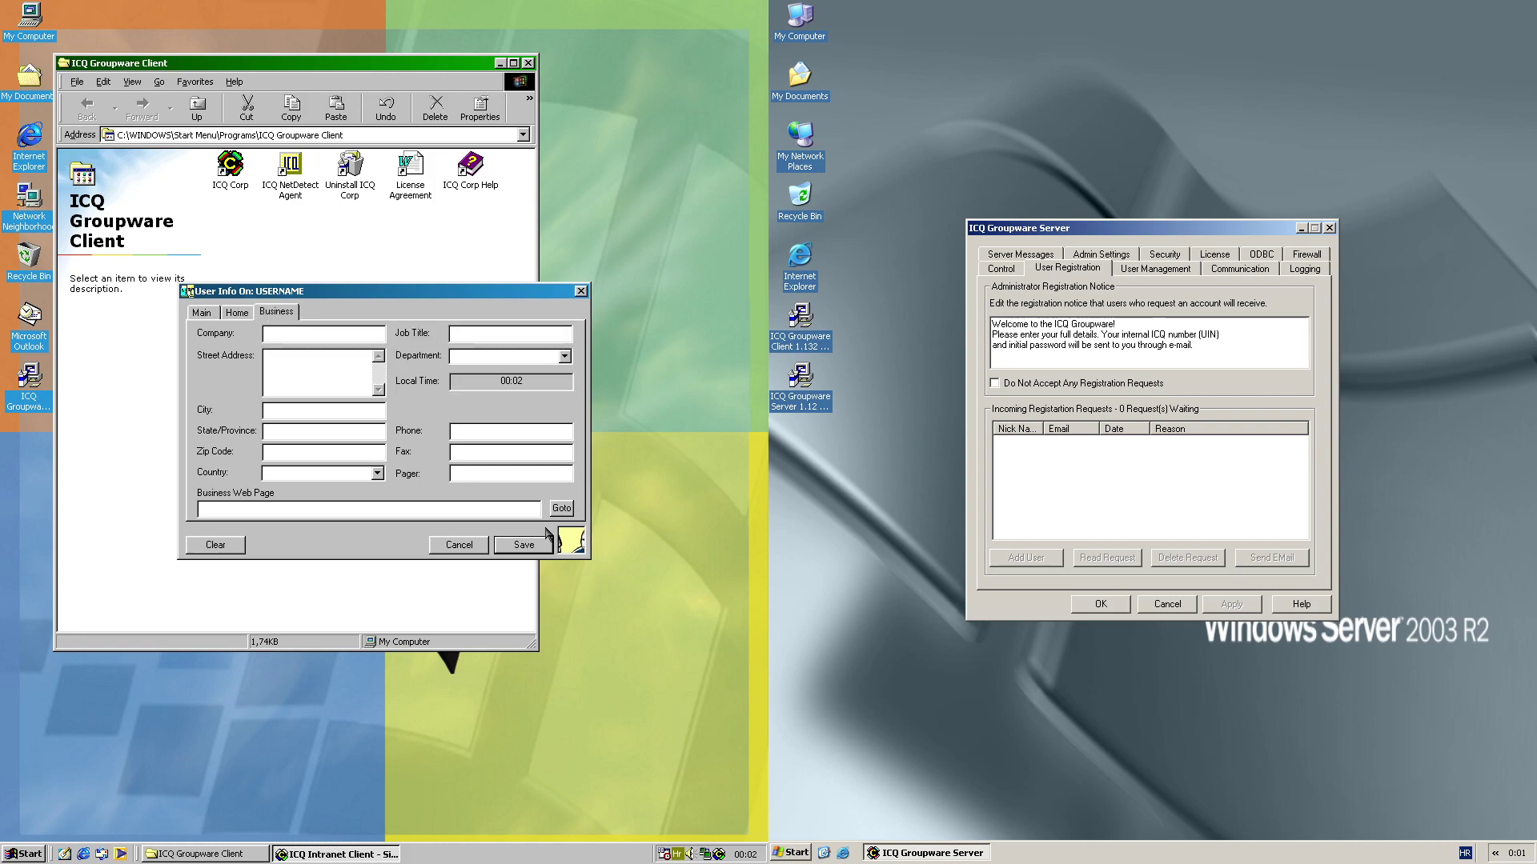
click(517, 545)
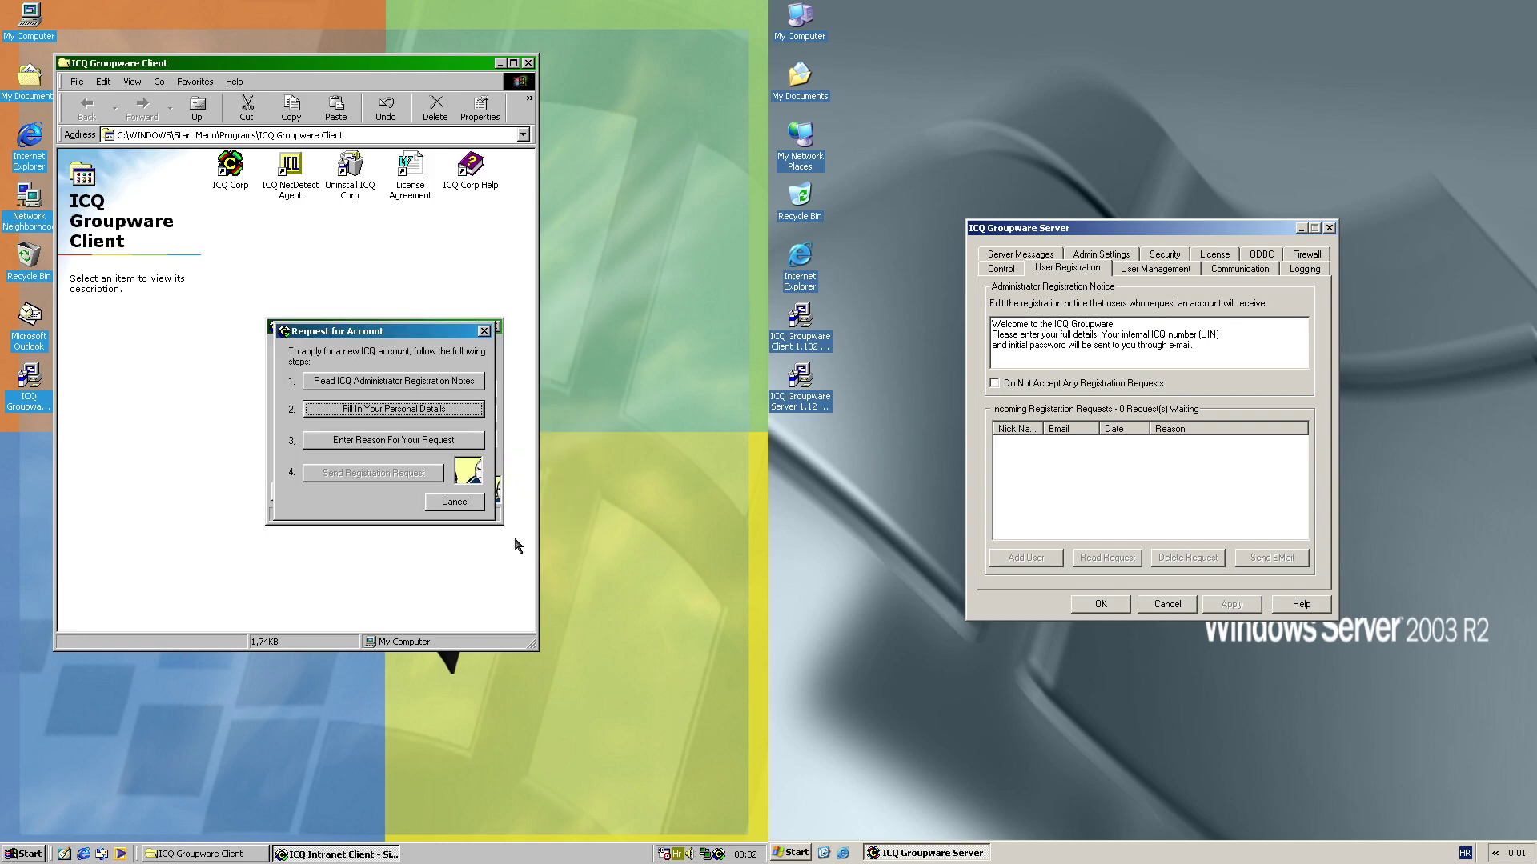
Give the reason 'For demonstration purposes.' and send the registration request
click(408, 443)
text(F)
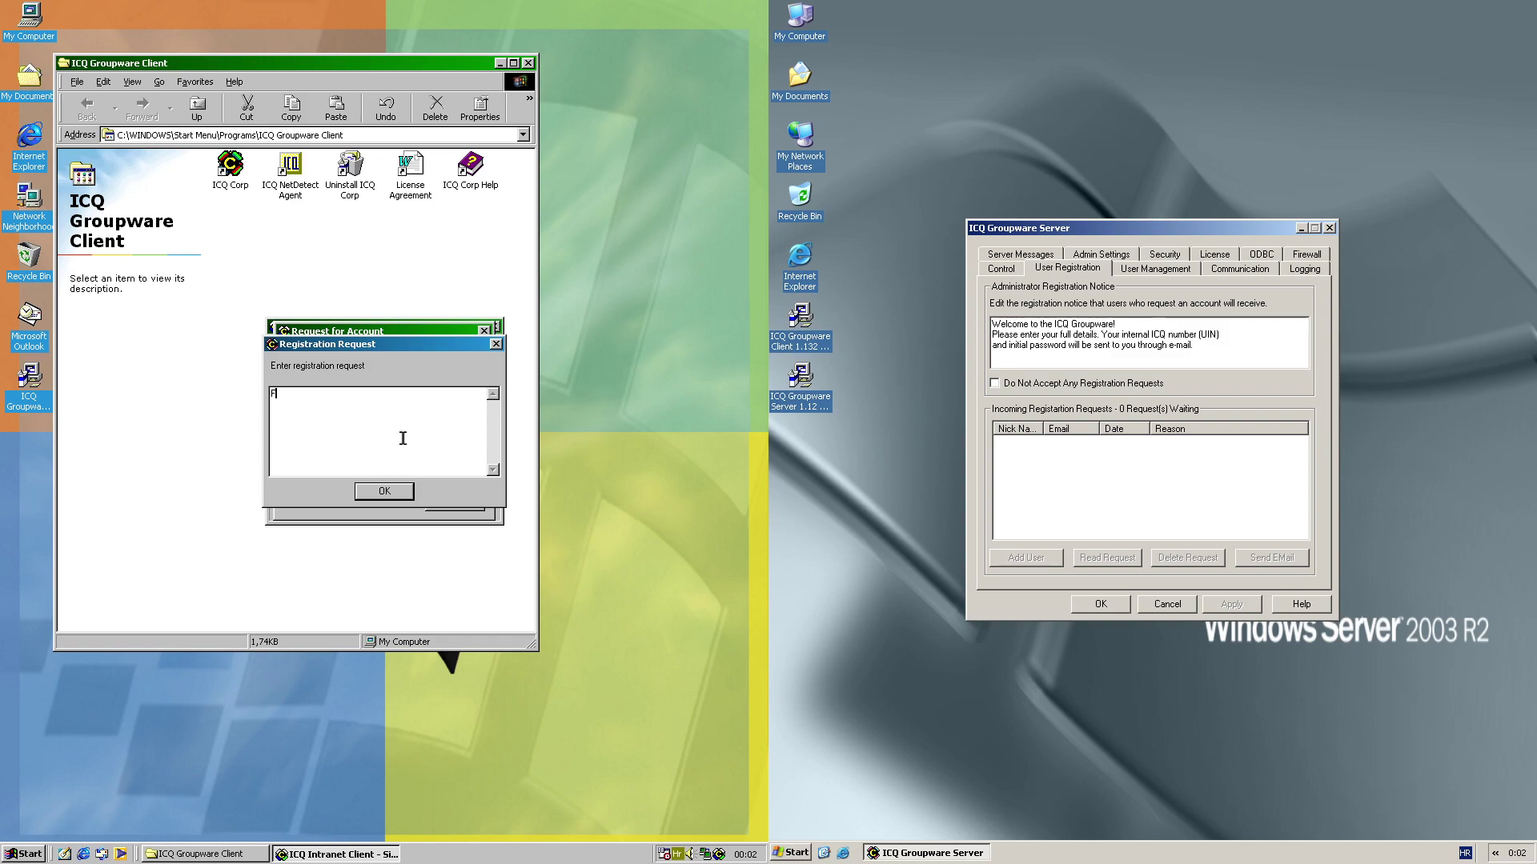
text(or re)
key(BackSpace)
key(BackSpace)
key(BackSpace)
key(BackSpace)
key(BackSpace)
text(demonstration purpseas)
click(378, 490)
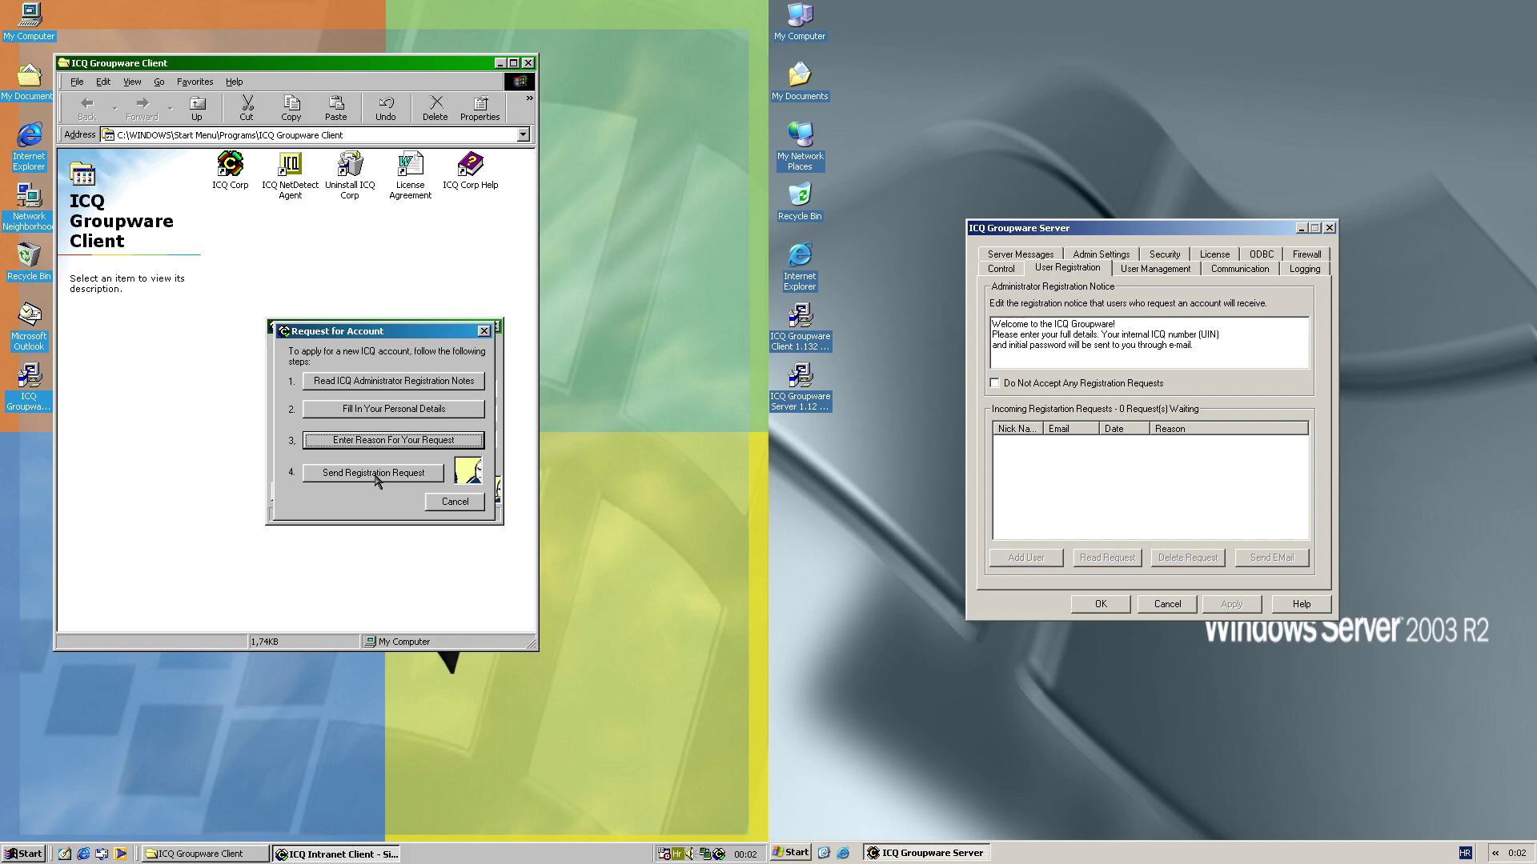
click(382, 440)
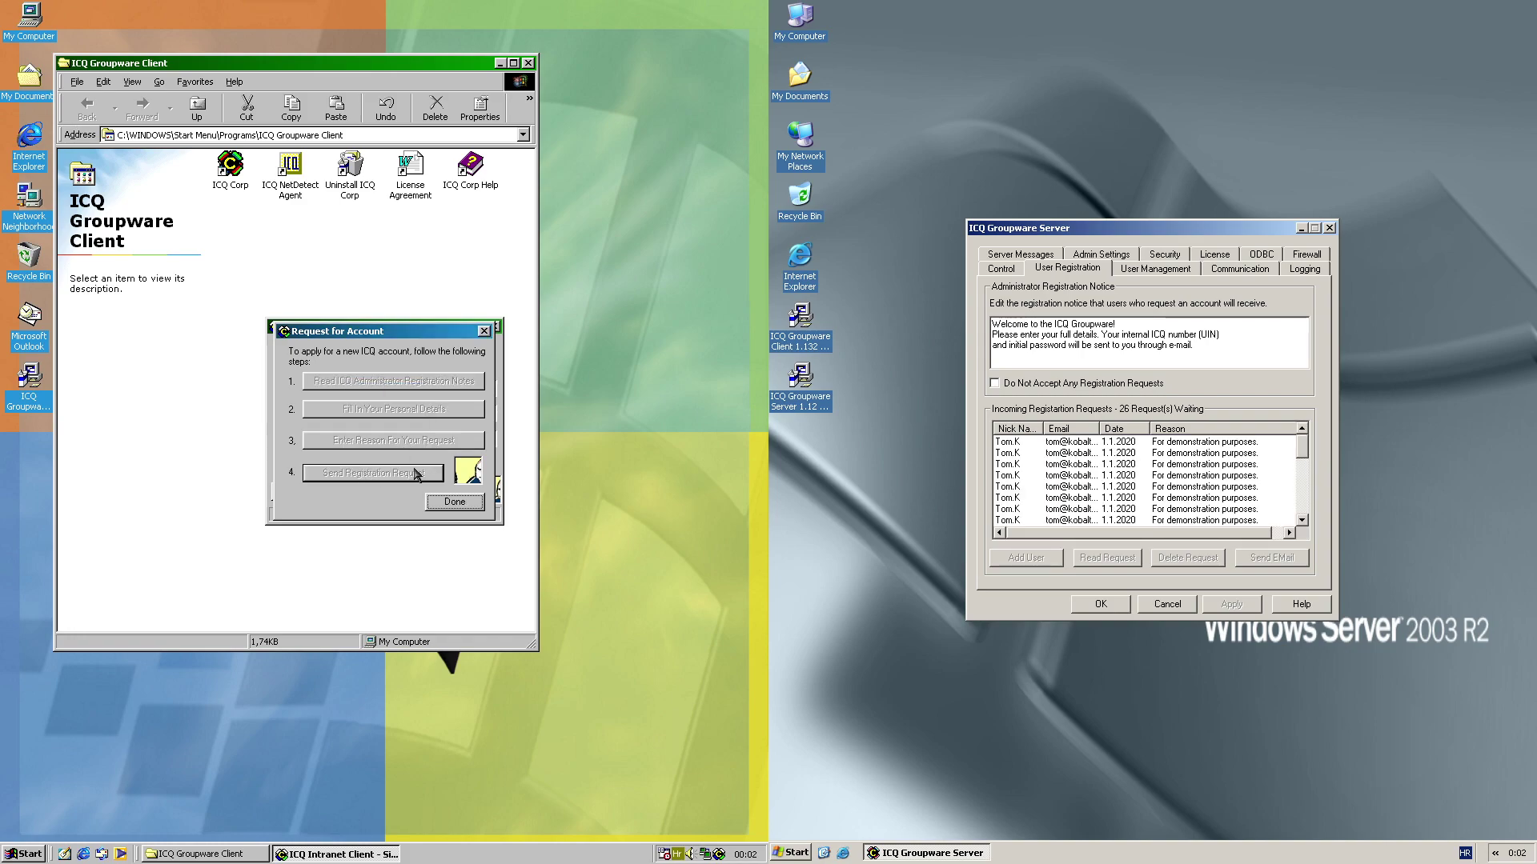
Read the first registration request on the server and delete it
click(462, 501)
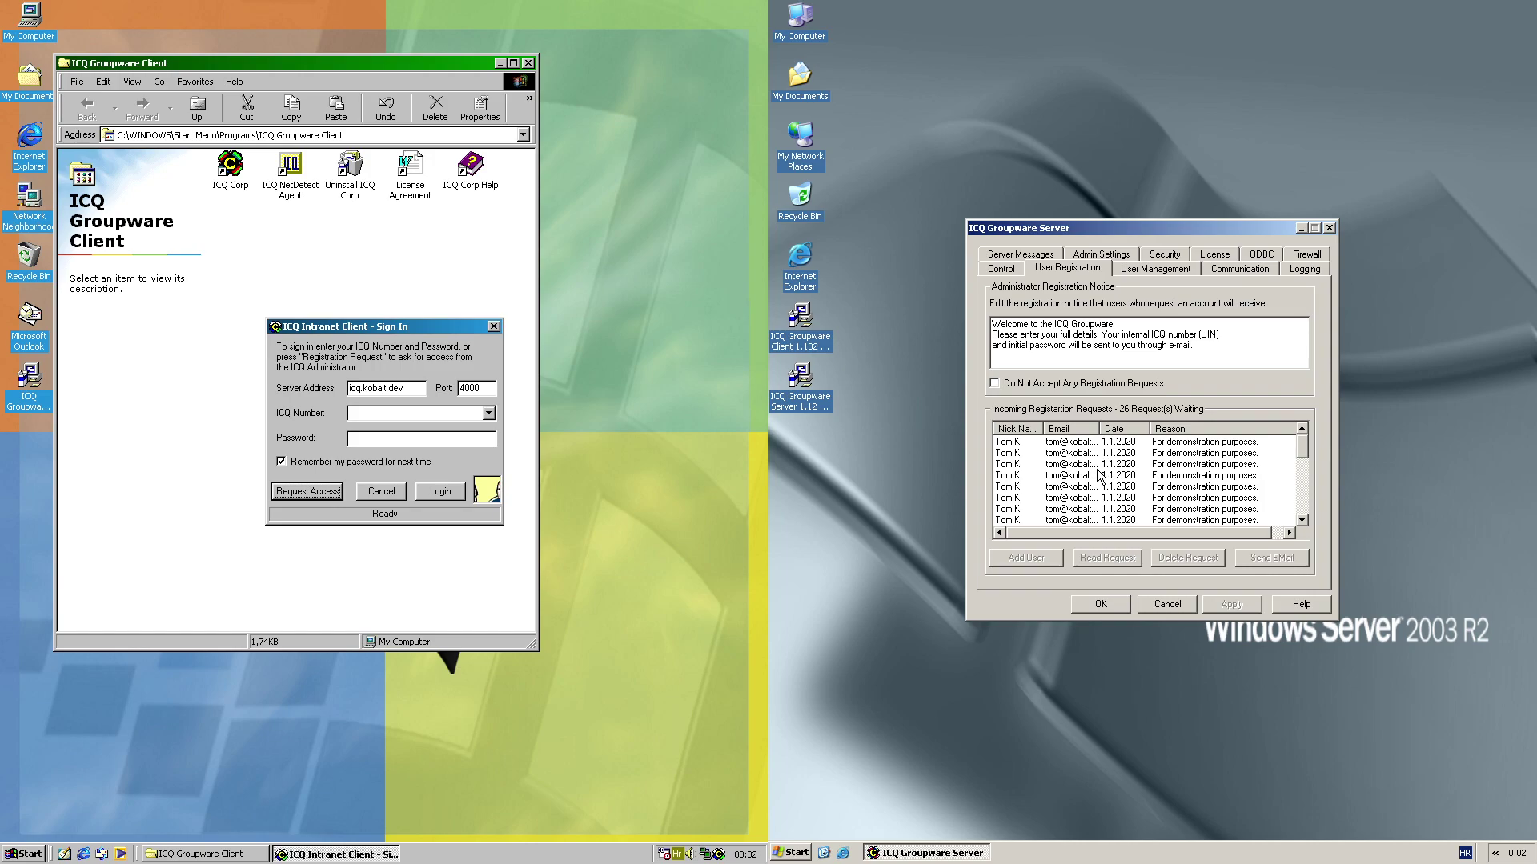
click(1056, 445)
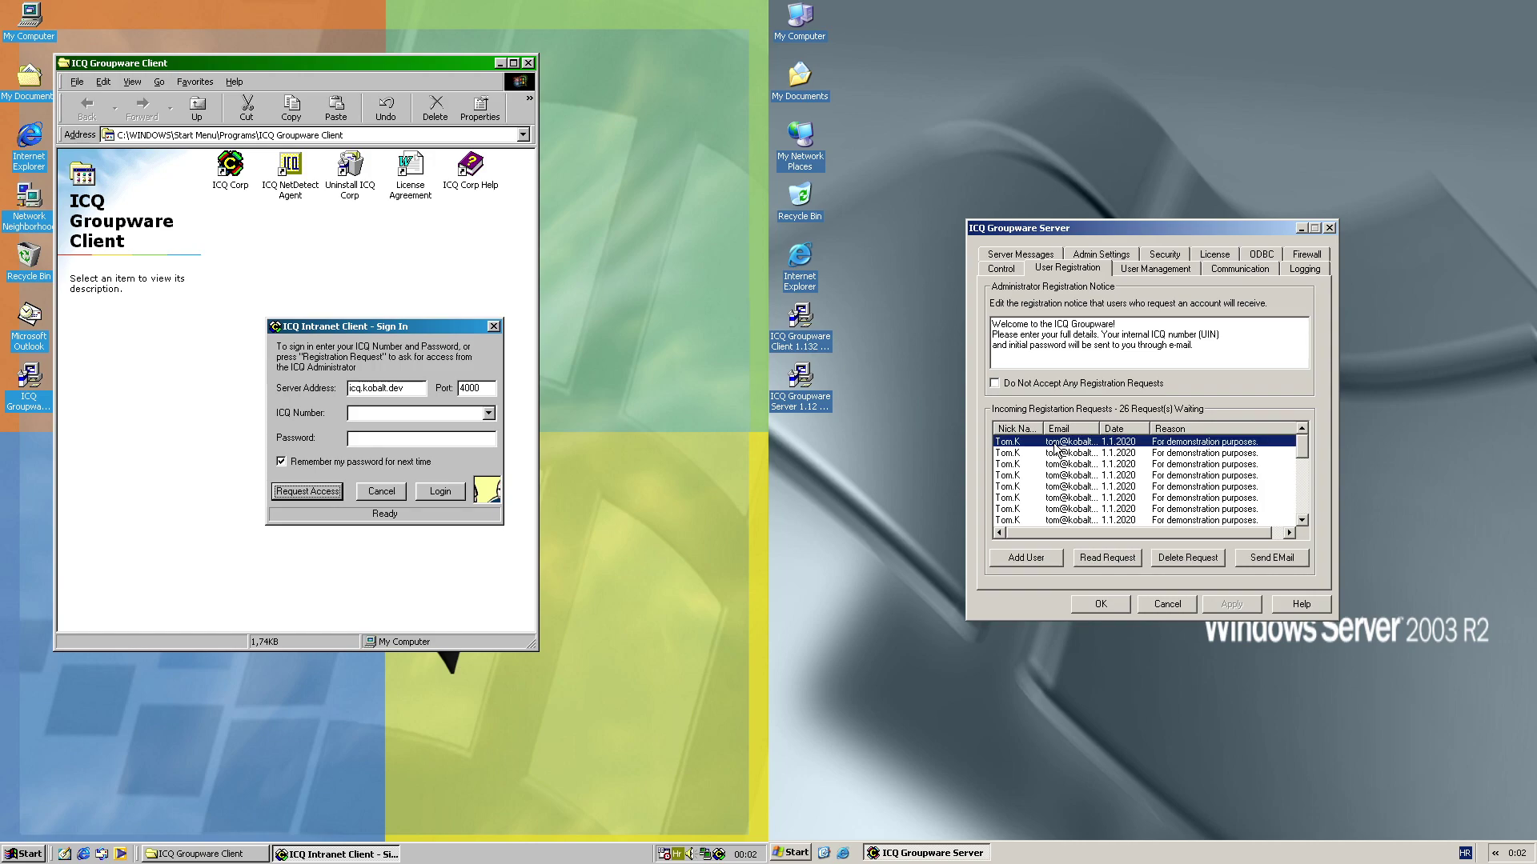
click(1101, 558)
click(1217, 528)
click(1193, 558)
click(1135, 458)
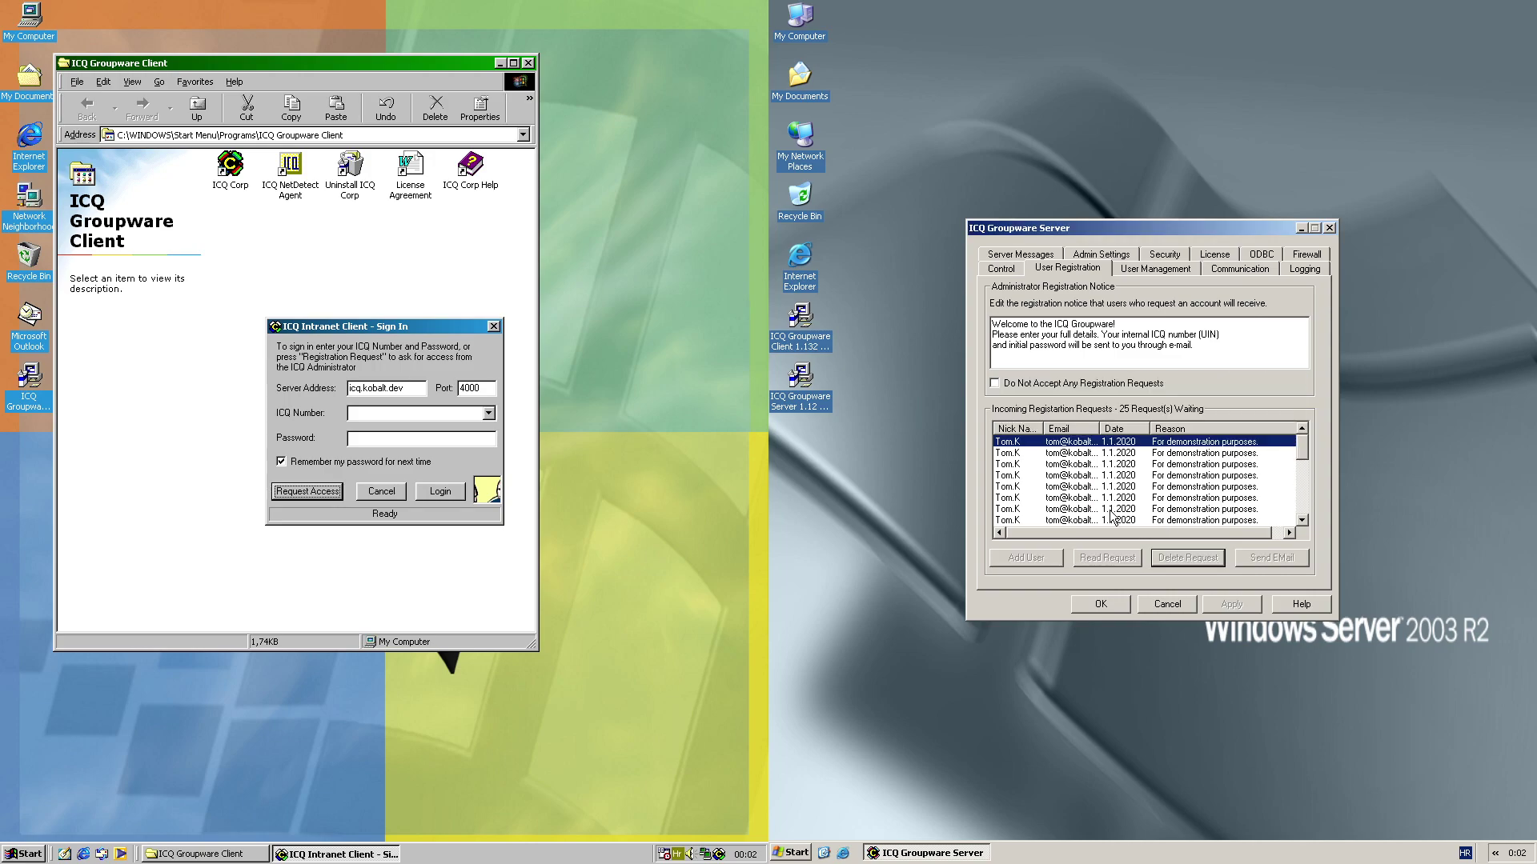
Create a user from another request with UIN 1250 and acknowledge the notice e-mail
click(1030, 453)
click(1025, 558)
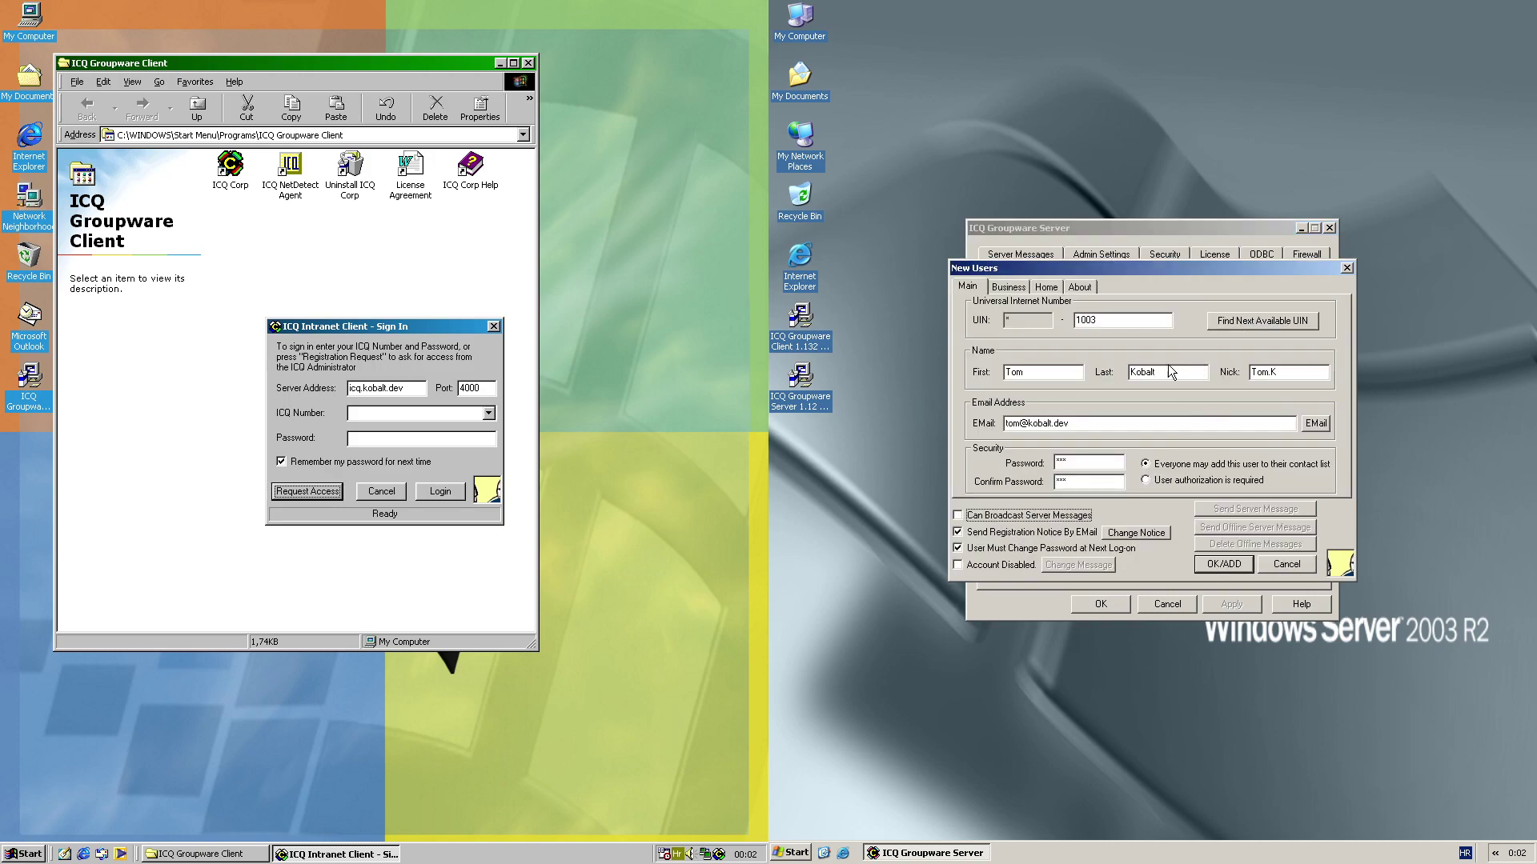
drag(1121, 316, 1023, 316)
text(1250)
click(1223, 564)
click(1151, 449)
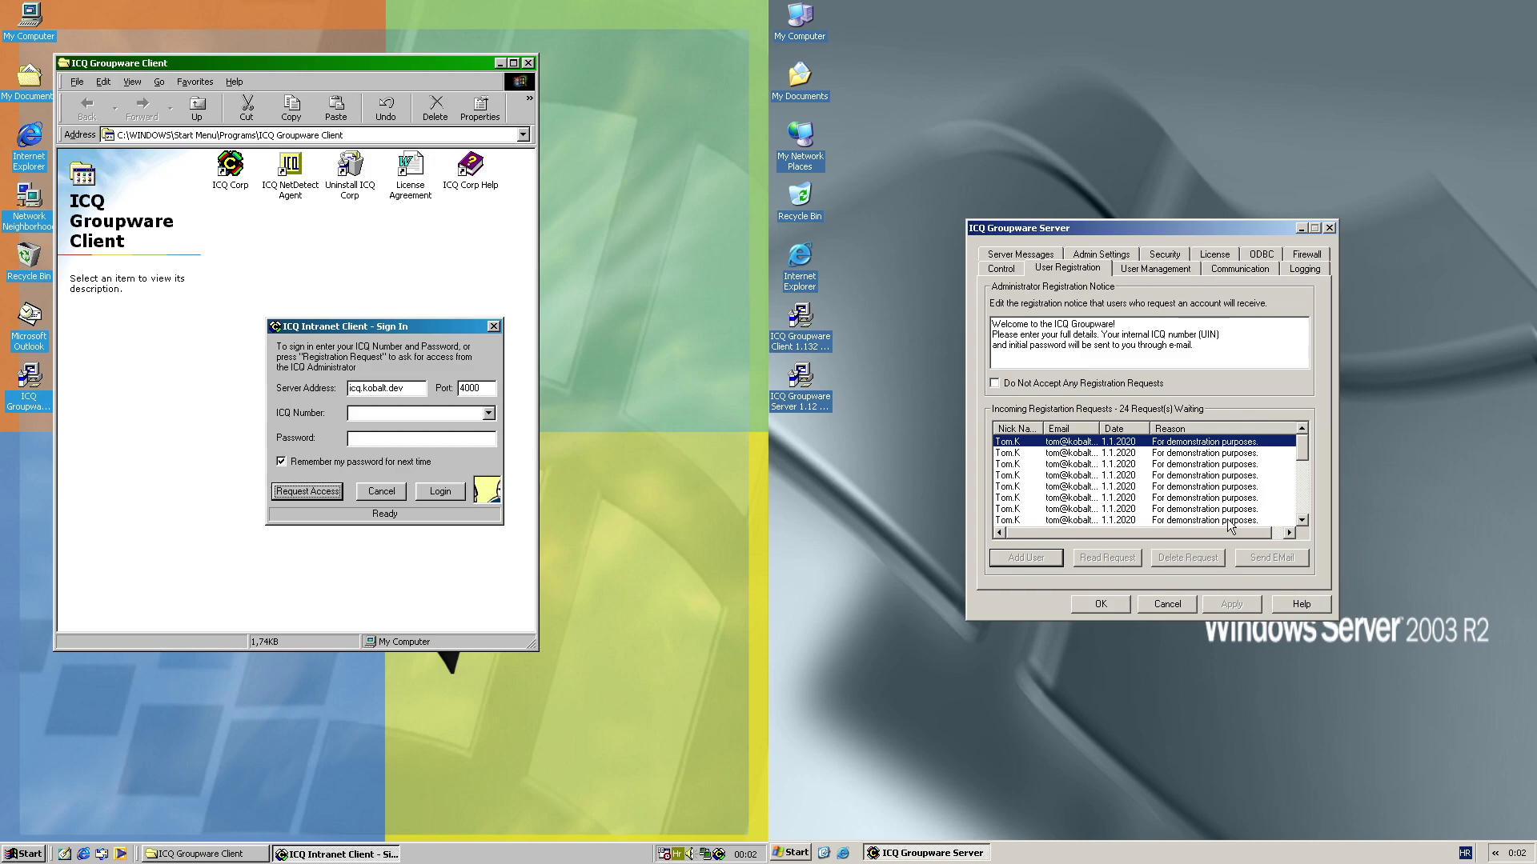
Open the 'Your ICQ Registration' e-mail in Outlook Express and place it beside the client sign-in
click(101, 854)
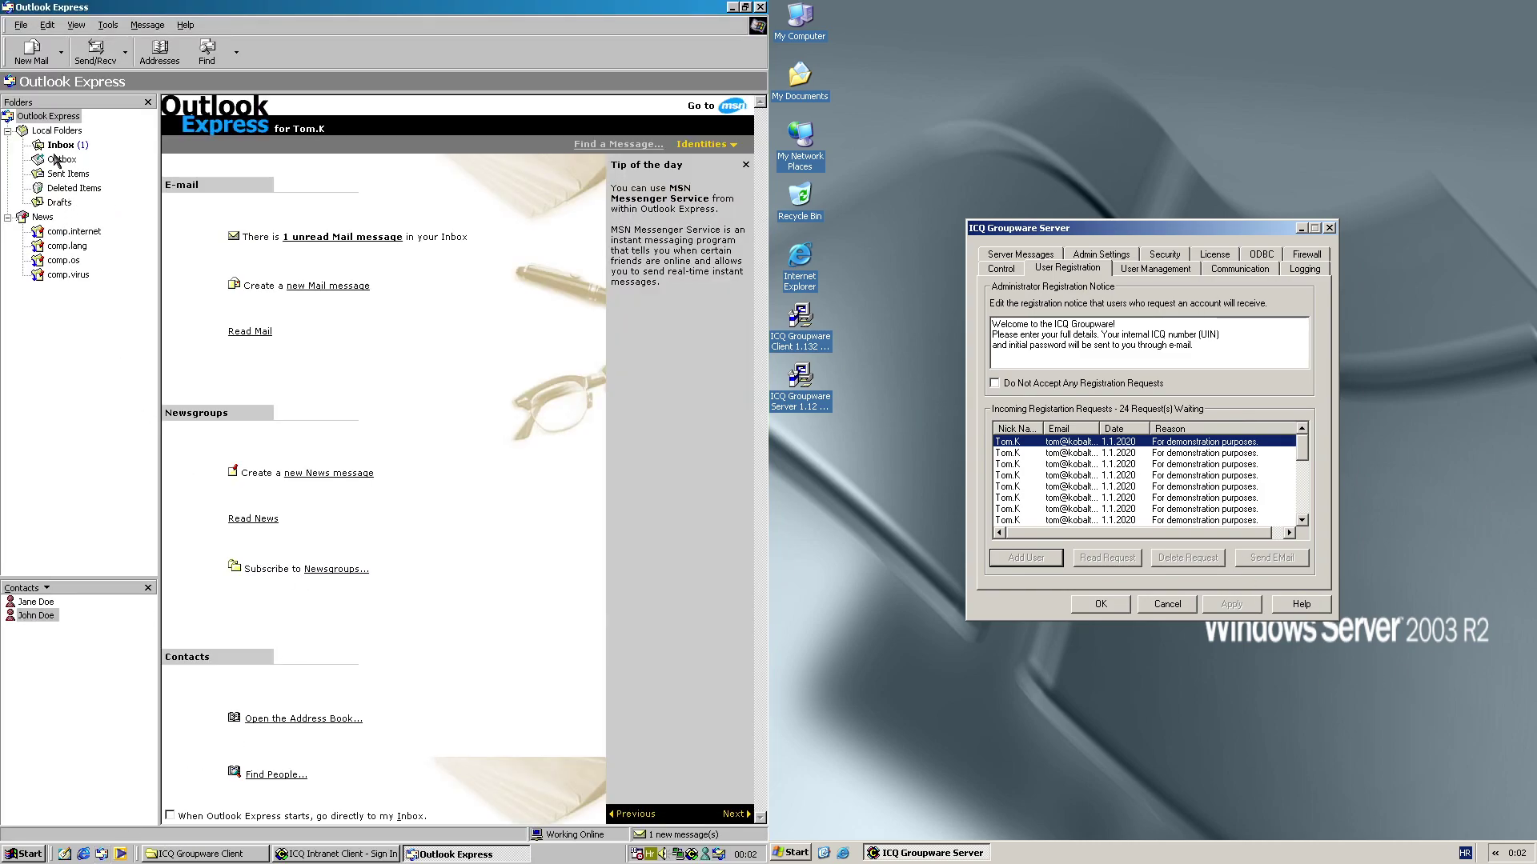
click(60, 146)
double_click(280, 132)
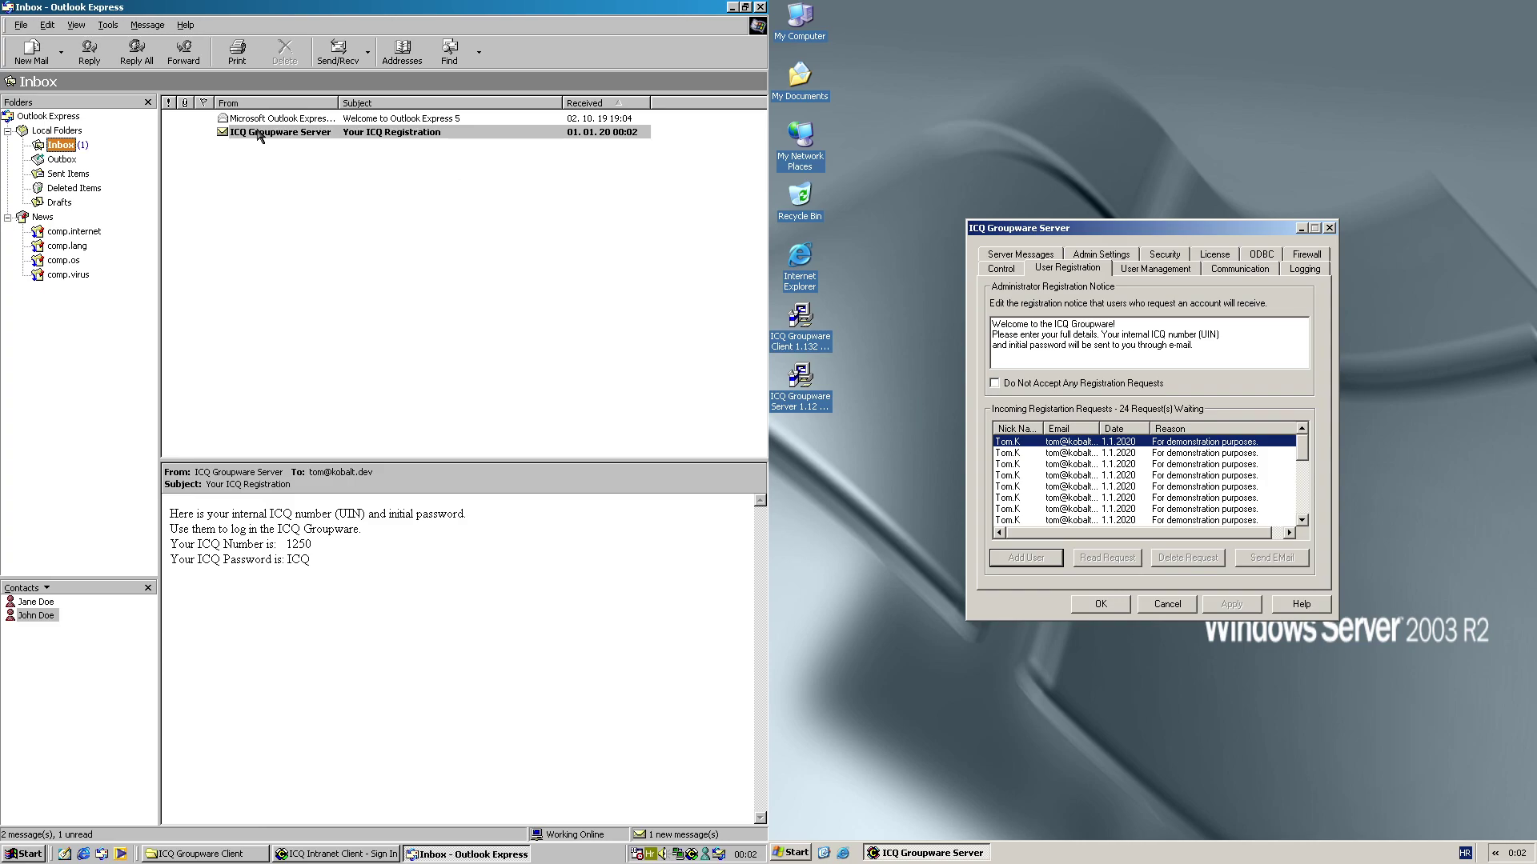
click(760, 7)
drag(730, 263, 336, 492)
click(390, 411)
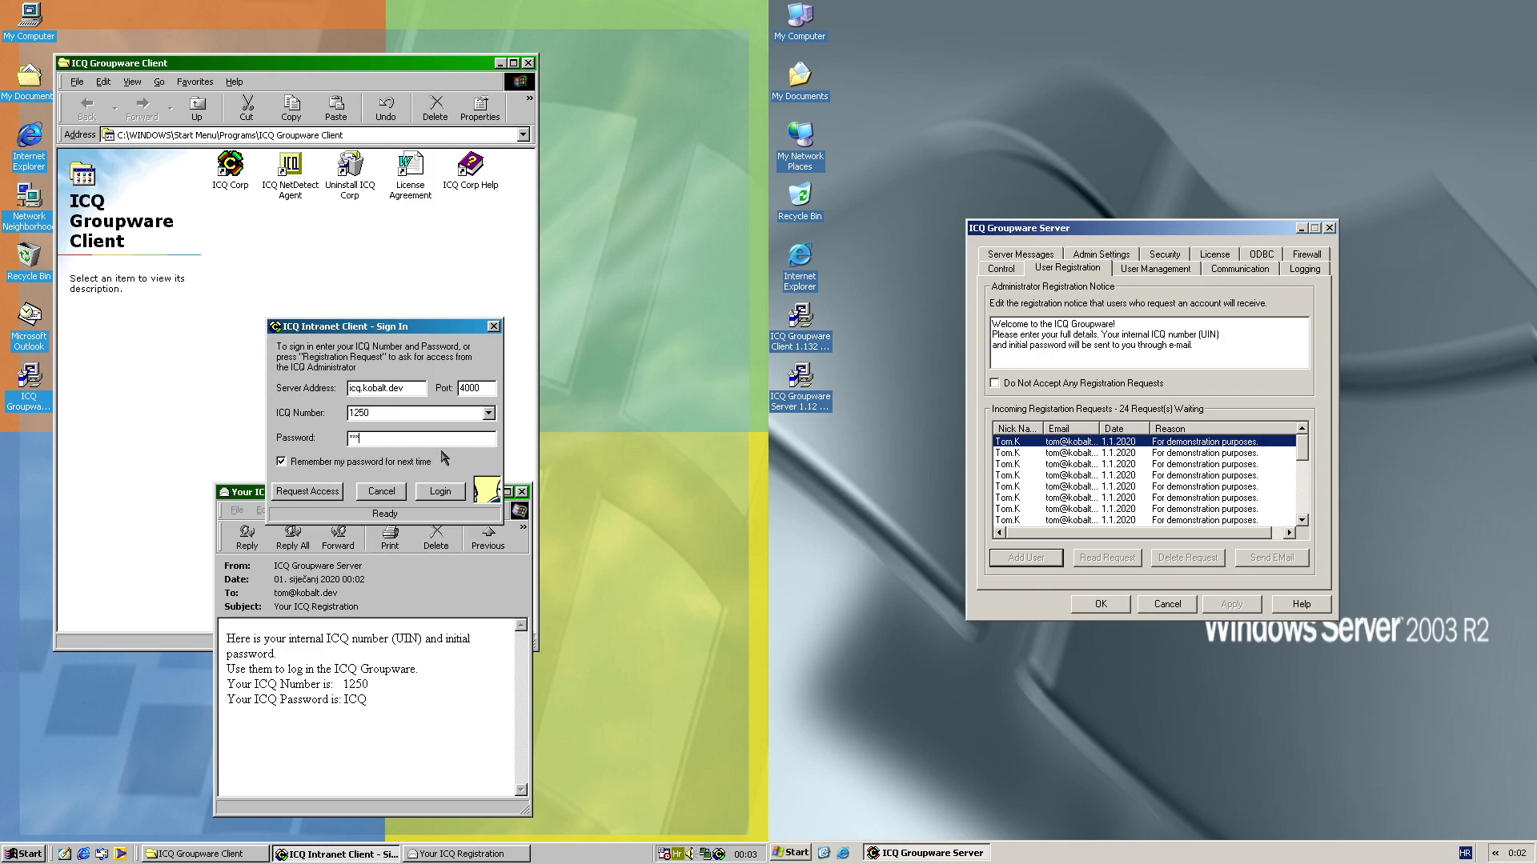
Log in with the new account and replace its password with a new one
click(448, 491)
click(523, 492)
click(400, 450)
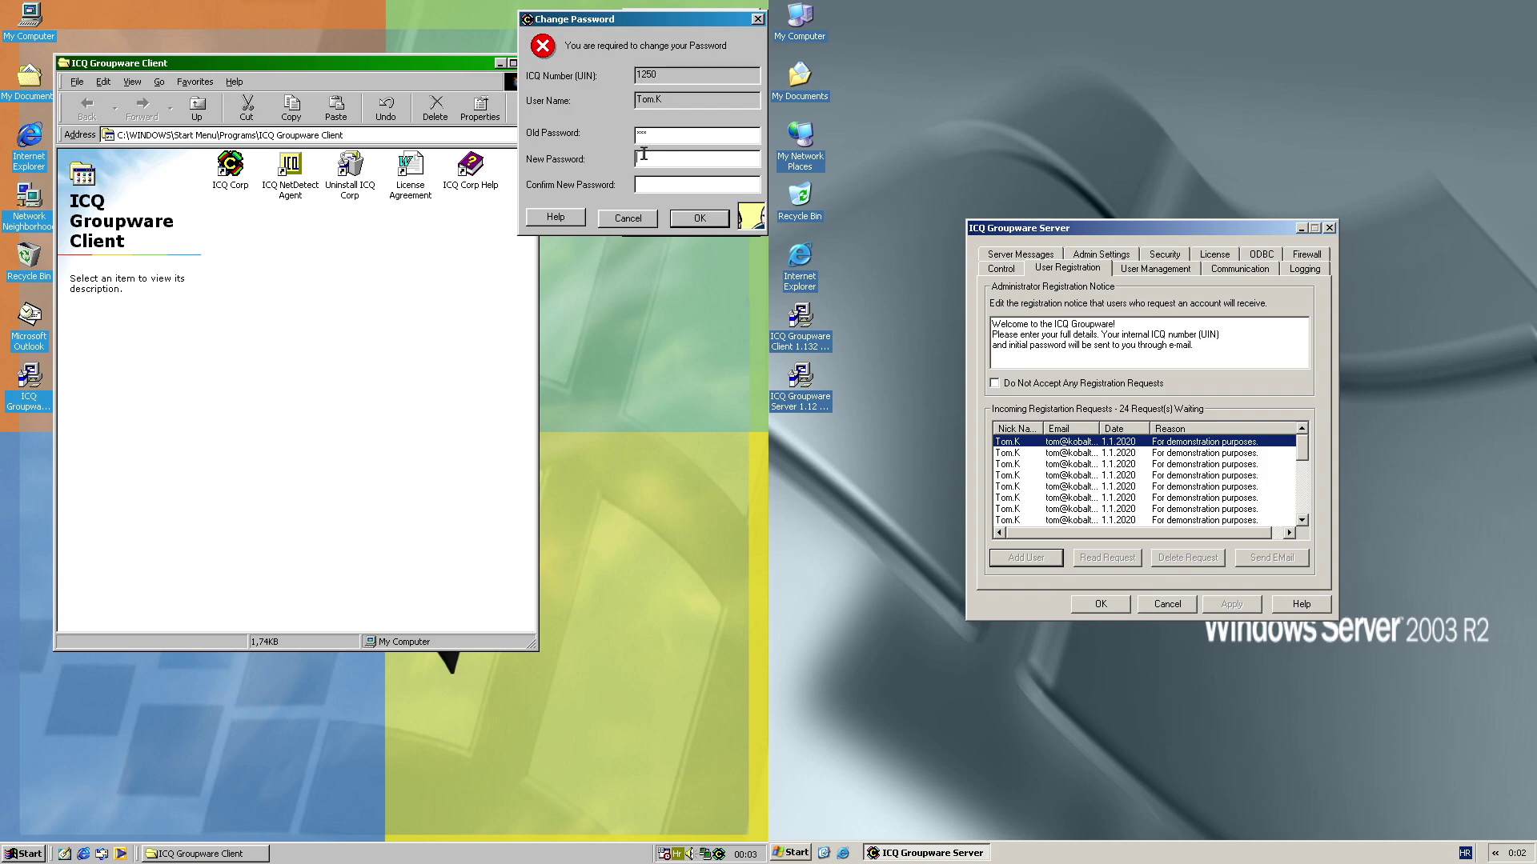
text(********)
click(688, 220)
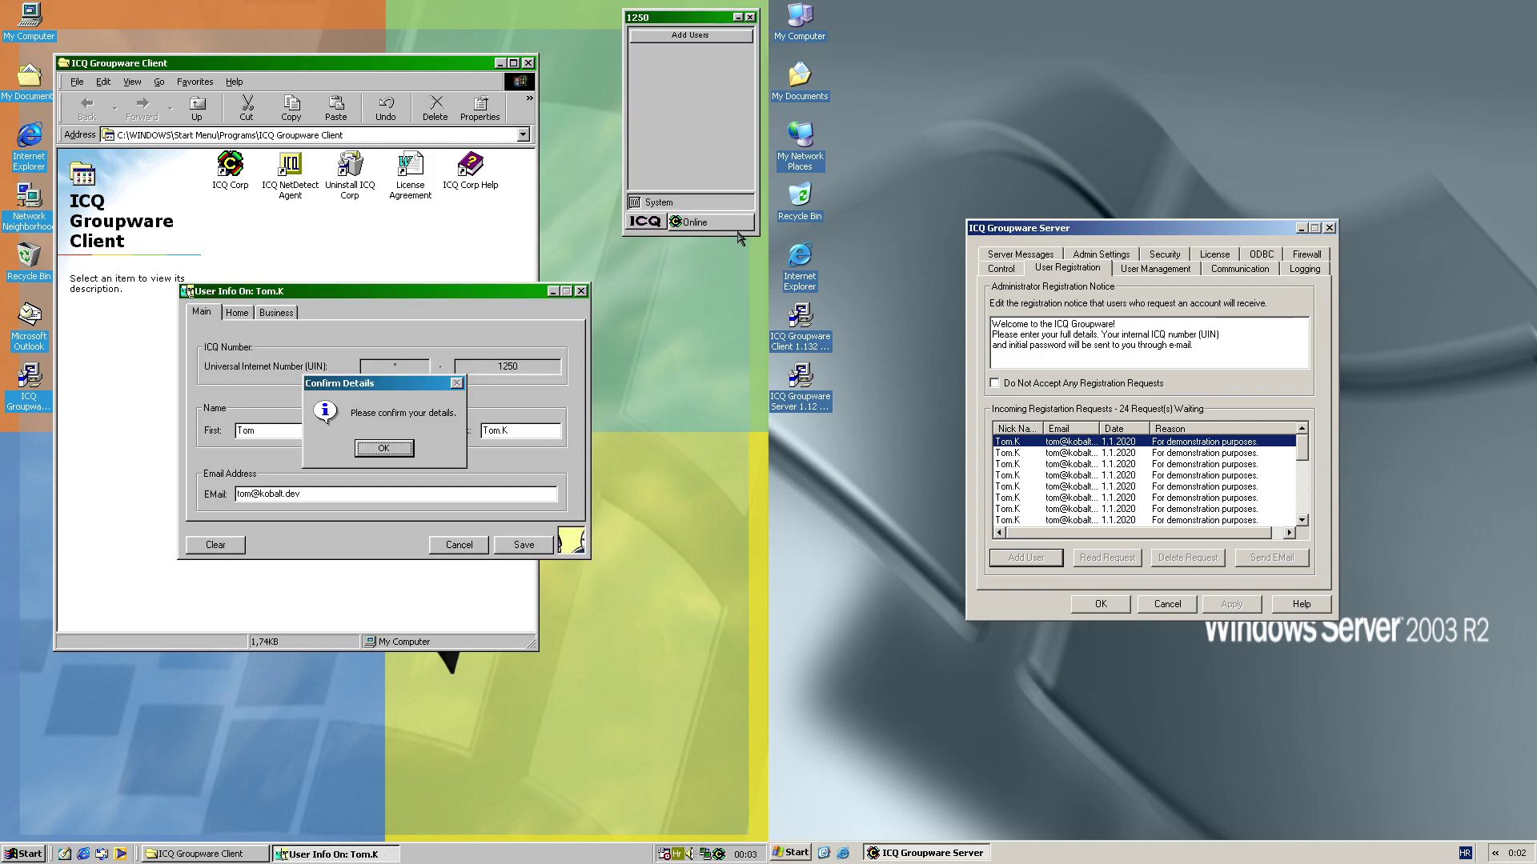
Confirm and save the user details, then close the User Info window
click(384, 450)
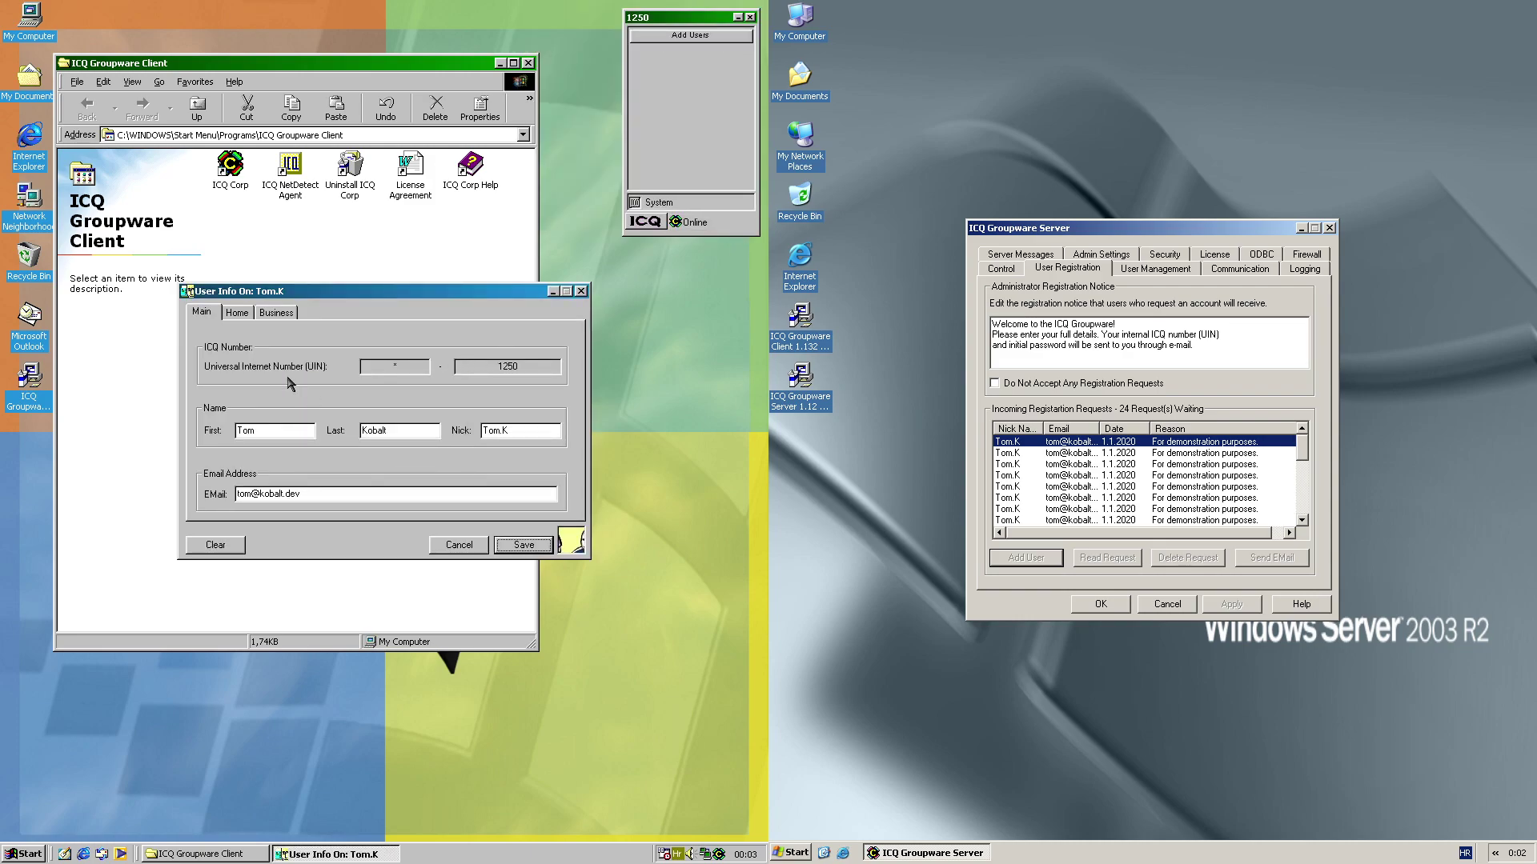
click(271, 315)
click(522, 545)
click(582, 292)
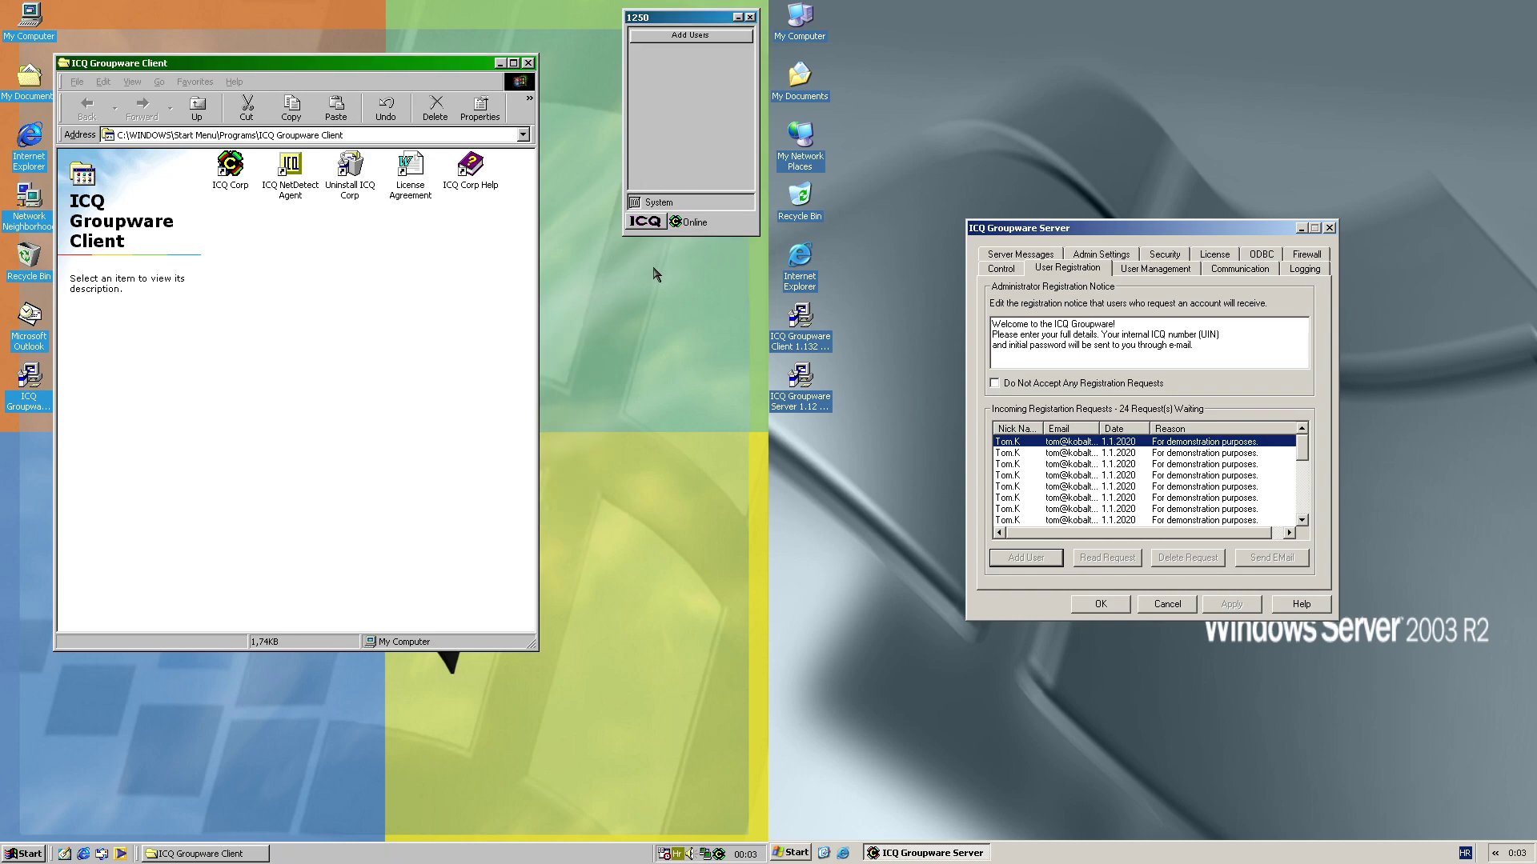
Launch the second ICQ client and search users whose last name contains 'Doe'
click(793, 853)
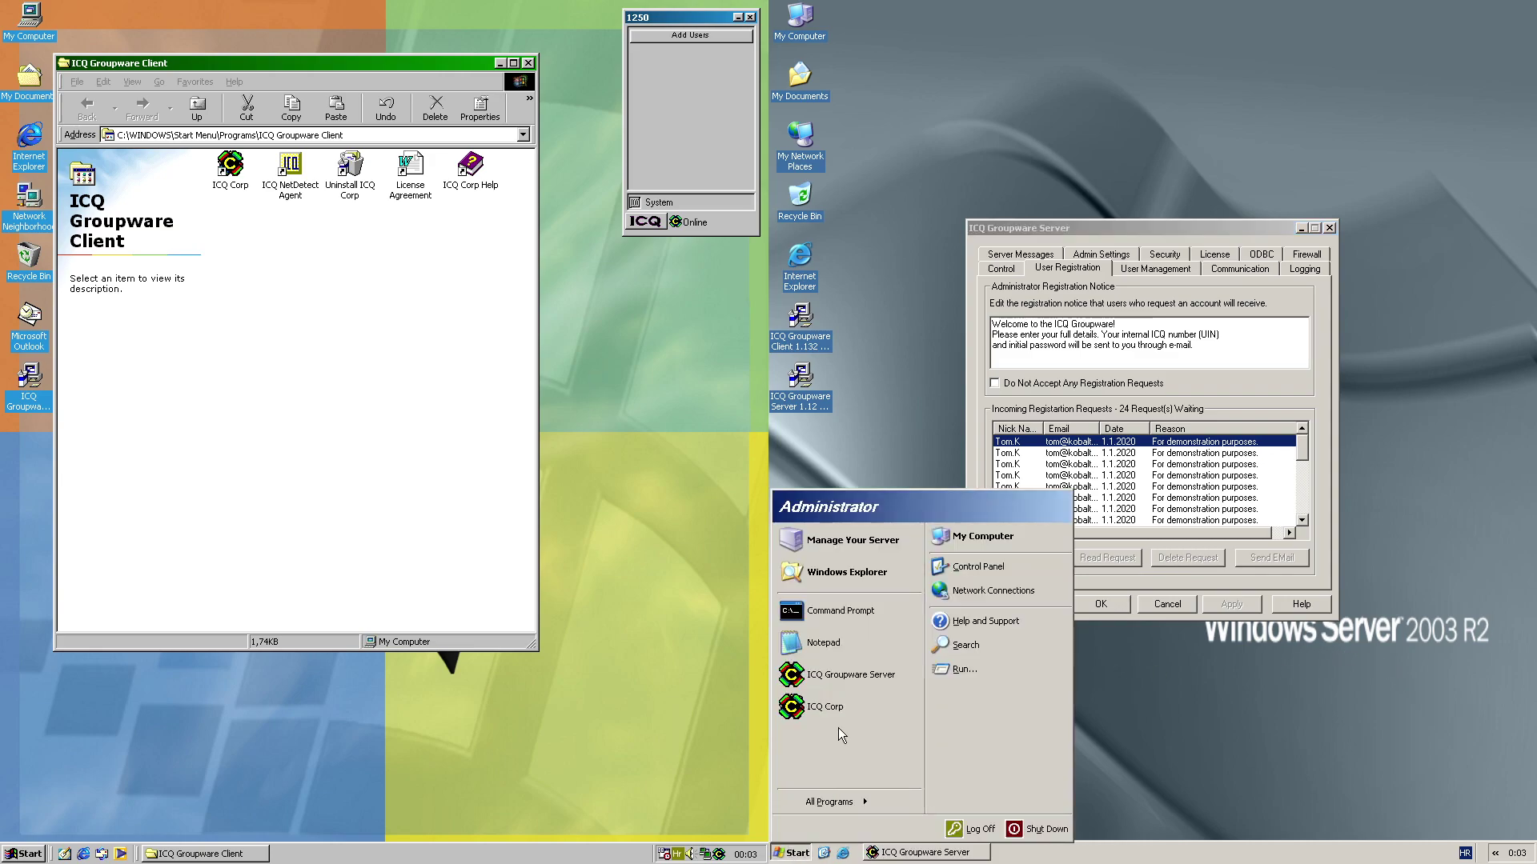
click(833, 707)
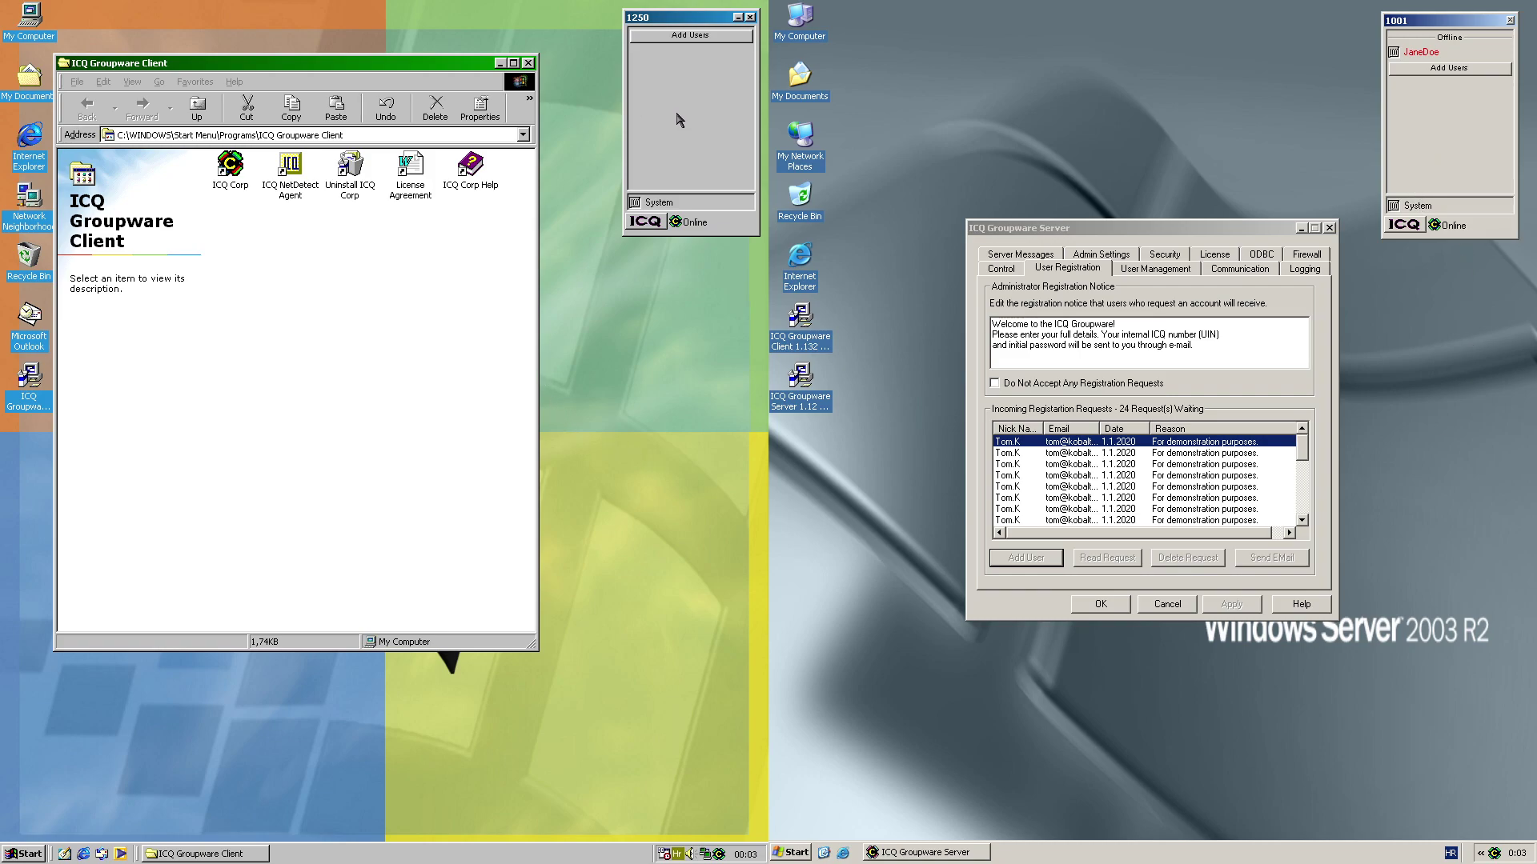
click(682, 36)
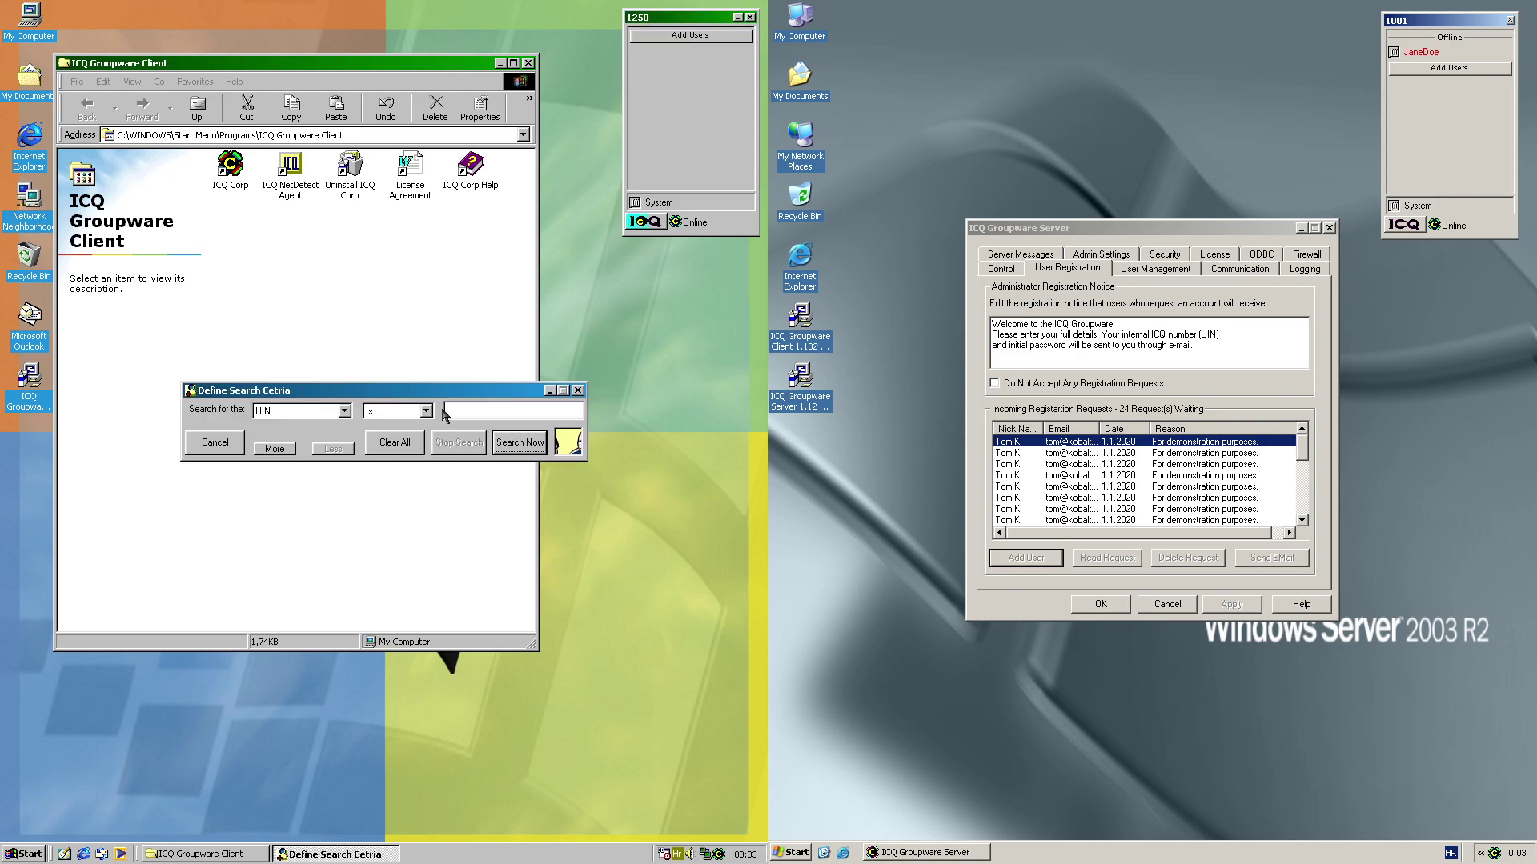
click(300, 411)
click(302, 513)
text(Doe)
key(Return)
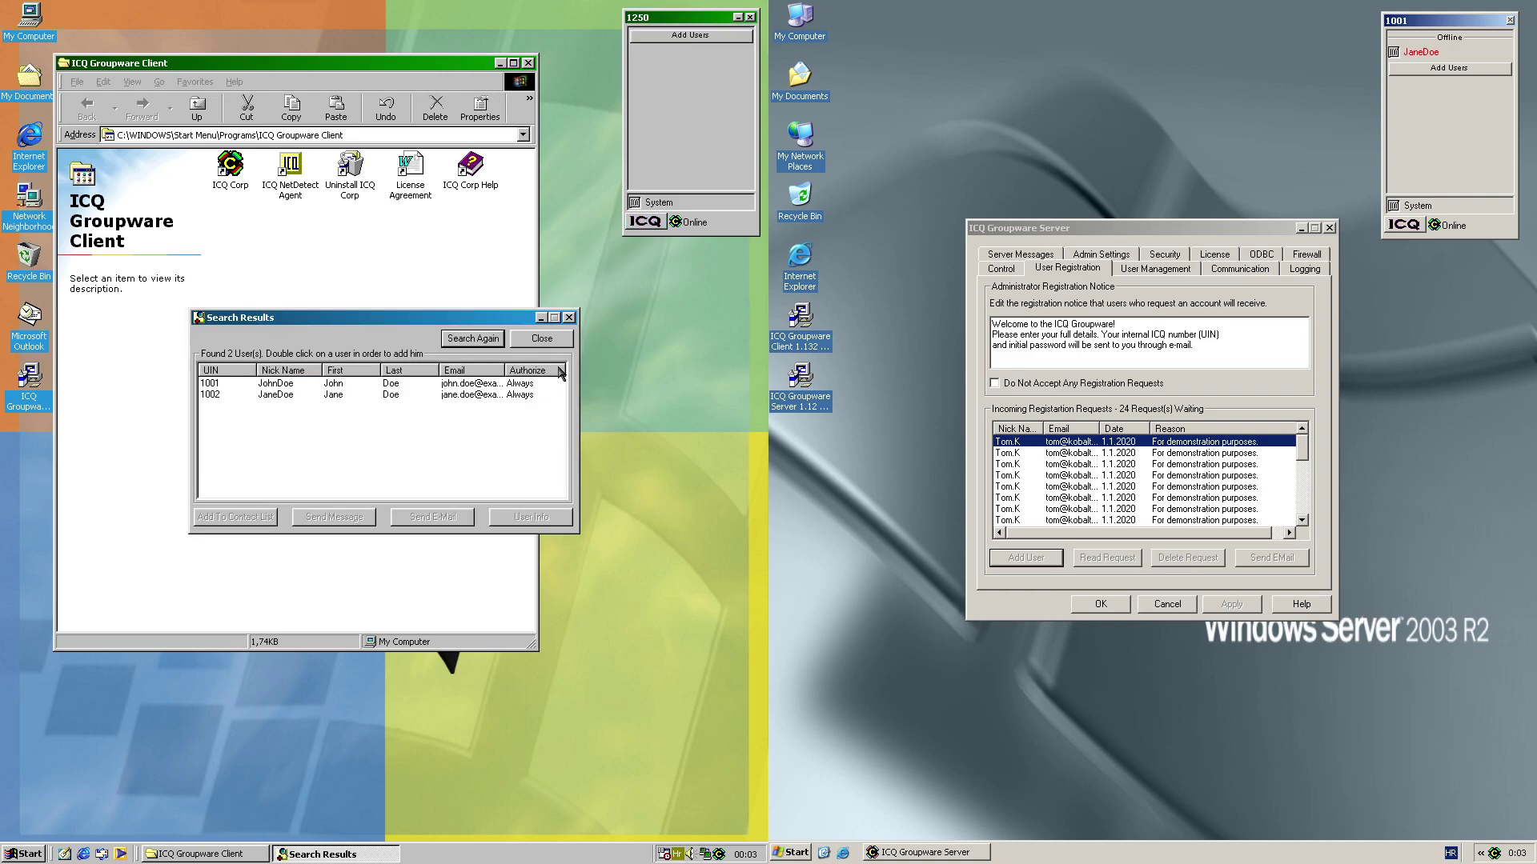
Add both found users to the first client's contact list
click(266, 386)
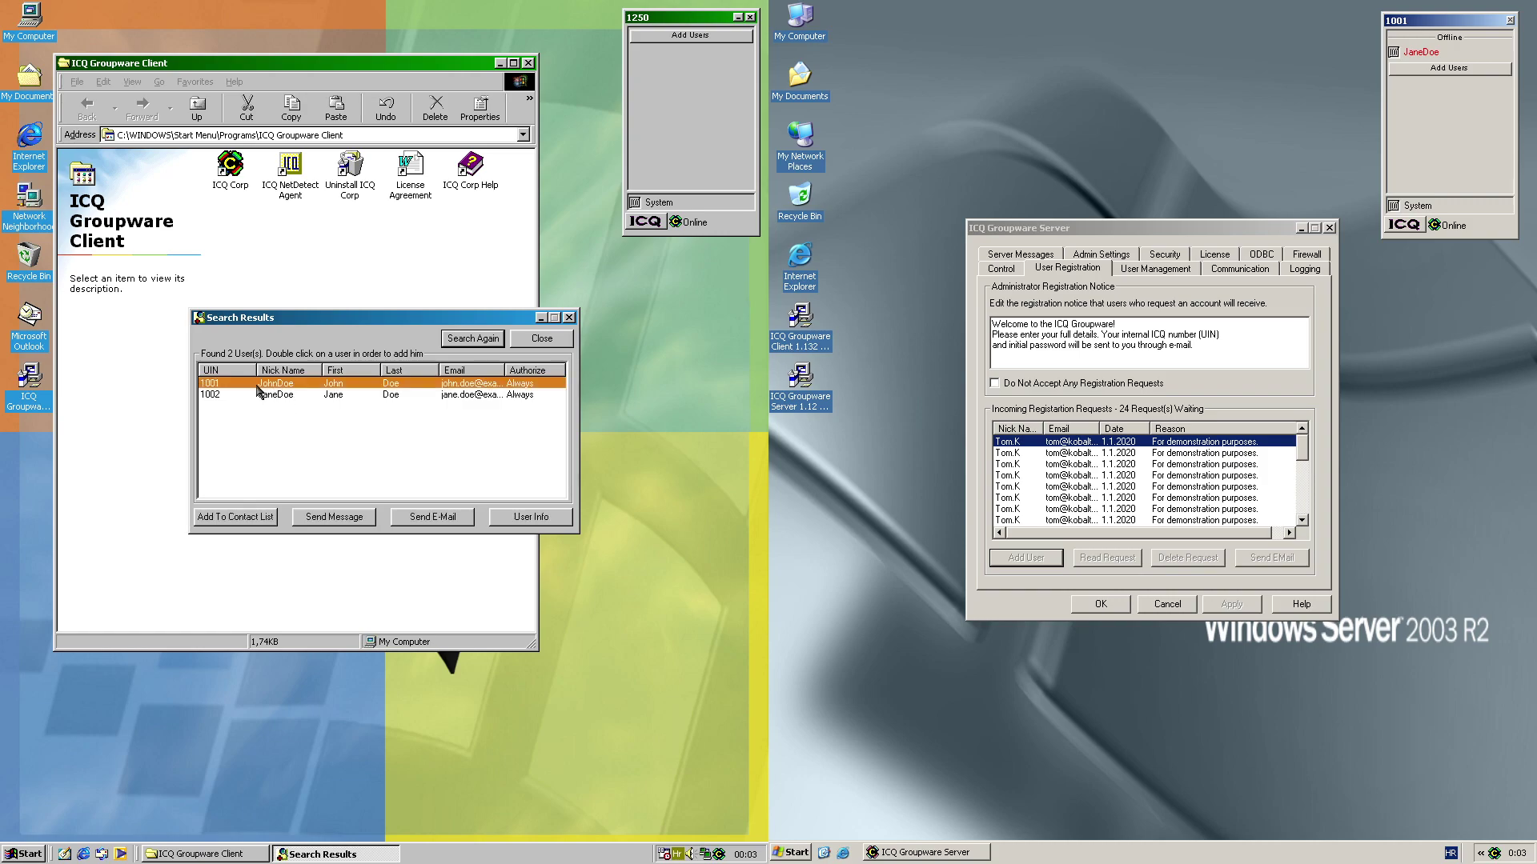
click(221, 518)
click(382, 451)
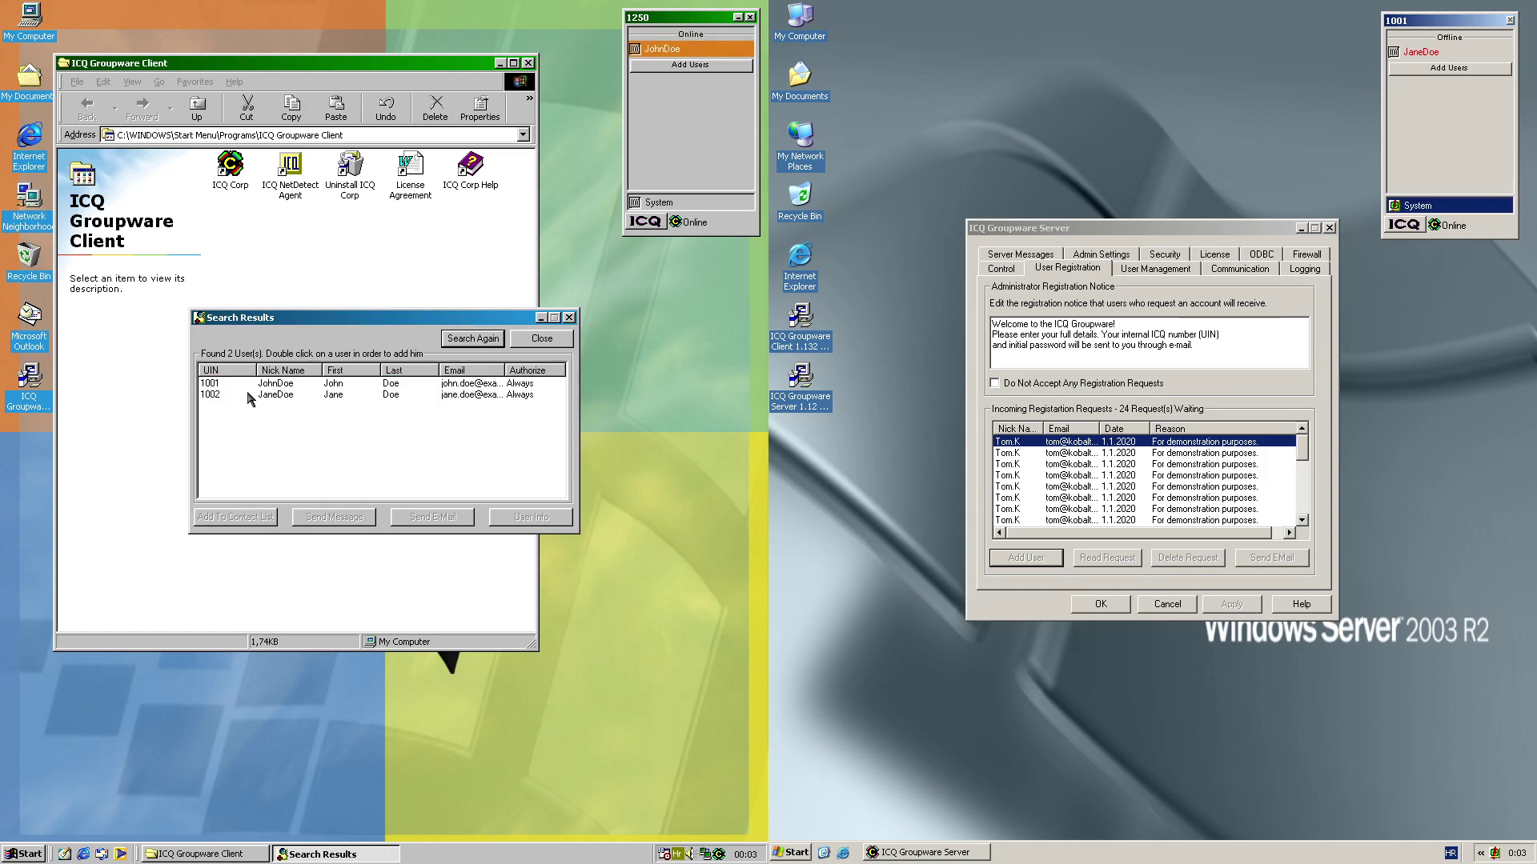
click(242, 394)
click(223, 520)
click(384, 450)
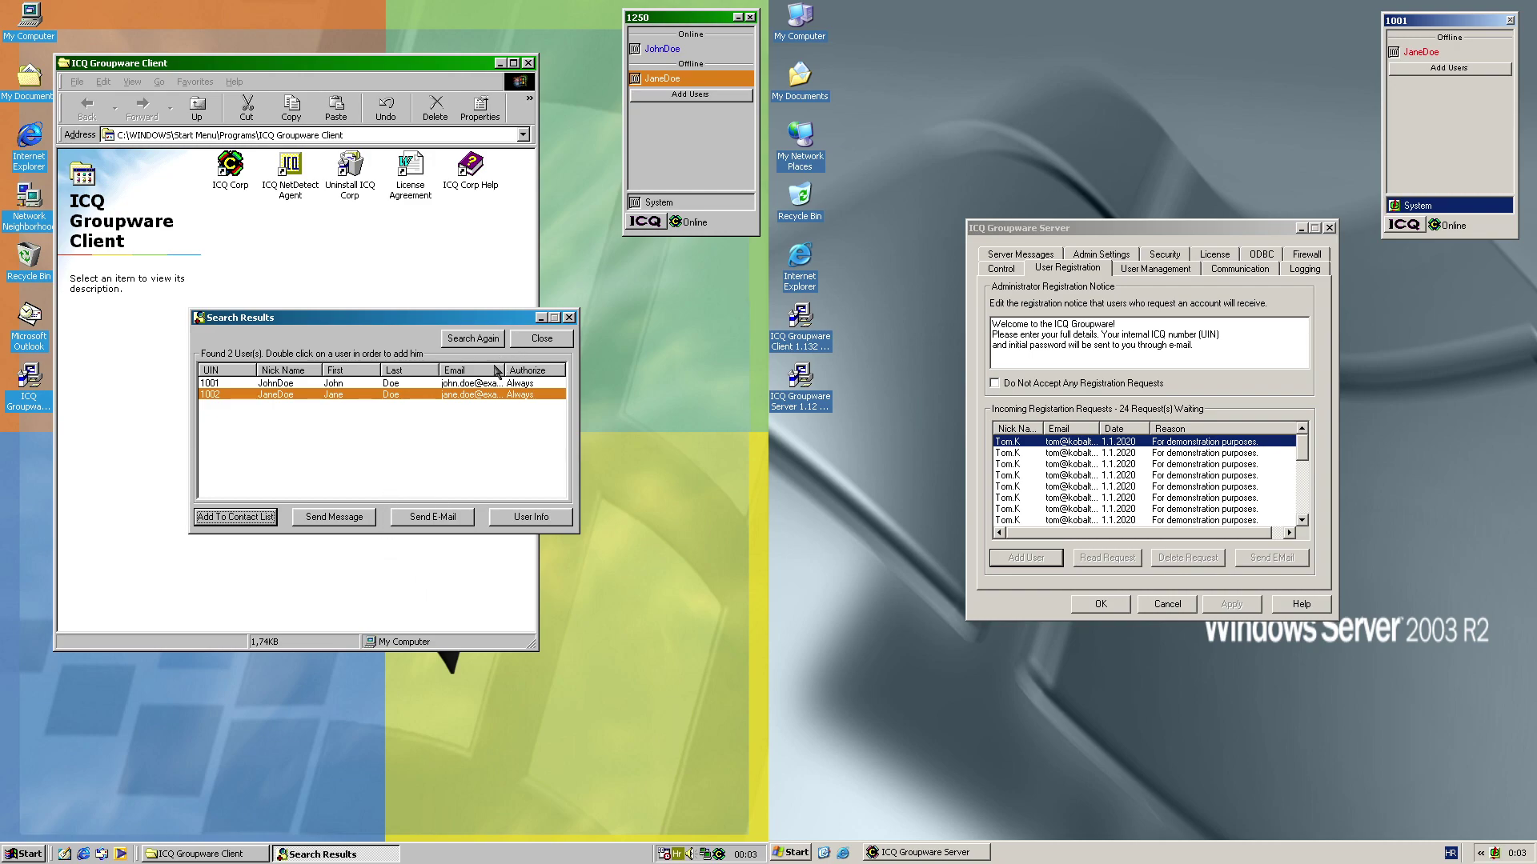
click(532, 341)
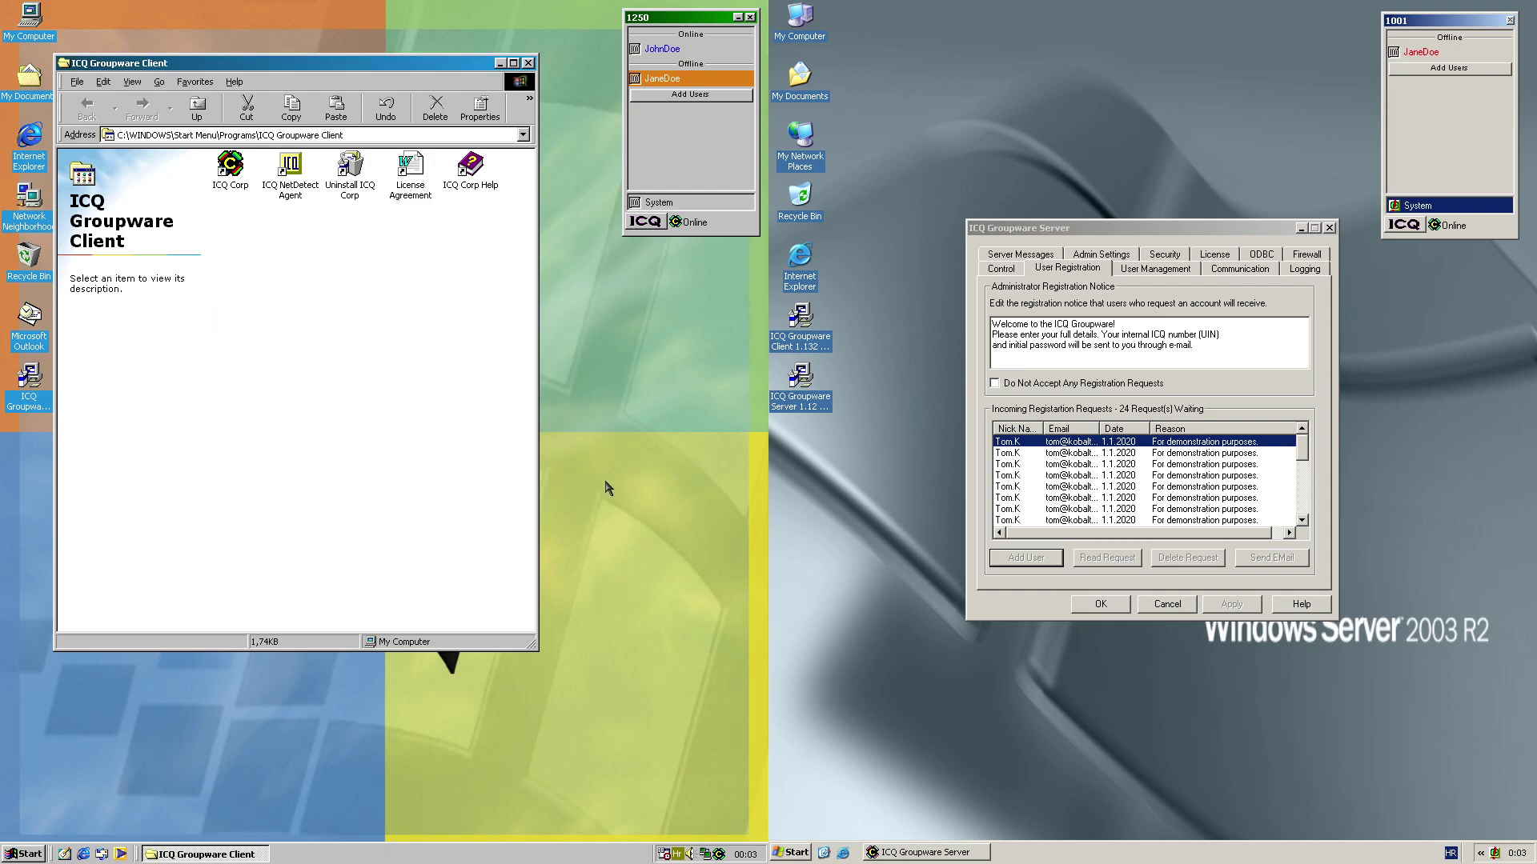
On the second client, open the you-were-added notice and add the new user back
double_click(1426, 208)
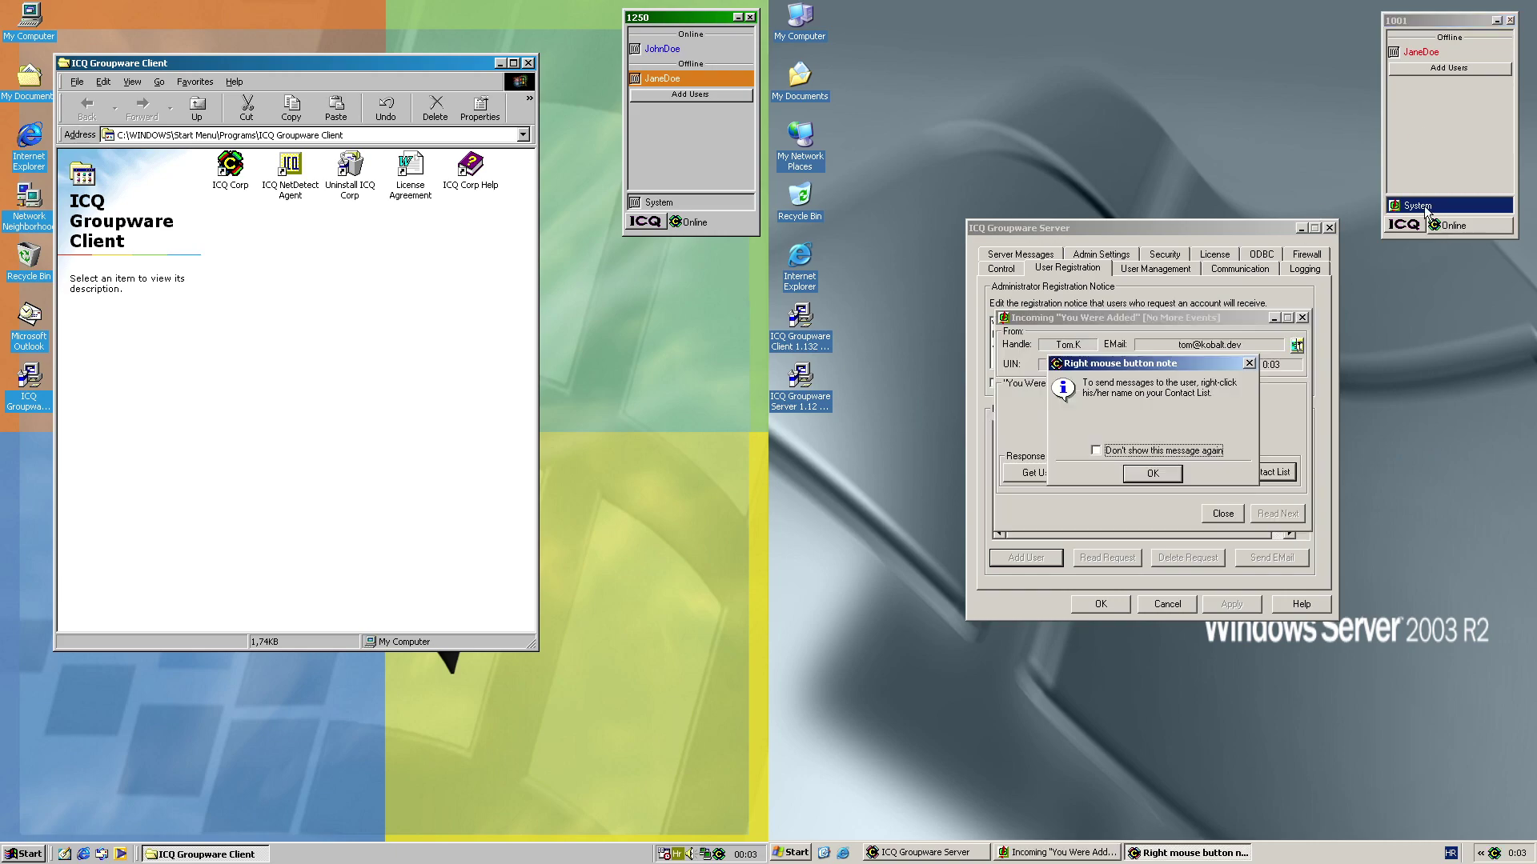
click(1152, 472)
click(1251, 472)
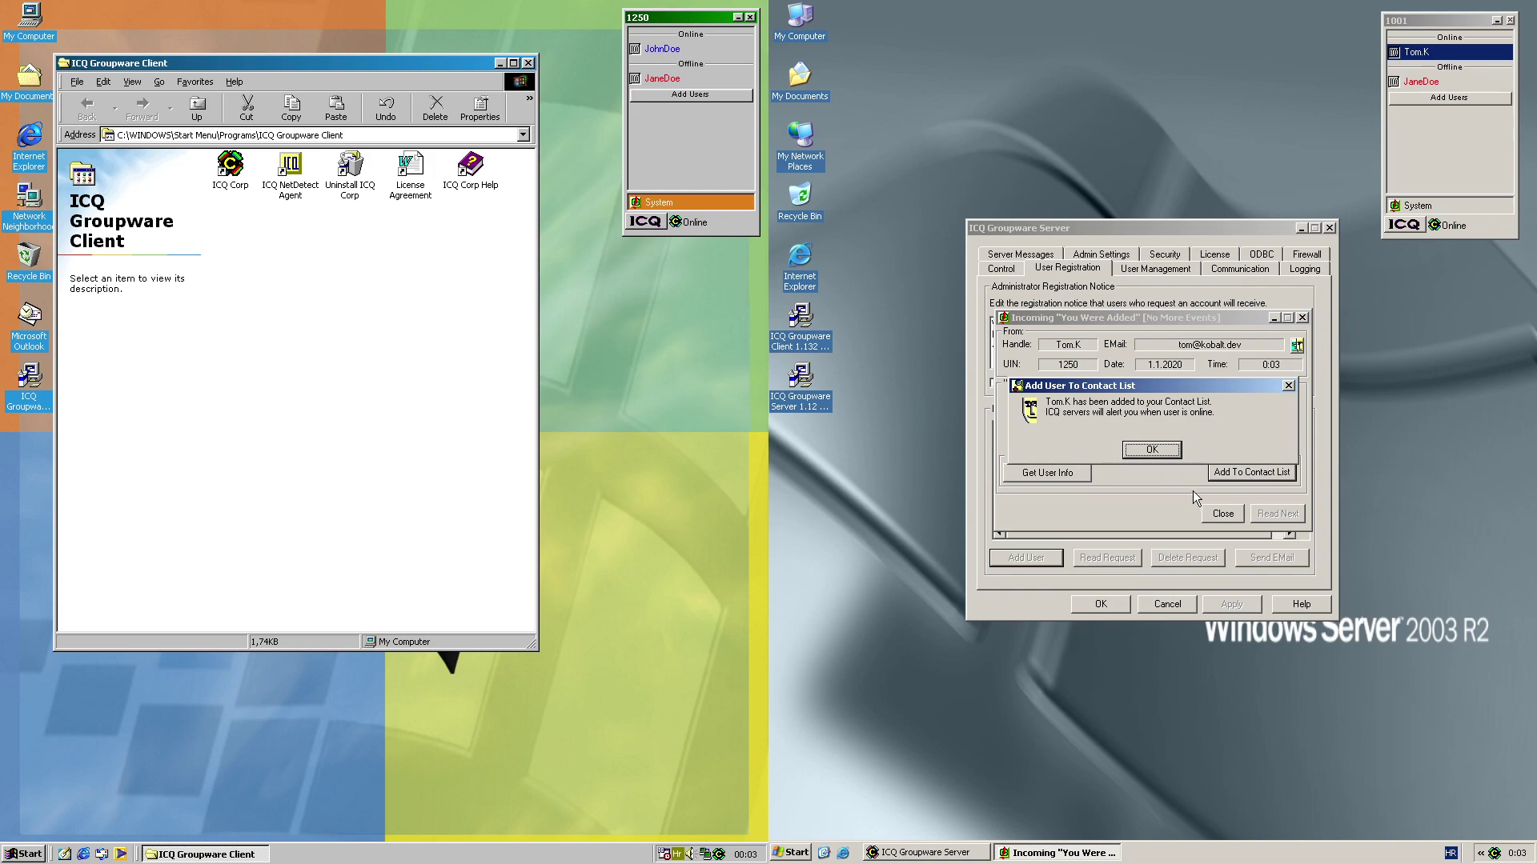
key(Return)
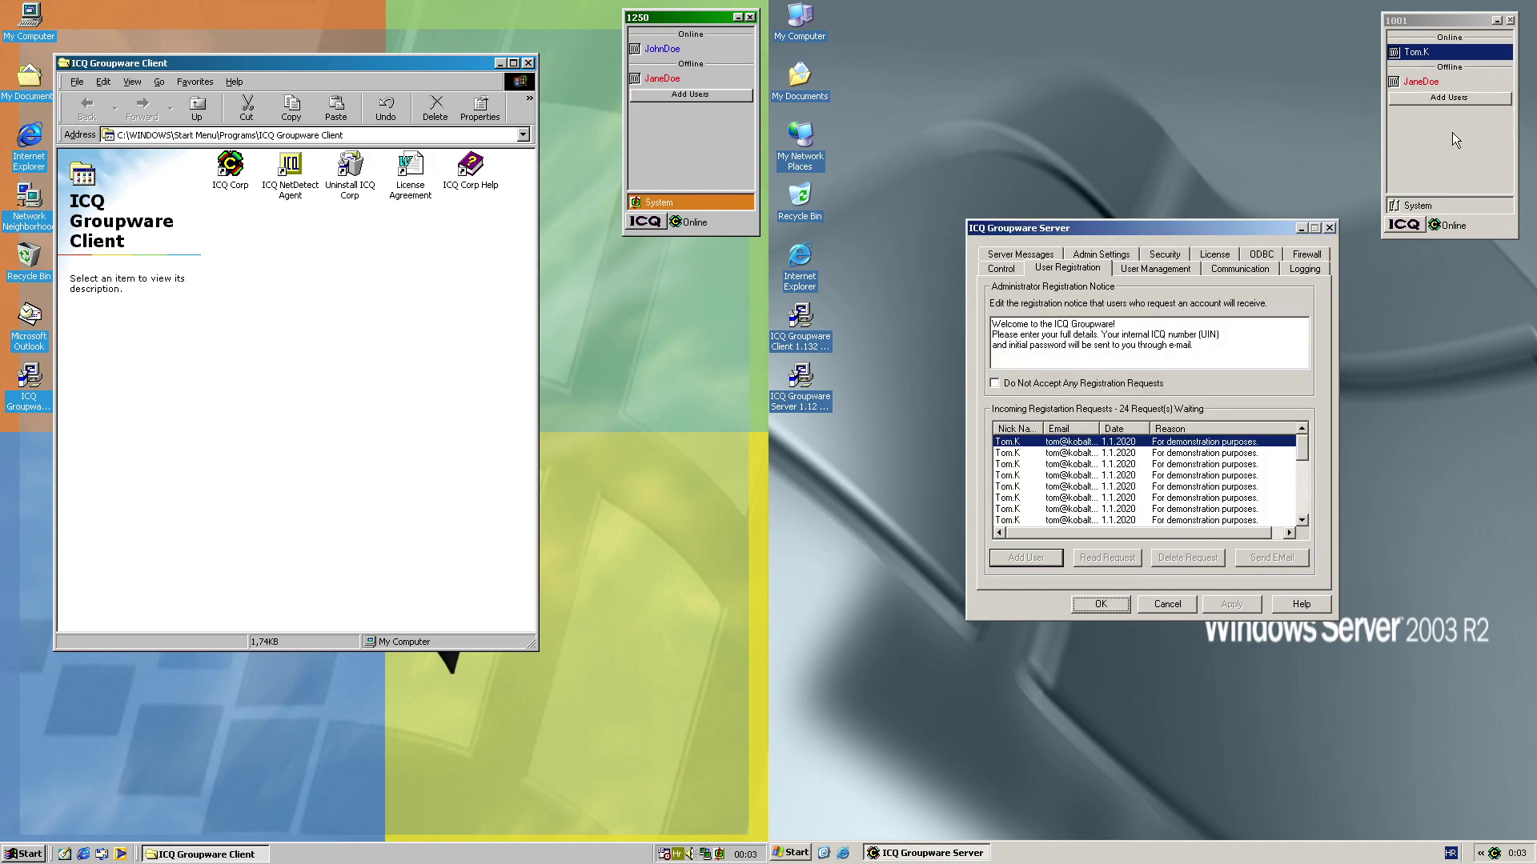
Dismiss the you-were-added notice on the first client and close the client program folder
double_click(664, 208)
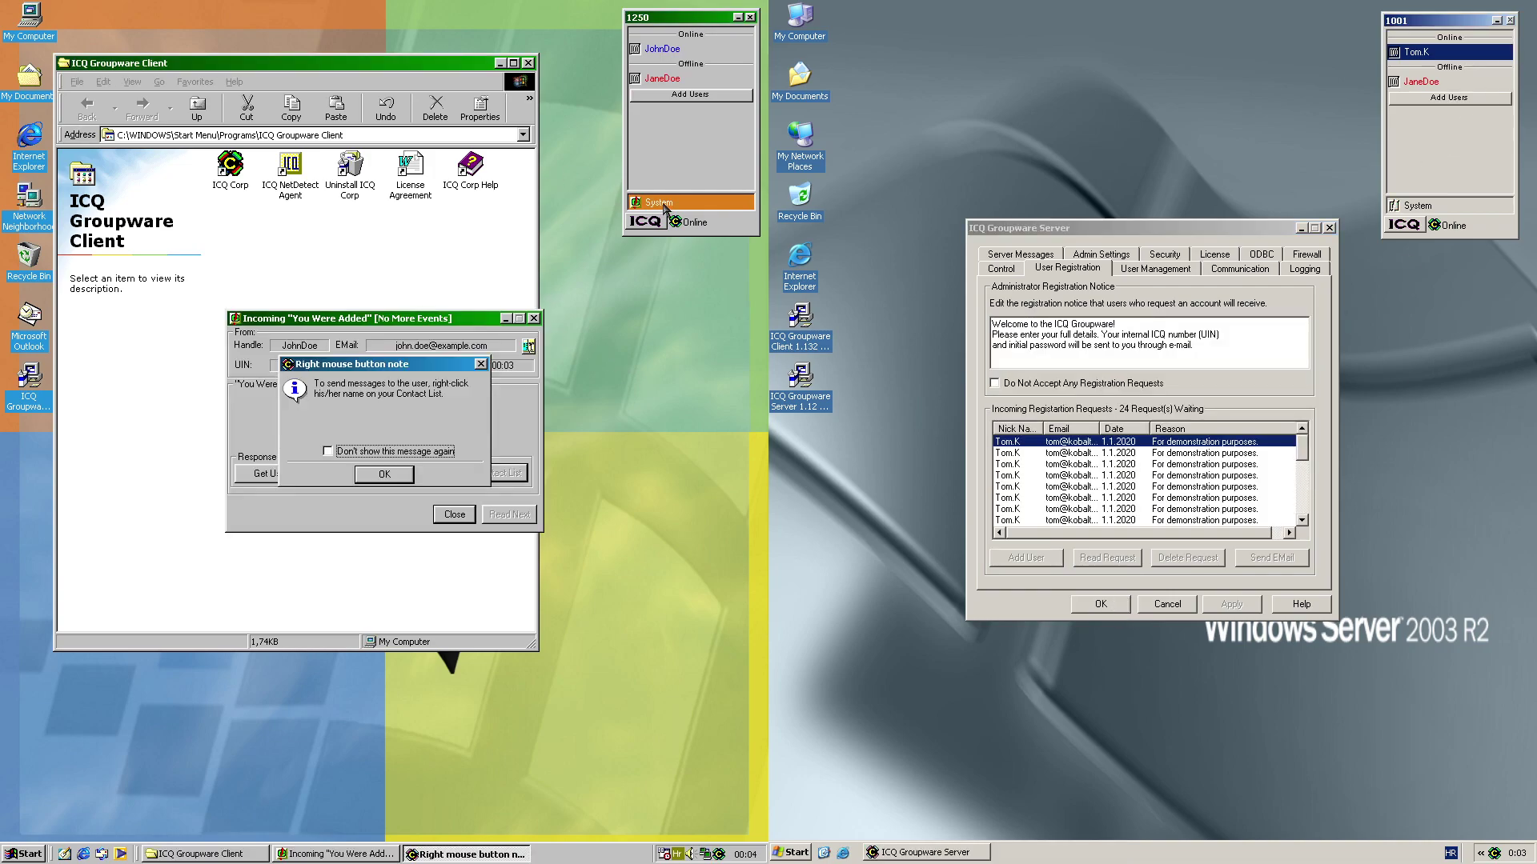
click(385, 476)
click(454, 515)
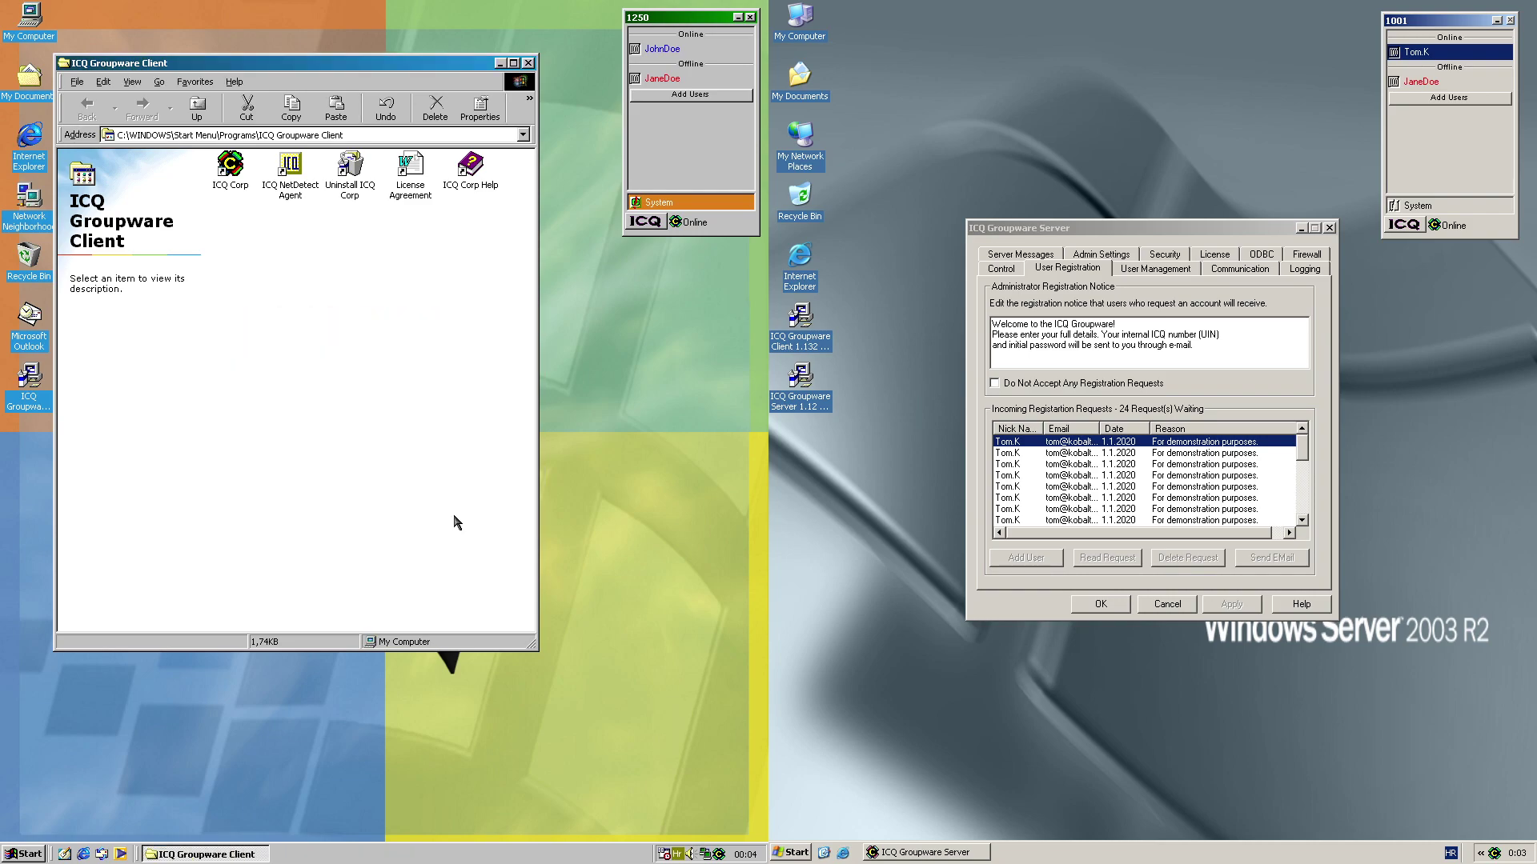
click(528, 63)
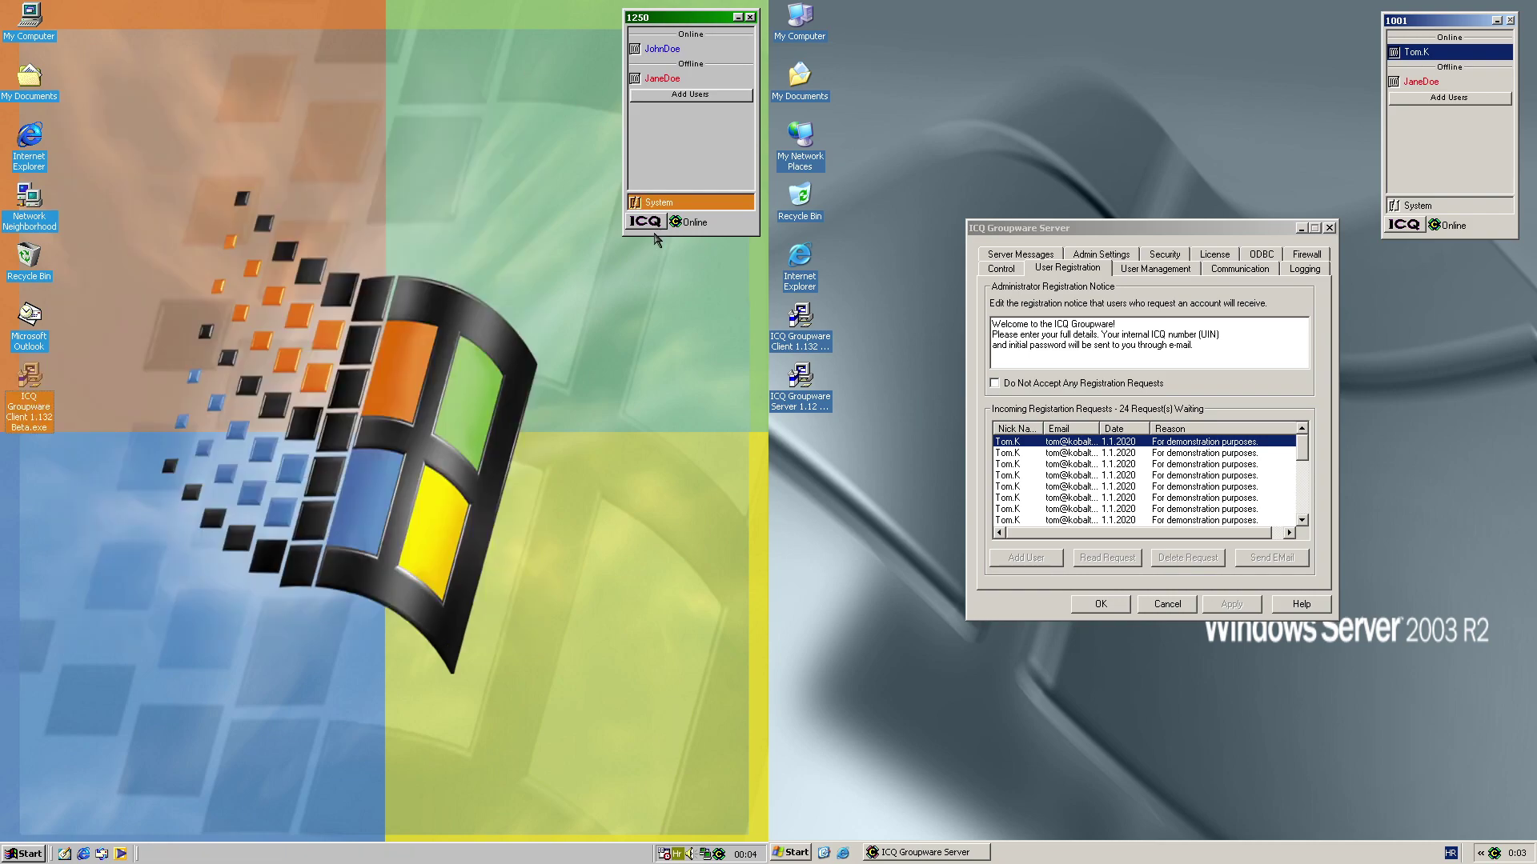
Set the client's Owner Prefs connection to a permanent LAN connection
click(650, 226)
click(687, 152)
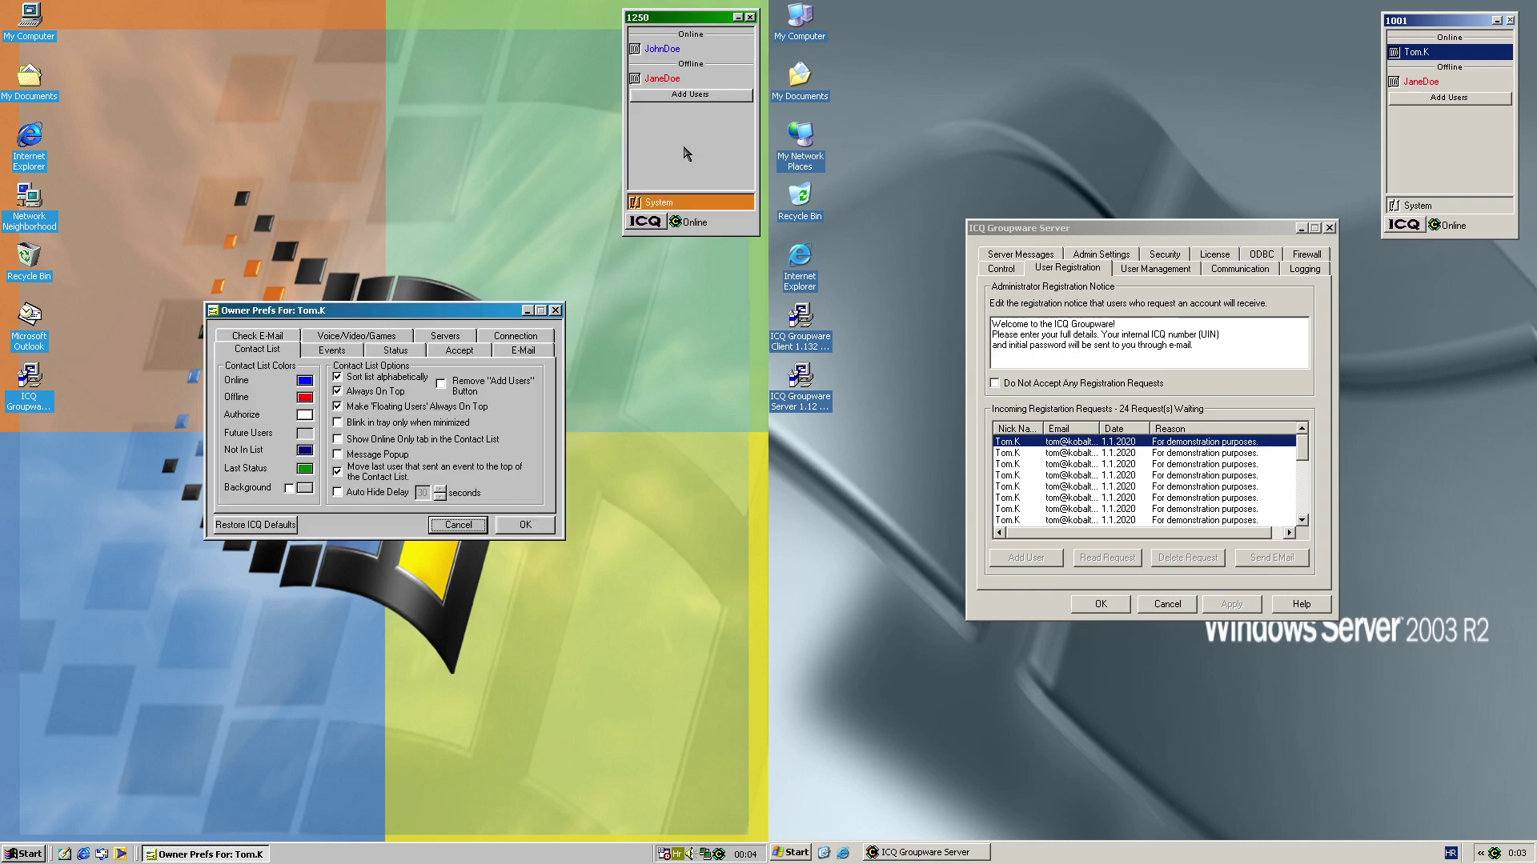
click(509, 337)
click(336, 393)
click(513, 532)
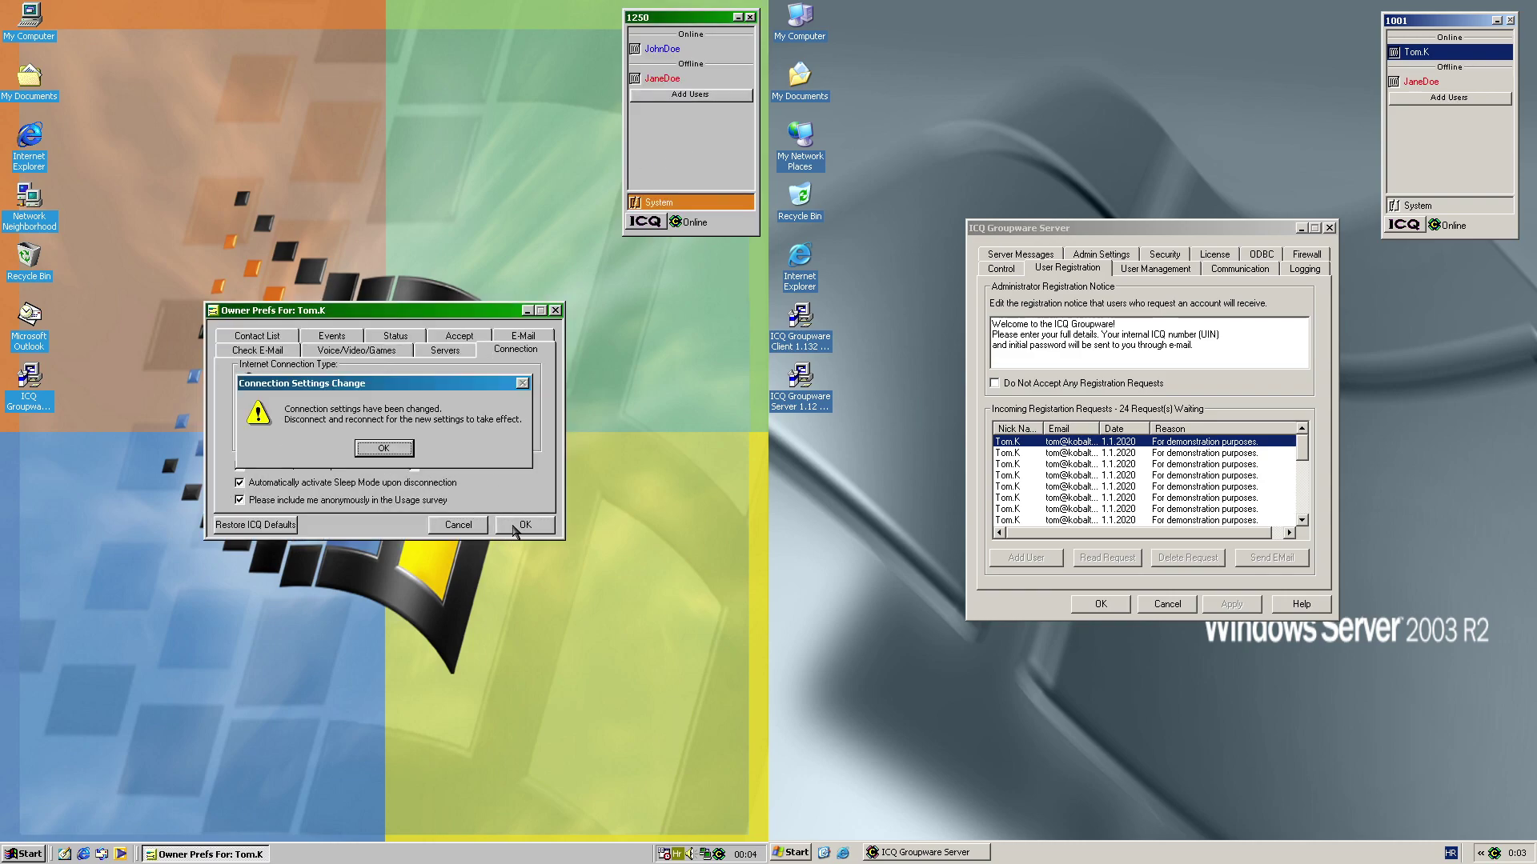
click(385, 449)
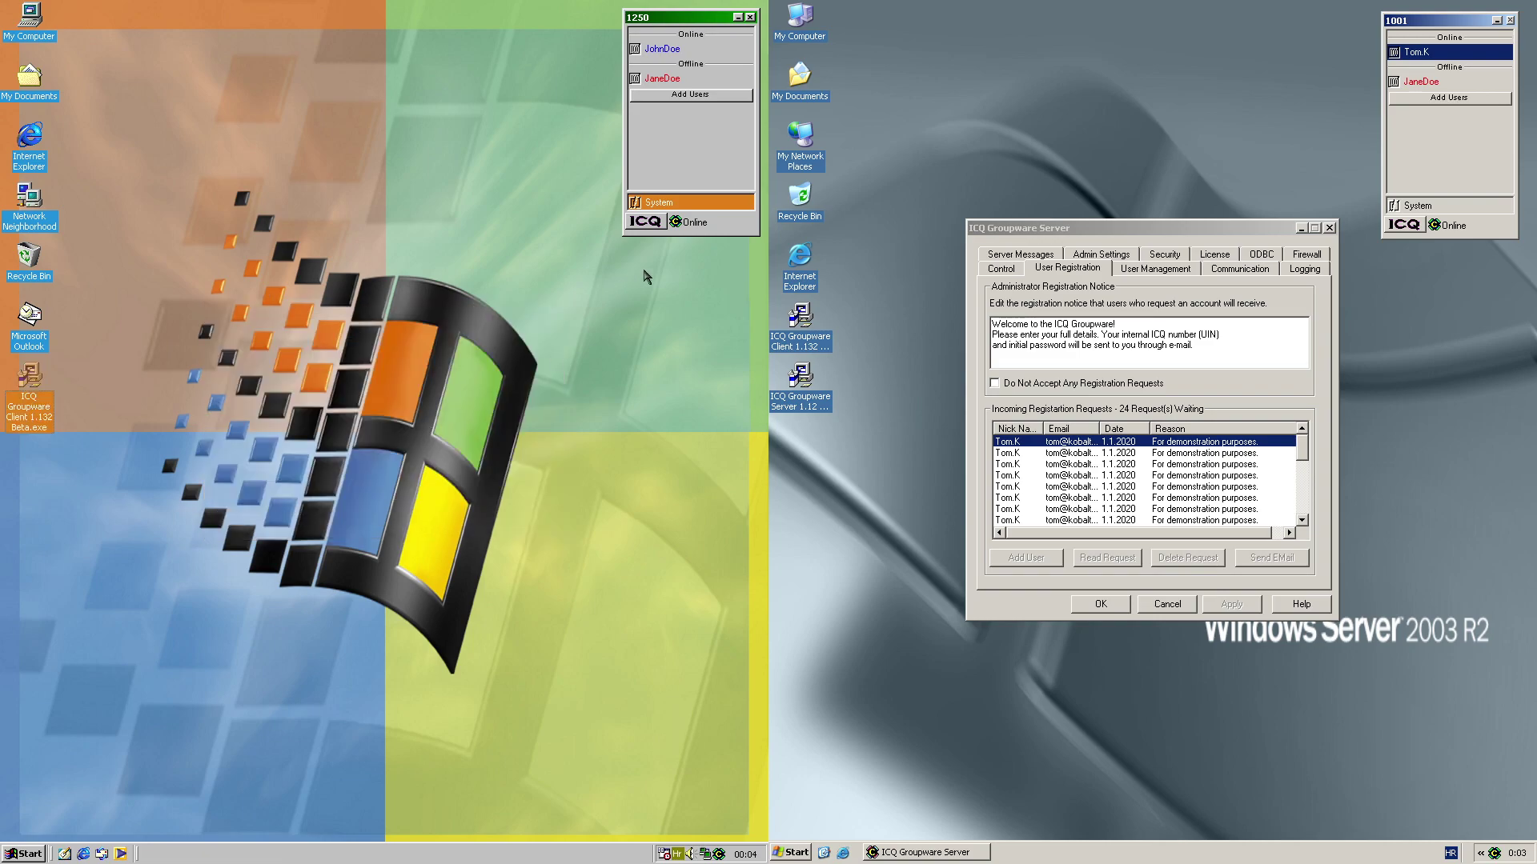
Disconnect the client from the server, then set its status back to Online
click(695, 222)
click(702, 209)
click(704, 221)
click(708, 157)
Send the message 'Hello.' to the contact through the server
right_click(685, 48)
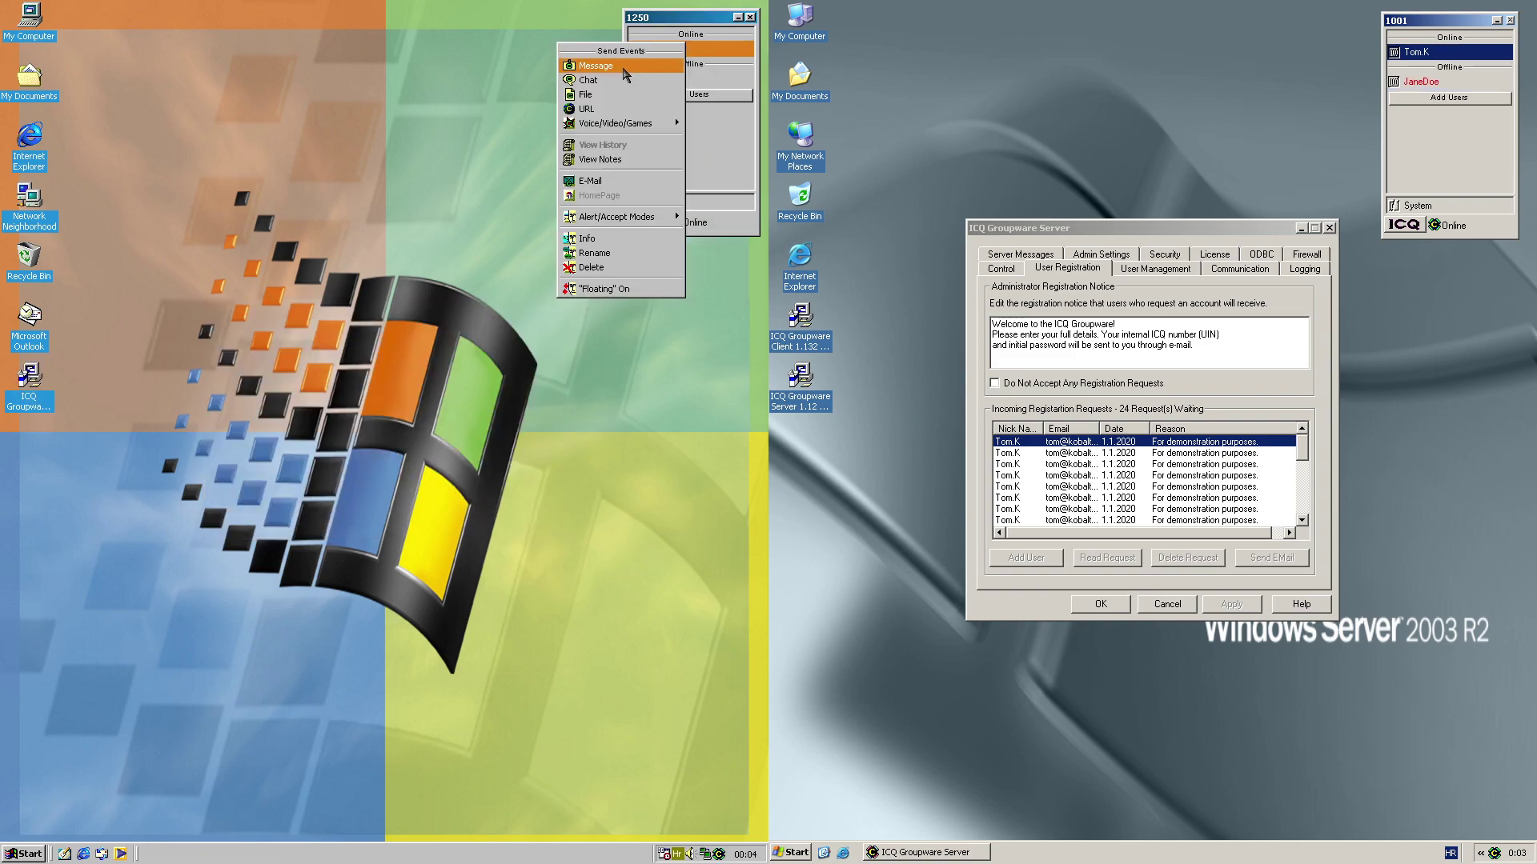
click(595, 66)
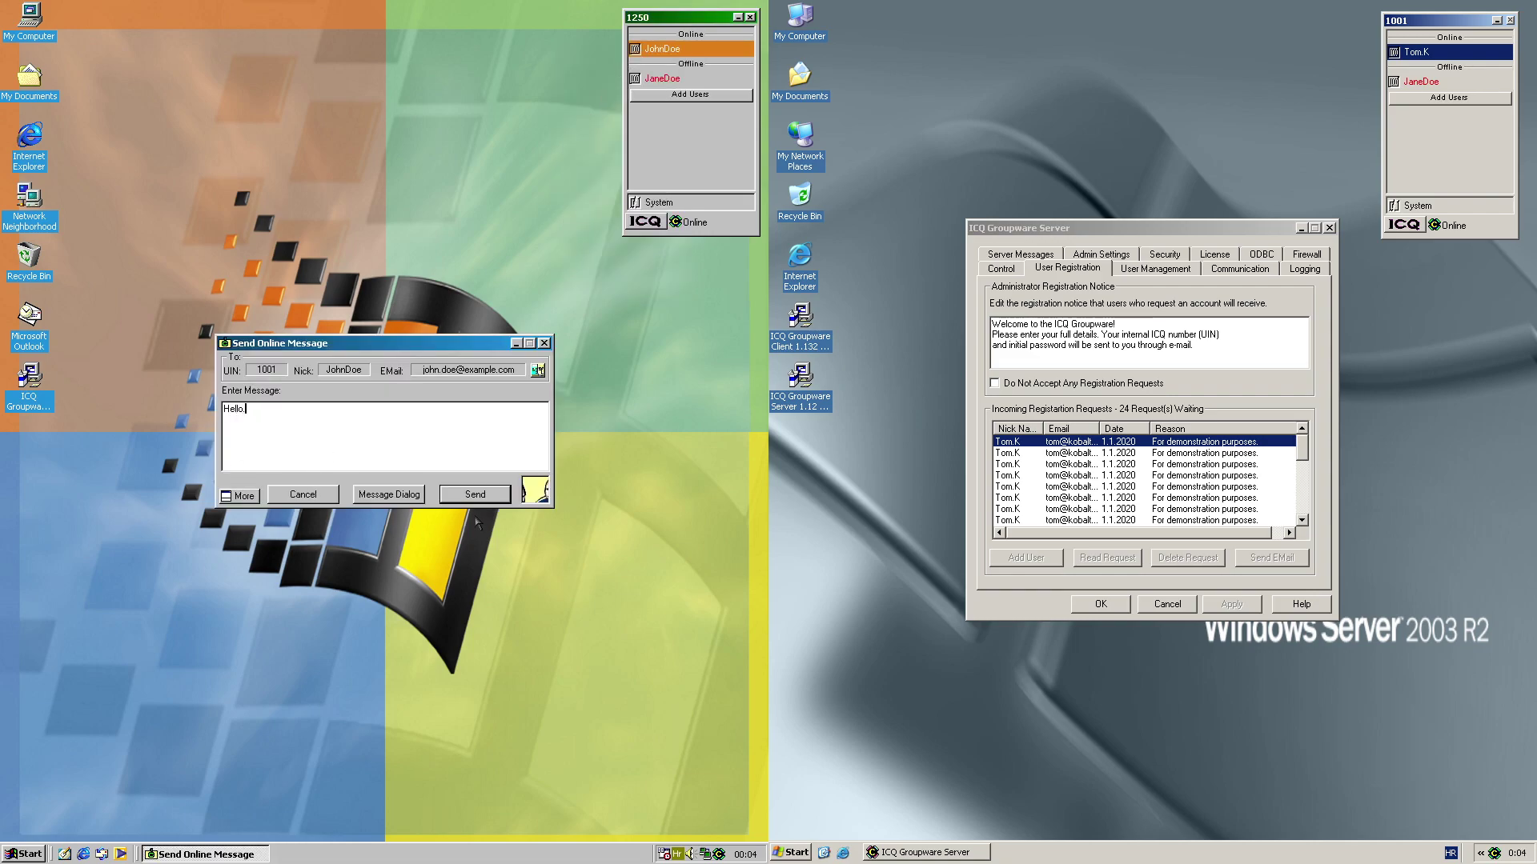
click(491, 494)
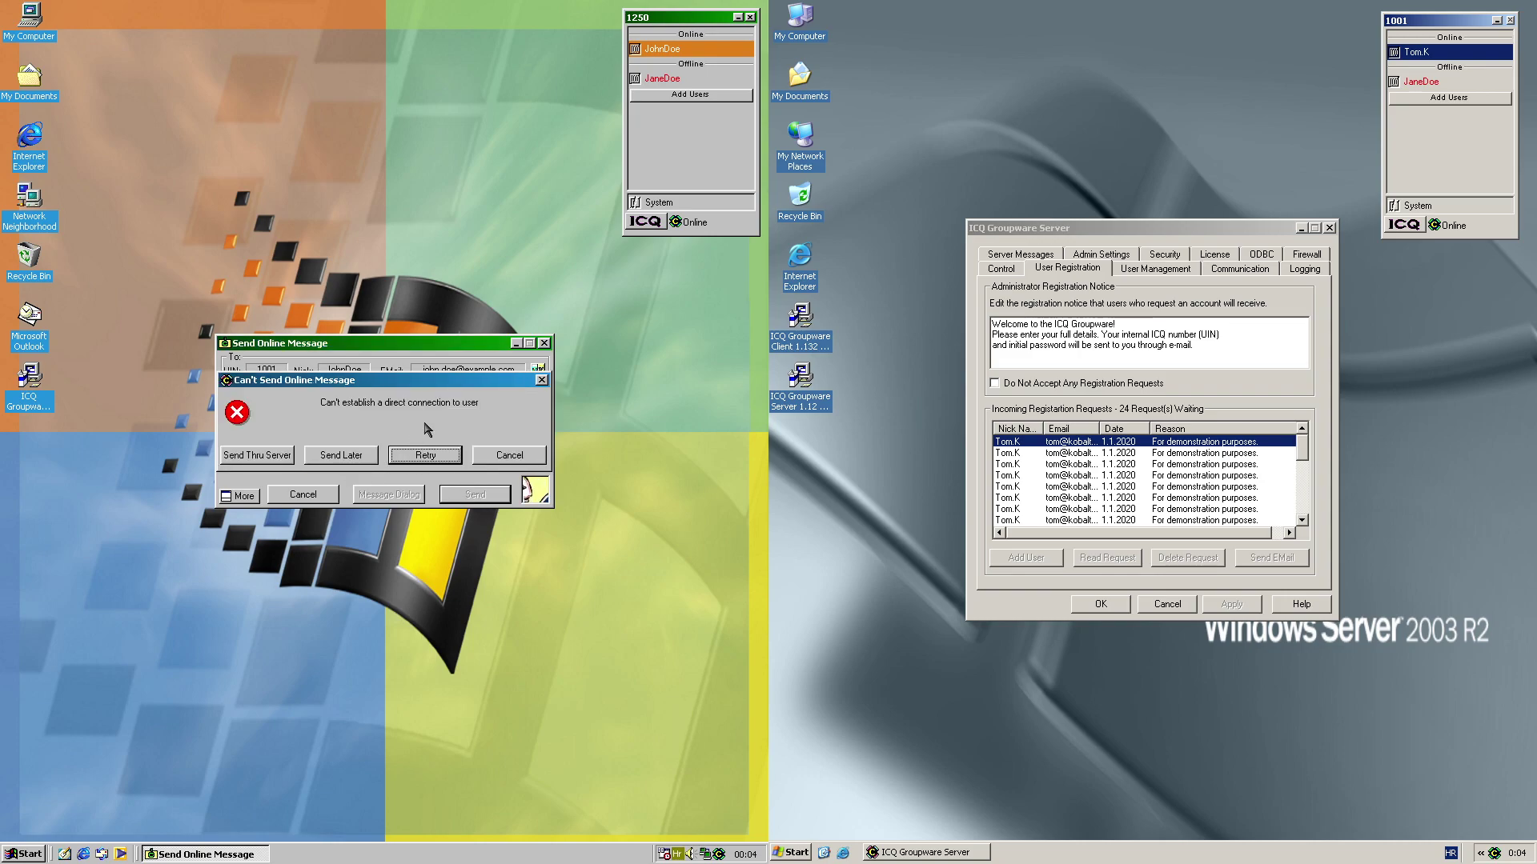
click(252, 461)
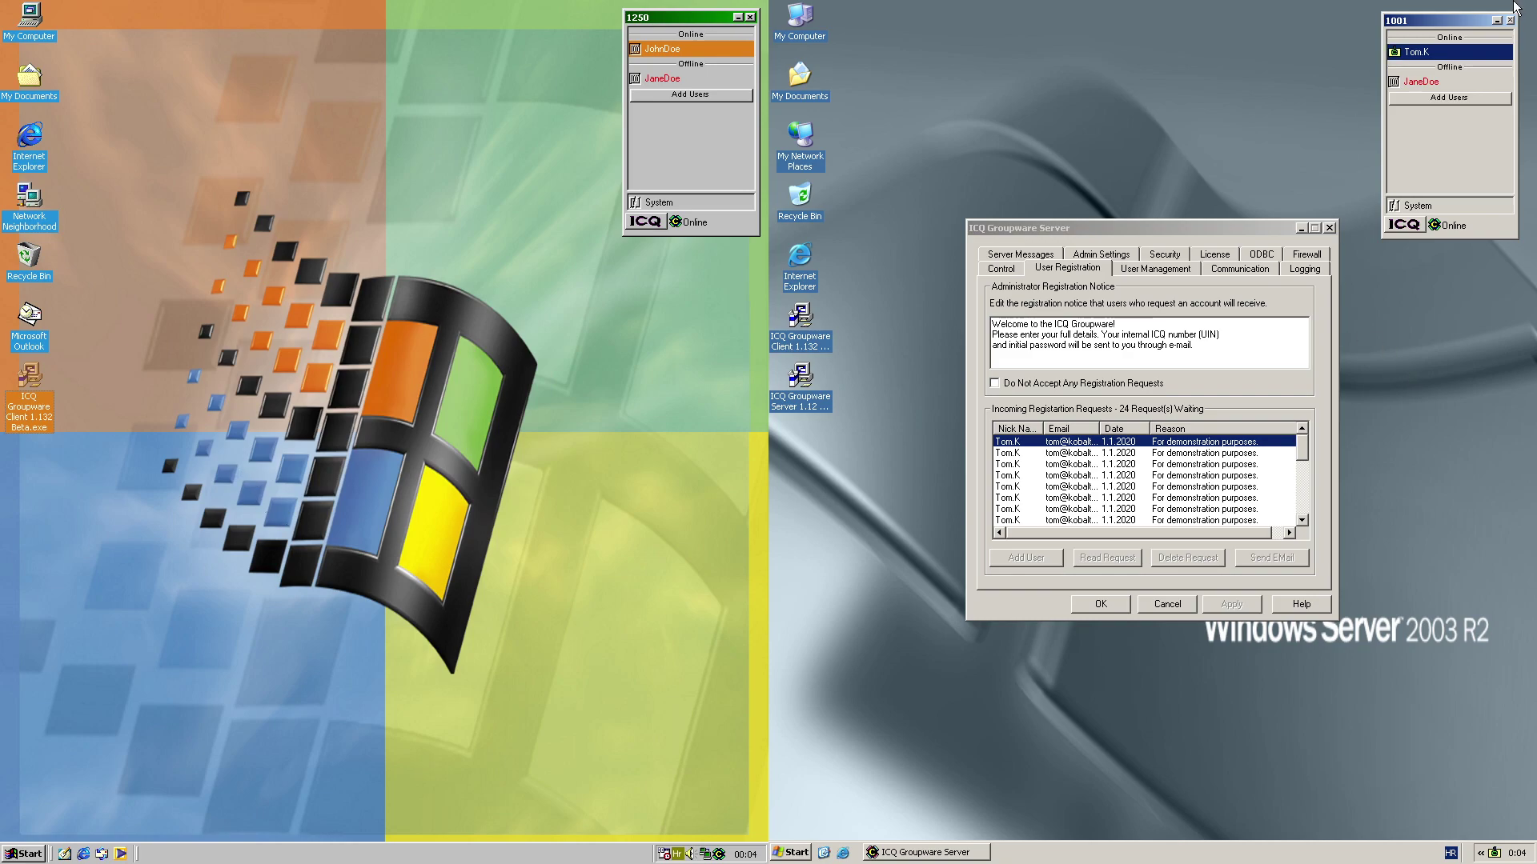
On the right client, read the incoming message and reply 'Hello.'
right_click(1424, 53)
click(1433, 53)
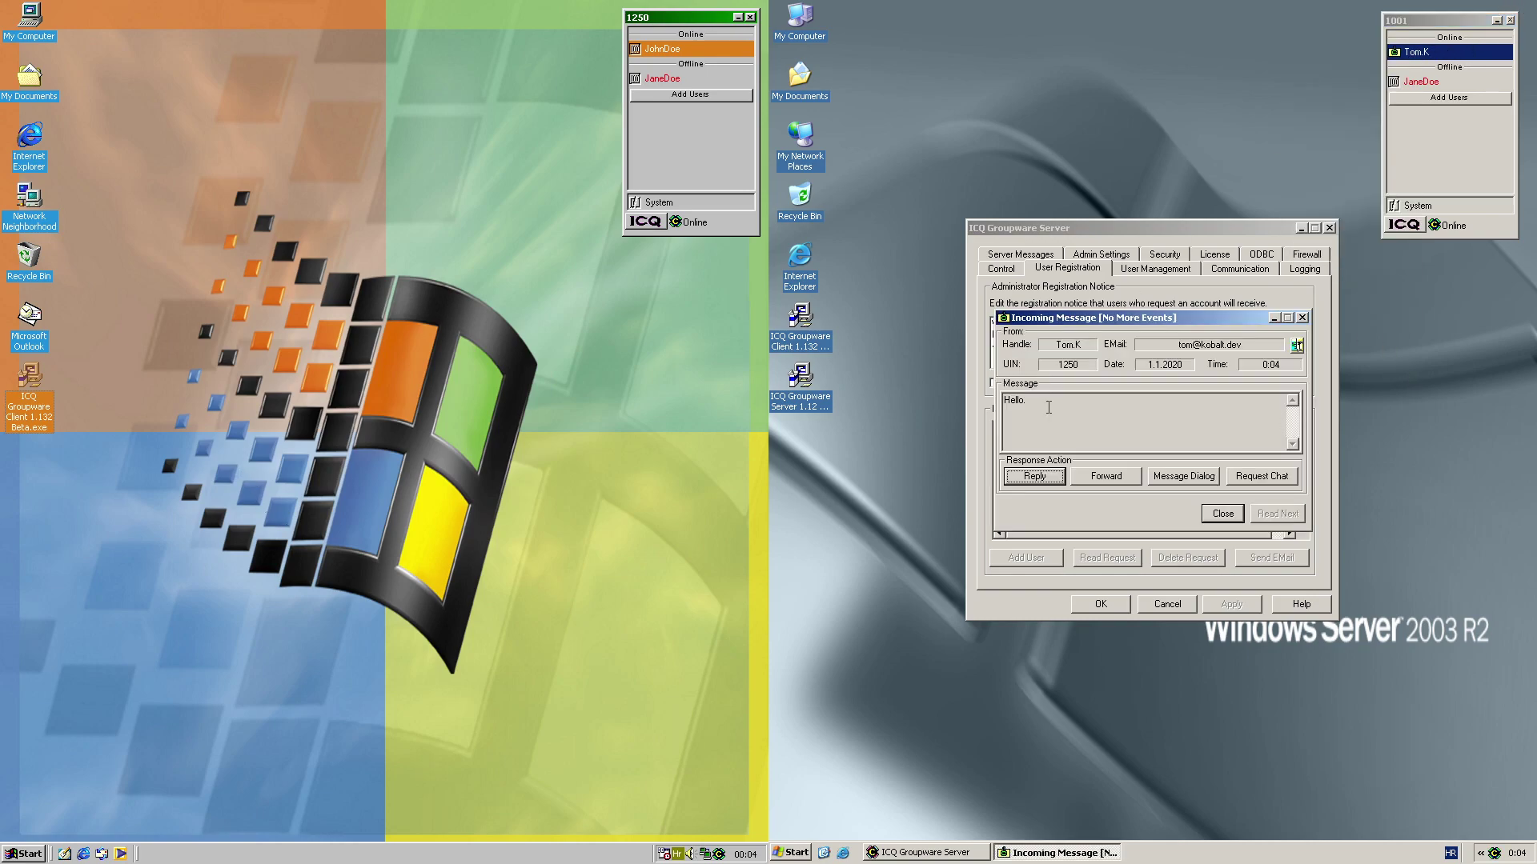
click(1037, 474)
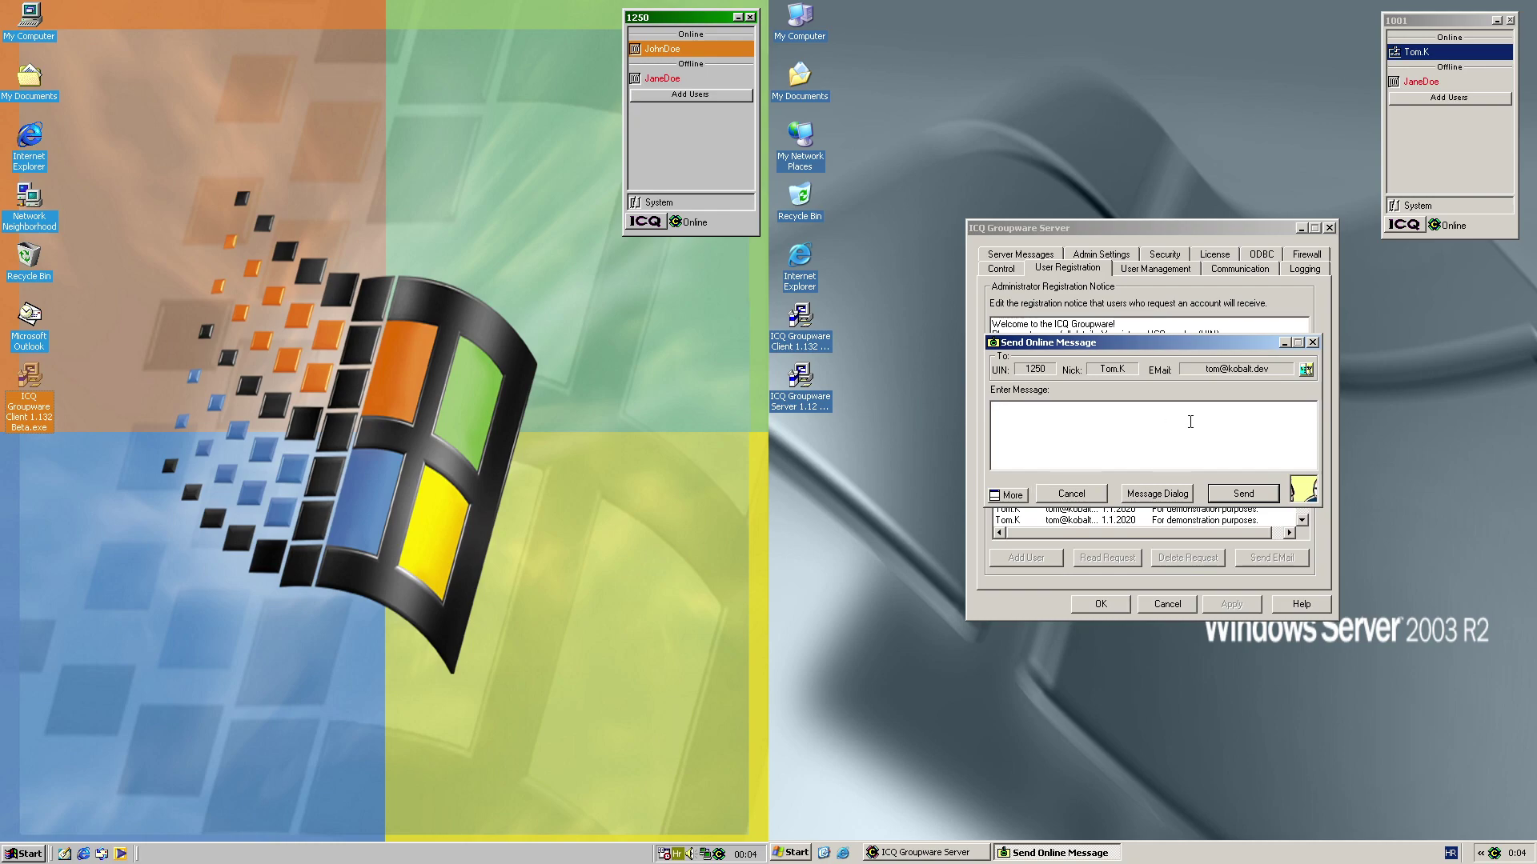
click(1245, 494)
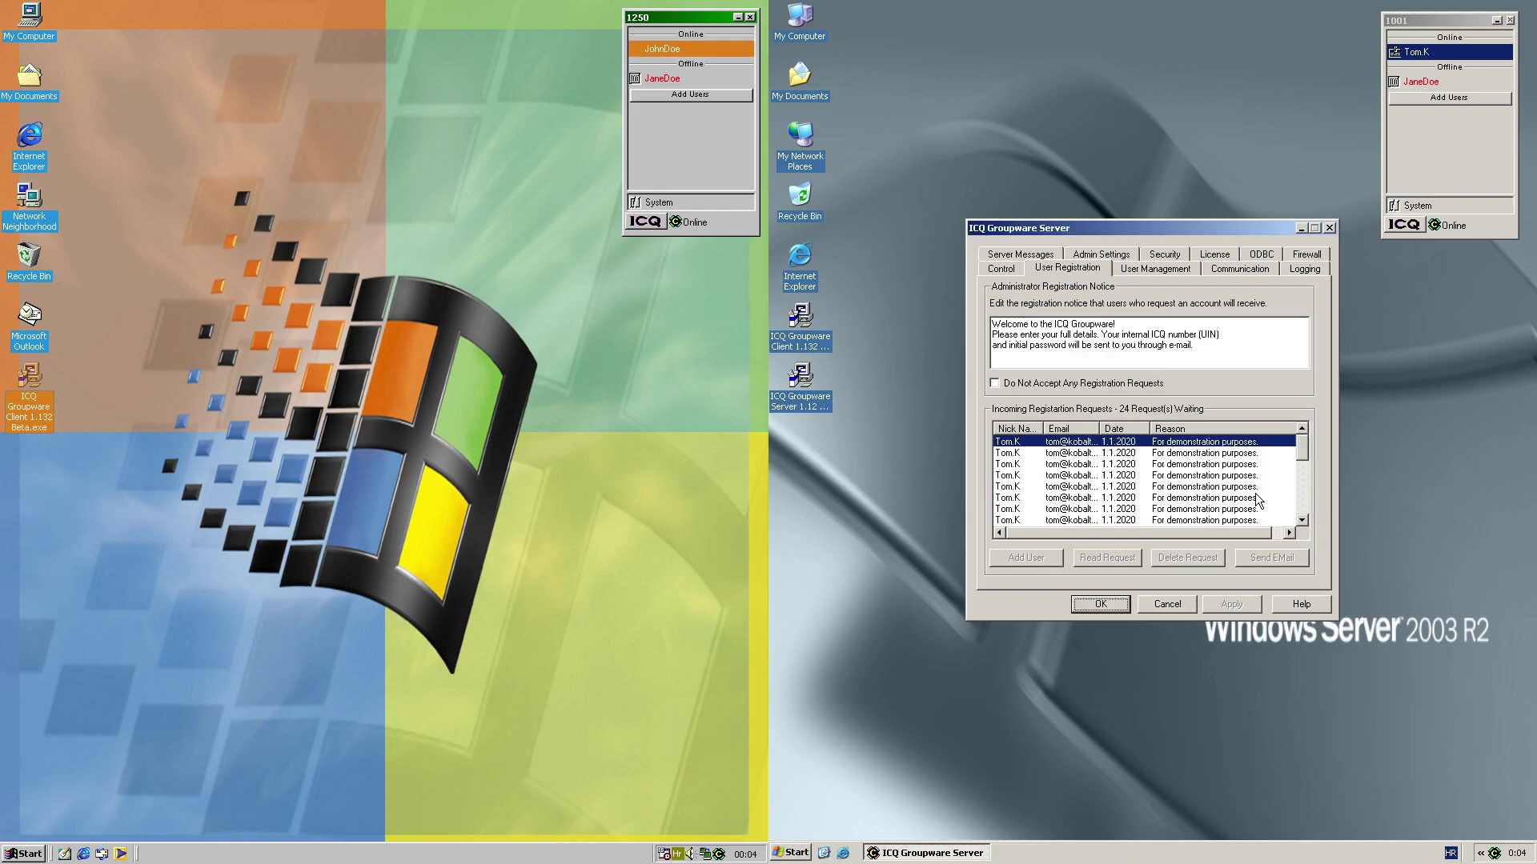
On the left client, read the reply and answer 'Hello again.'
click(658, 49)
click(553, 56)
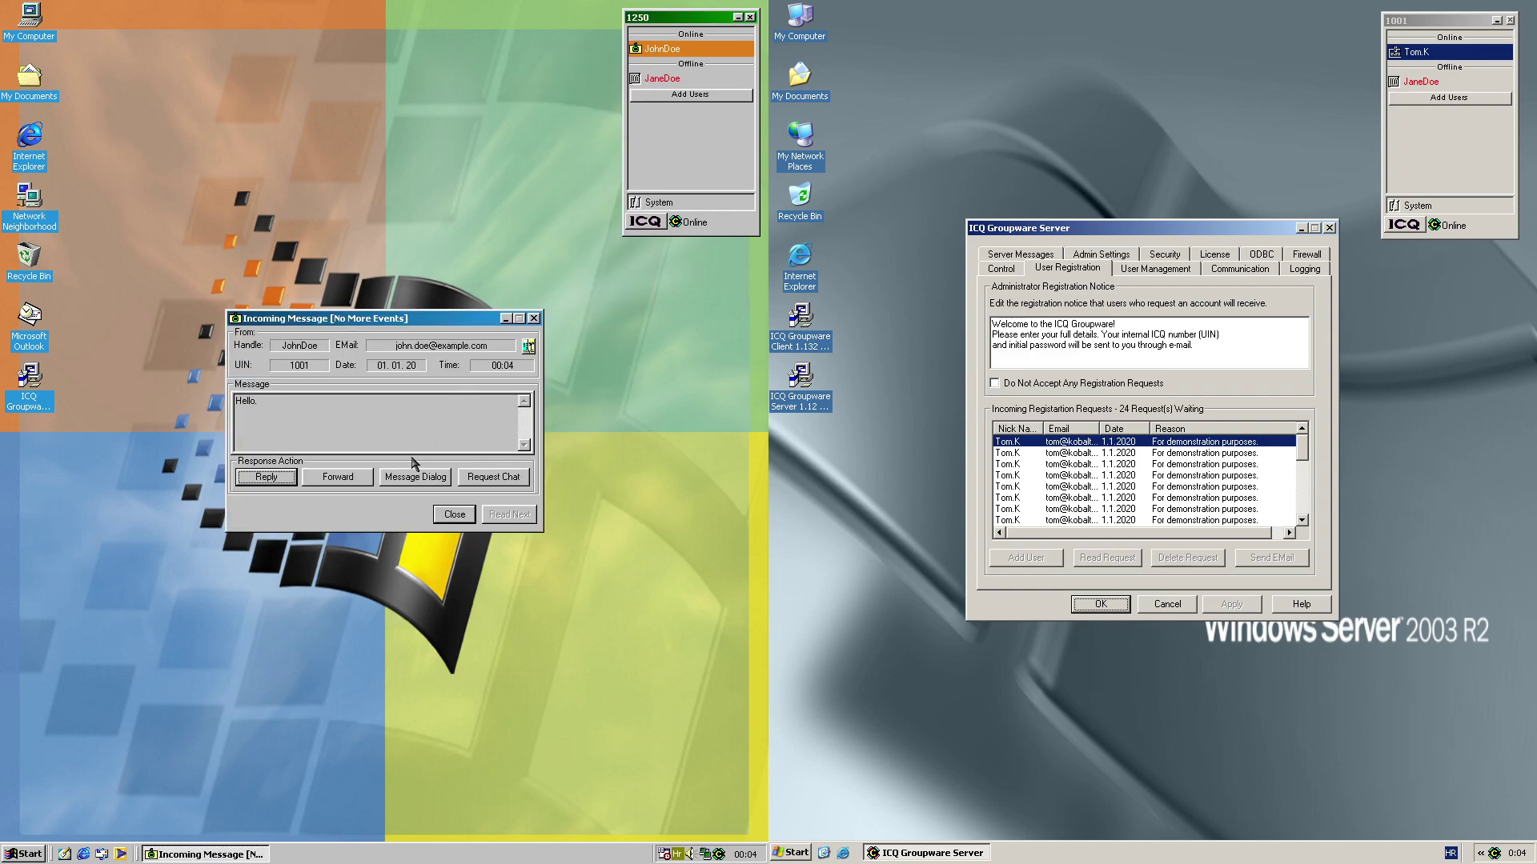
click(267, 477)
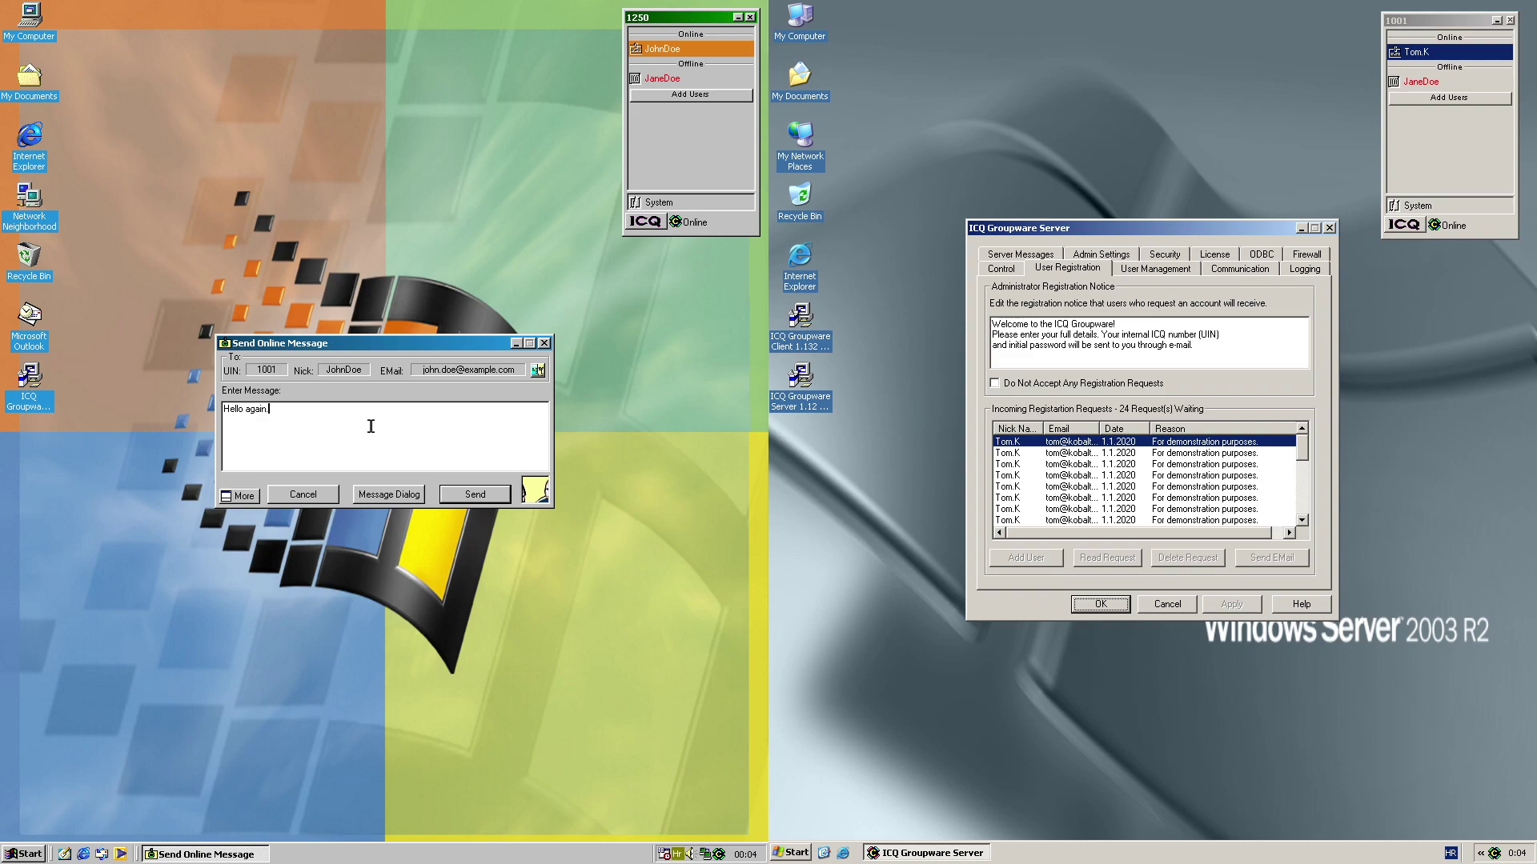
click(475, 495)
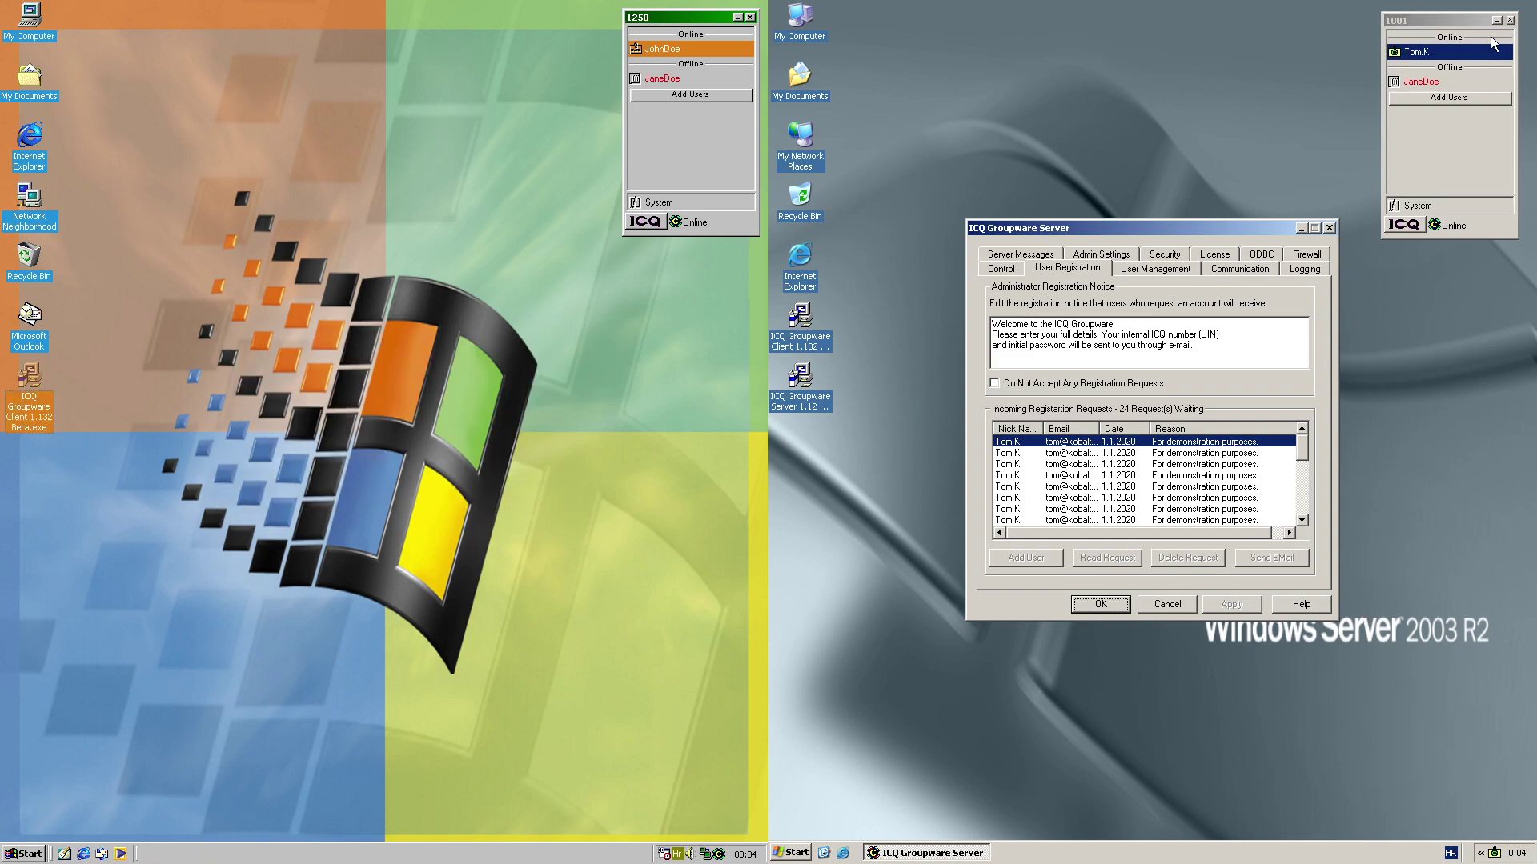
Reply 'Okay, STOP.' from the right client, then read and close it on the left
click(1469, 63)
click(1469, 64)
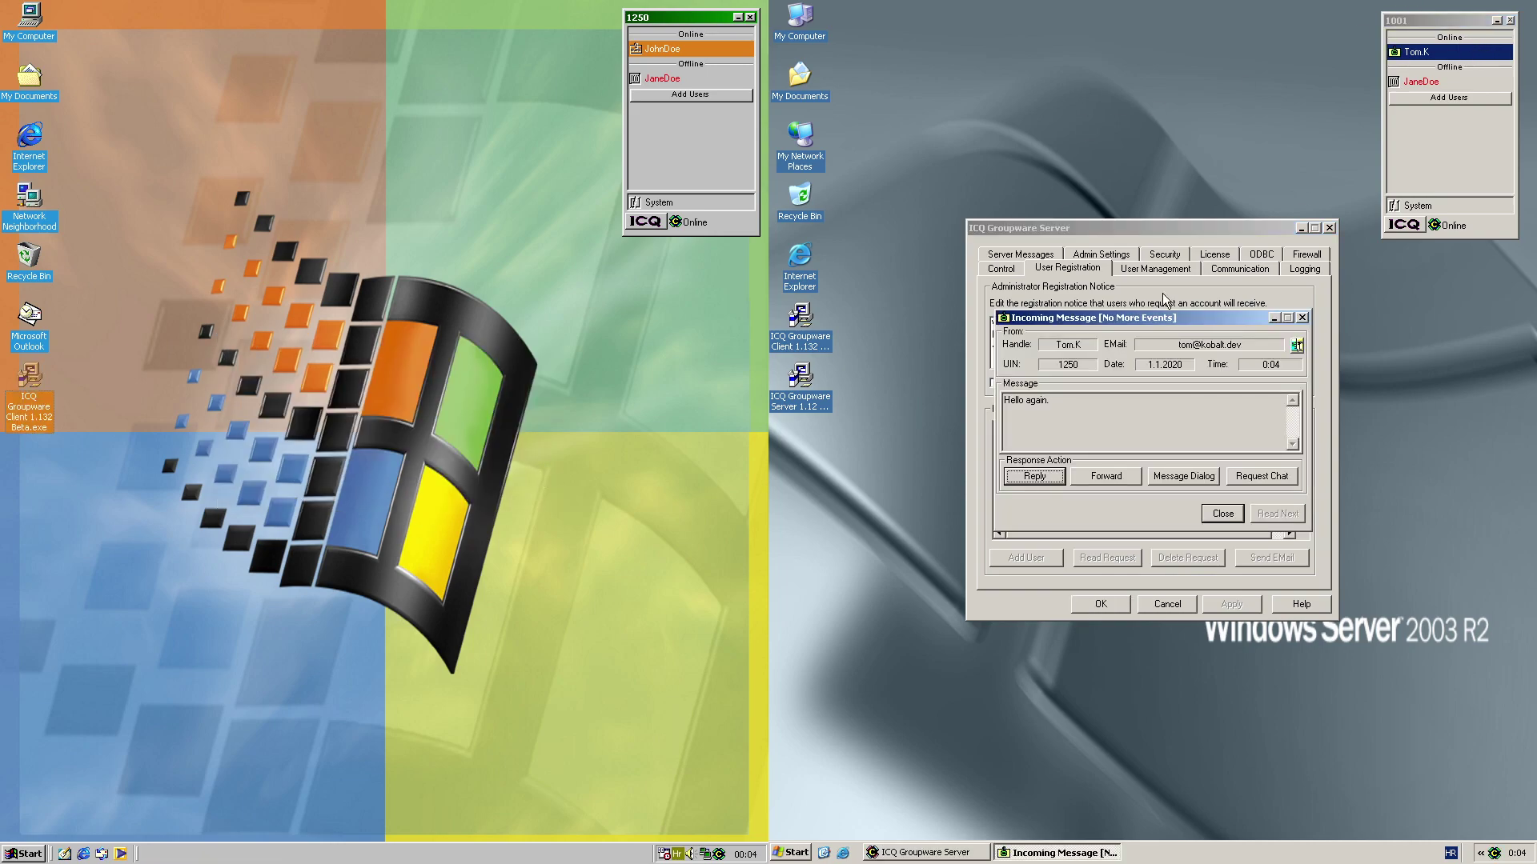
click(1034, 477)
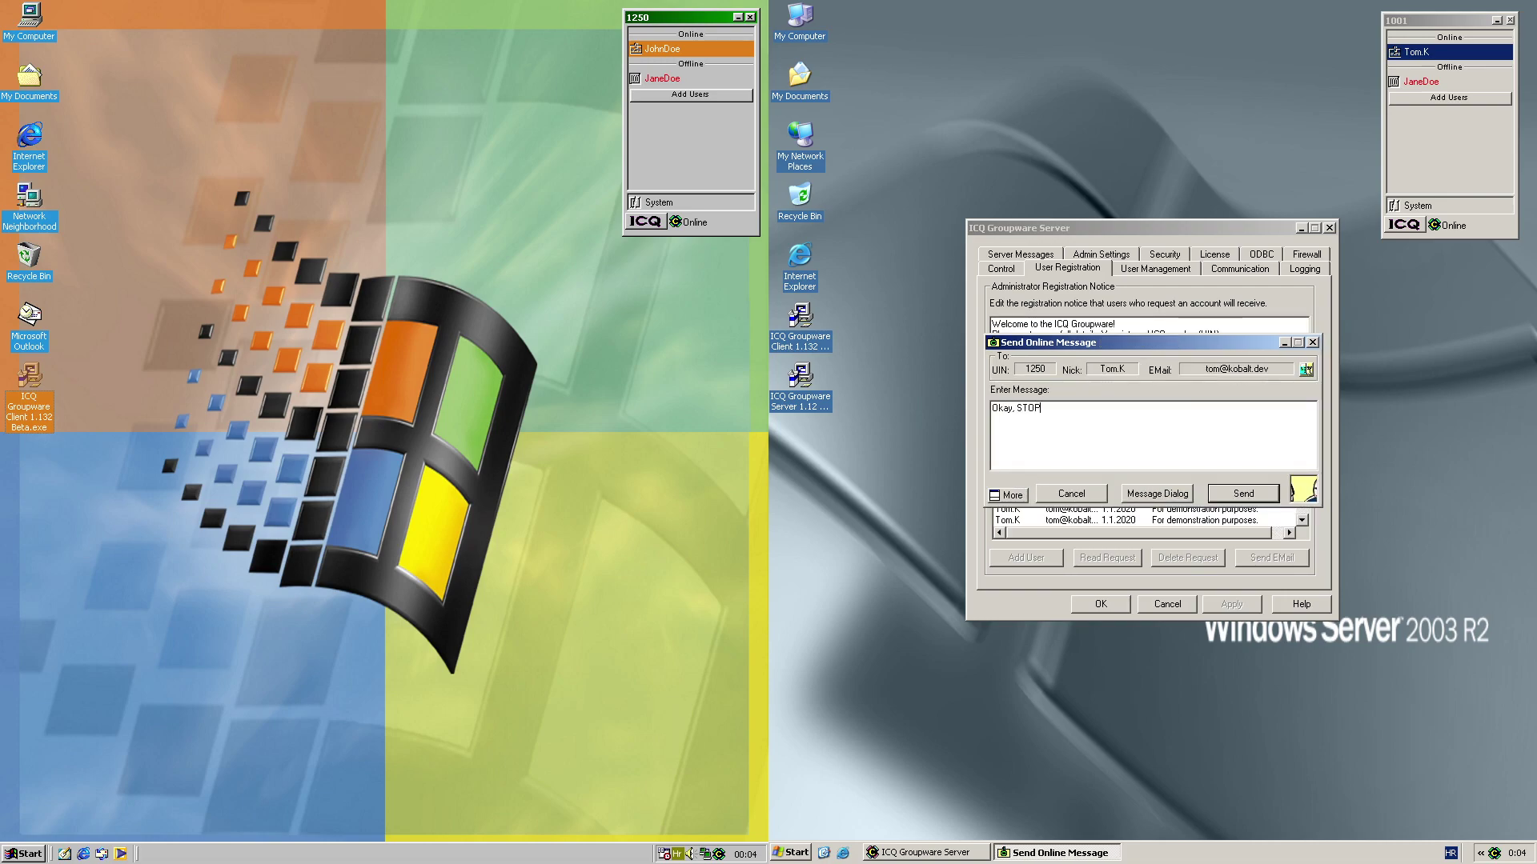
click(1243, 493)
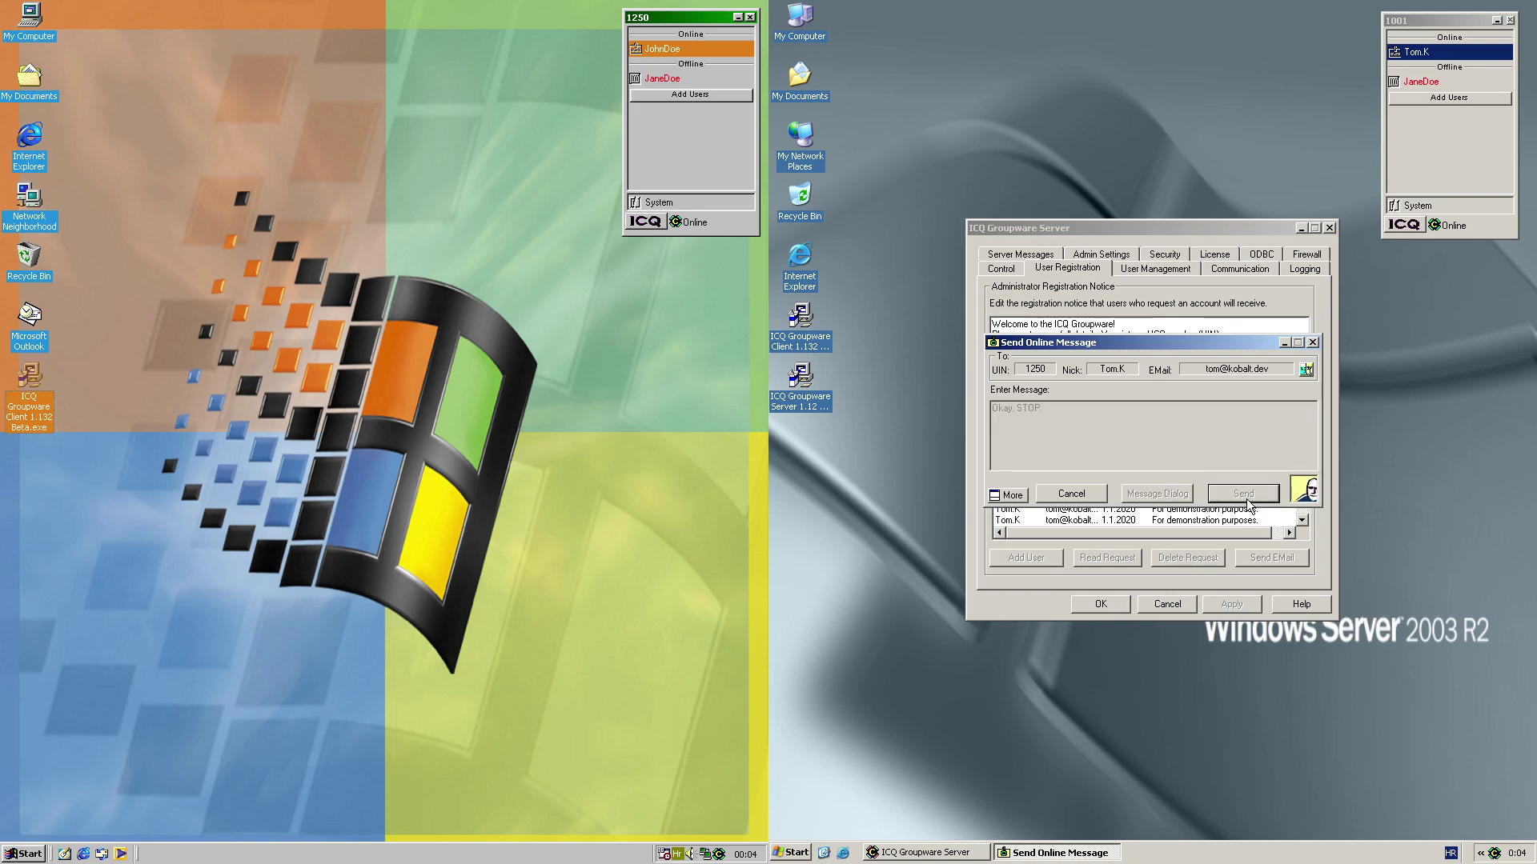
double_click(687, 49)
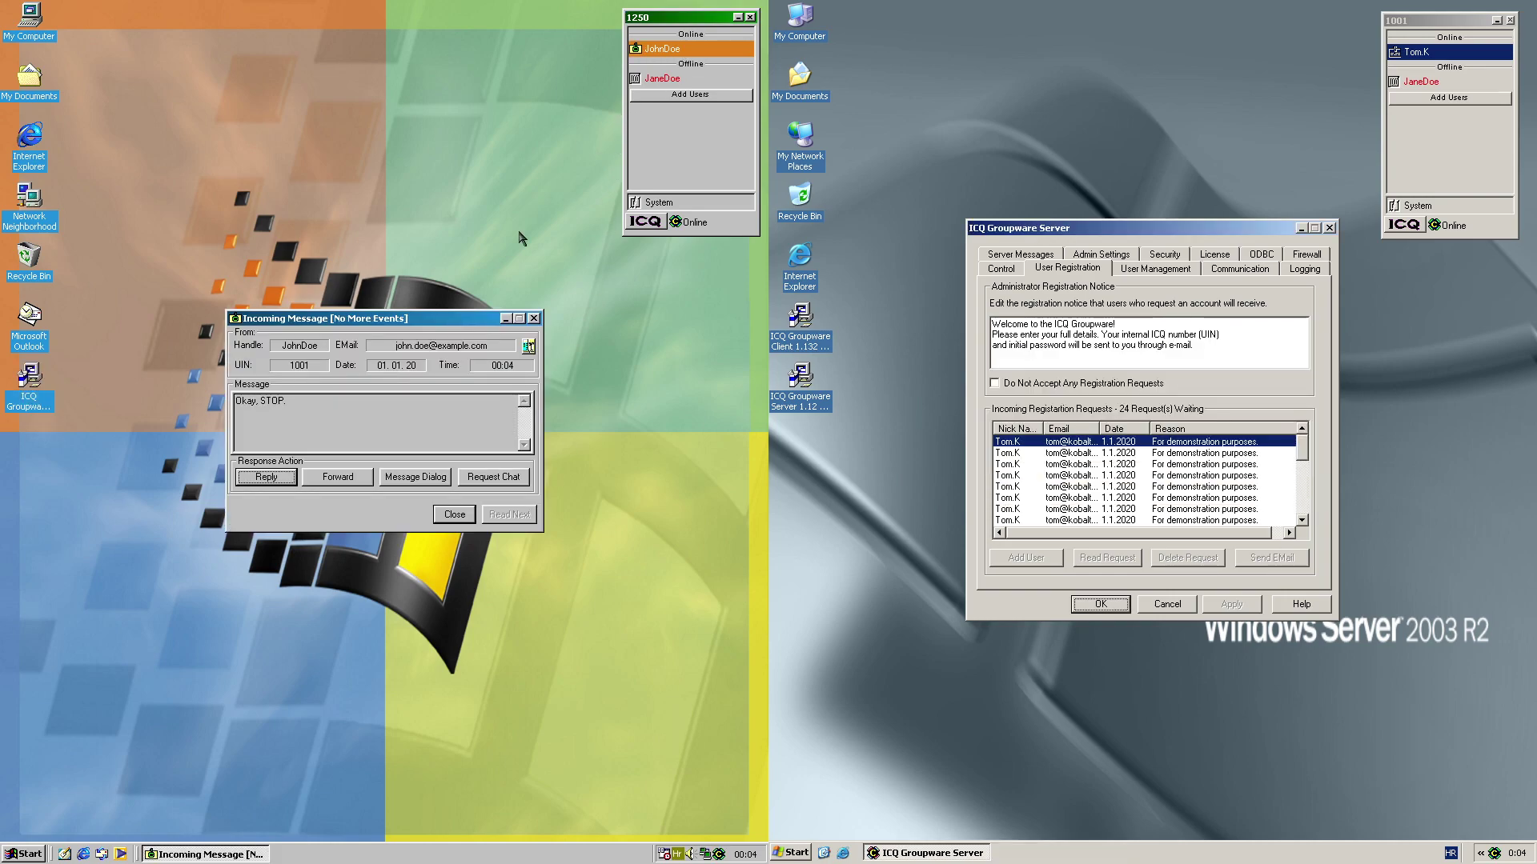
click(454, 517)
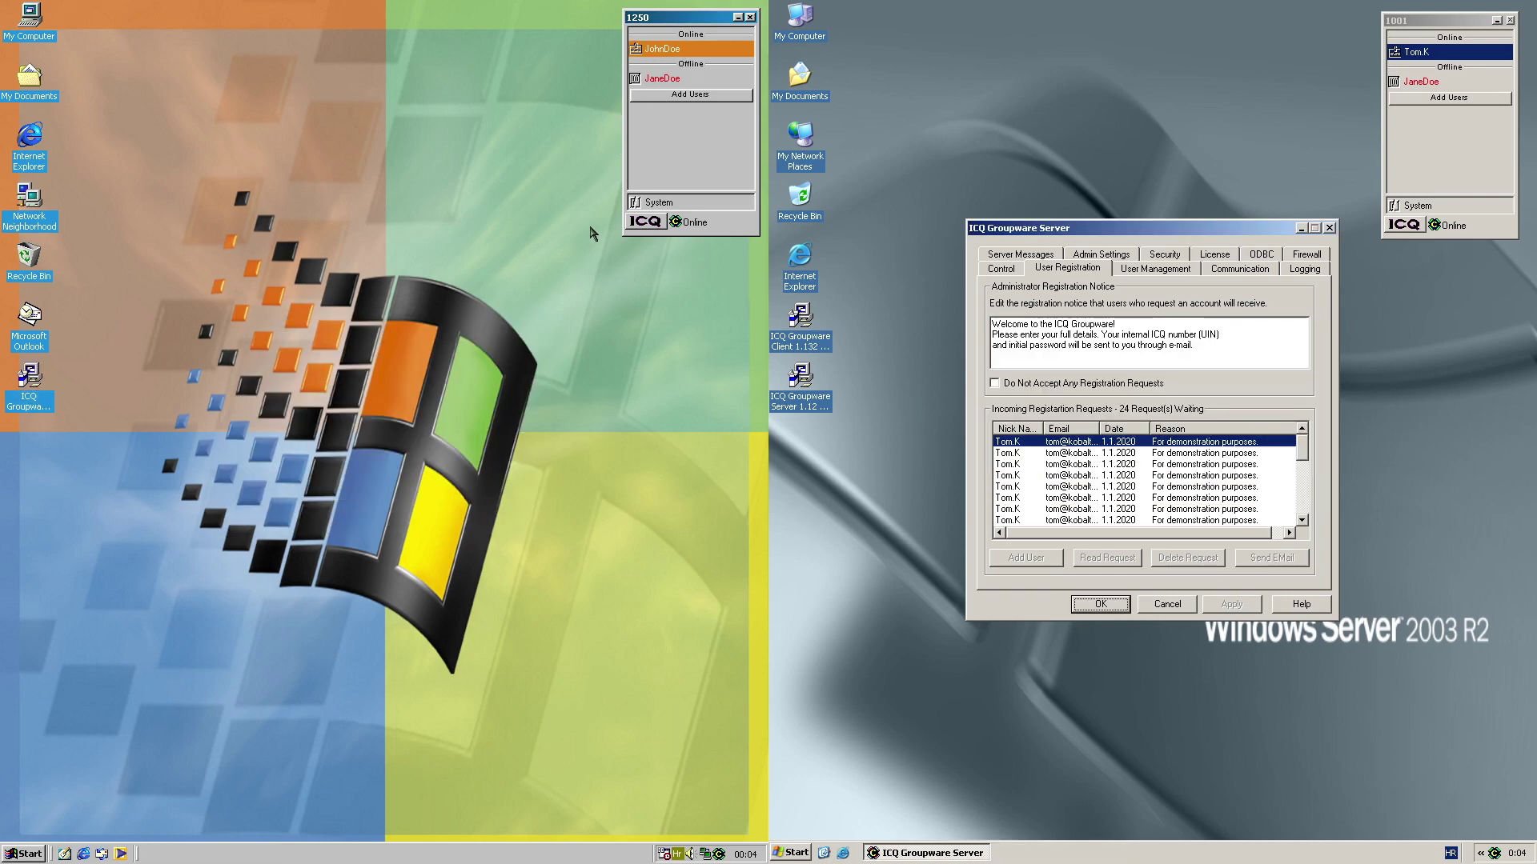
Send a 'Weather.' chat request from the left client and accept it, then abandon the attempt
right_click(685, 49)
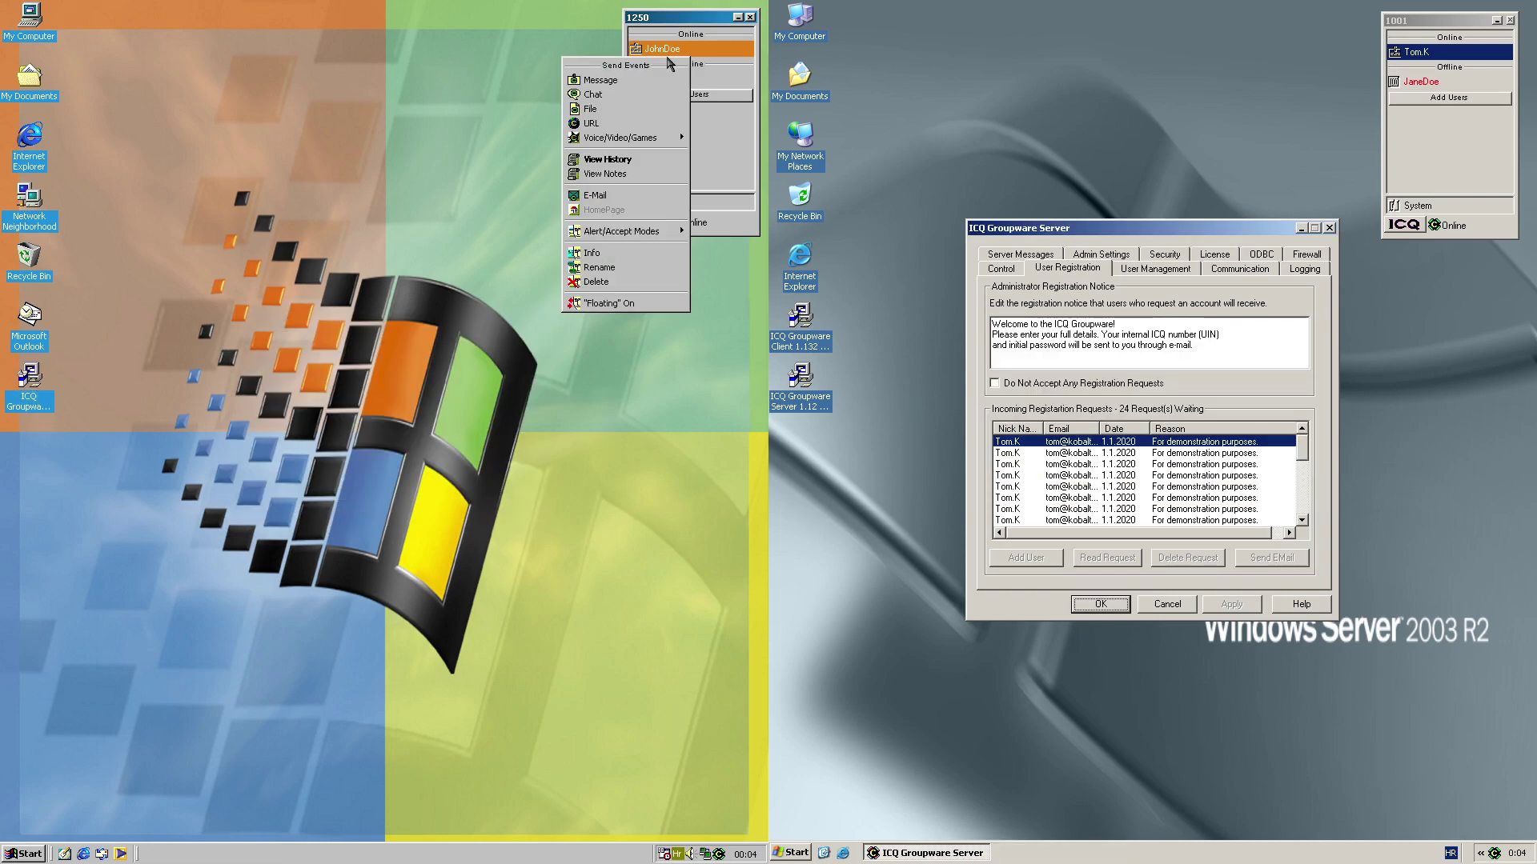
click(622, 96)
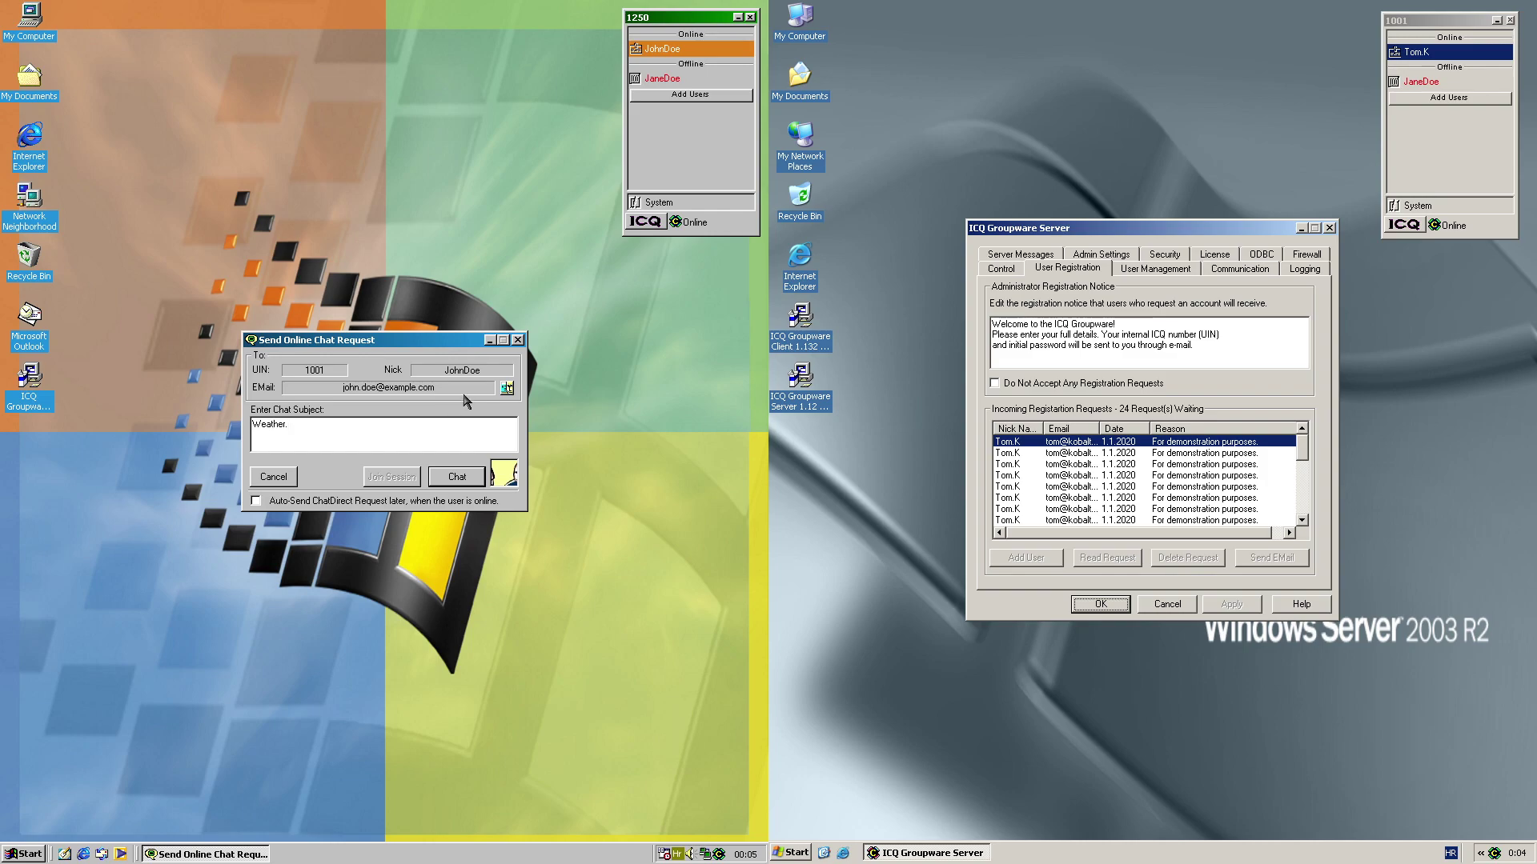
click(434, 481)
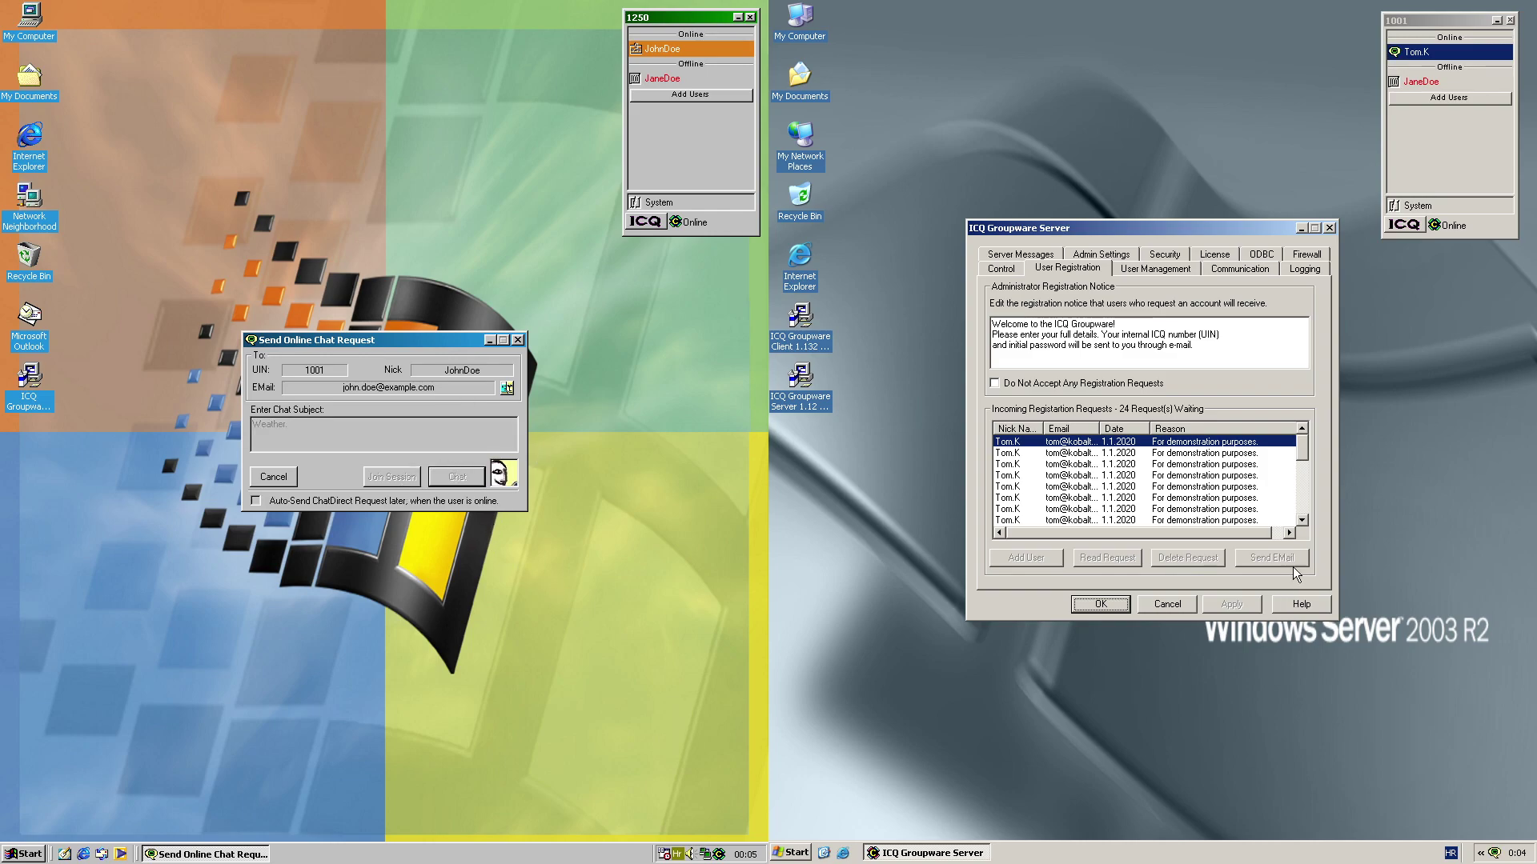
double_click(1433, 52)
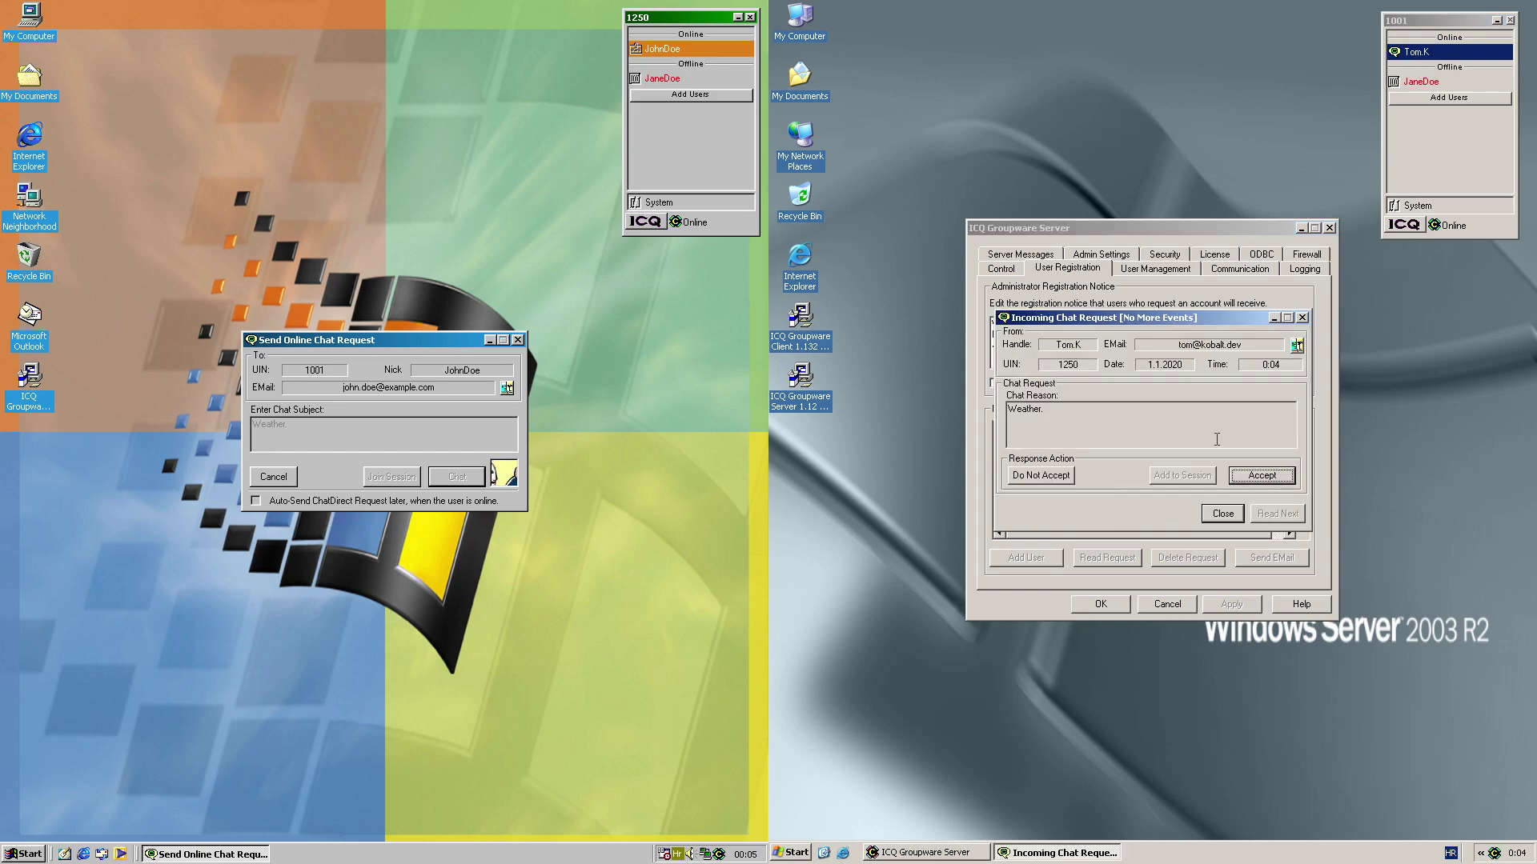
click(1252, 474)
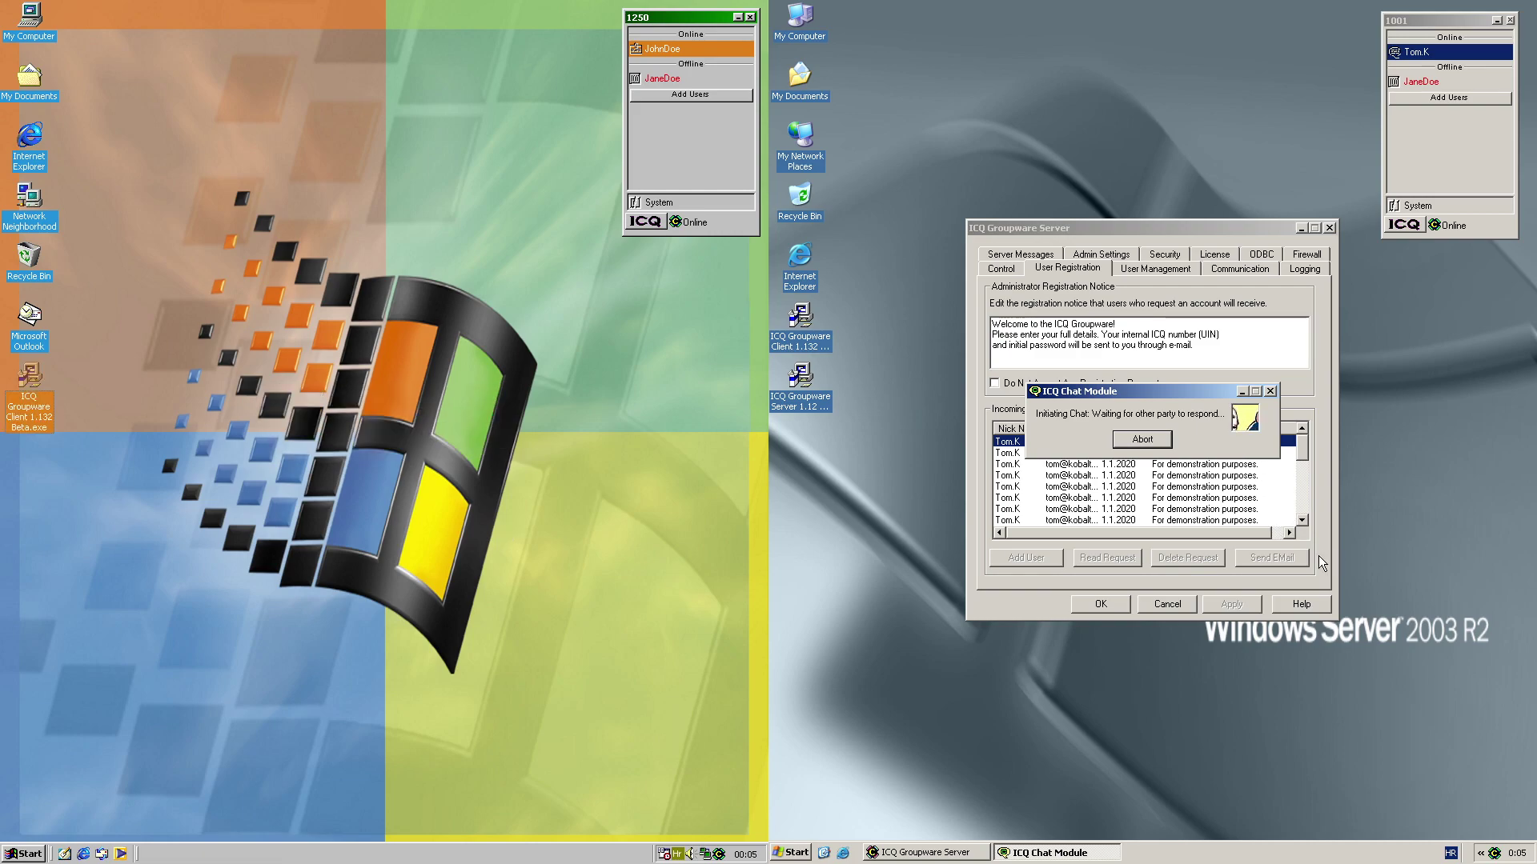
click(552, 449)
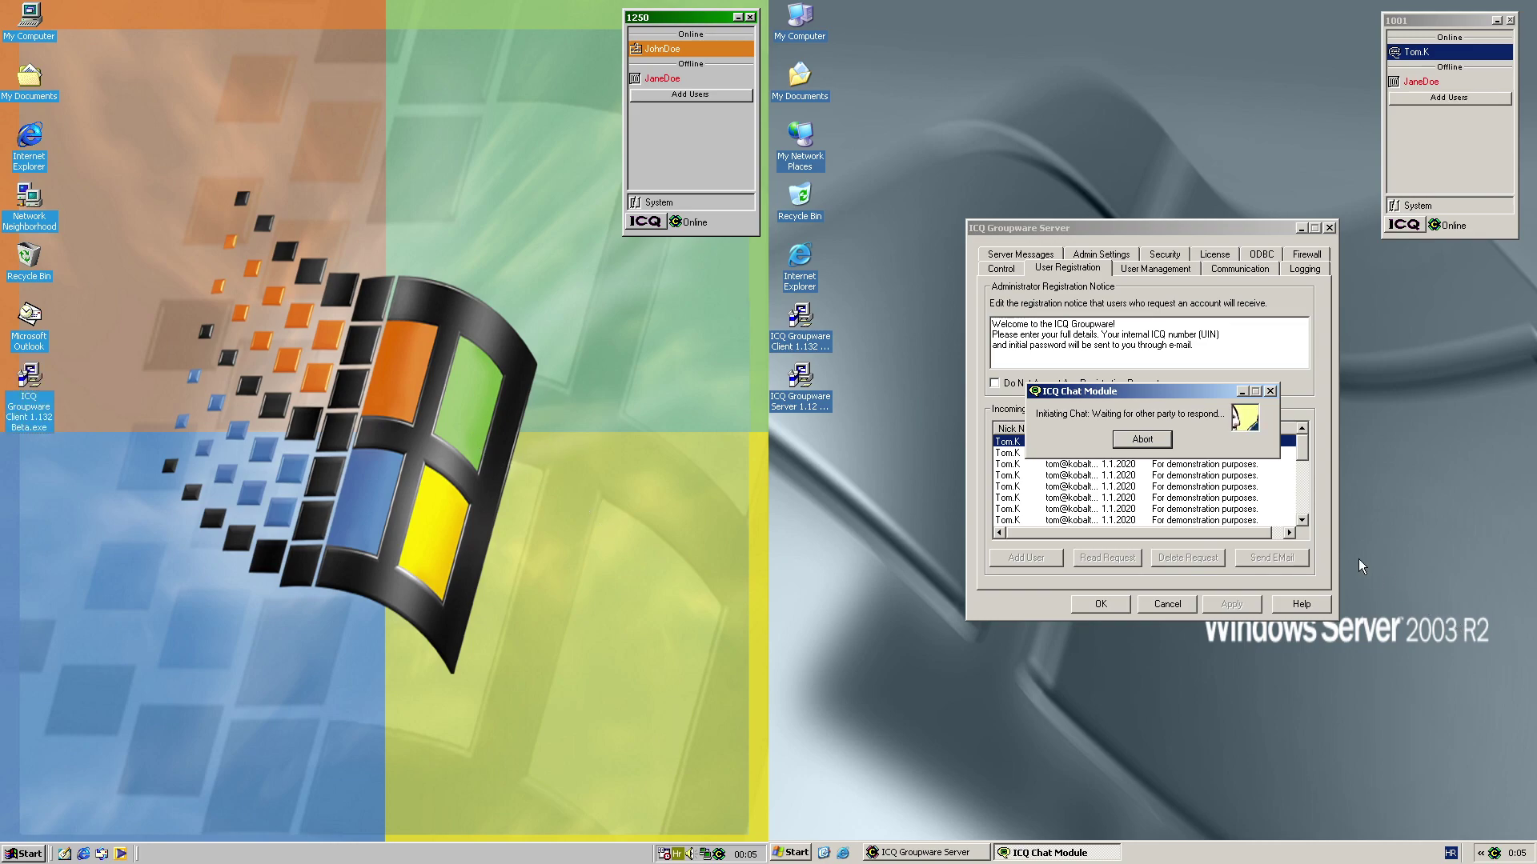
click(1144, 444)
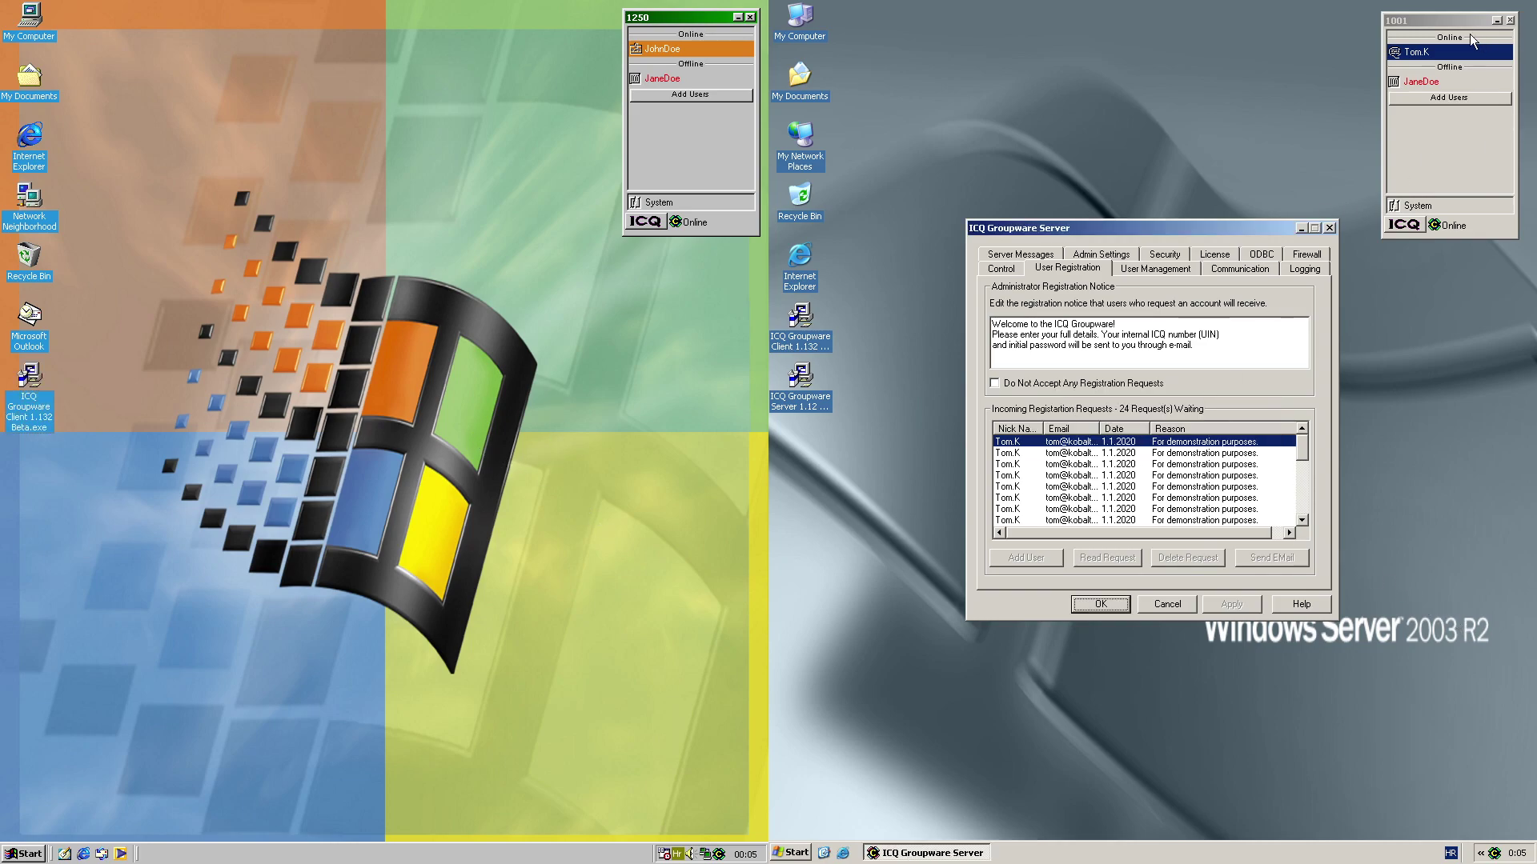
Send a 'Weather.' chat request from the right client and accept it on the left
right_click(1429, 55)
click(1407, 100)
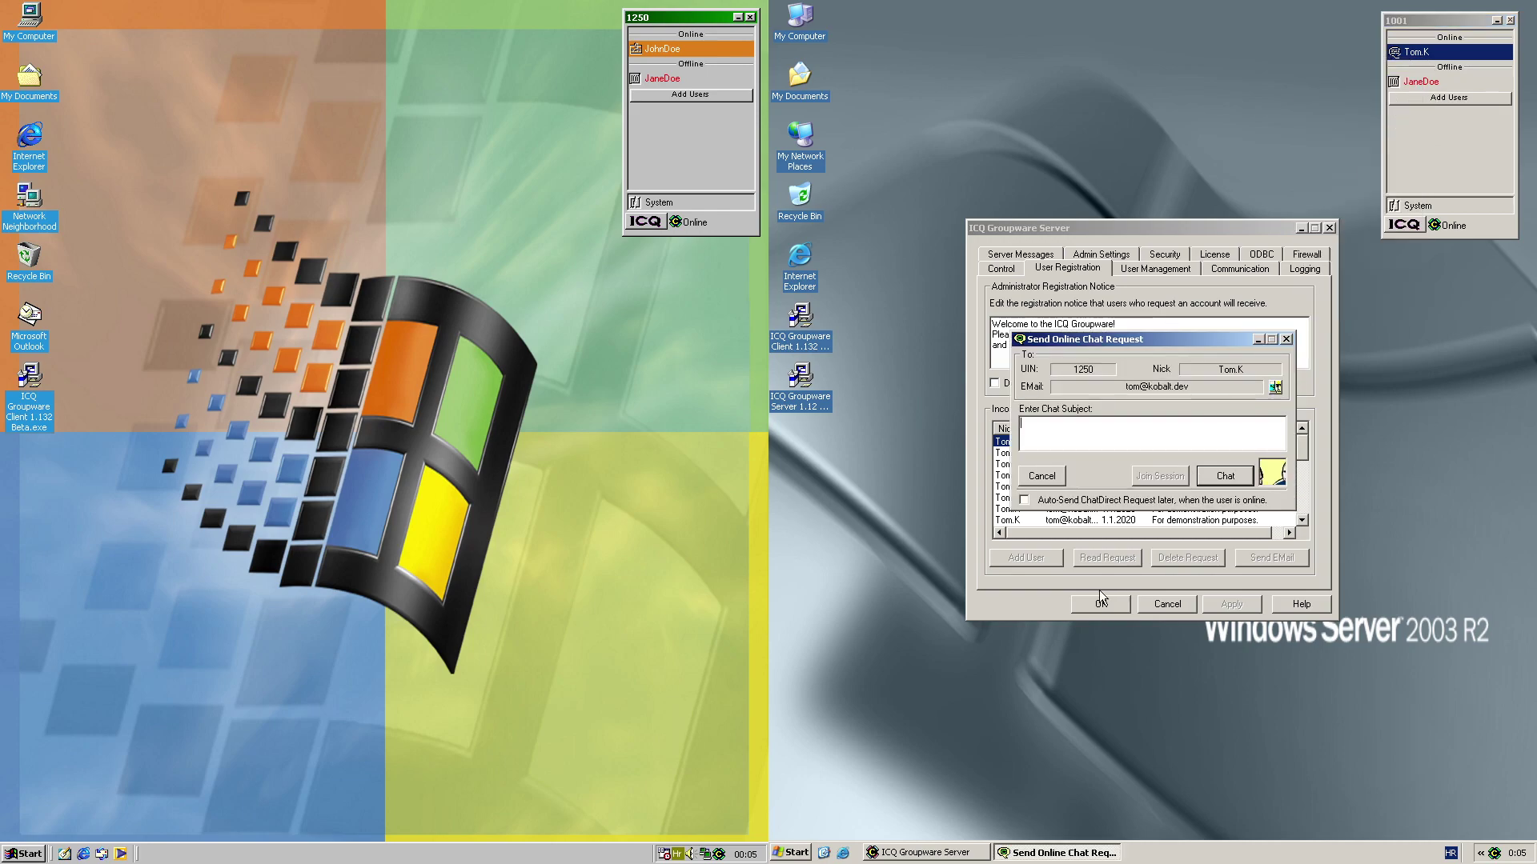
text(Weather.)
click(1205, 480)
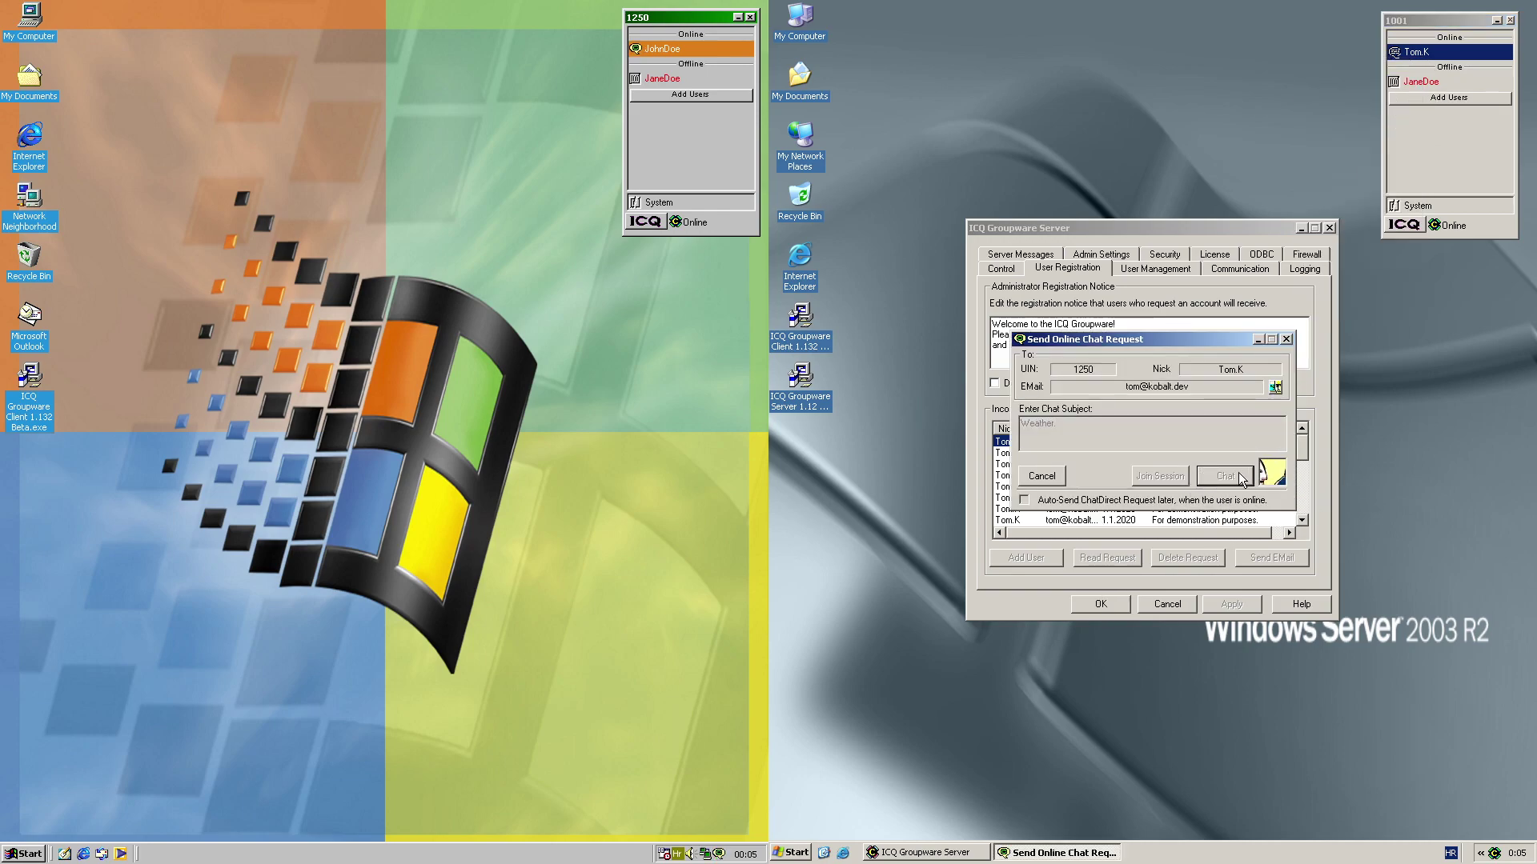
click(652, 49)
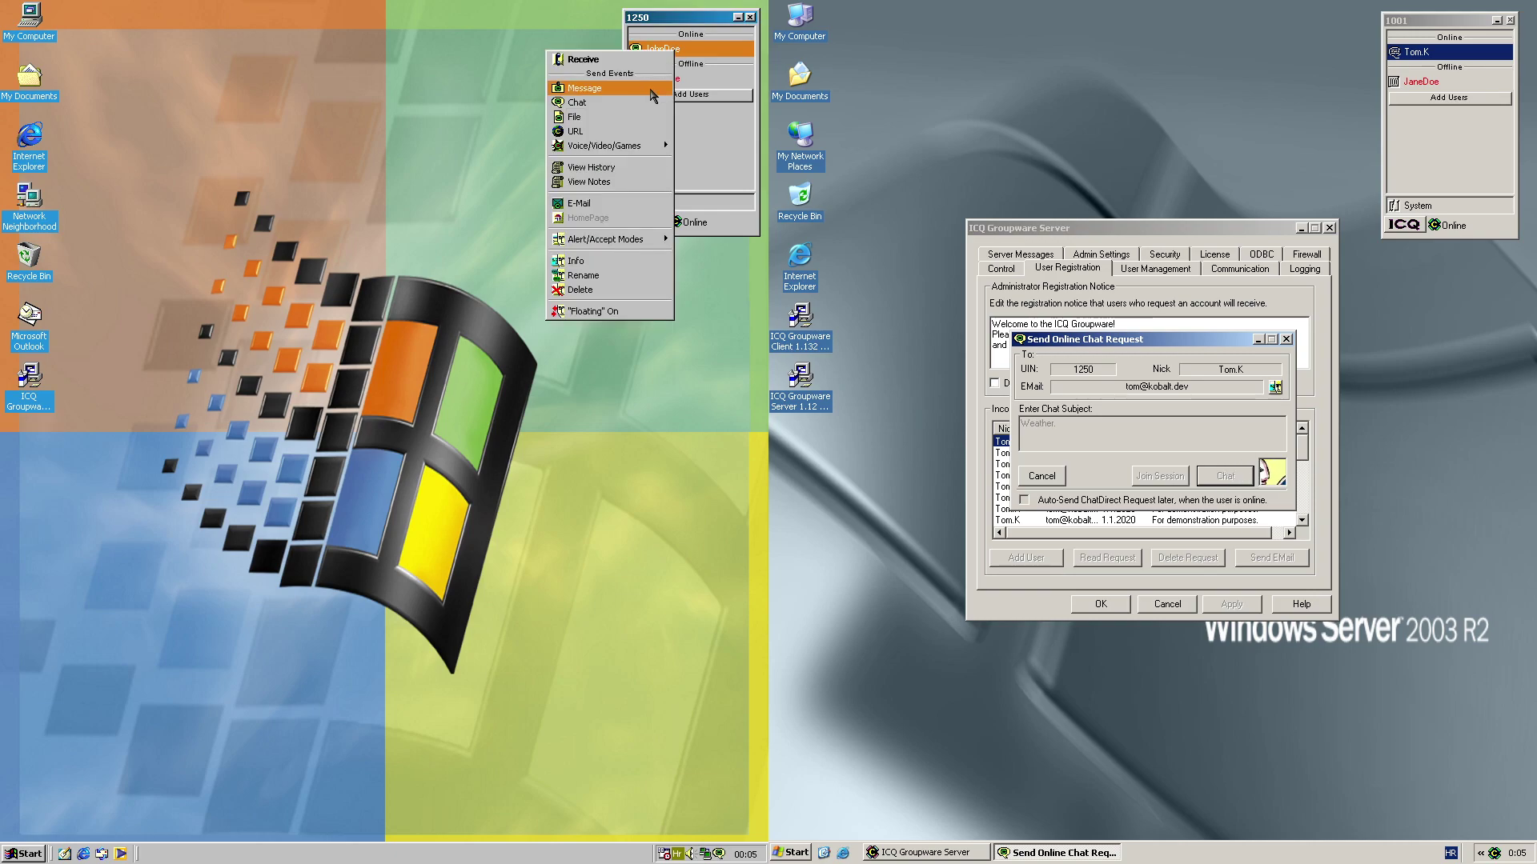
click(608, 59)
click(474, 472)
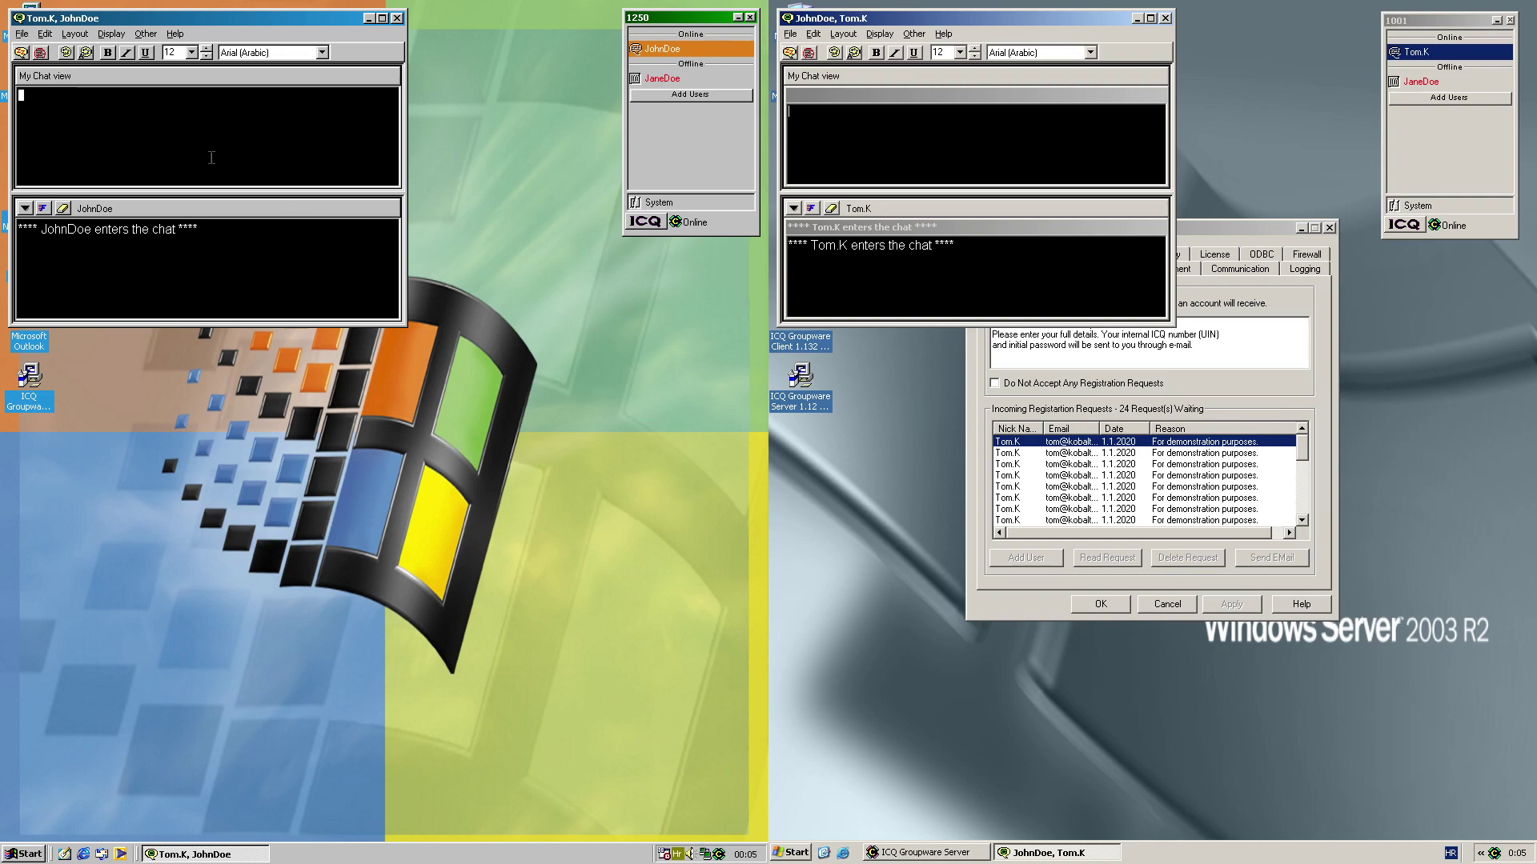
Type 'It's sunny in here.' and 'In here it's... uhhh...' in the chat, then launch Internet Explorer
text(it's sunny in here.)
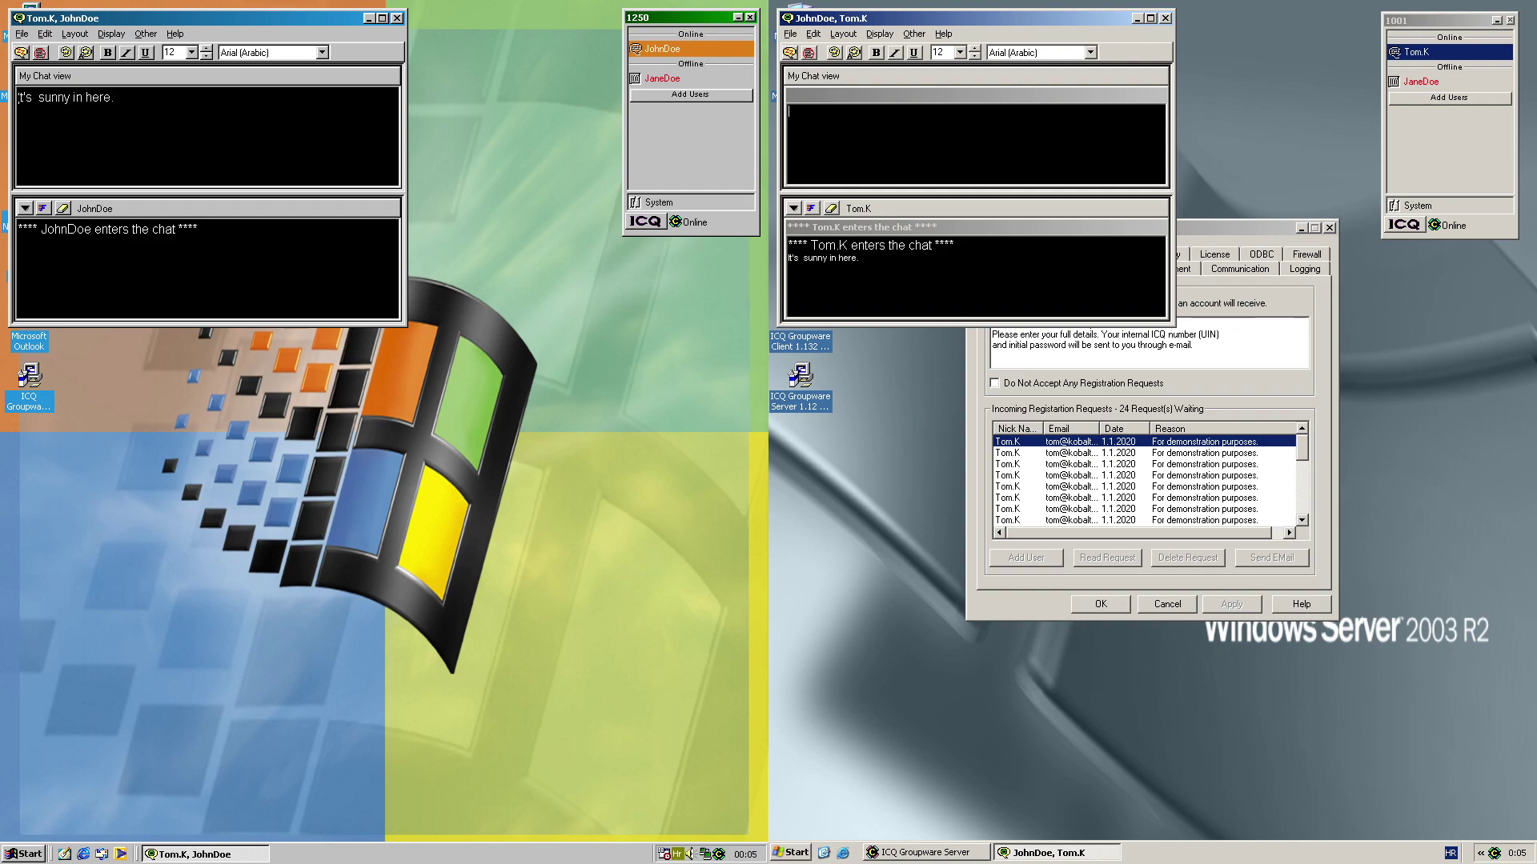
key(BackSpace)
key(BackSpace)
key(BackSpace)
key(BackSpace)
key(BackSpace)
key(BackSpace)
key(BackSpace)
key(BackSpace)
key(BackSpace)
key(BackSpace)
key(BackSpace)
key(BackSpace)
key(BackSpace)
key(BackSpace)
key(BackSpace)
key(BackSpace)
key(BackSpace)
key(BackSpace)
key(BackSpace)
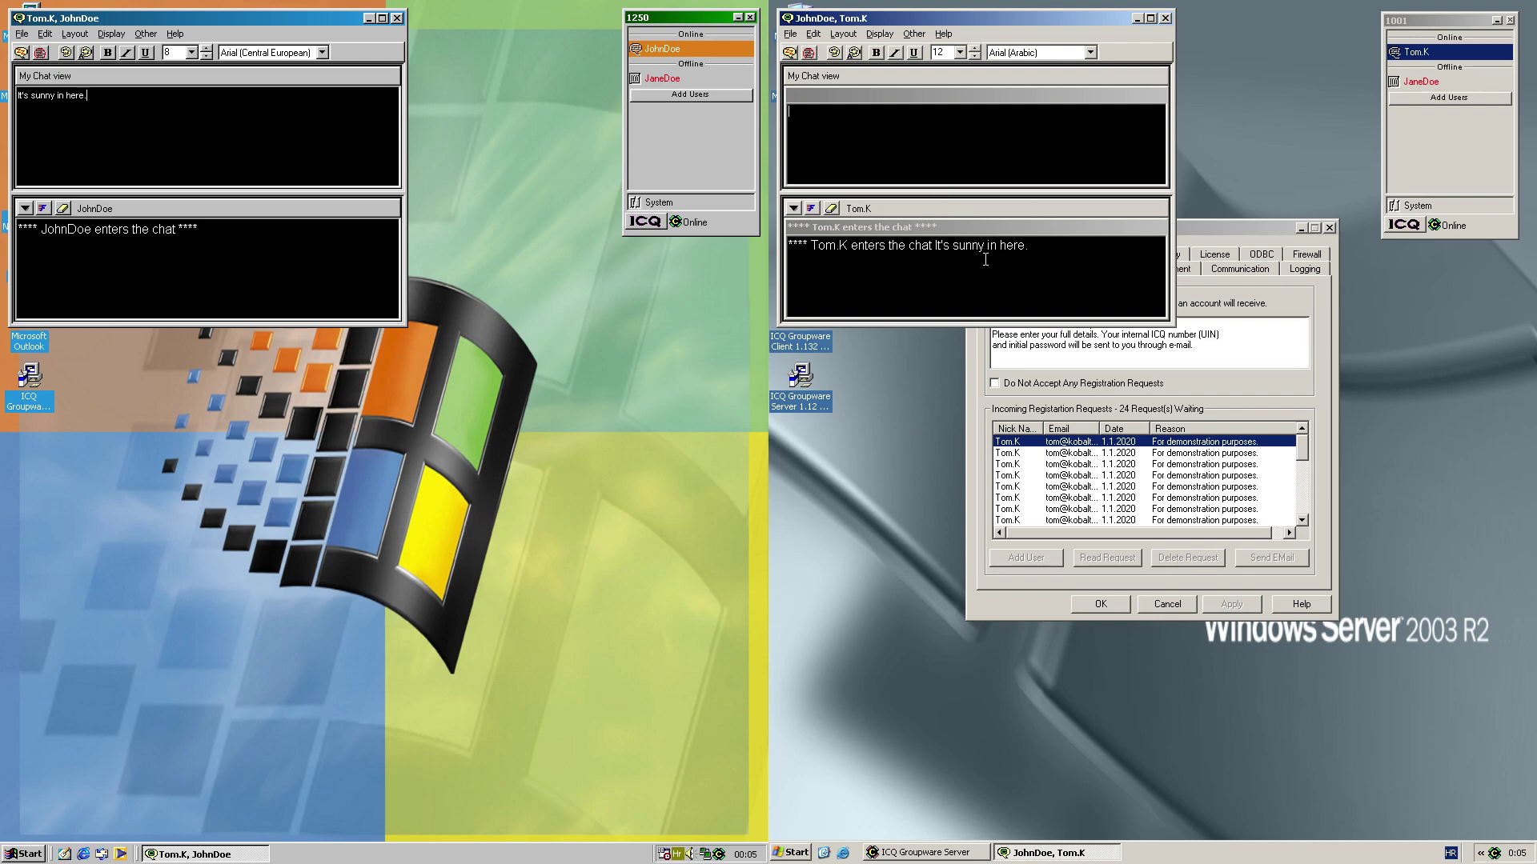
text(In here i)
text(g)
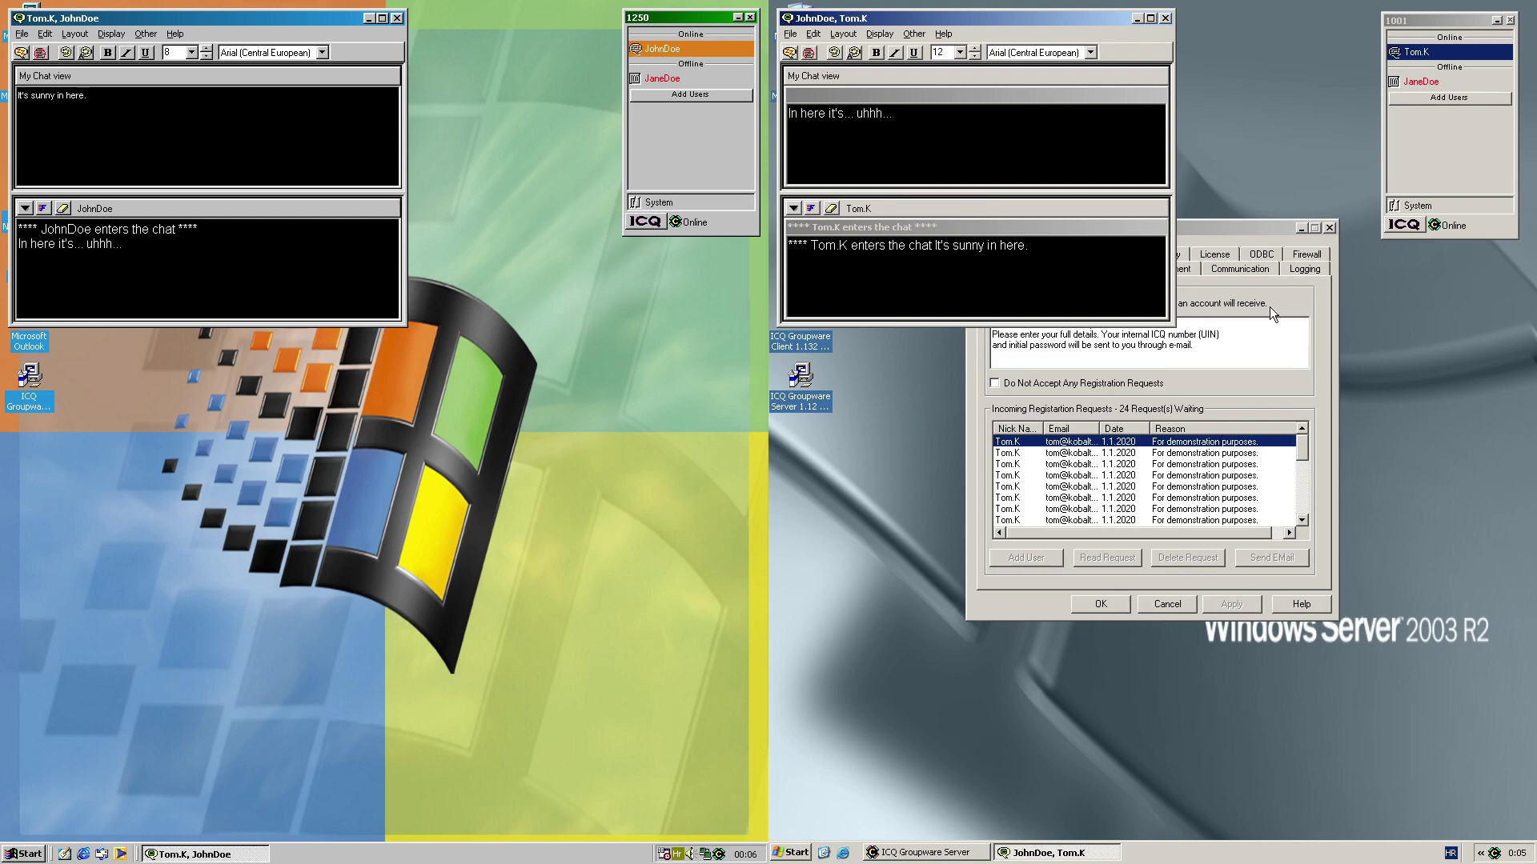
click(843, 853)
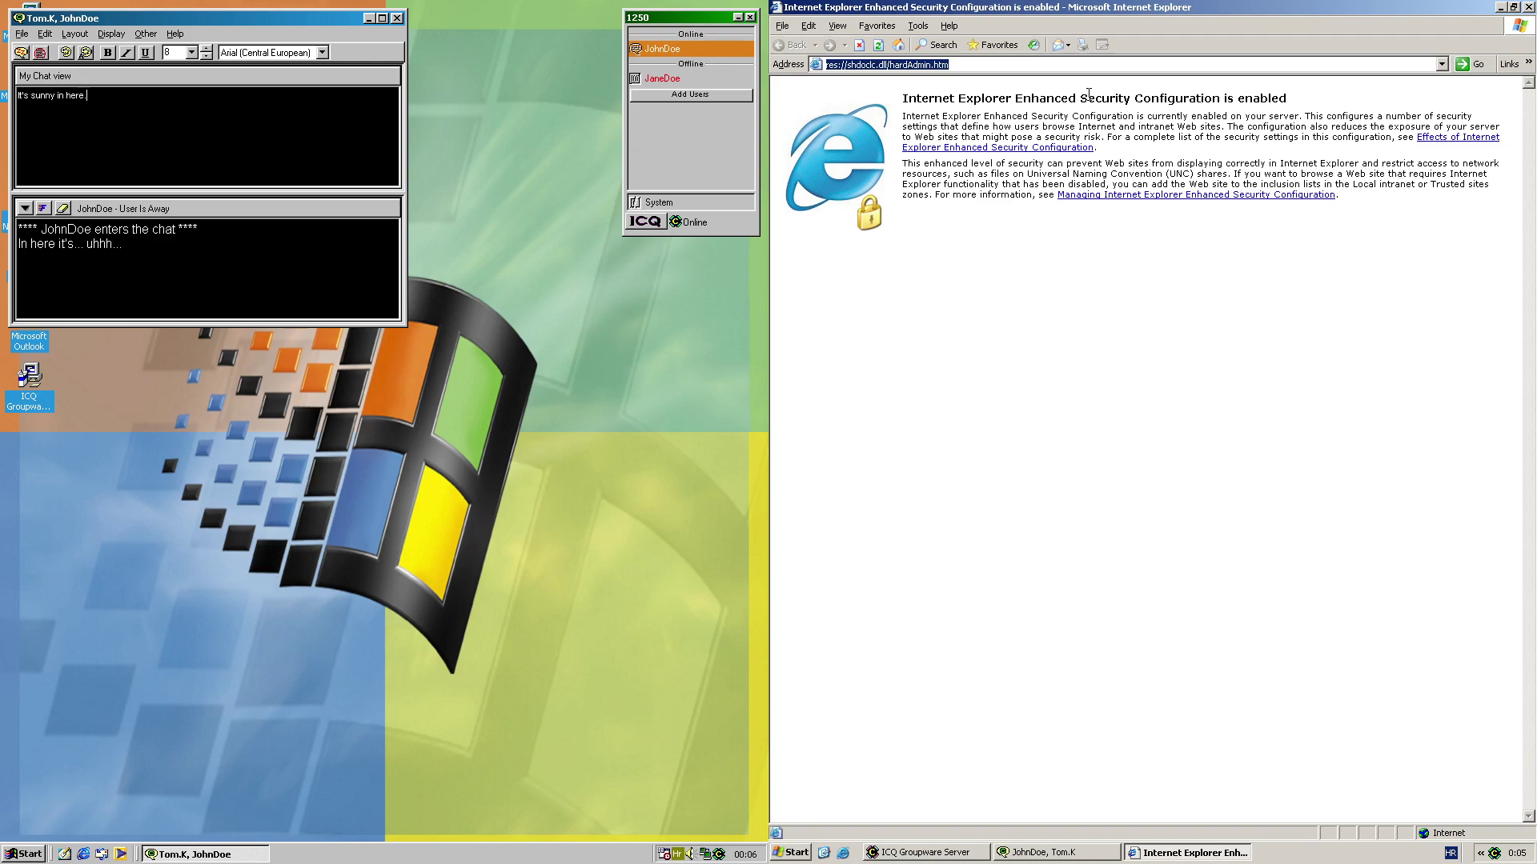
Load meteoalarm.eu in Internet Explorer, dismissing the blocked-content warning
text(meteoalarm)
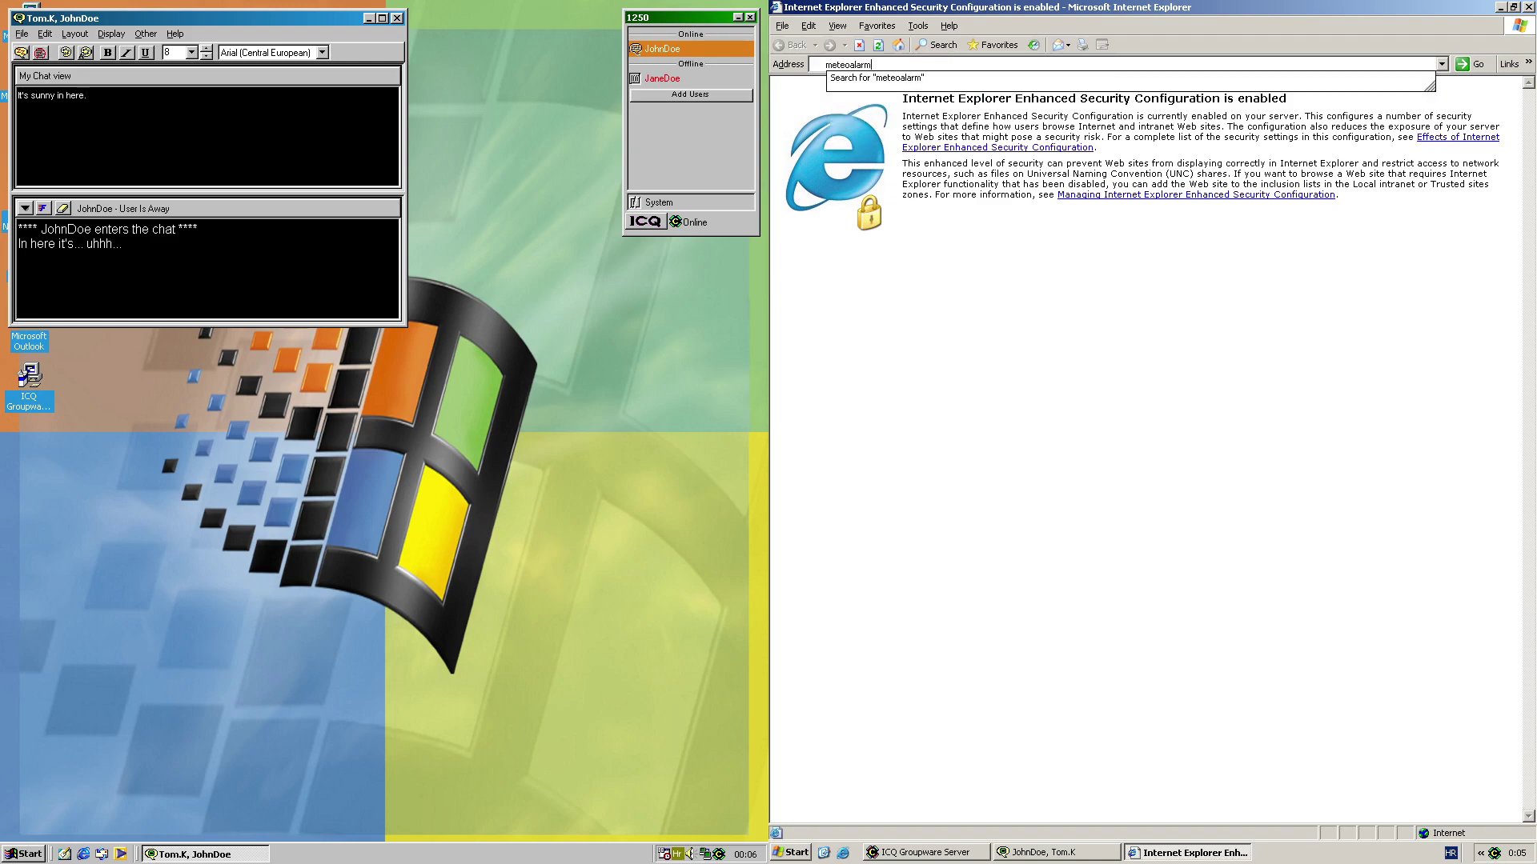
text(.eu)
key(Return)
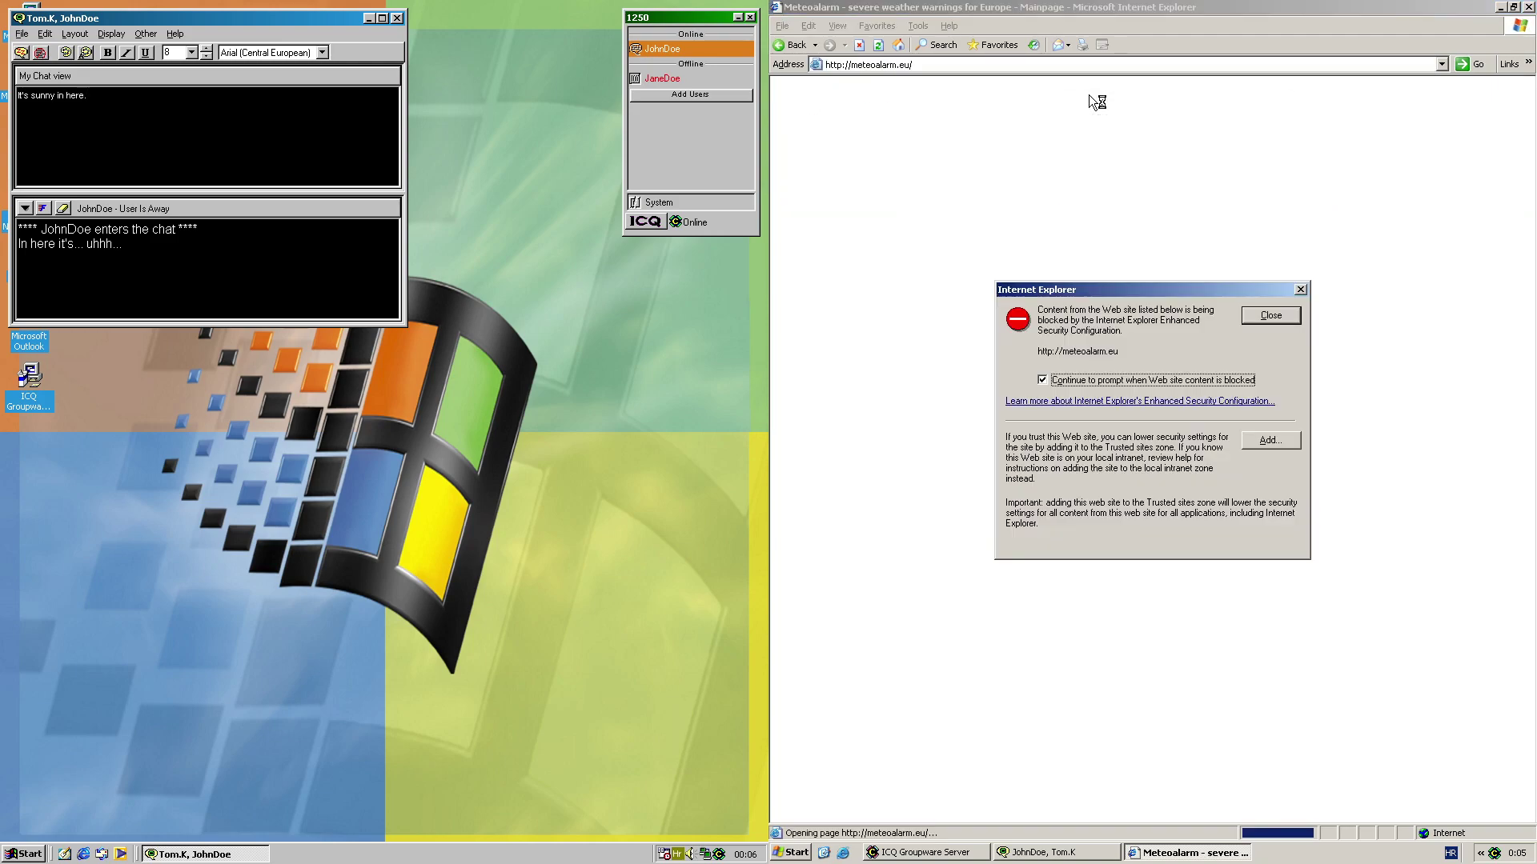
key(Return)
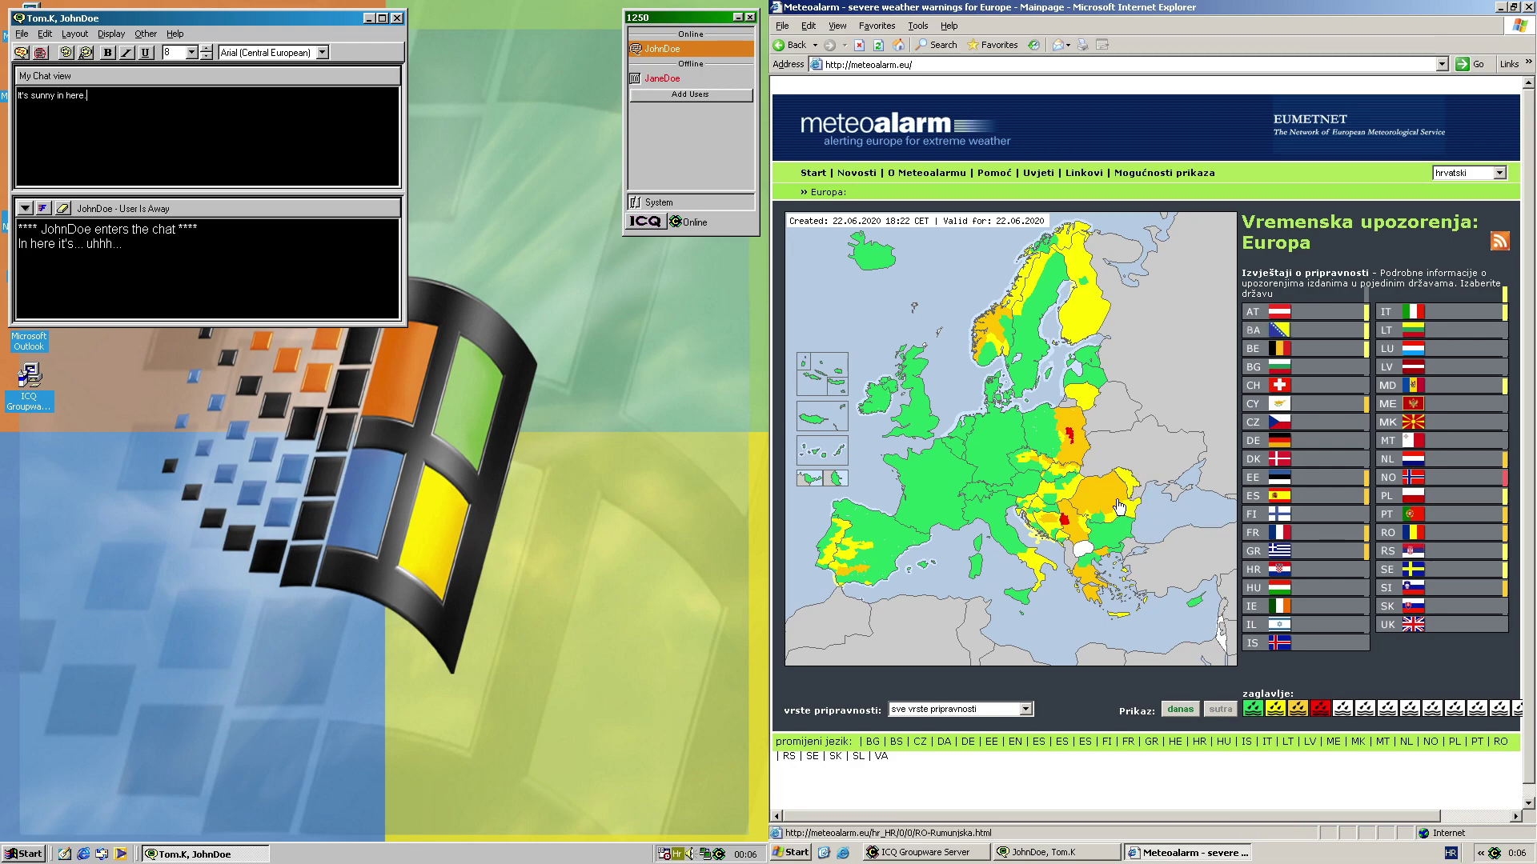
Open Serbia's severe weather warnings and look over its warning maps
click(1077, 533)
click(1290, 311)
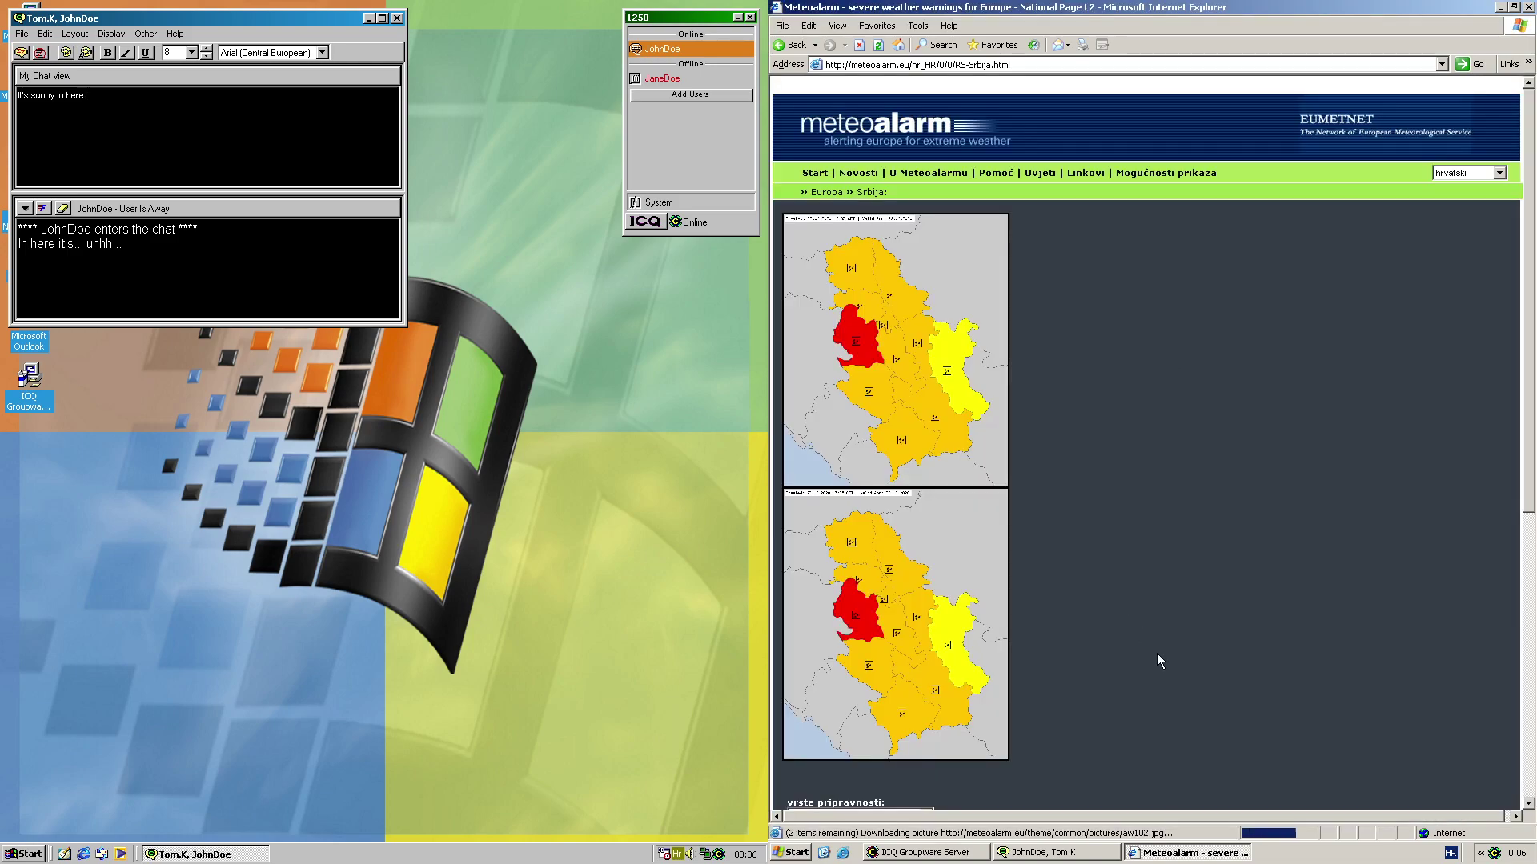
scroll(1136, 621, down, 5)
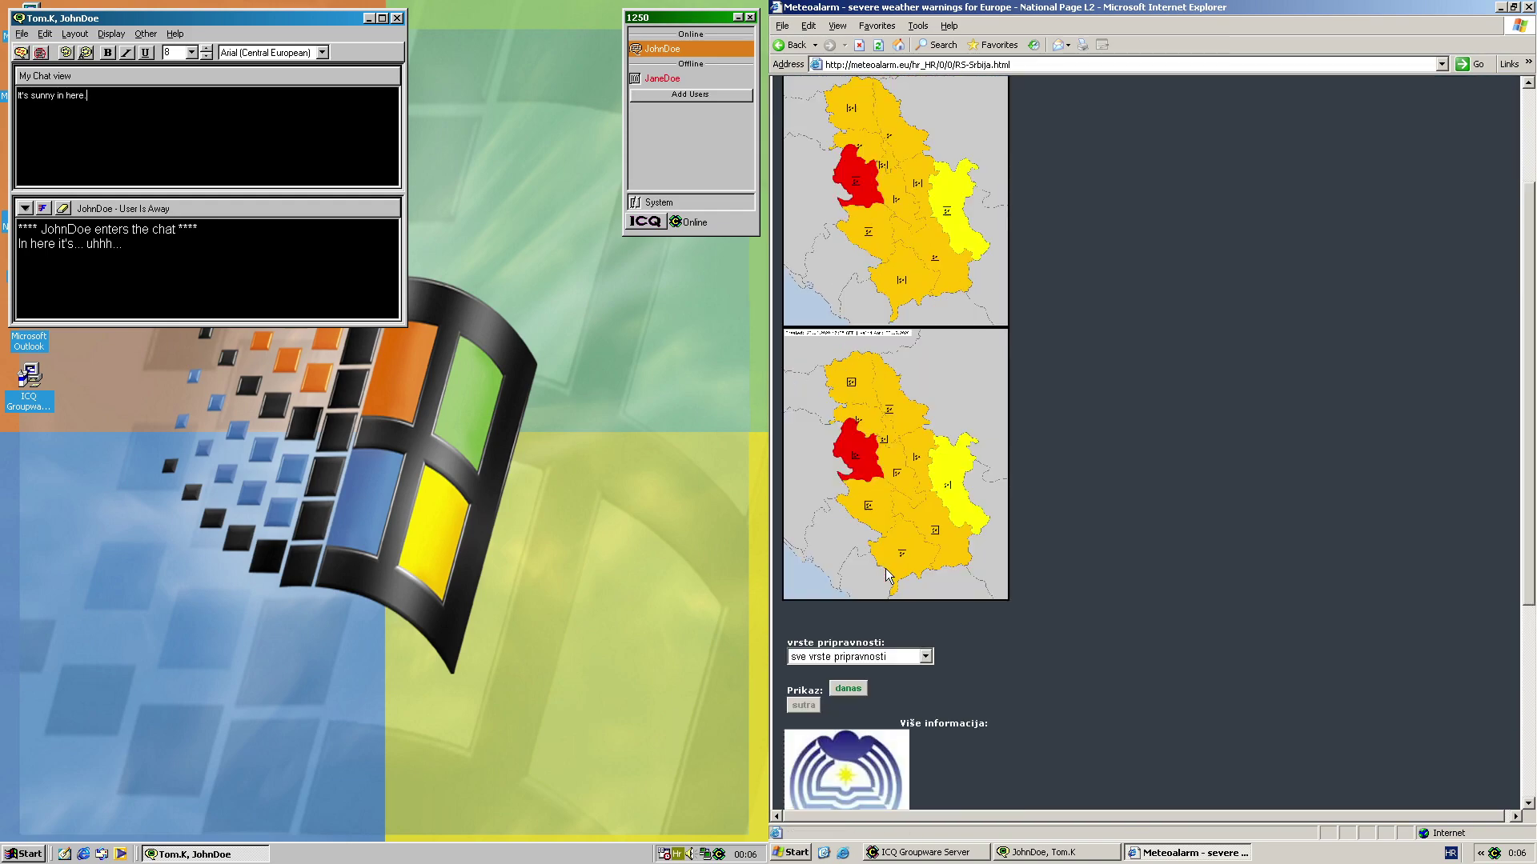
scroll(991, 552, up, 5)
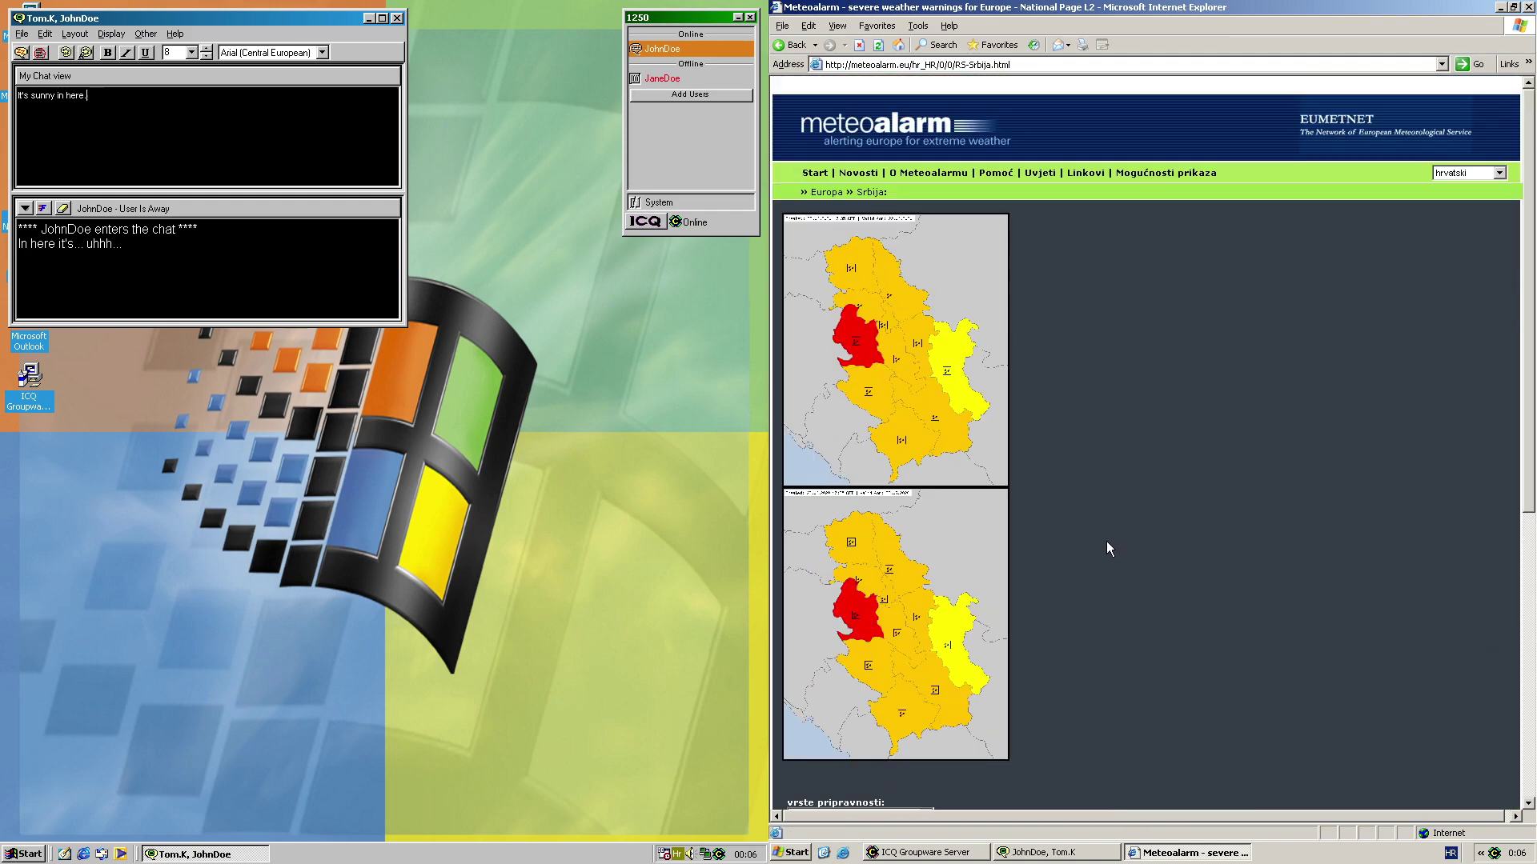
scroll(964, 476, down, 5)
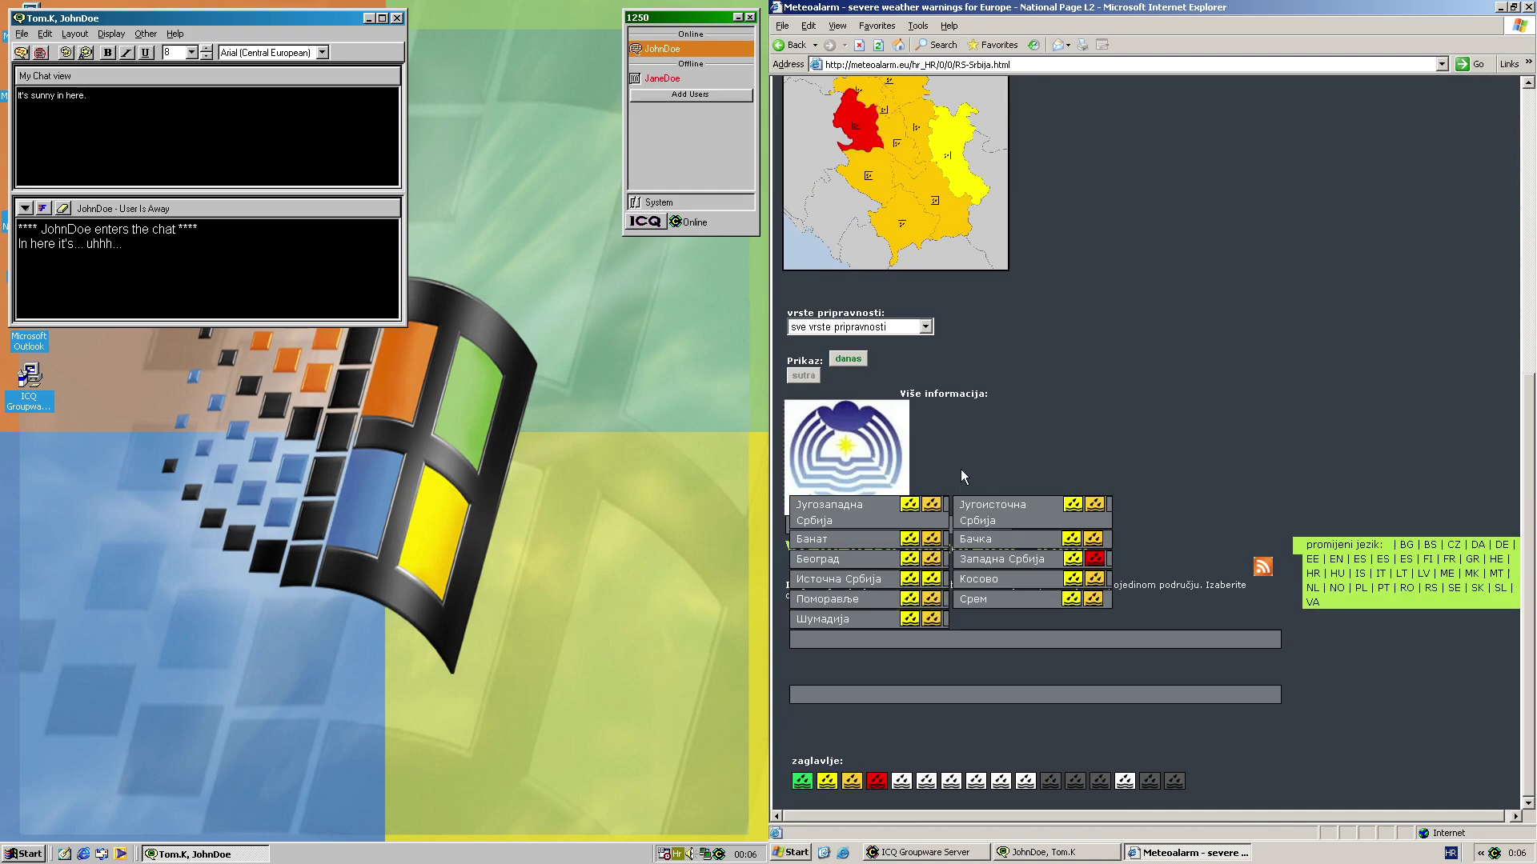
scroll(1080, 459, up, 5)
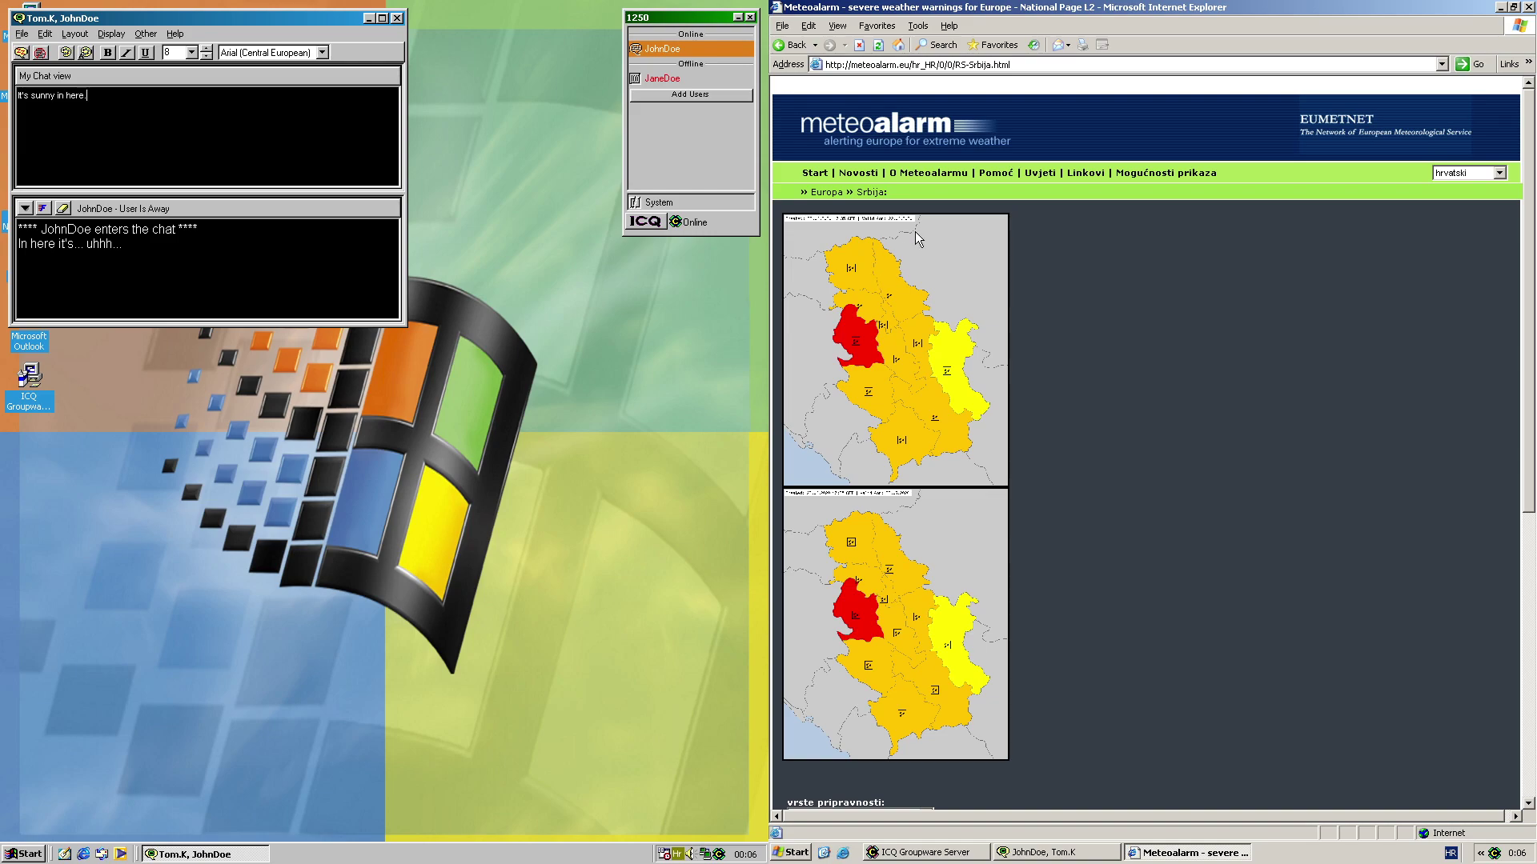
scroll(958, 259, down, 5)
scroll(987, 400, up, 5)
Start Paint and paste the captured Meteoalarm page into a new drawing
click(792, 852)
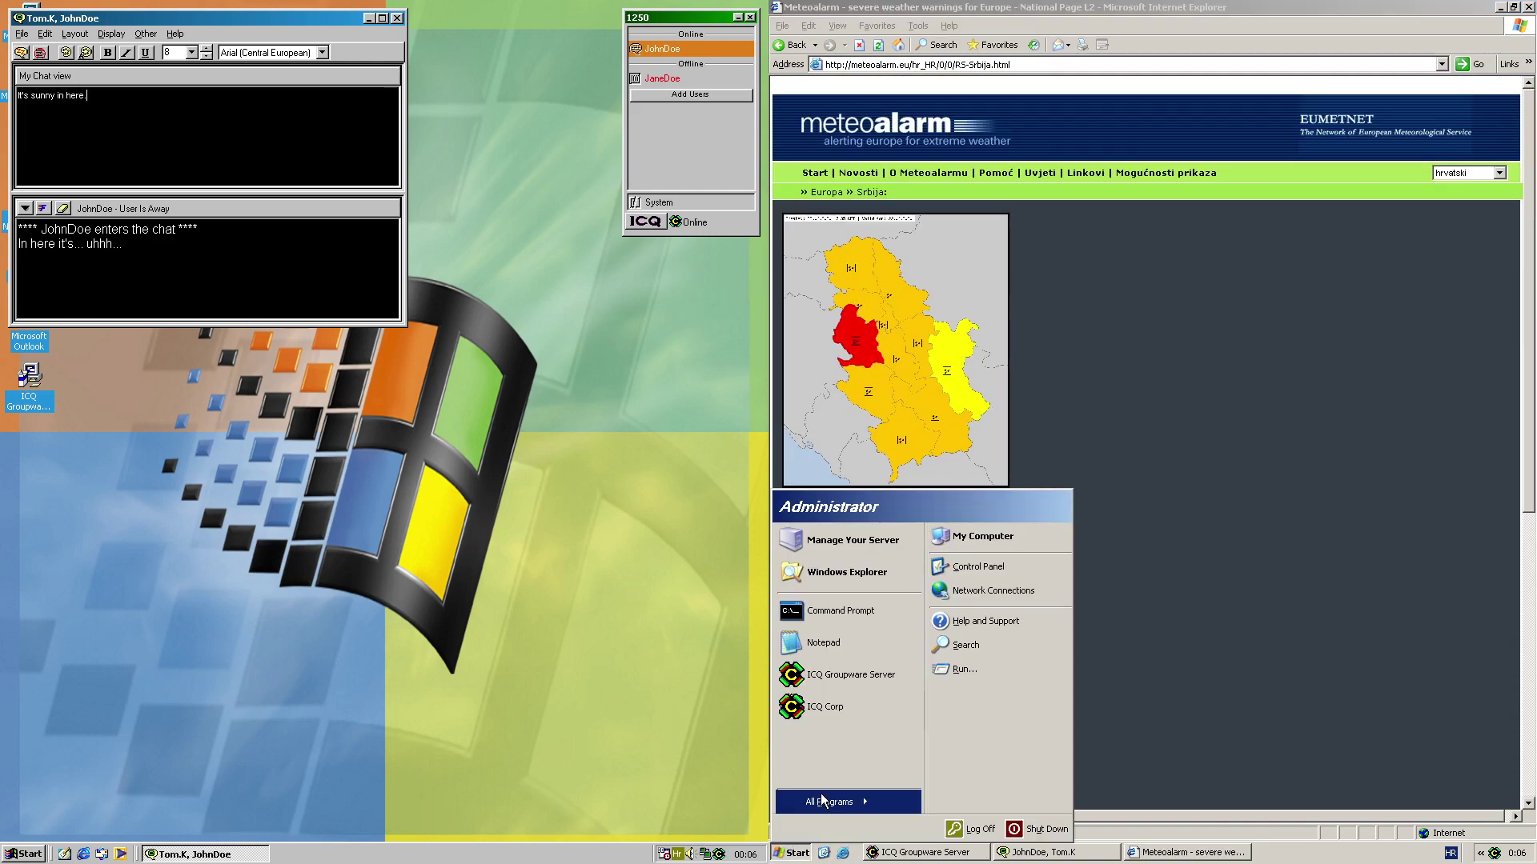
mouse_move(832, 801)
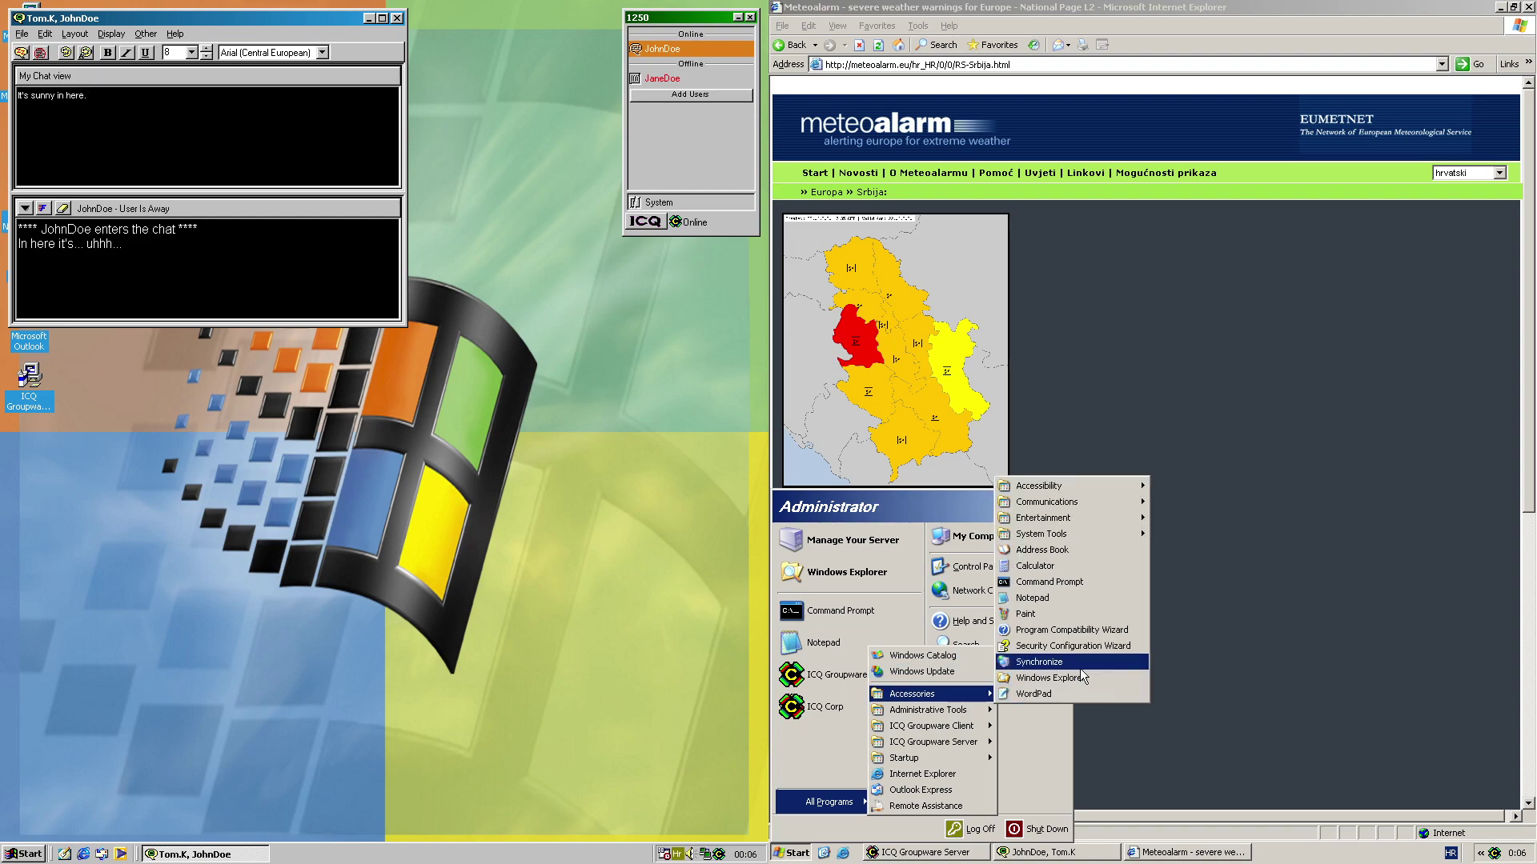
click(1032, 704)
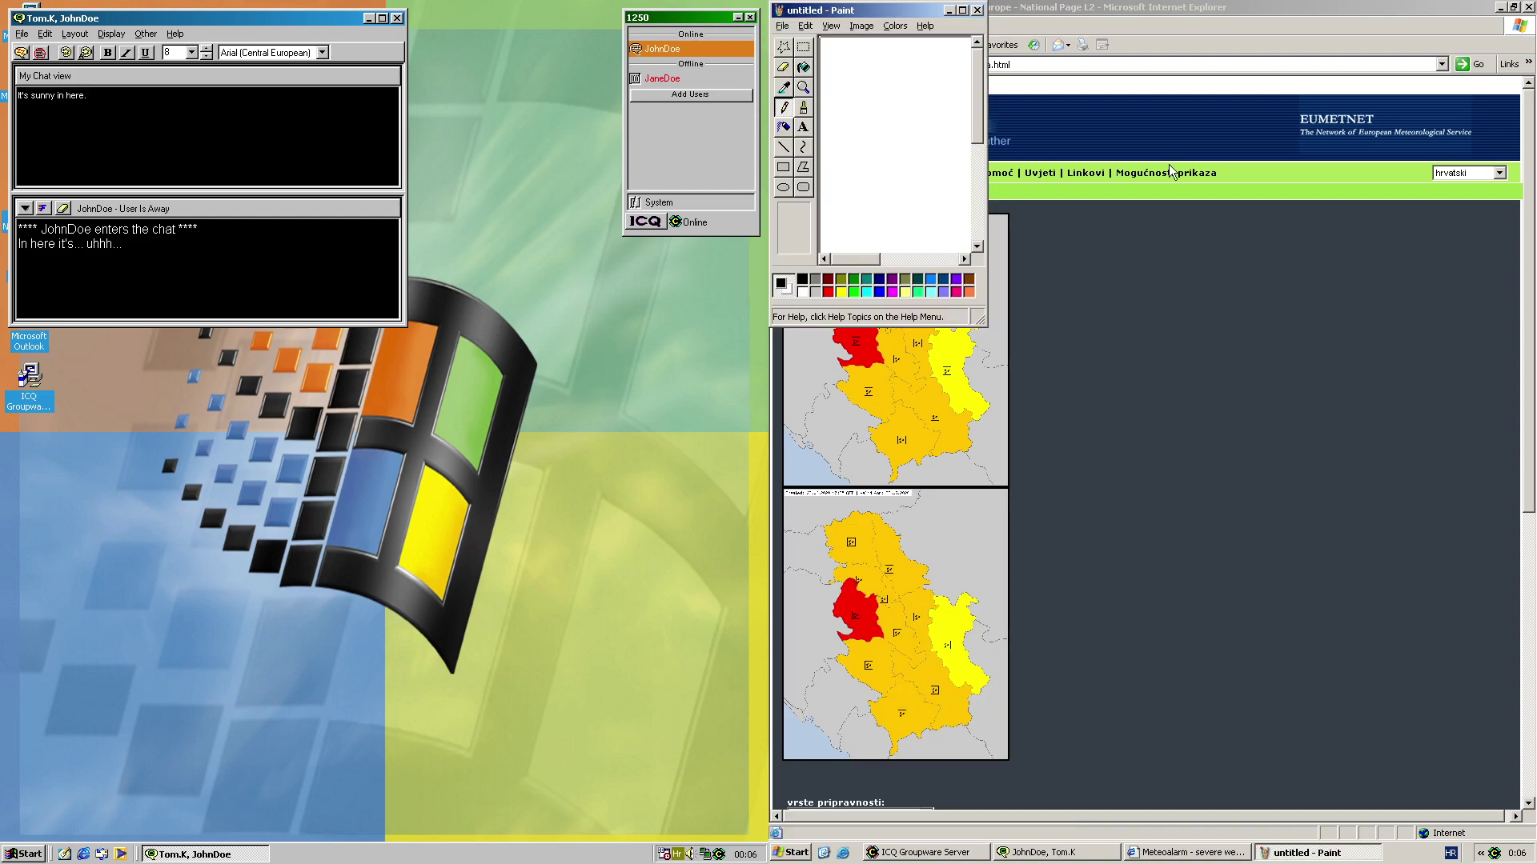
click(949, 10)
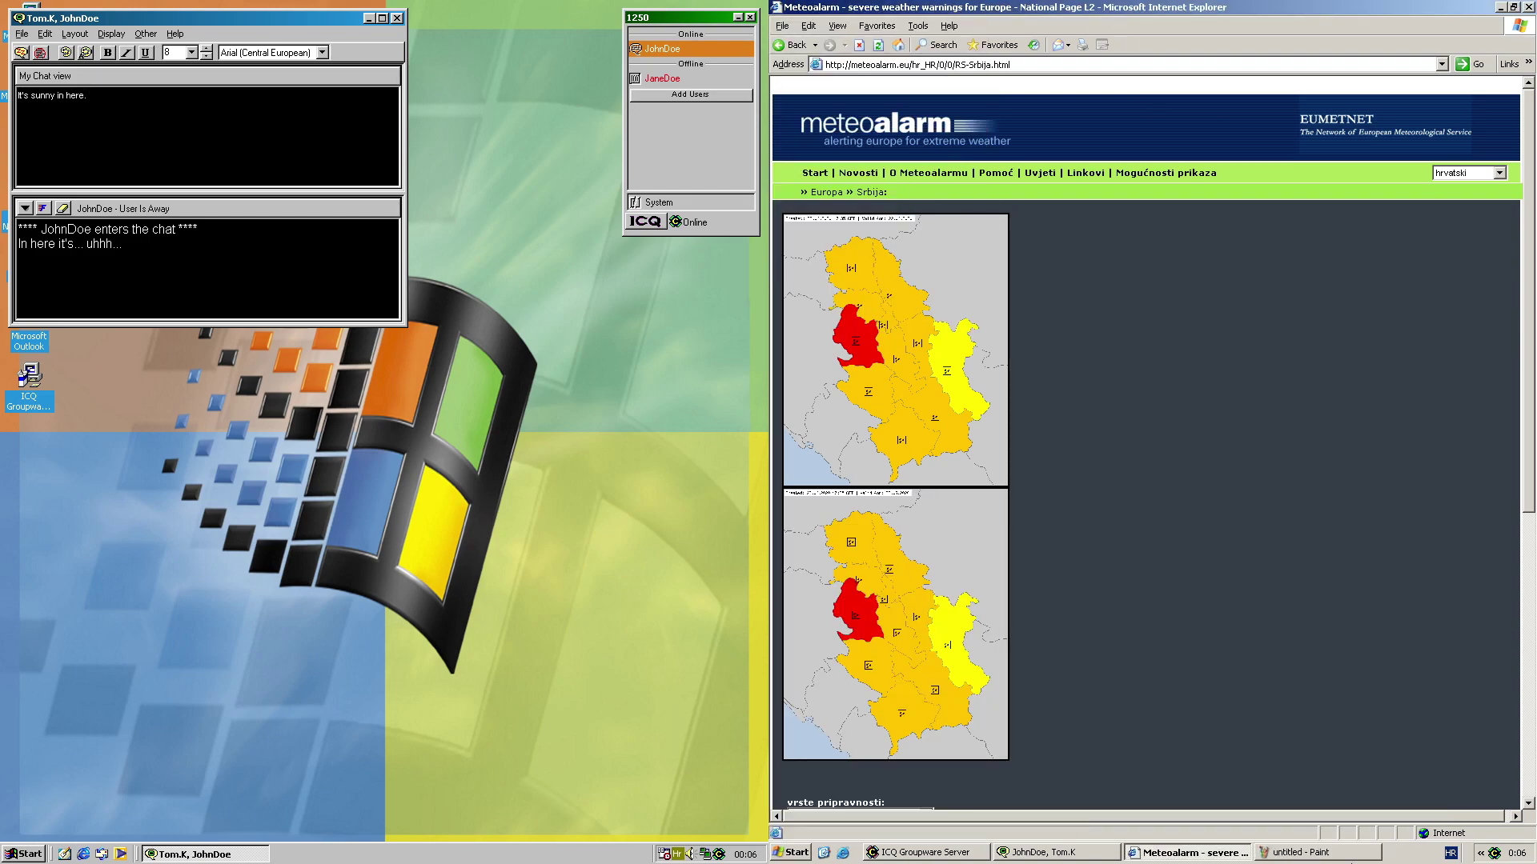
click(1313, 852)
key(ctrl+v)
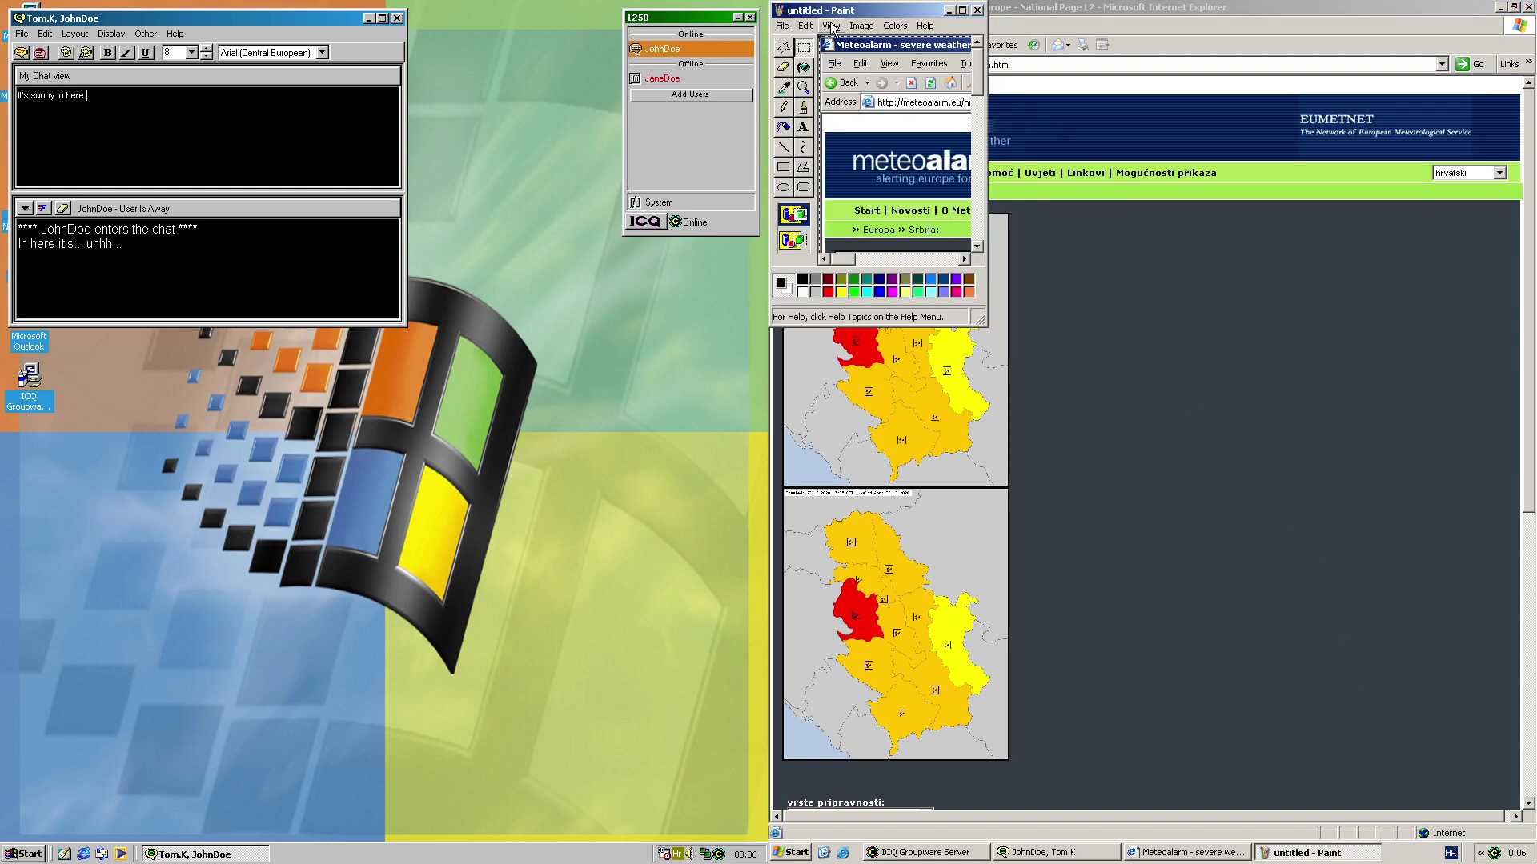
Save the picture as untitled.bmp, then close Paint and Internet Explorer
click(782, 26)
click(824, 88)
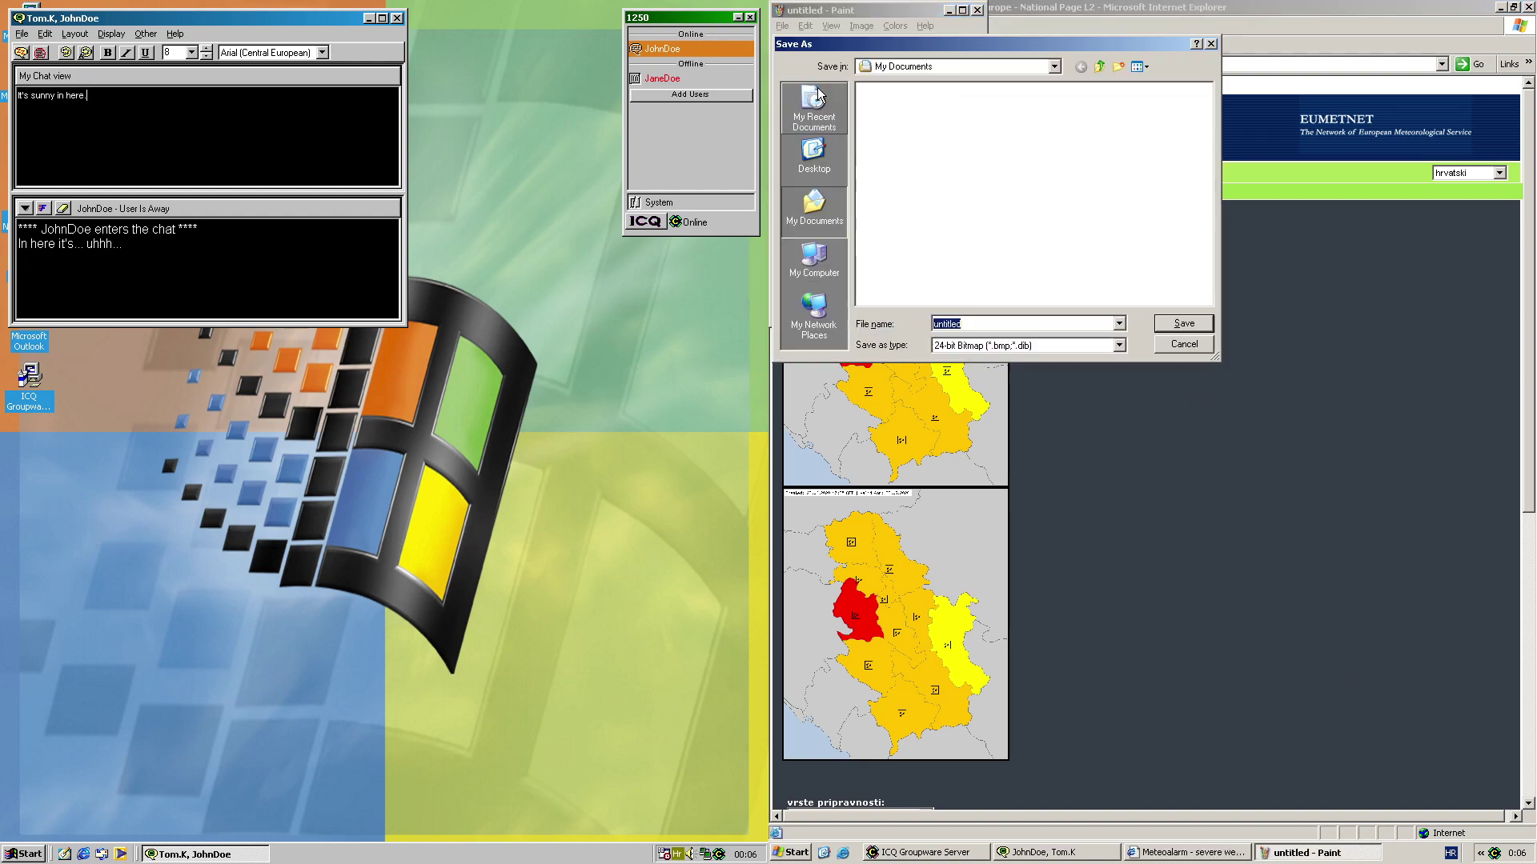
click(1183, 324)
click(977, 11)
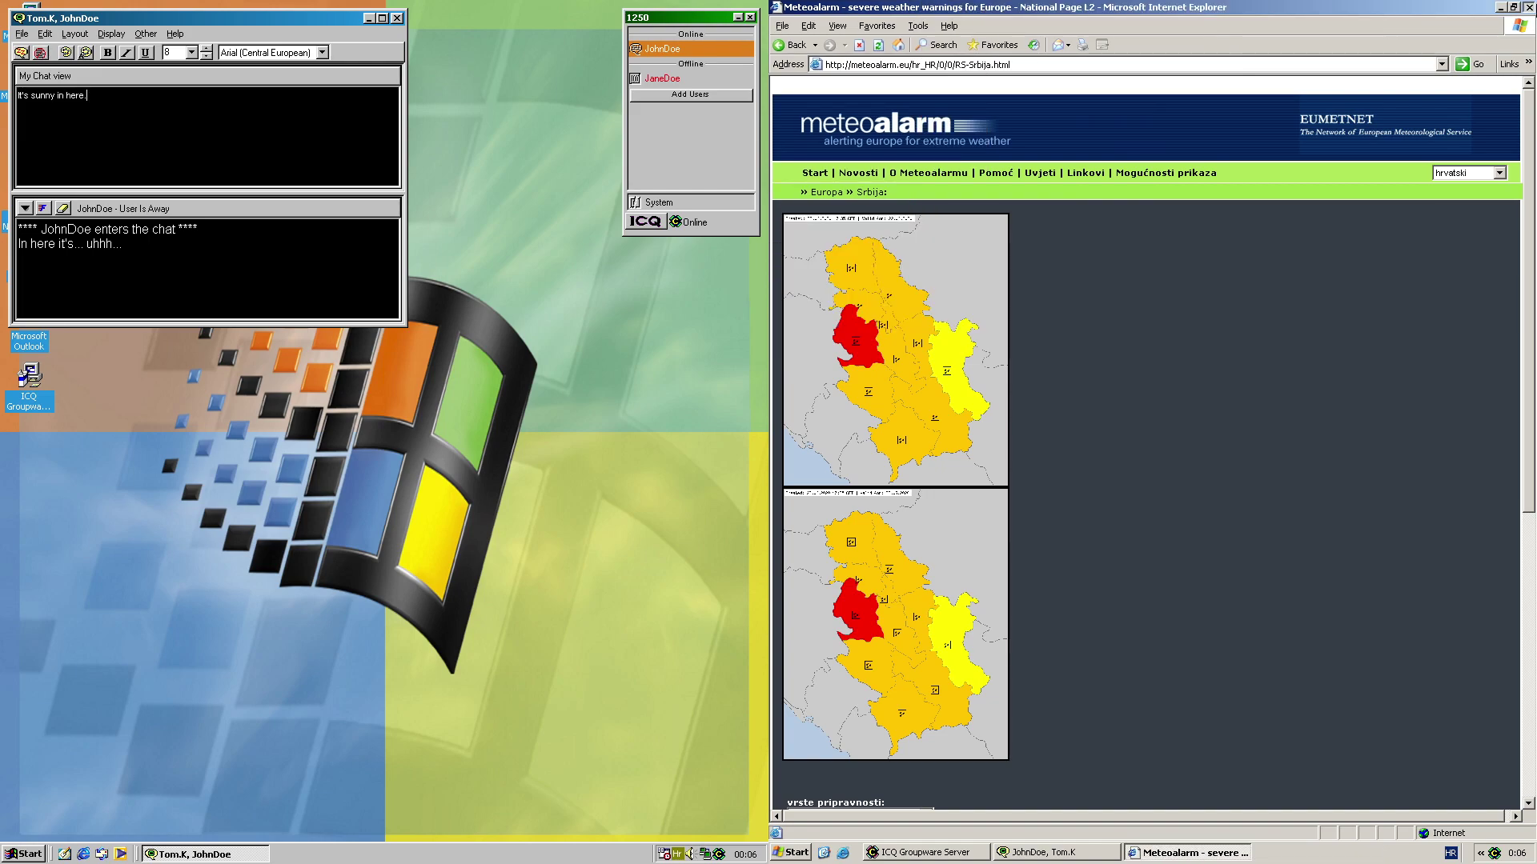
key(alt+F4)
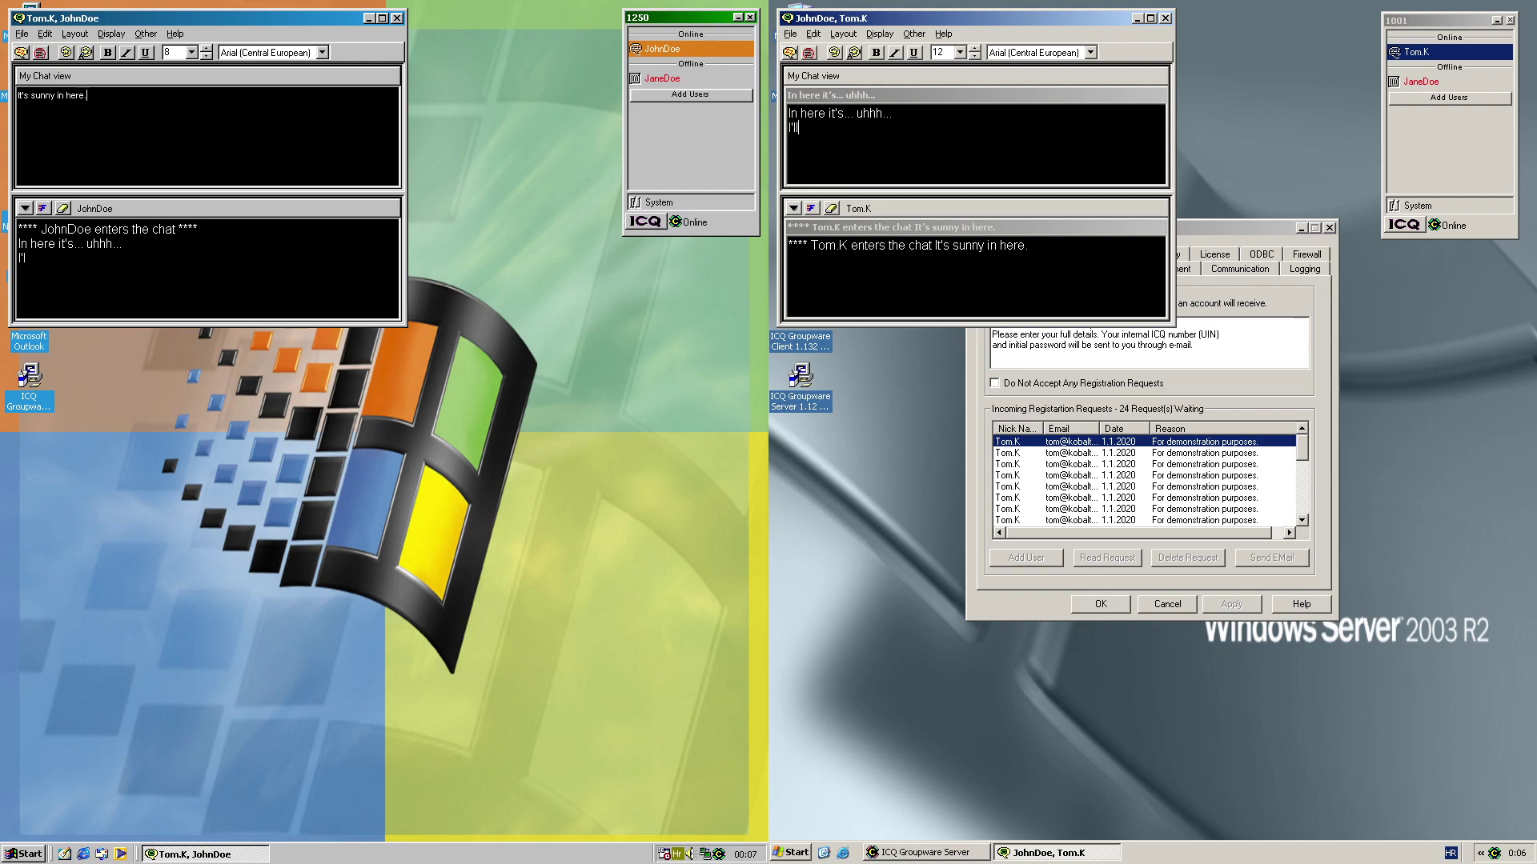
Write 'I'll send an image.' in the chat and send untitled.bmp from My Documents
text(send an image.)
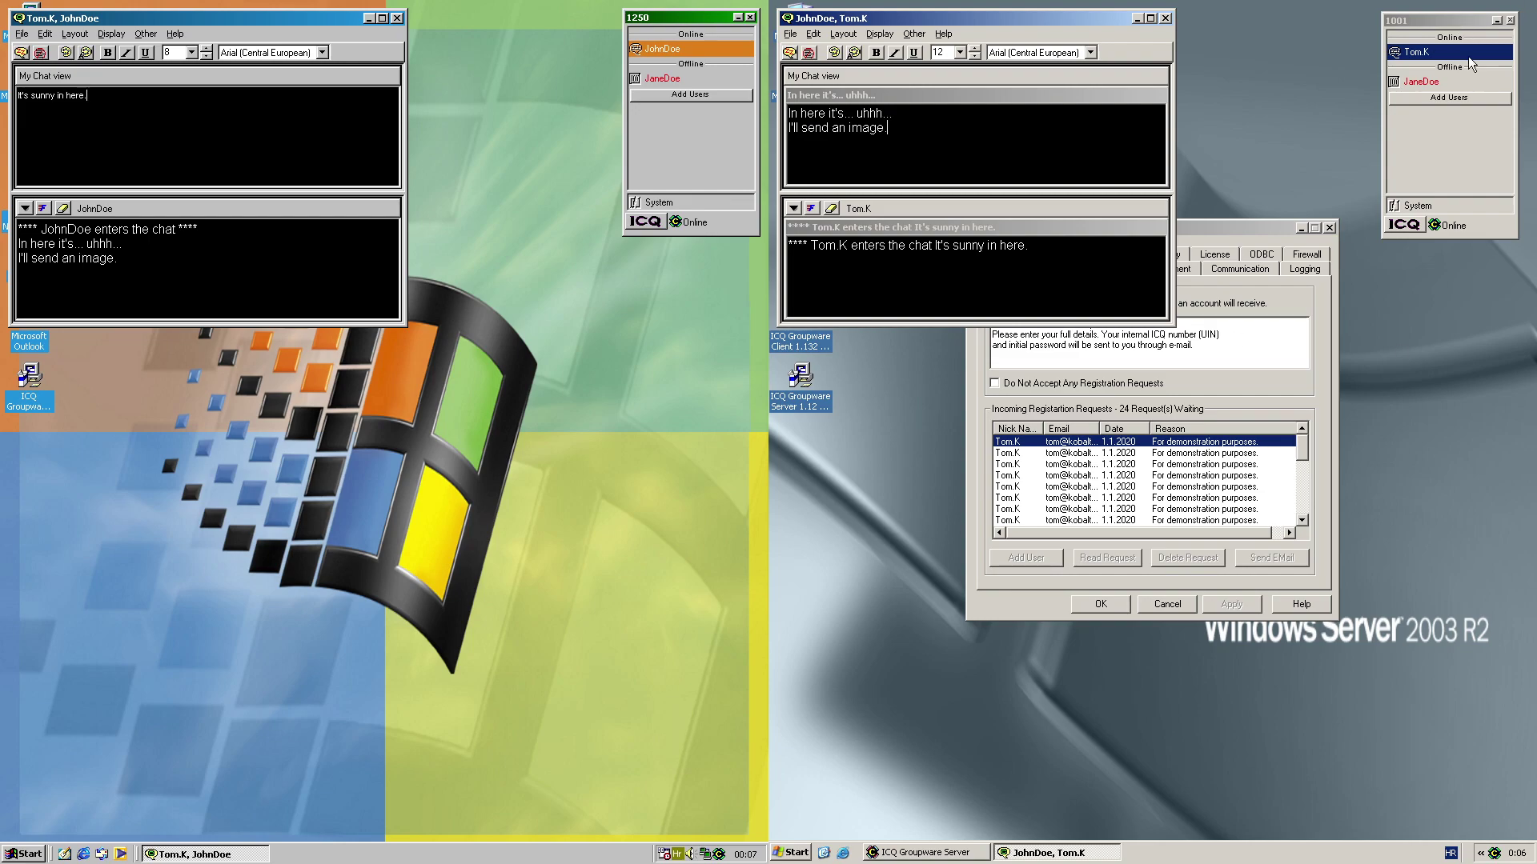
right_click(1468, 58)
click(1401, 113)
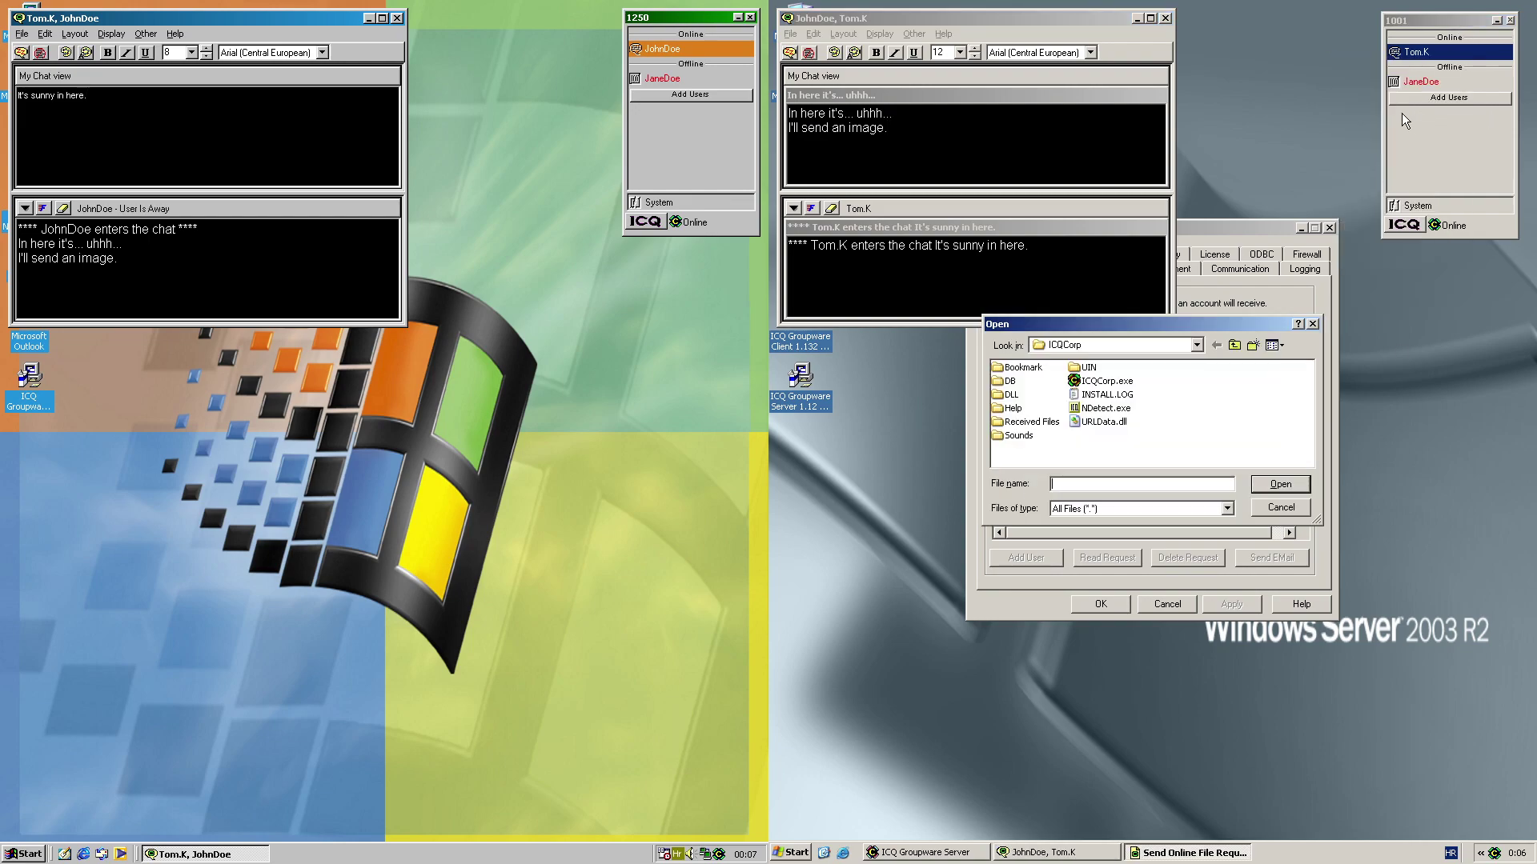
click(1195, 345)
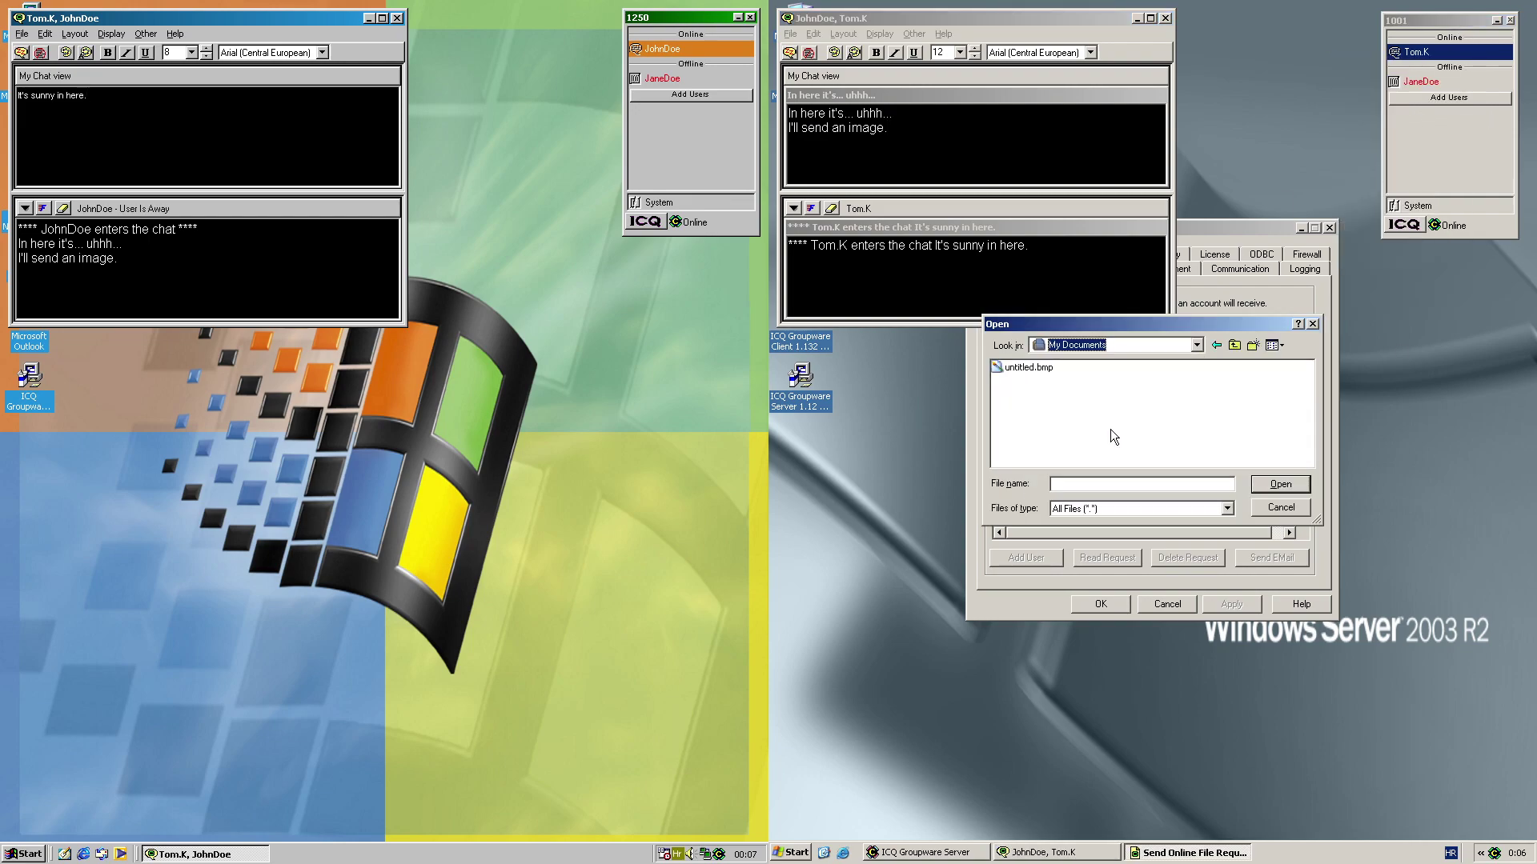
double_click(1029, 367)
click(1195, 494)
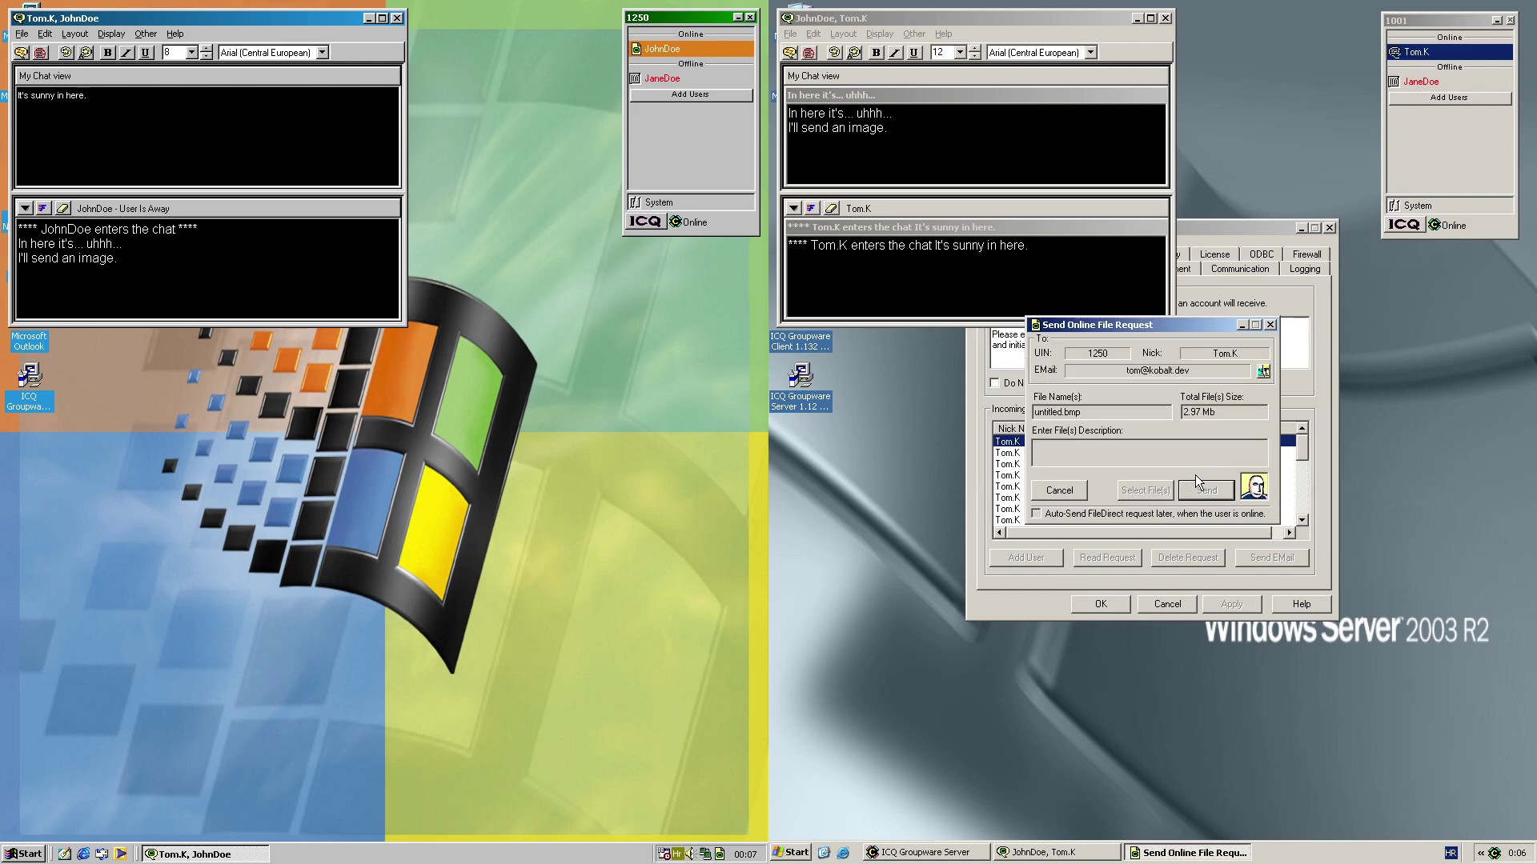
Accept and save the incoming untitled.bmp on the left client, past the file warning
double_click(661, 50)
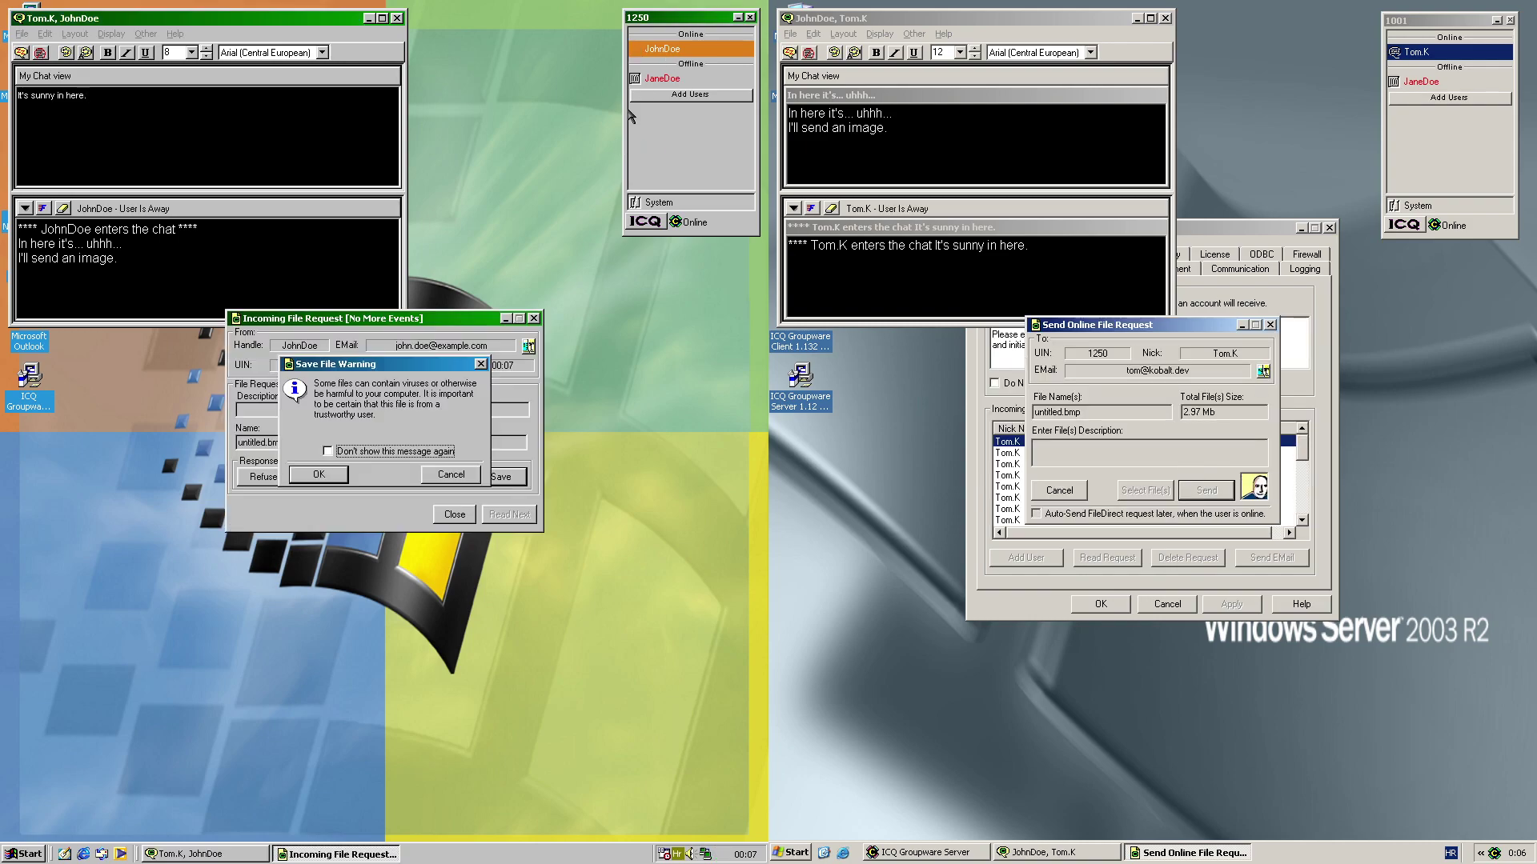
click(319, 476)
click(499, 477)
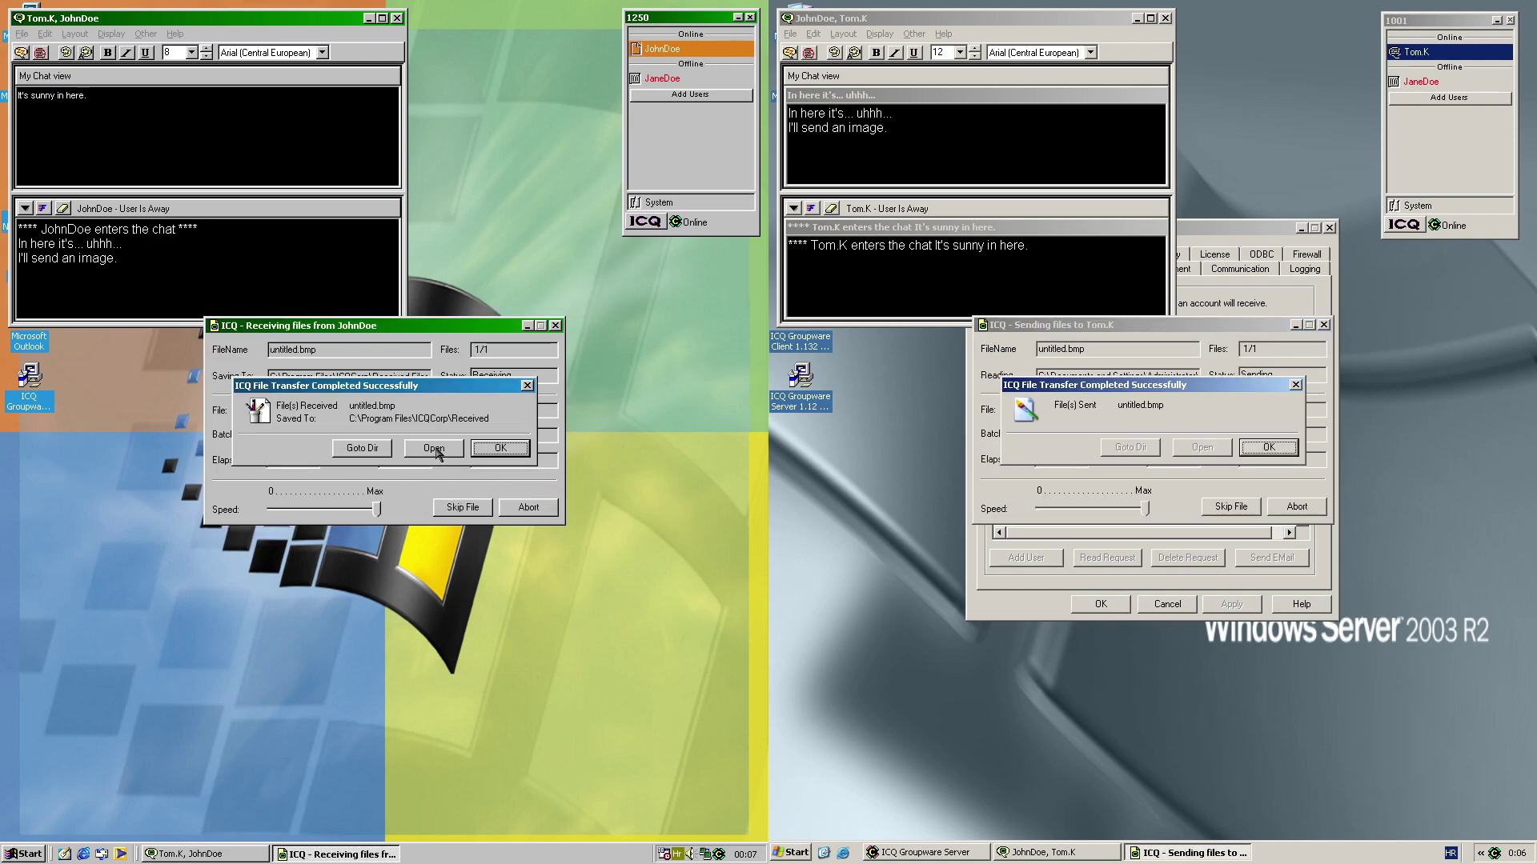
Open the received untitled.bmp in IrfanView, select the first warning map, and close it
click(433, 449)
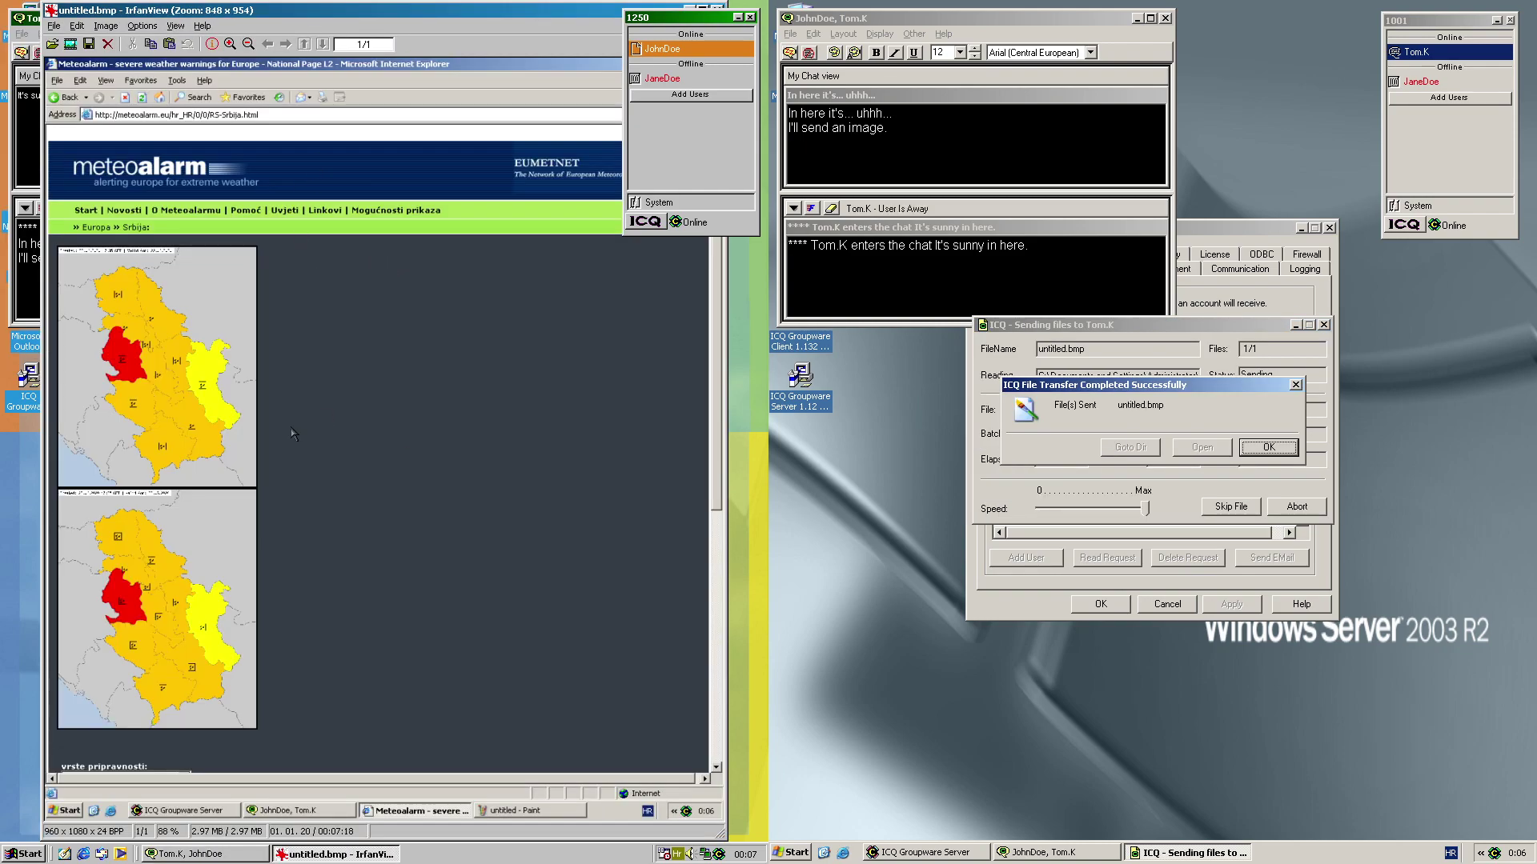
drag(101, 308, 223, 435)
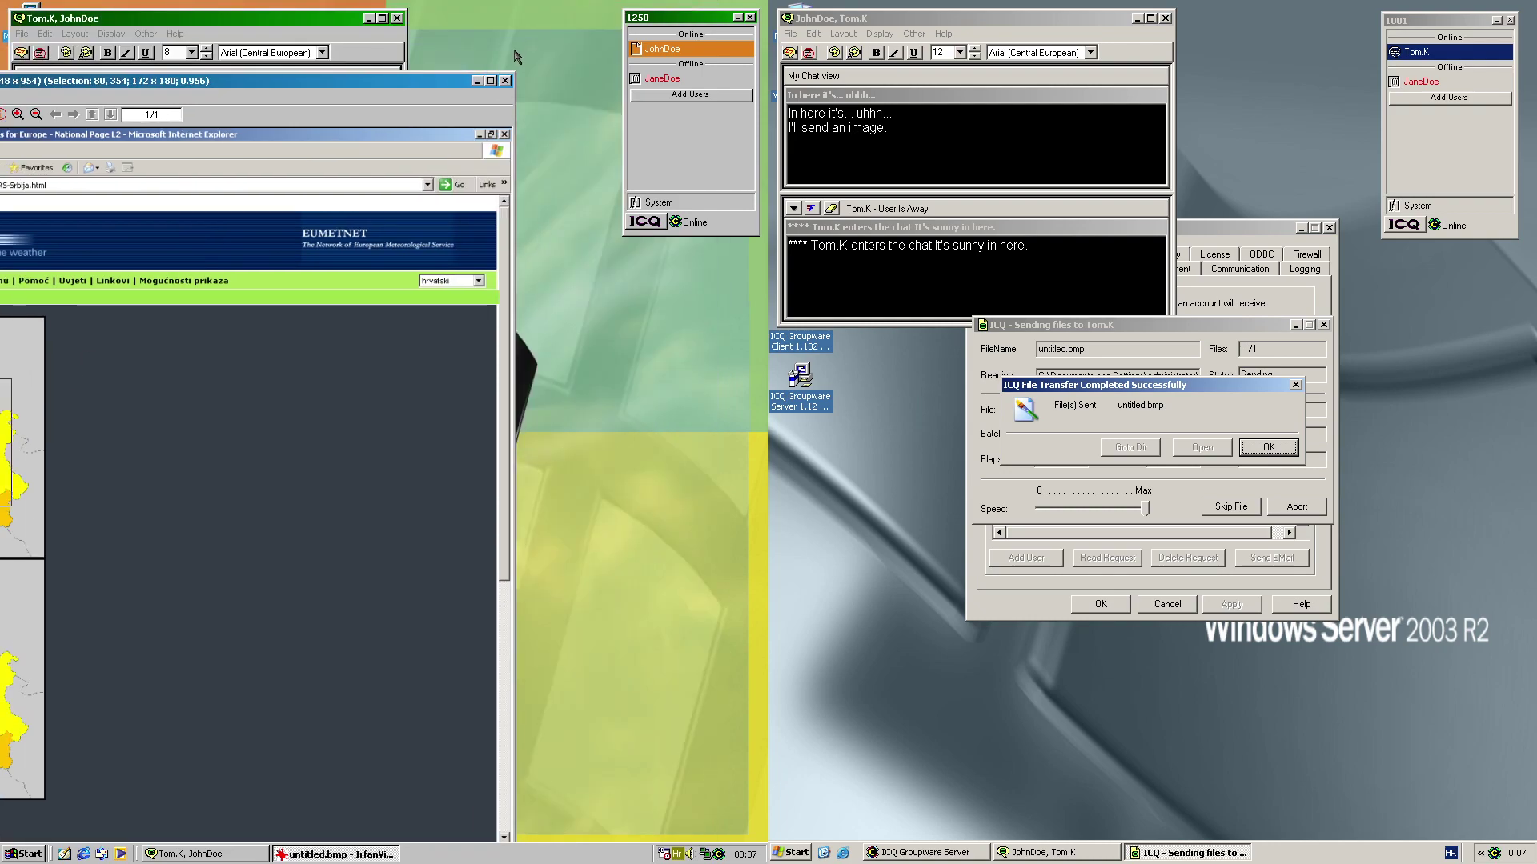
key(Escape)
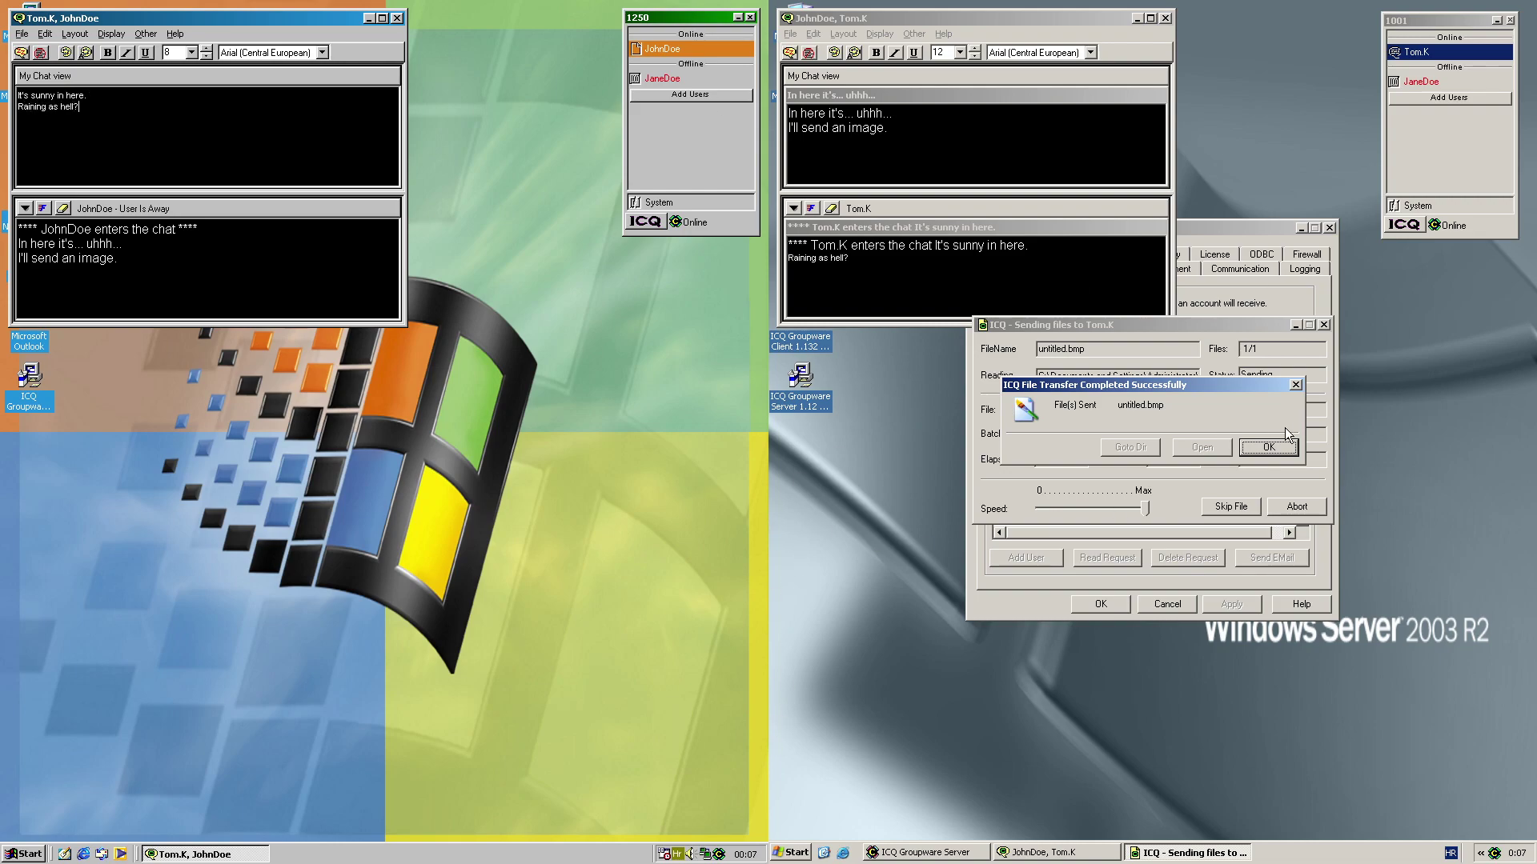
Dismiss the transfer notices and type the chat replies 'Yeah.', 'Where is that from?' and 'I'll just send the link.'
click(1268, 446)
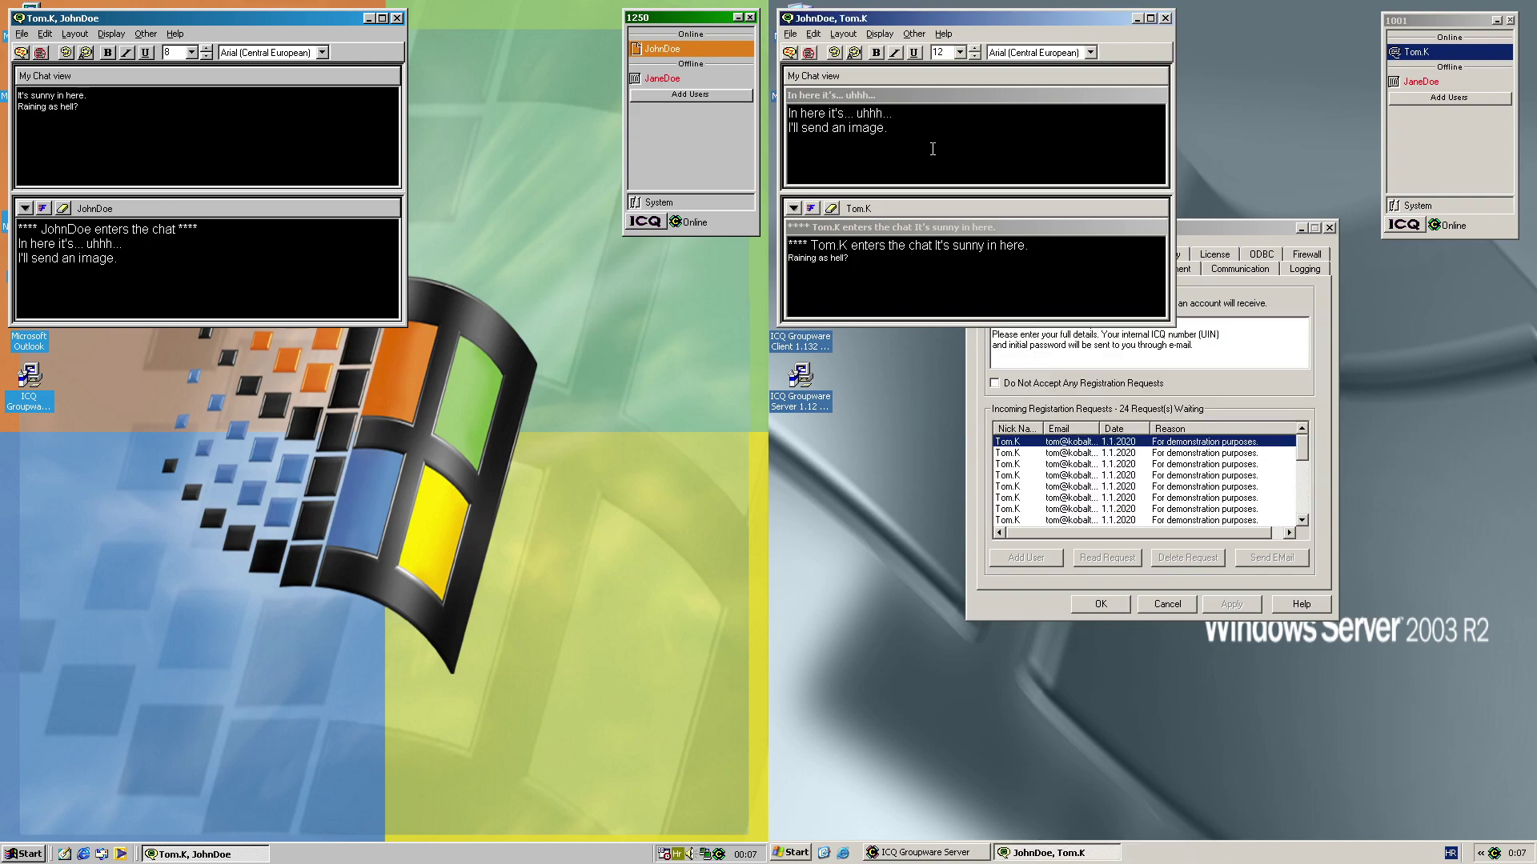
key(BackSpace)
text(Ye)
key(BackSpace)
key(Return)
text(Where is that from?)
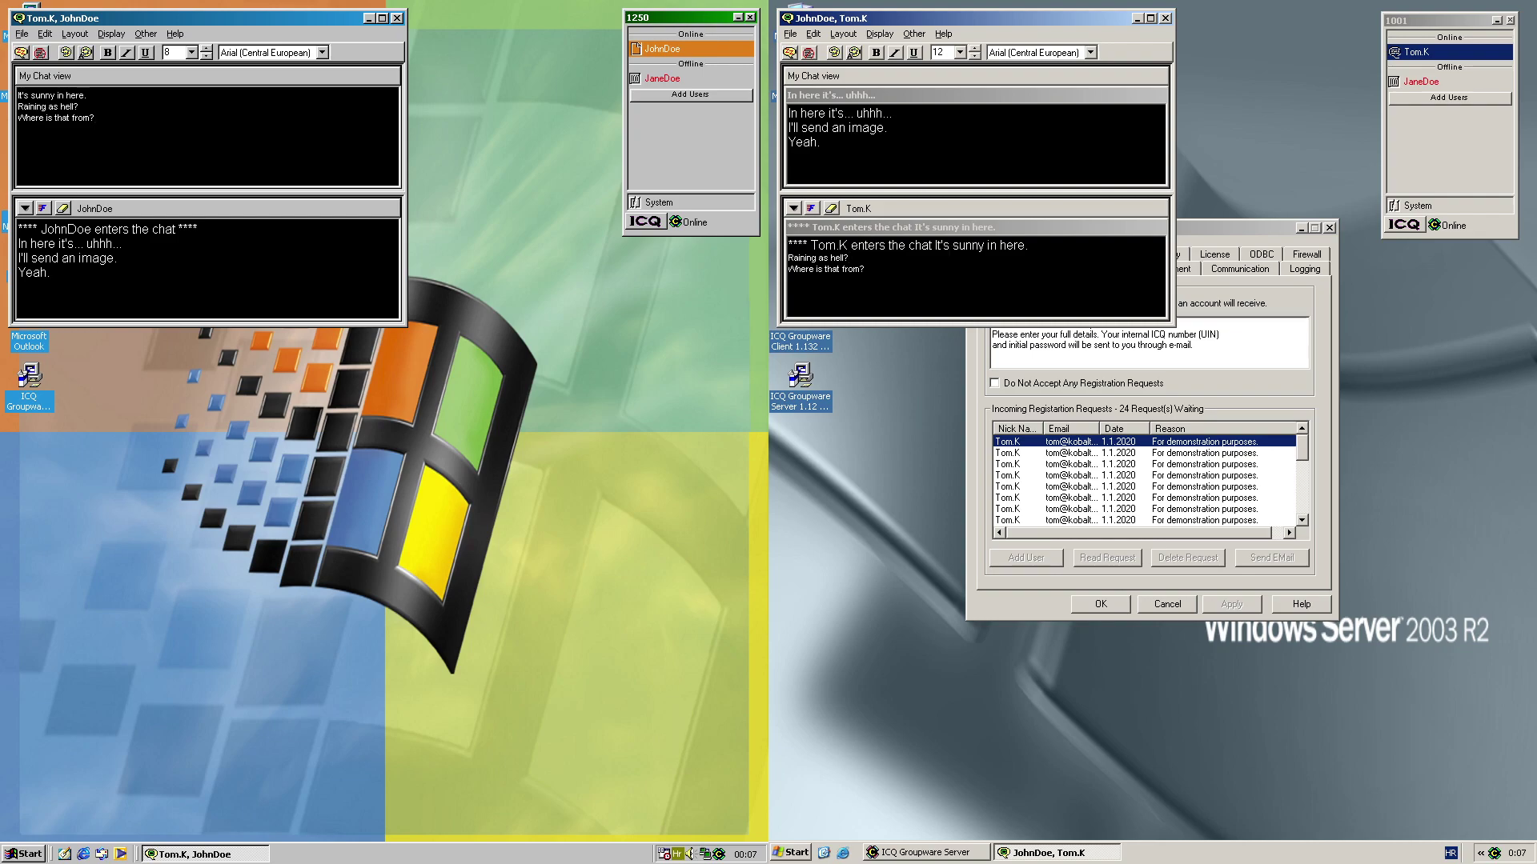
text(just send the link.)
click(1461, 53)
click(1358, 119)
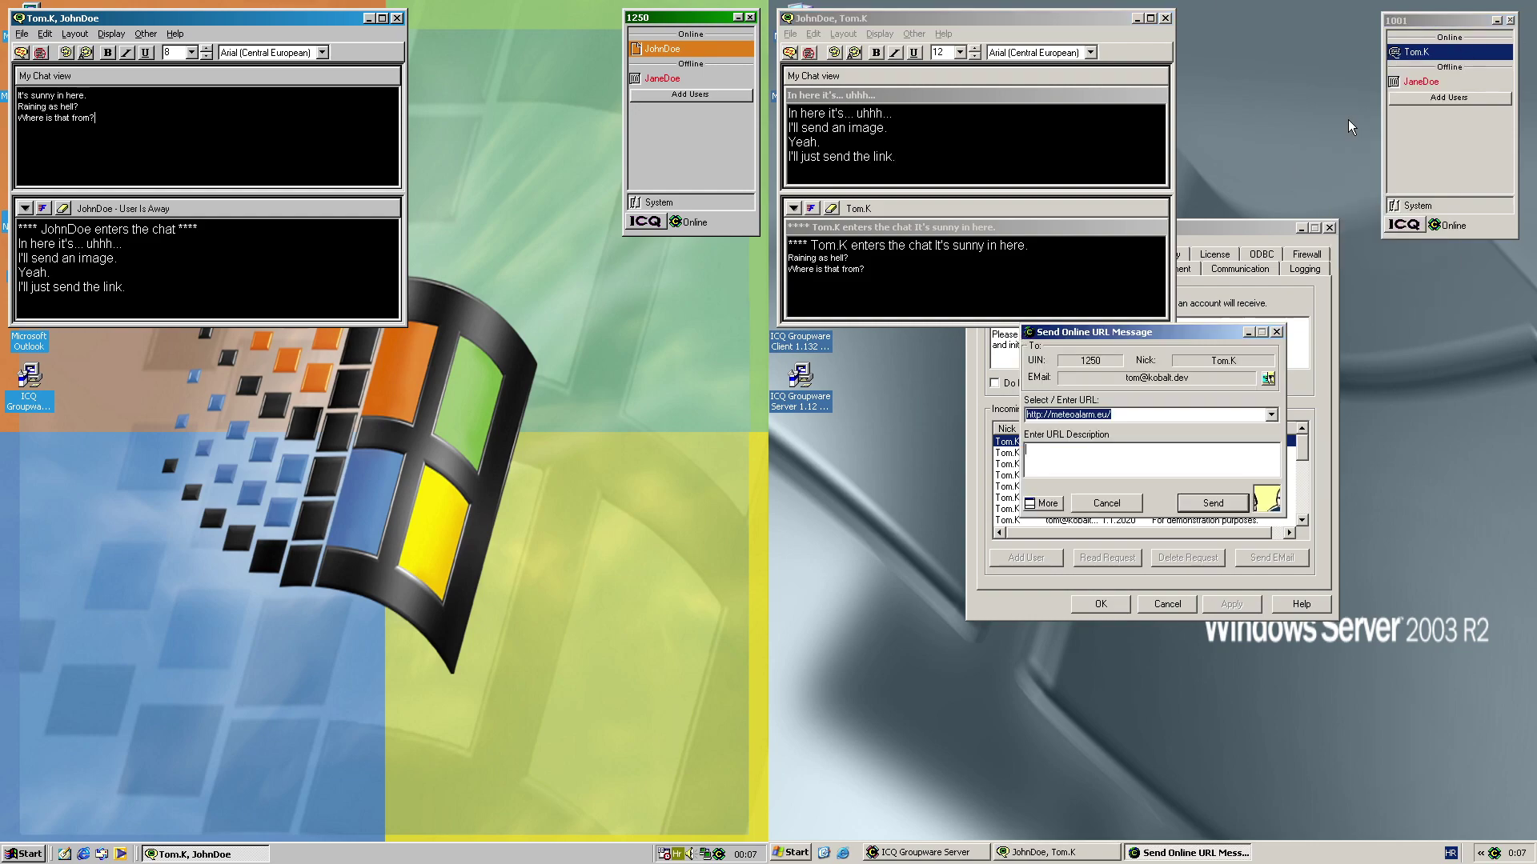
click(1196, 504)
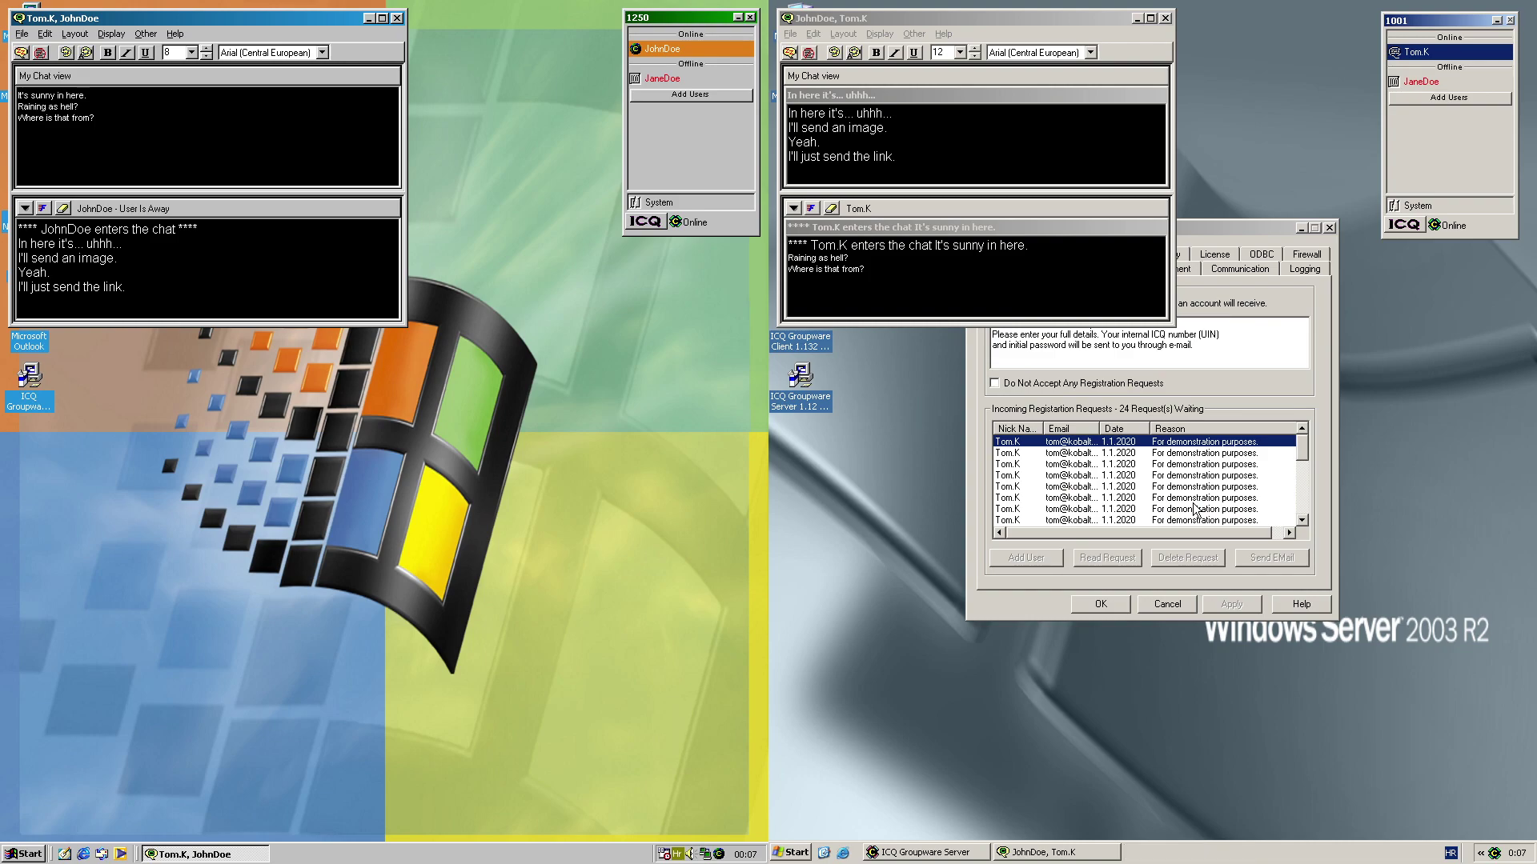
Open the received link in Internet Explorer, view the Europe warning map, and close the browser
double_click(660, 49)
click(467, 481)
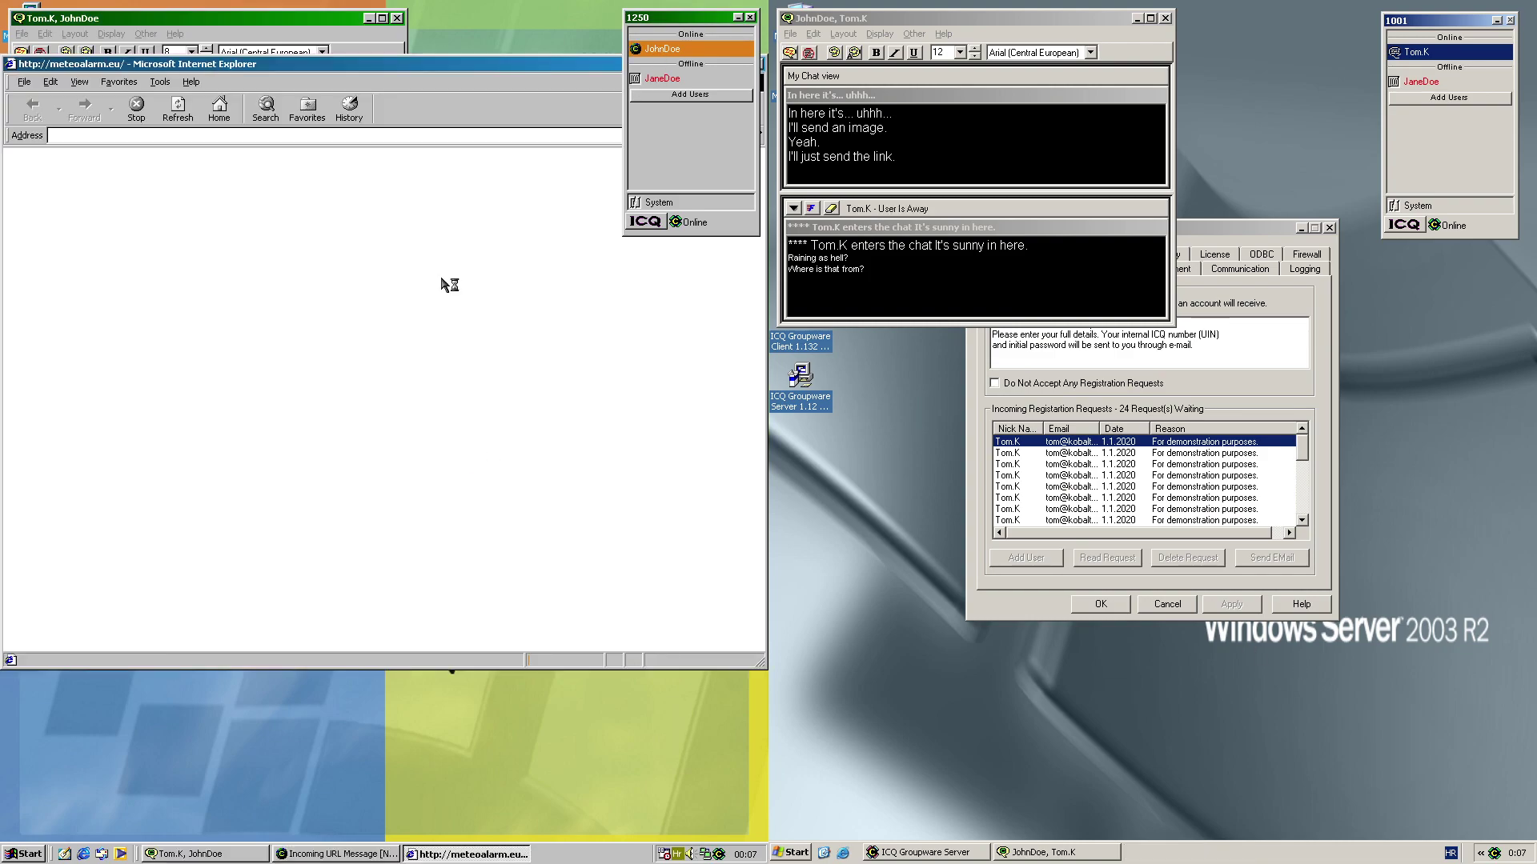
drag(561, 69, 560, 220)
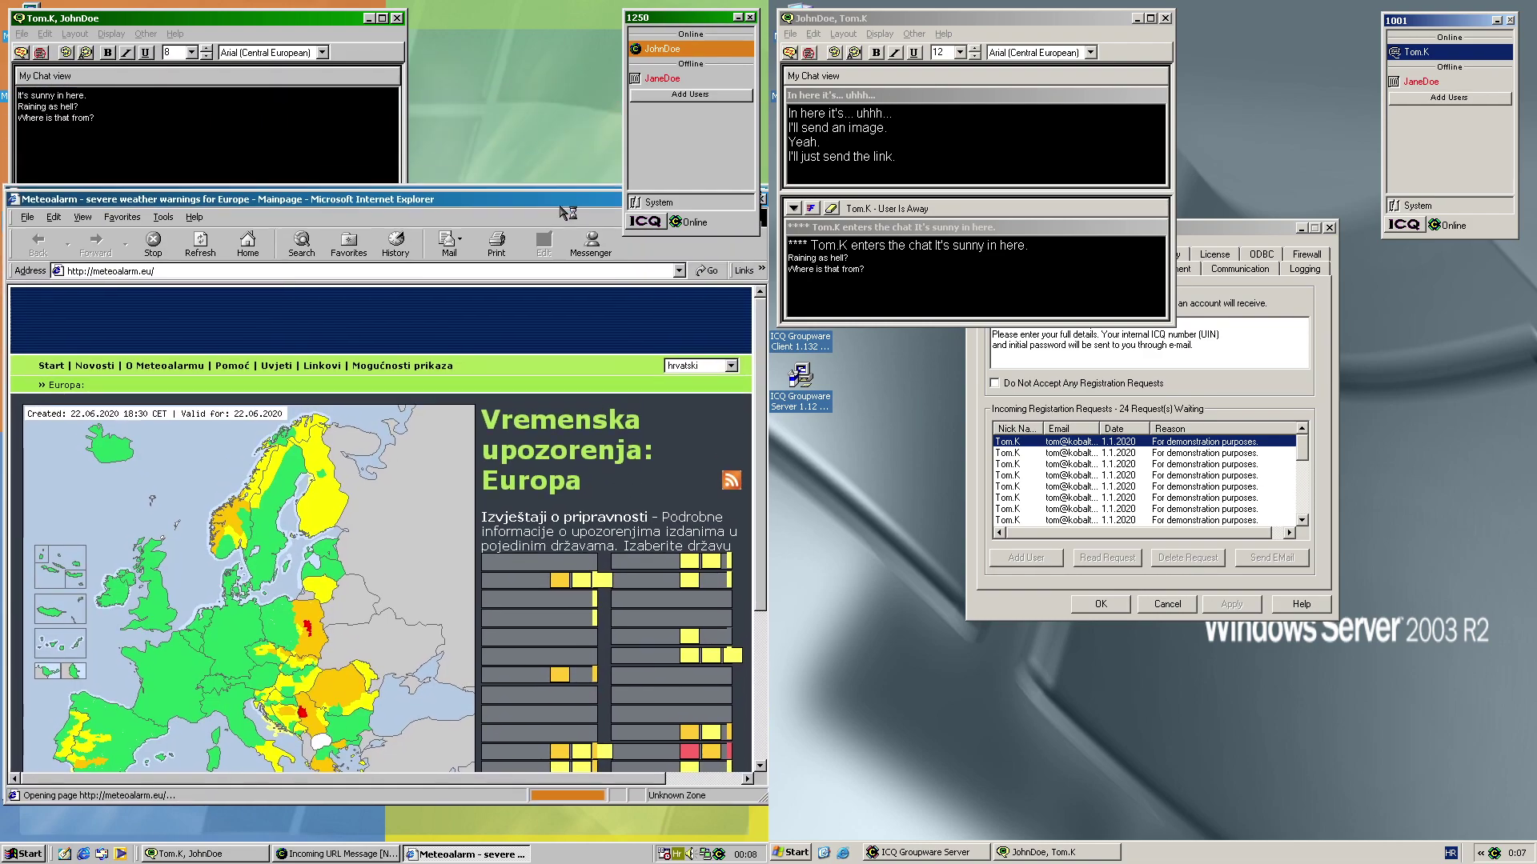
scroll(482, 519, down, 3)
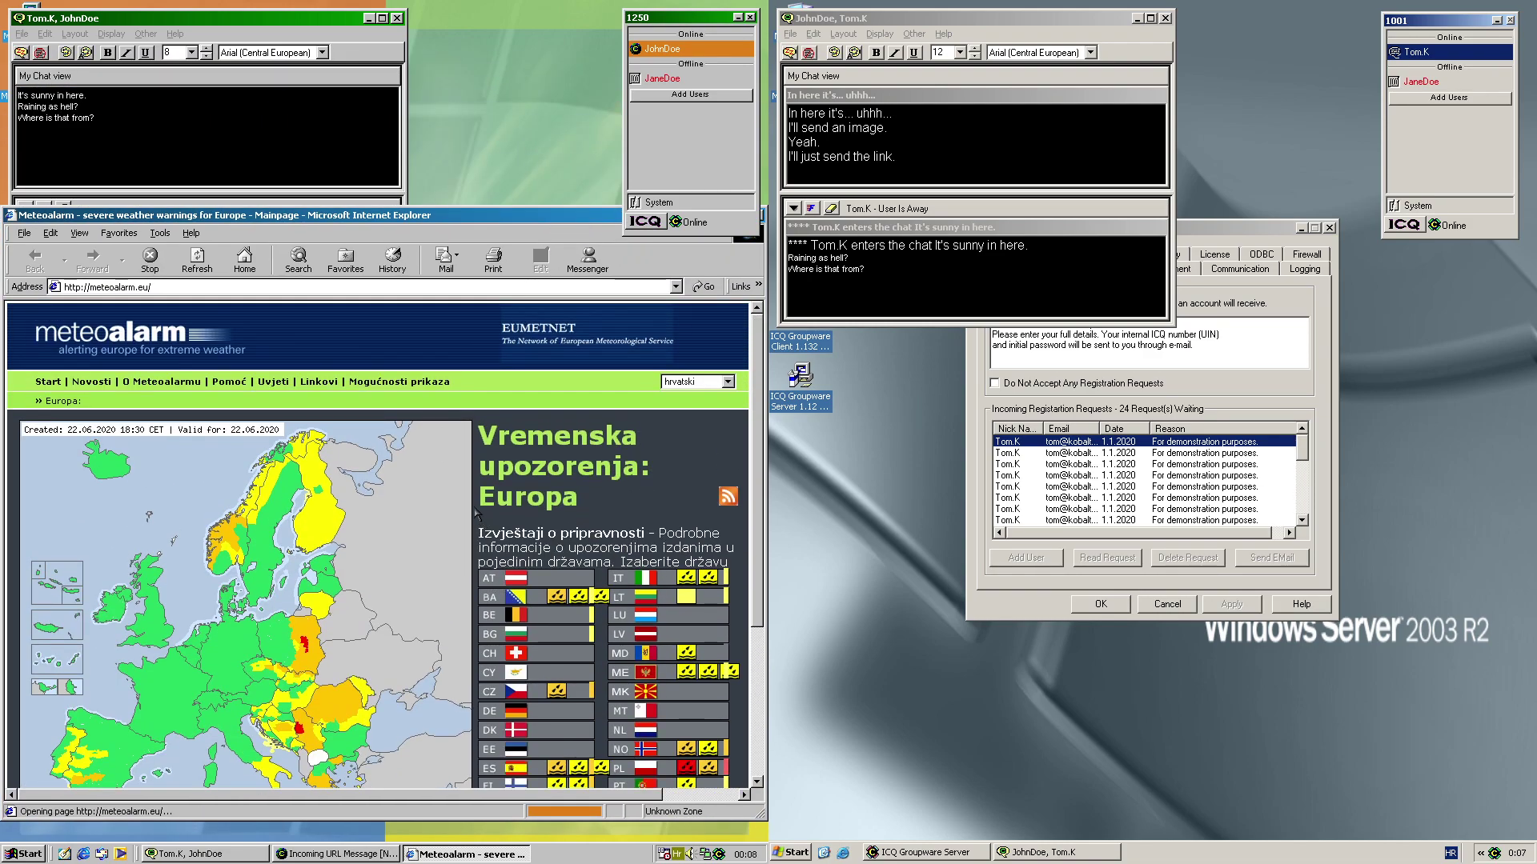
scroll(464, 506, down, 2)
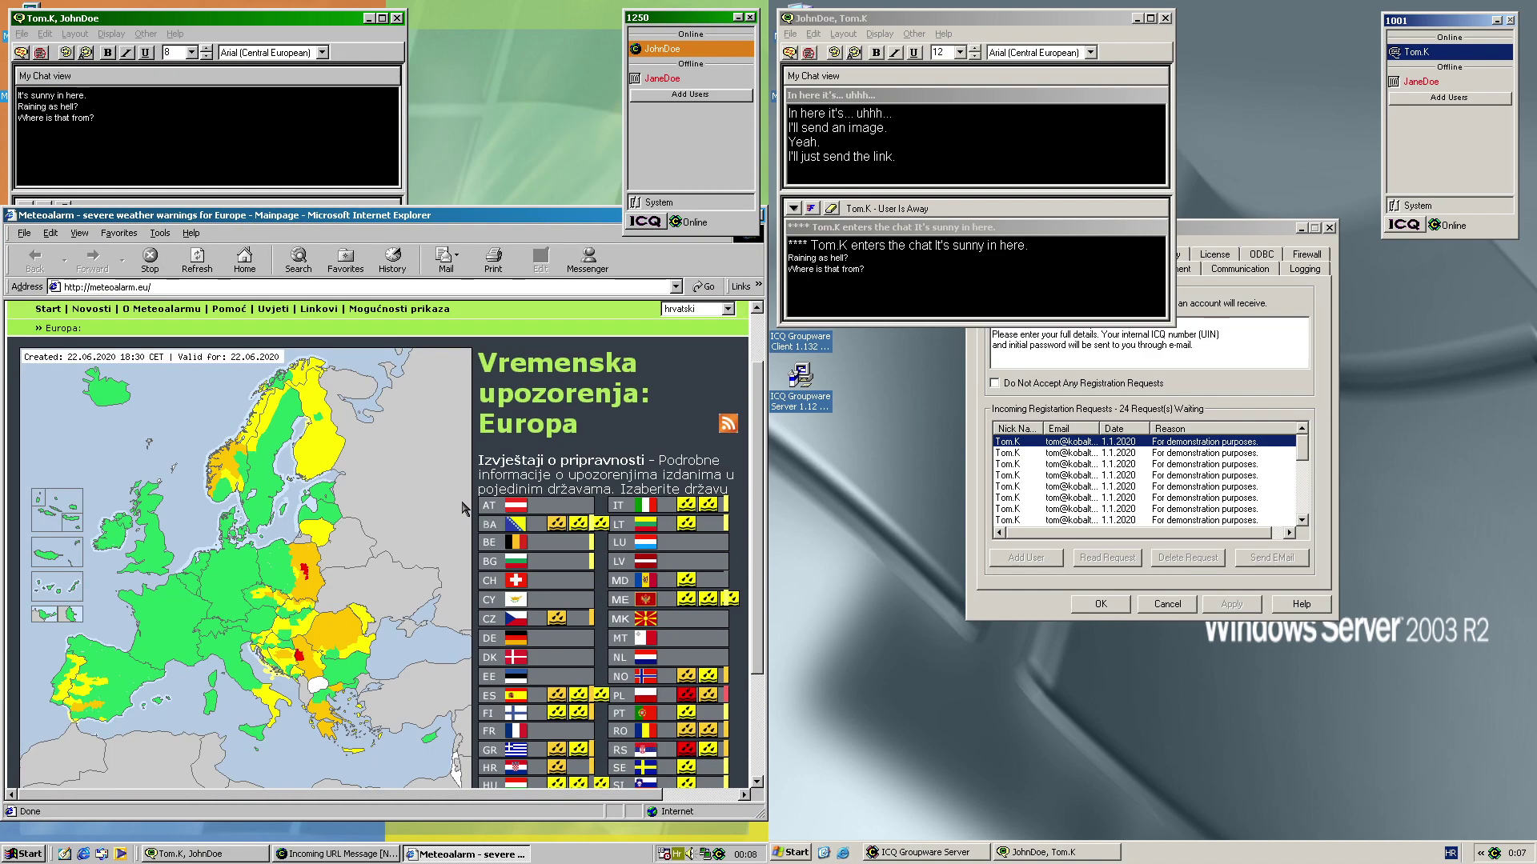
scroll(464, 506, up, 2)
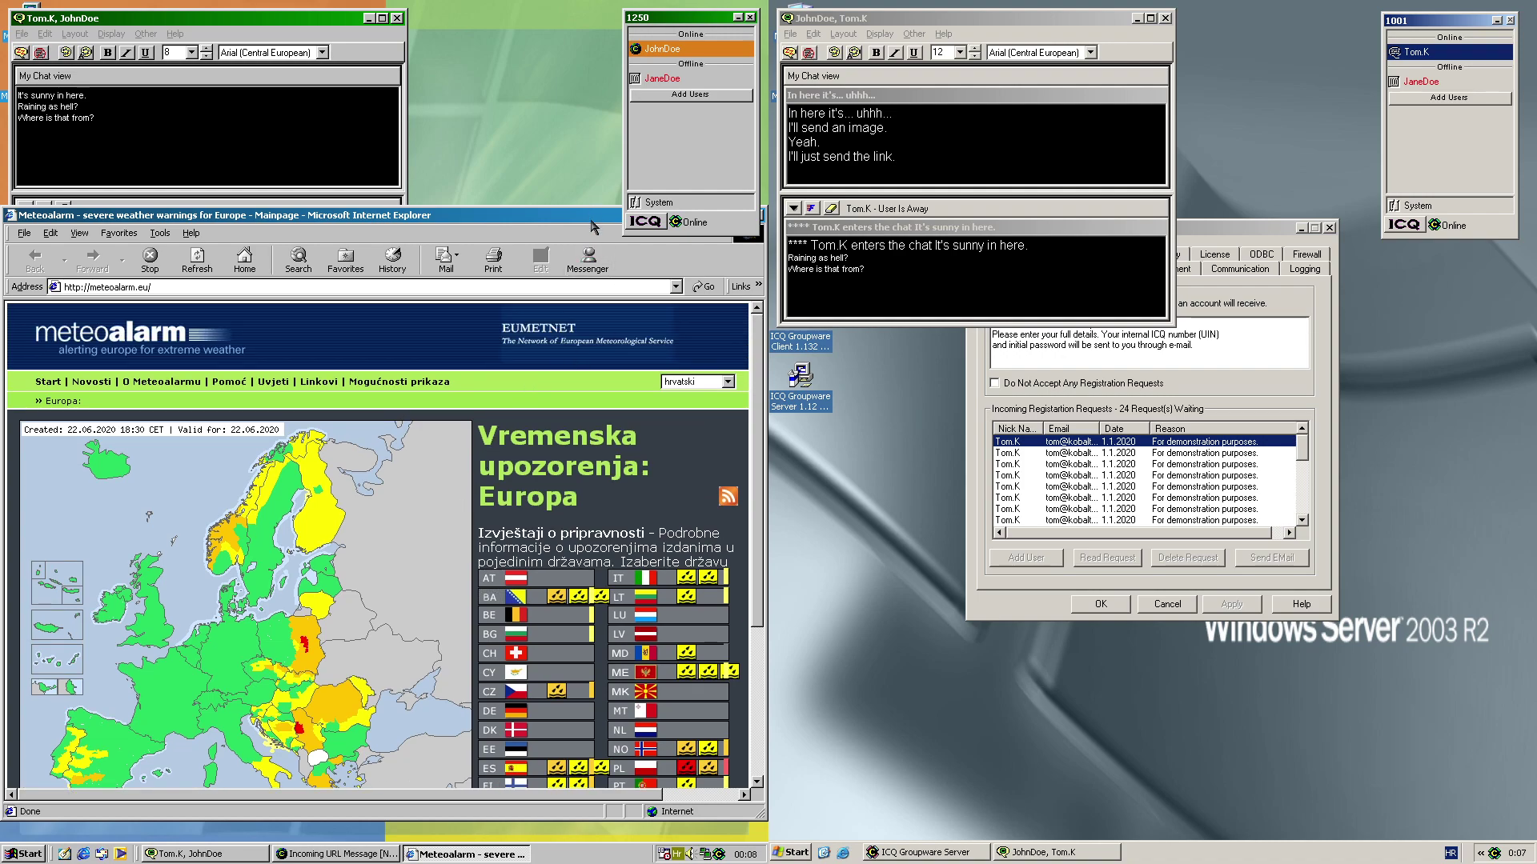
drag(524, 227, 418, 240)
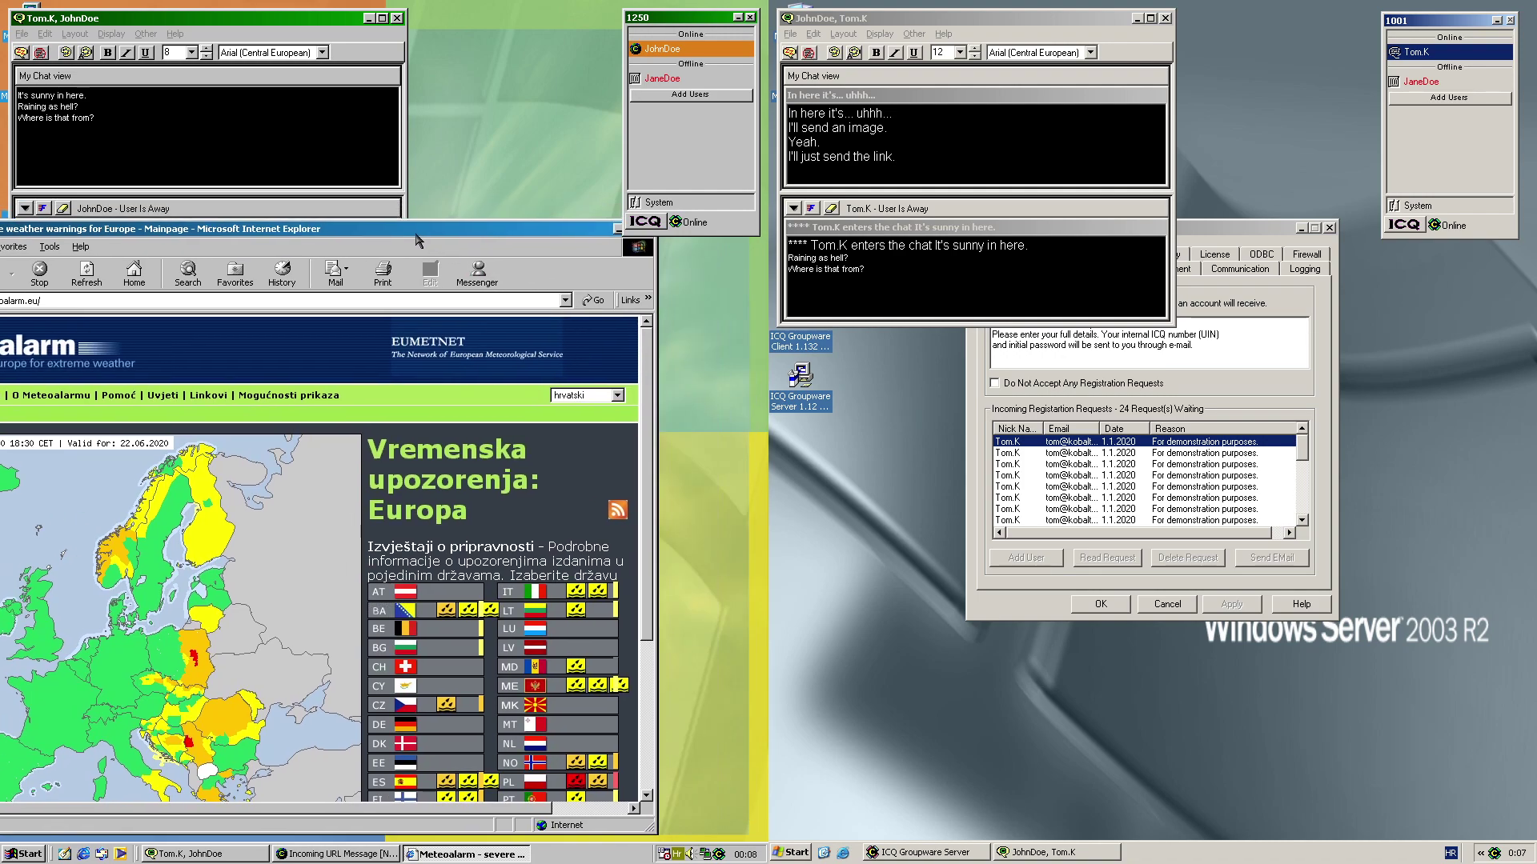
drag(562, 231, 495, 230)
click(580, 227)
Close the text chat and send a Microsoft NetMeeting session request to the contact
click(472, 514)
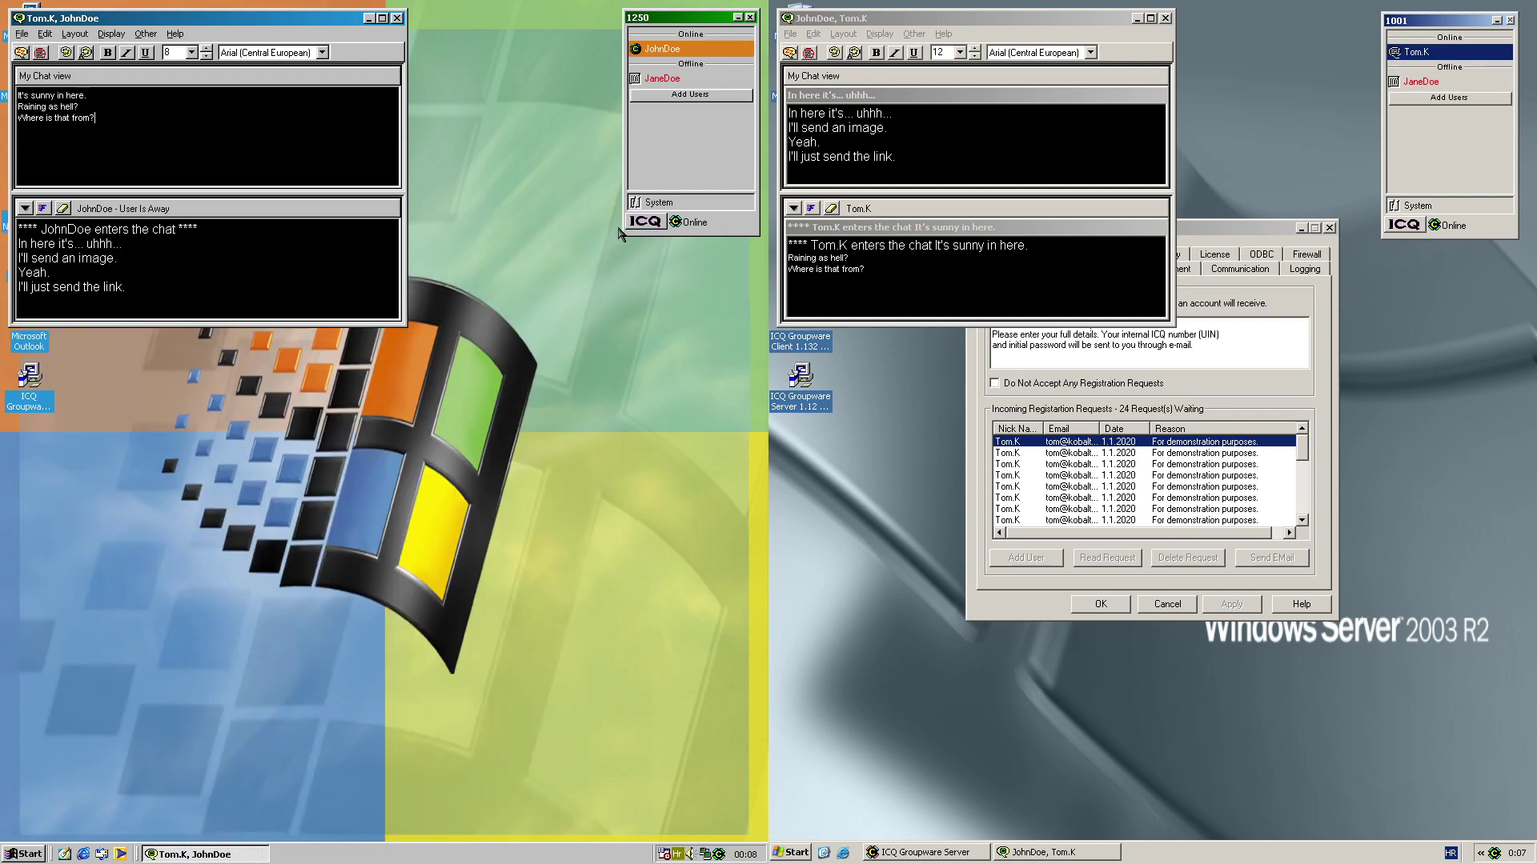
click(682, 49)
mouse_move(625, 136)
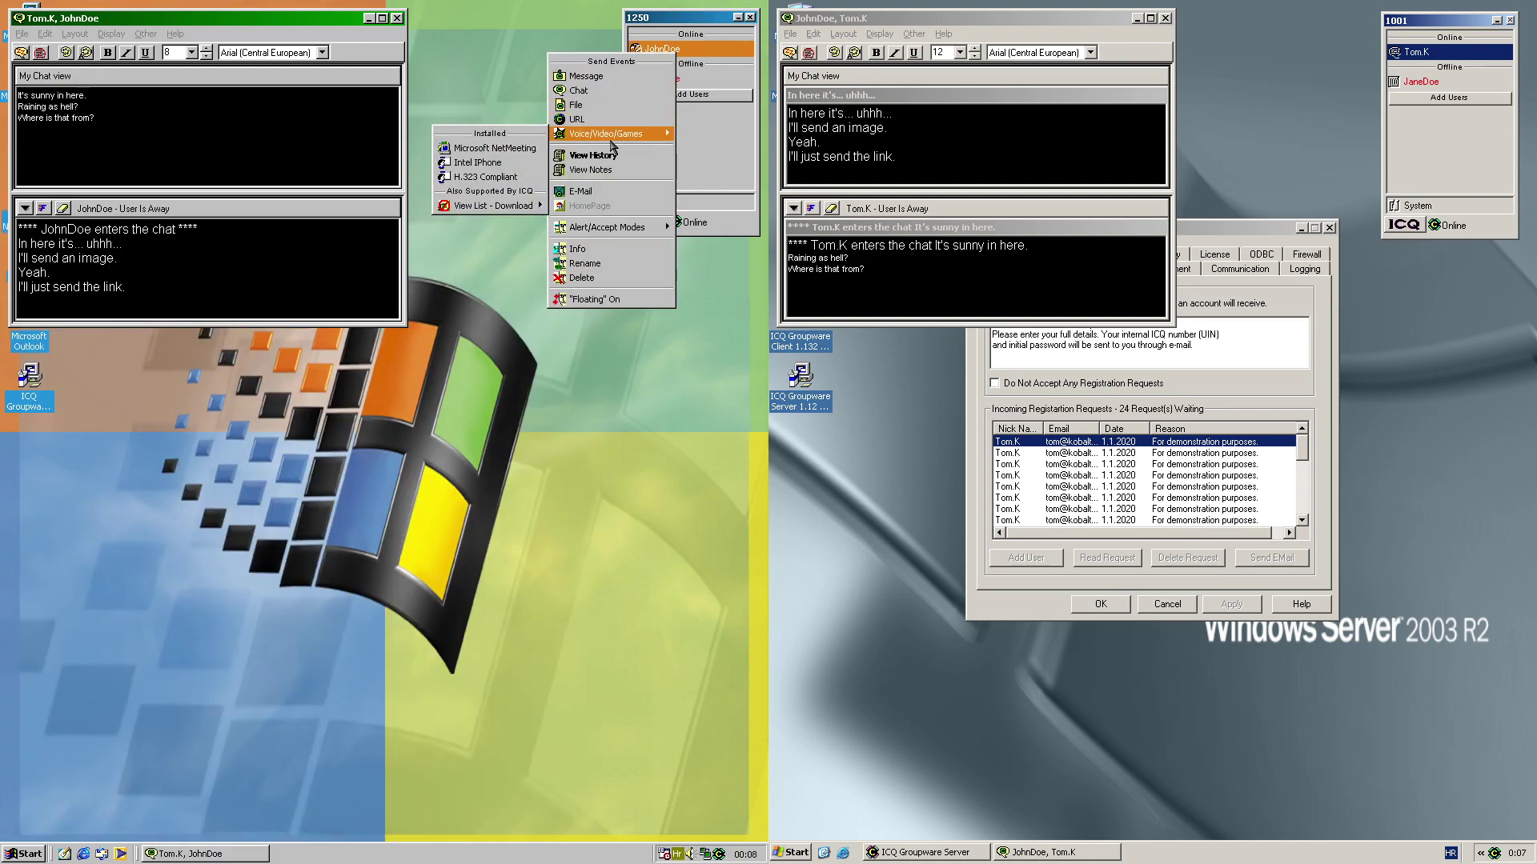
click(520, 152)
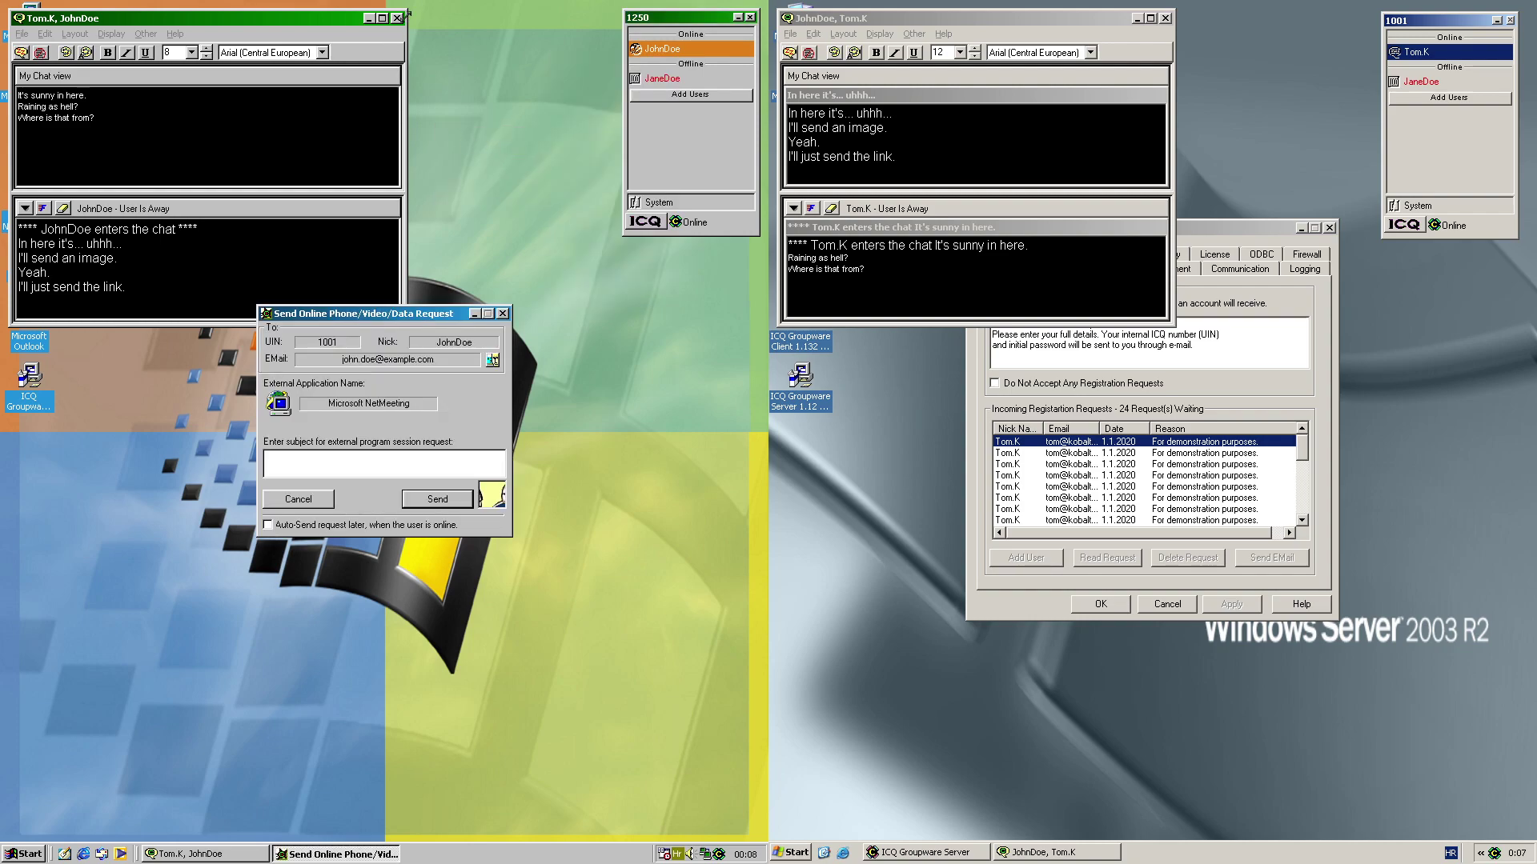
click(396, 18)
click(926, 190)
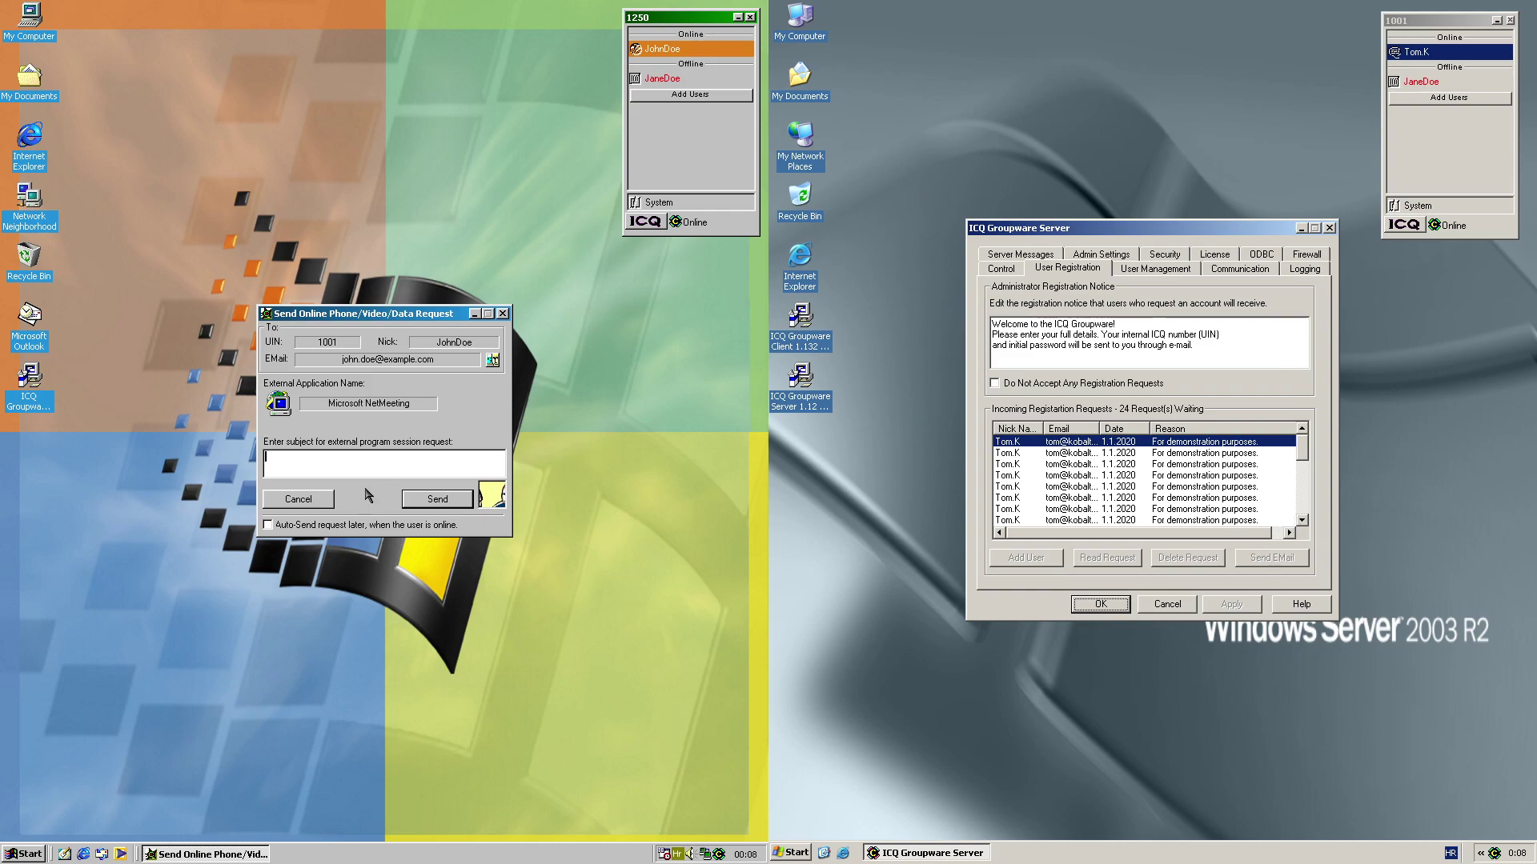
click(435, 502)
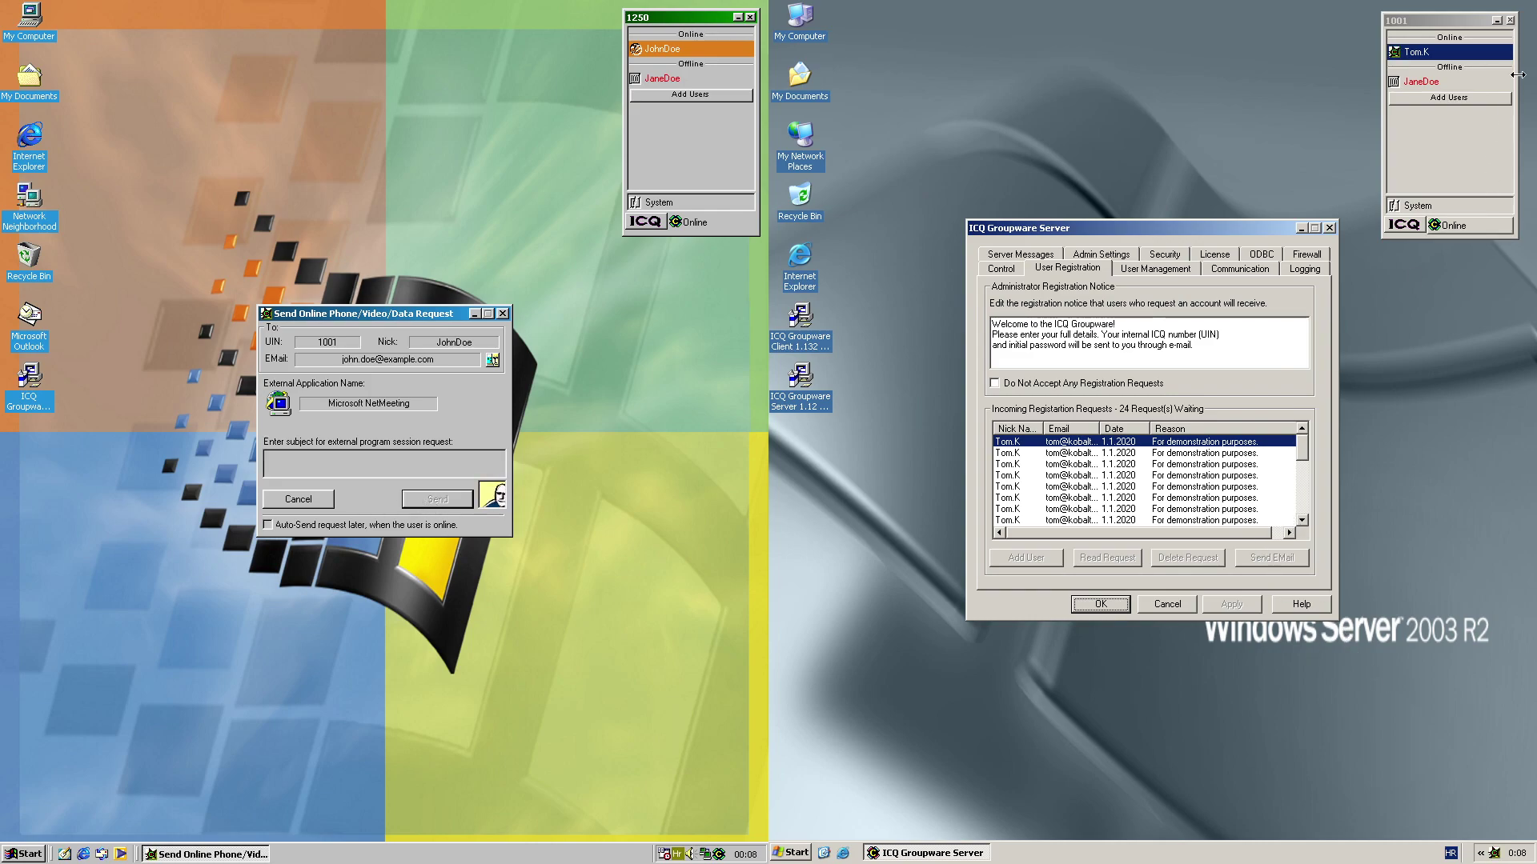
Accept the NetMeeting request on the right client and move past the introduction page
click(1473, 57)
click(1416, 62)
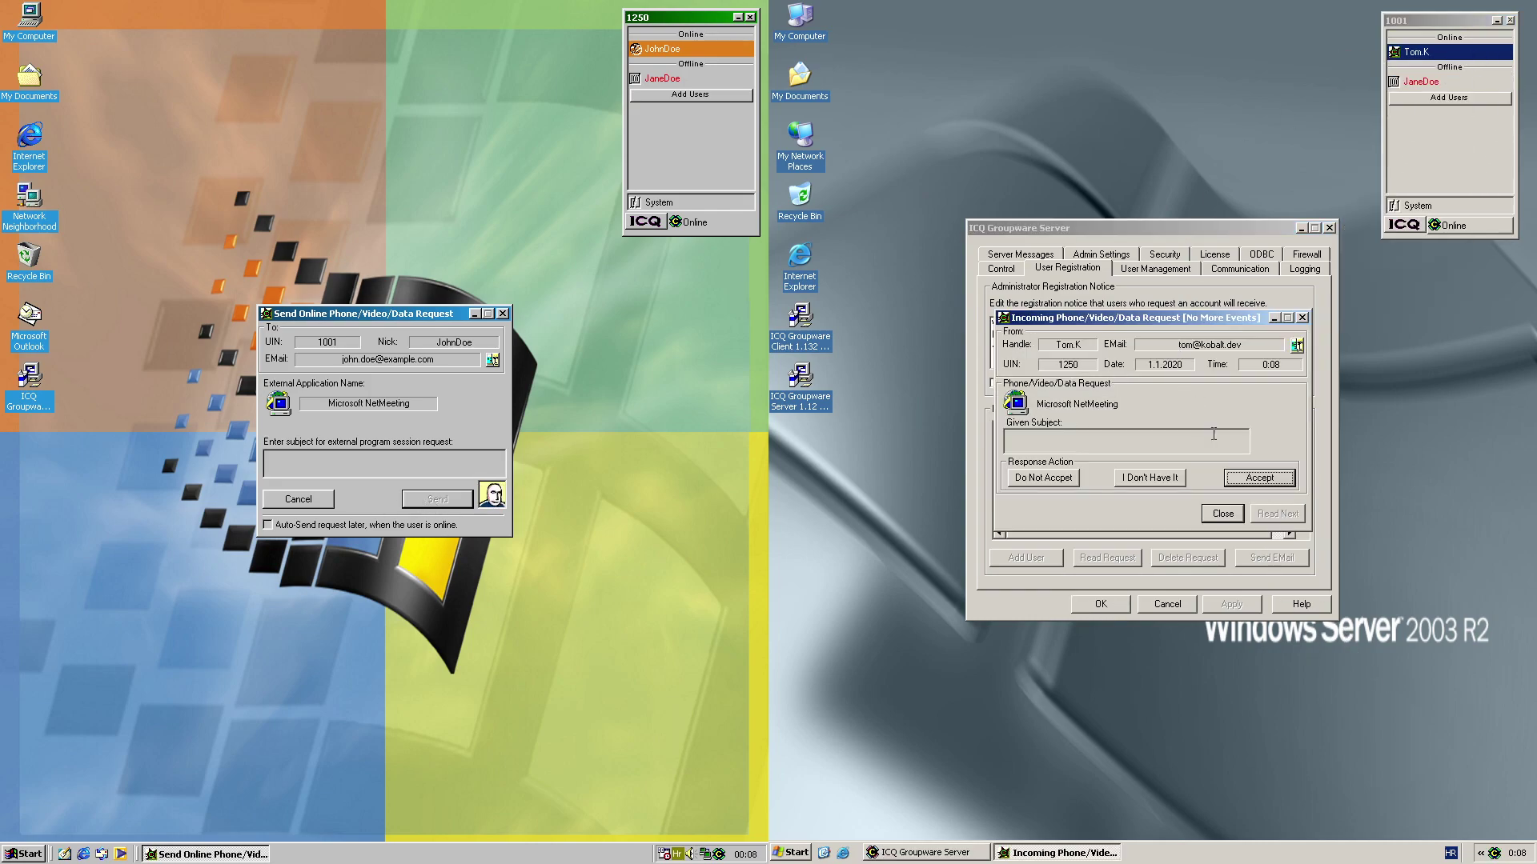
click(1253, 478)
click(1229, 542)
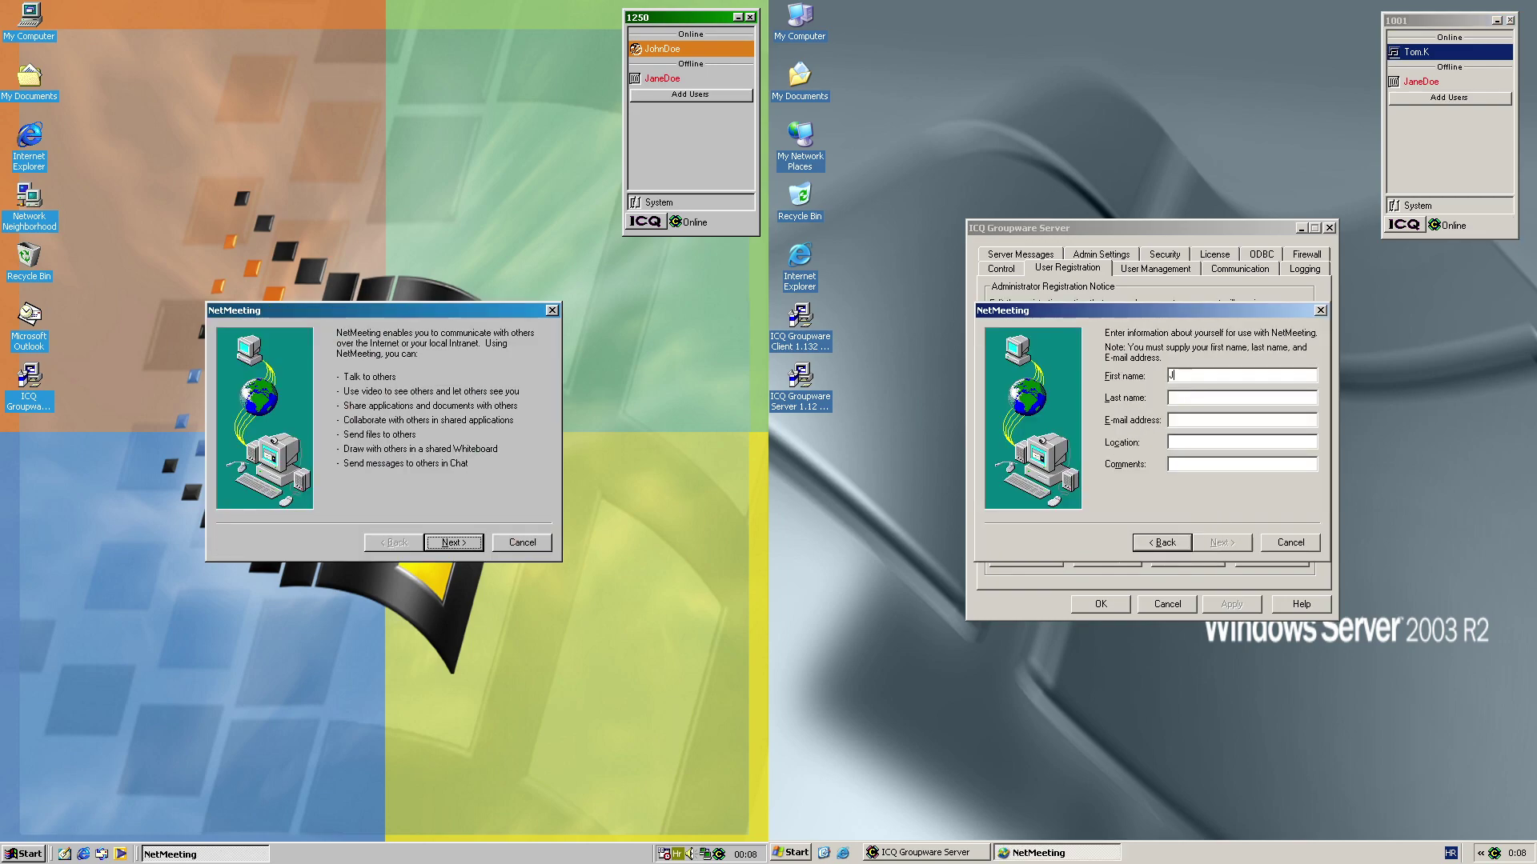
Complete NetMeeting setup on the right machine with a local area network speed, passing audio tuning
text(john.doe@example)
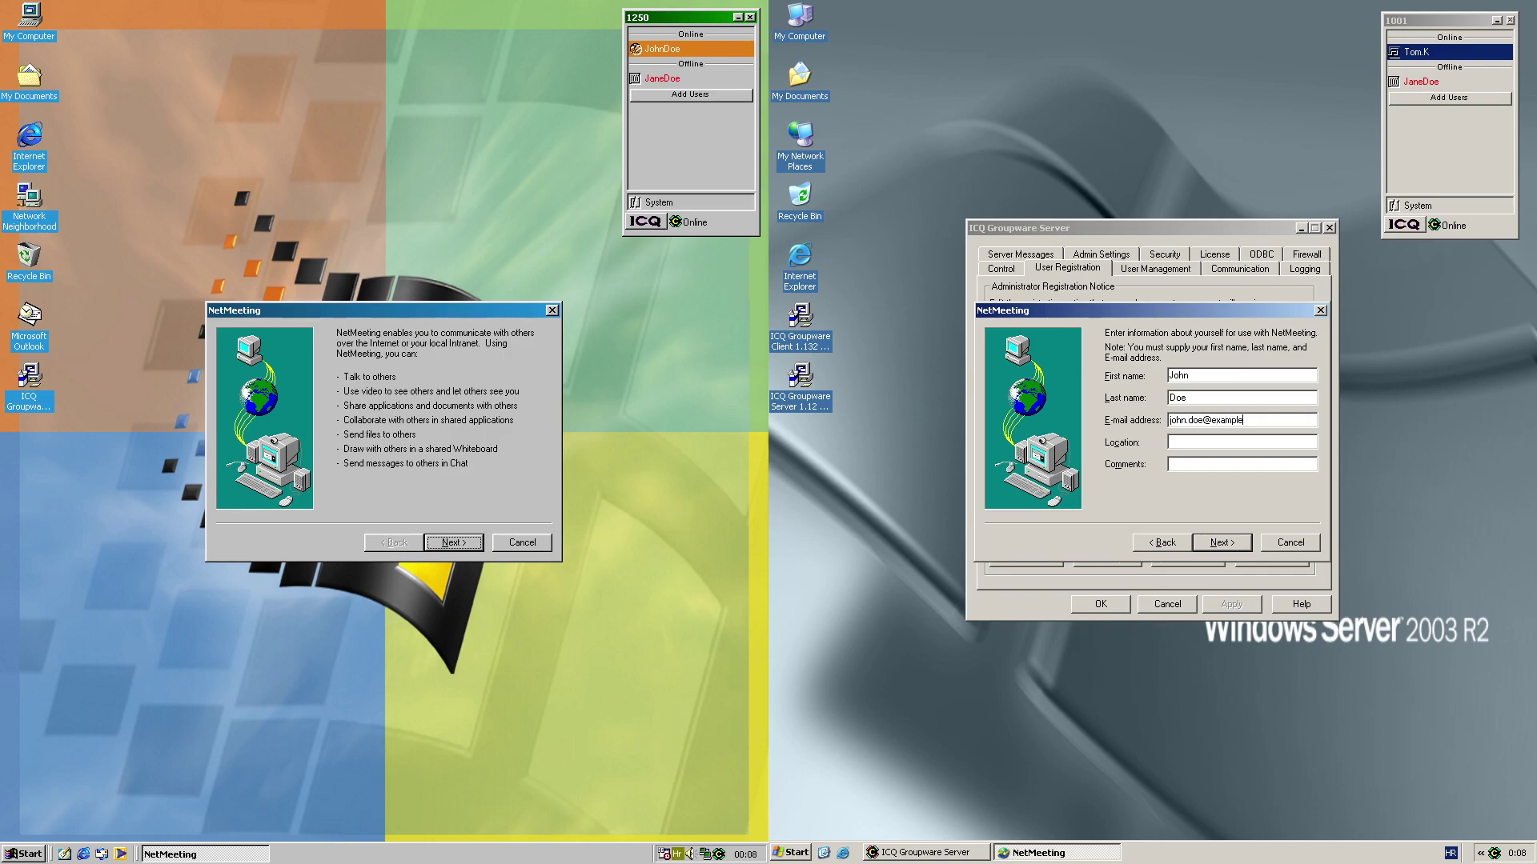
key(Return)
key(Return)
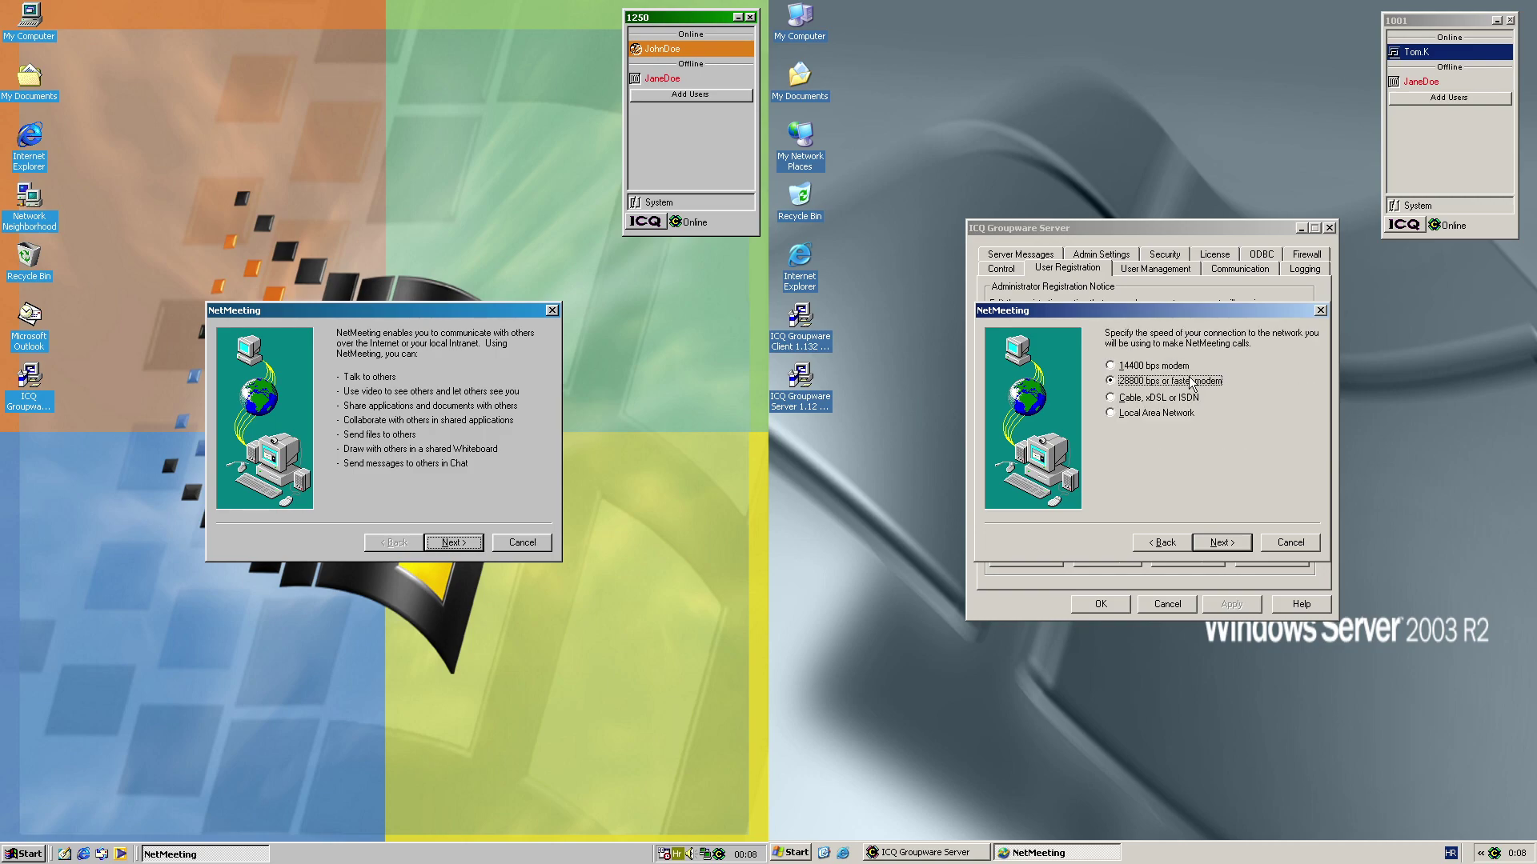
click(1146, 413)
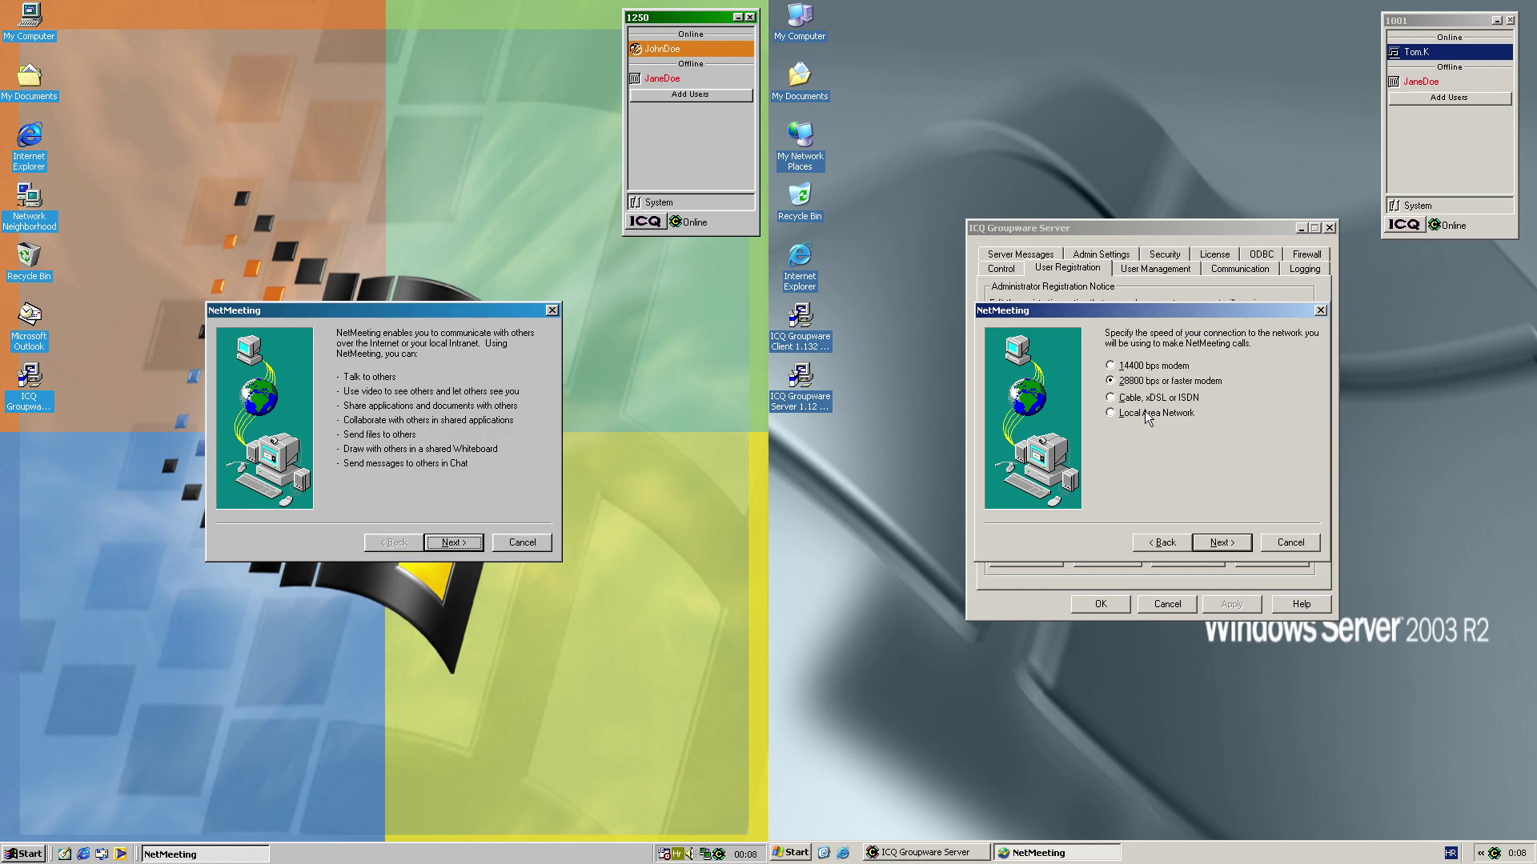
click(1210, 549)
click(1210, 544)
click(1213, 541)
click(1215, 541)
click(1239, 550)
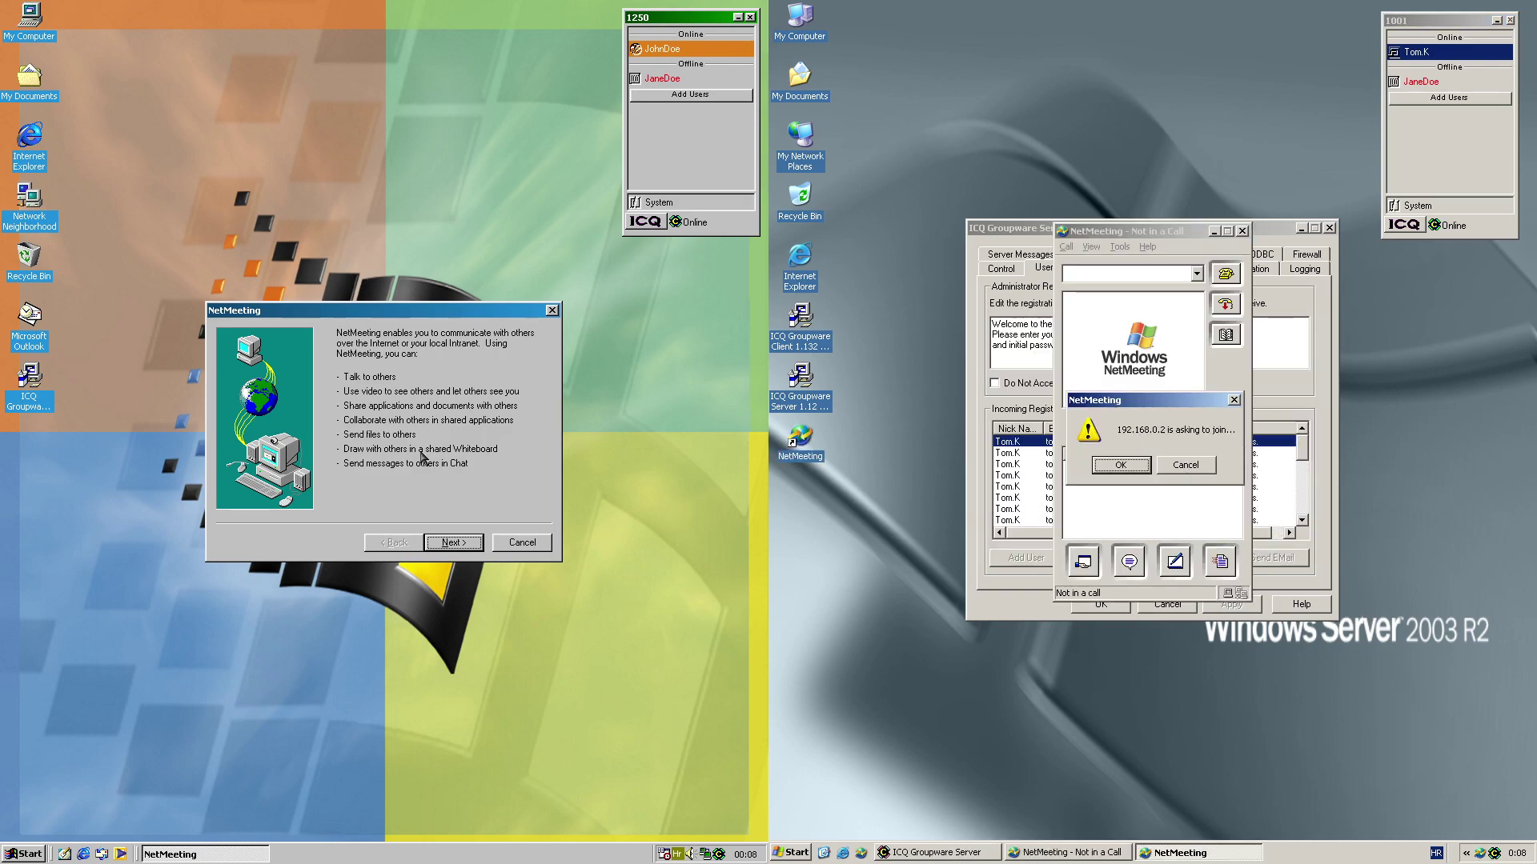
On the left machine, enter the user's name and e-mail address in NetMeeting setup
click(452, 544)
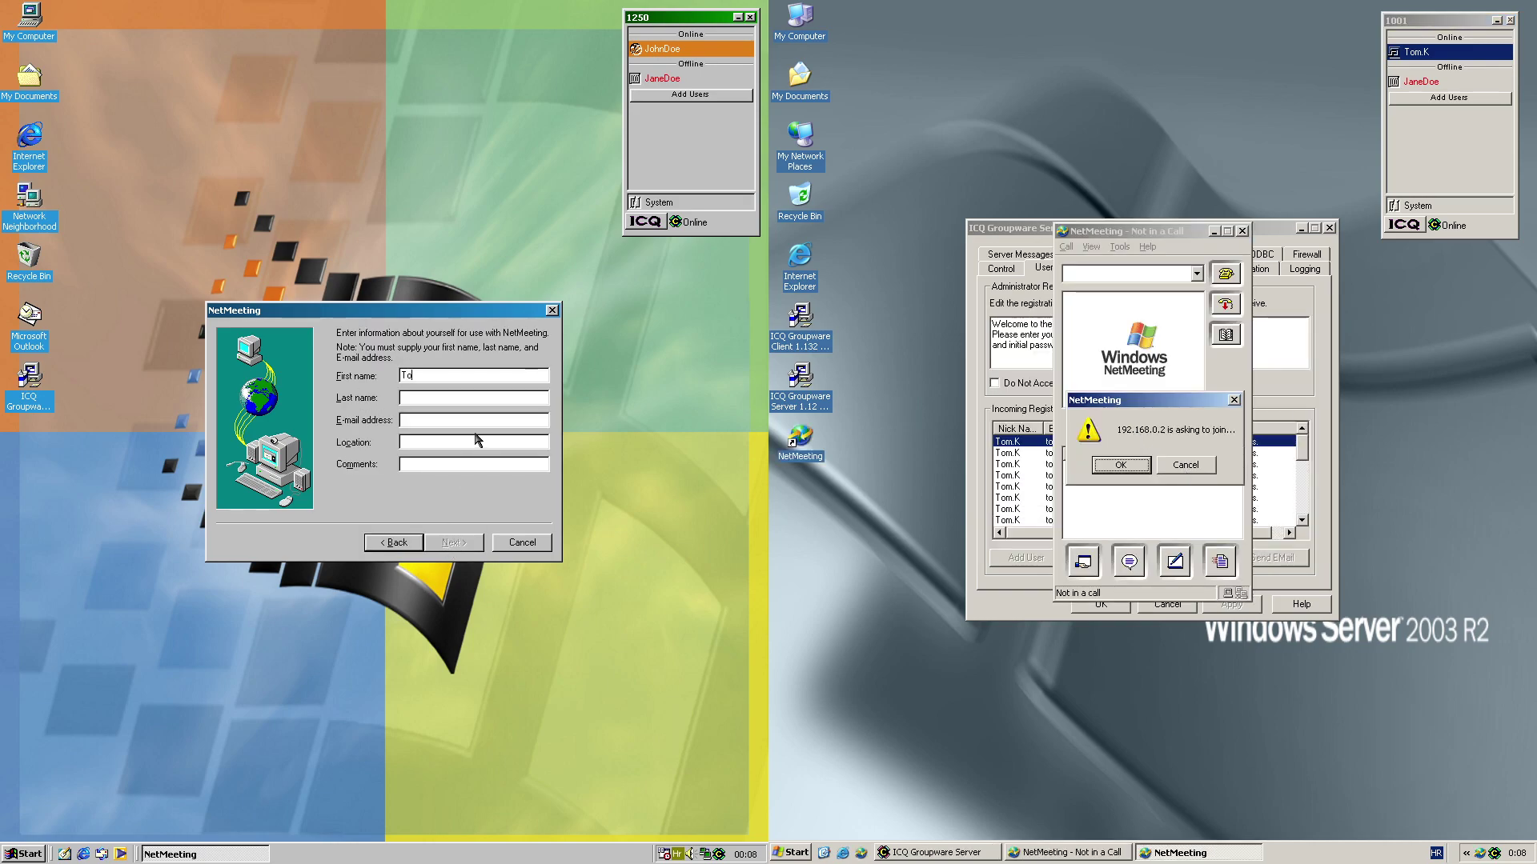
text(Kobalt)
key(Tab)
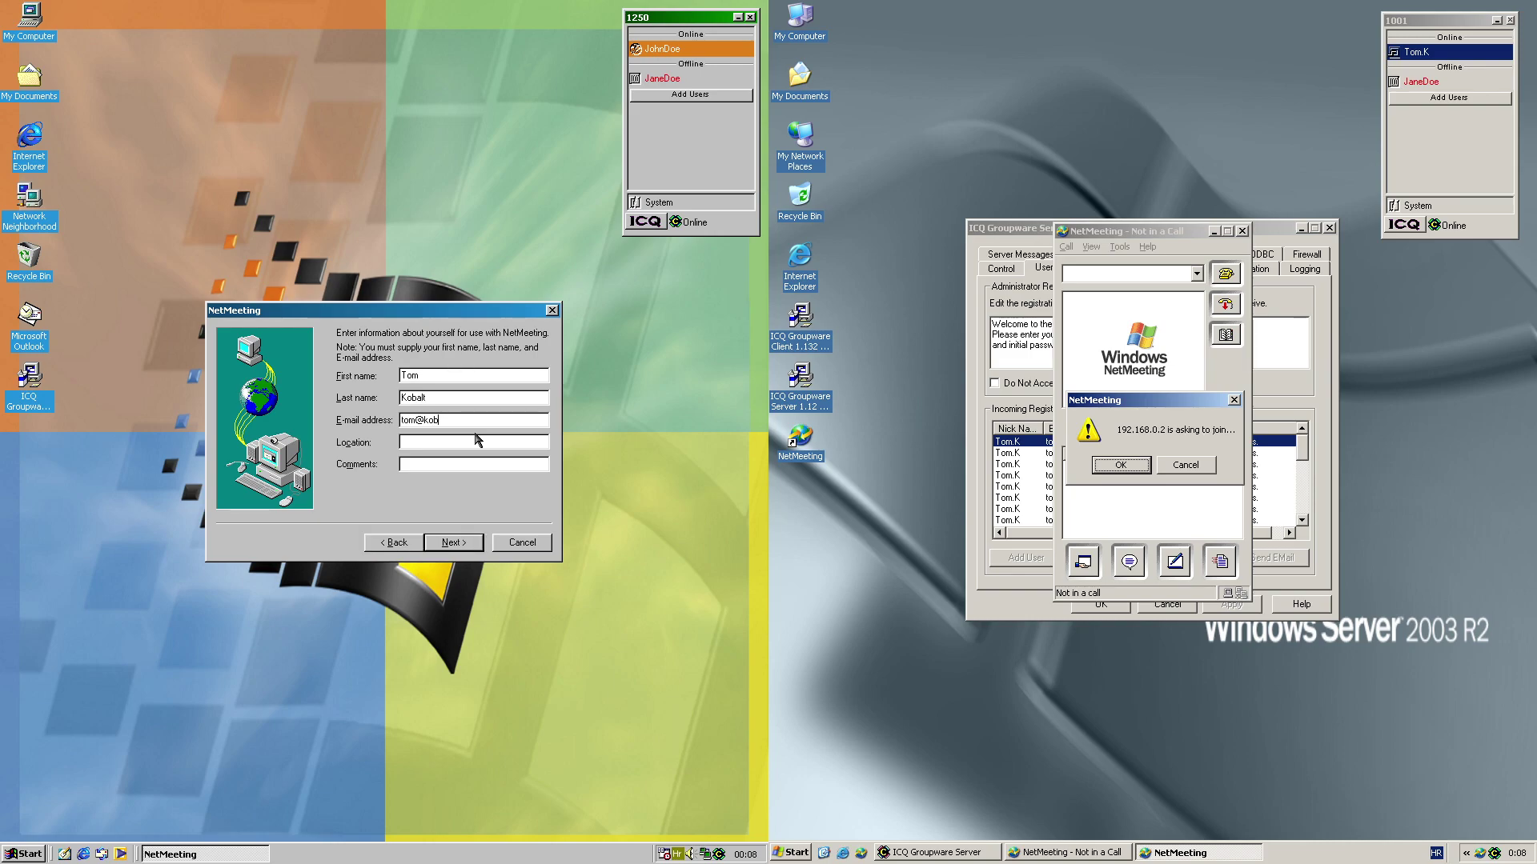
click(464, 541)
key(Return)
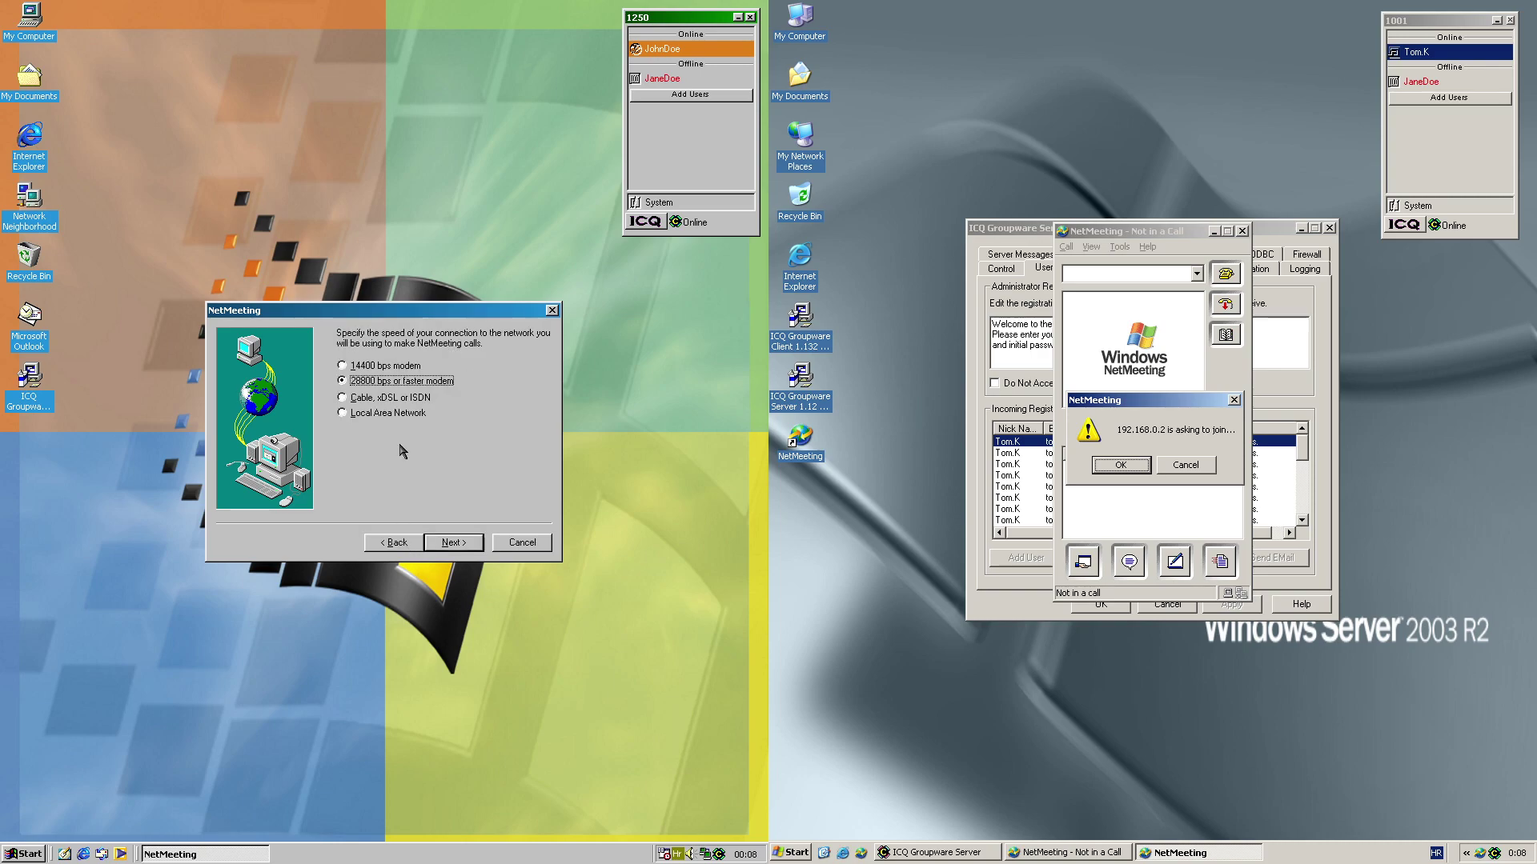
Pick the left machine's connection speed and finish the audio tuning pages
click(392, 417)
click(448, 542)
click(444, 545)
click(444, 544)
click(444, 544)
click(444, 544)
click(452, 543)
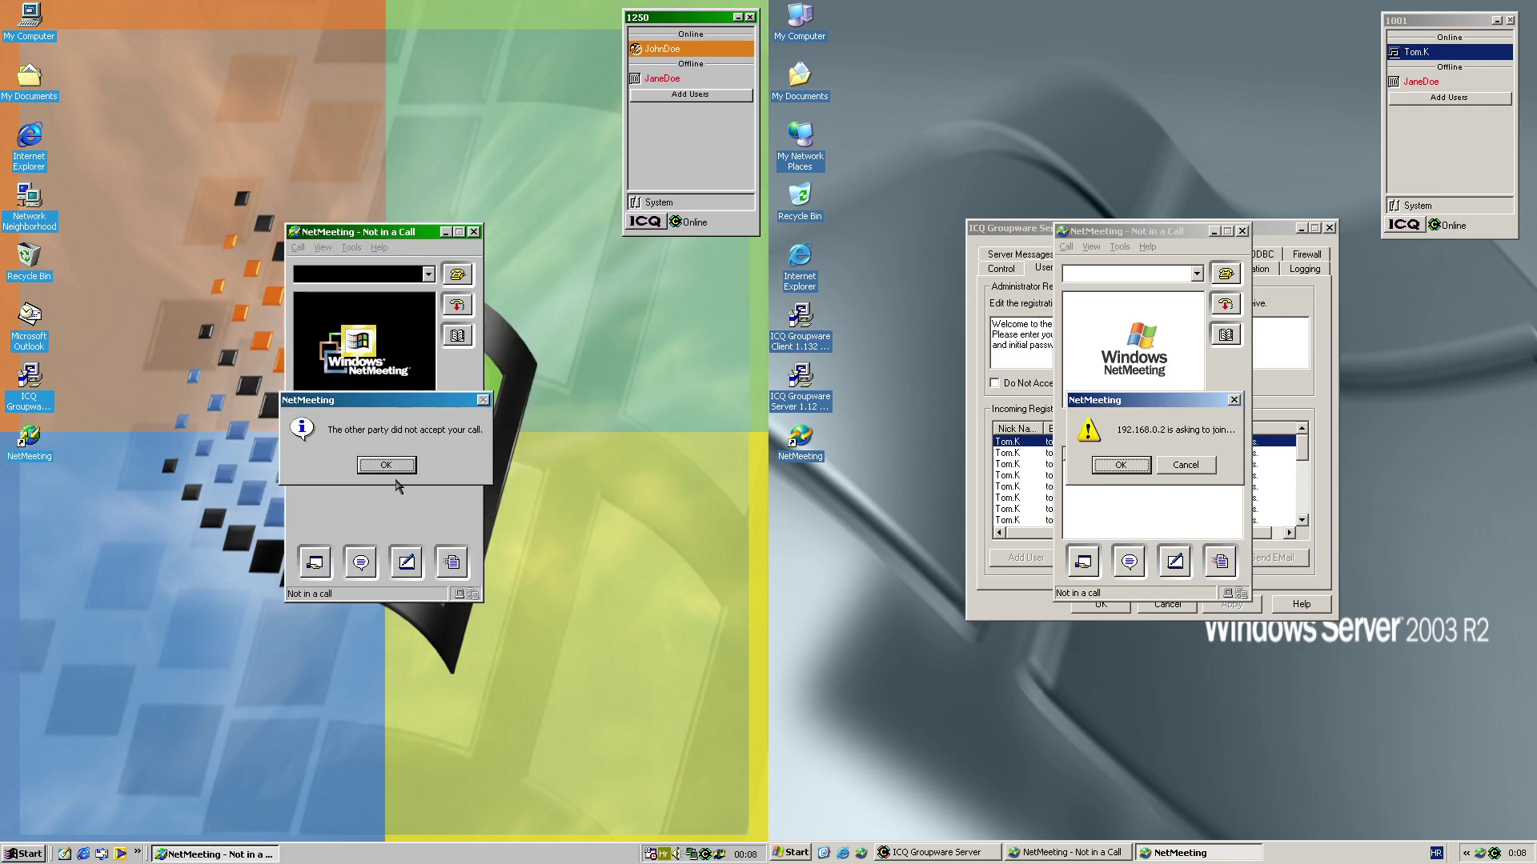
Dismiss the not-accepted notice, admit and accept the call, then open the program-sharing options
click(385, 466)
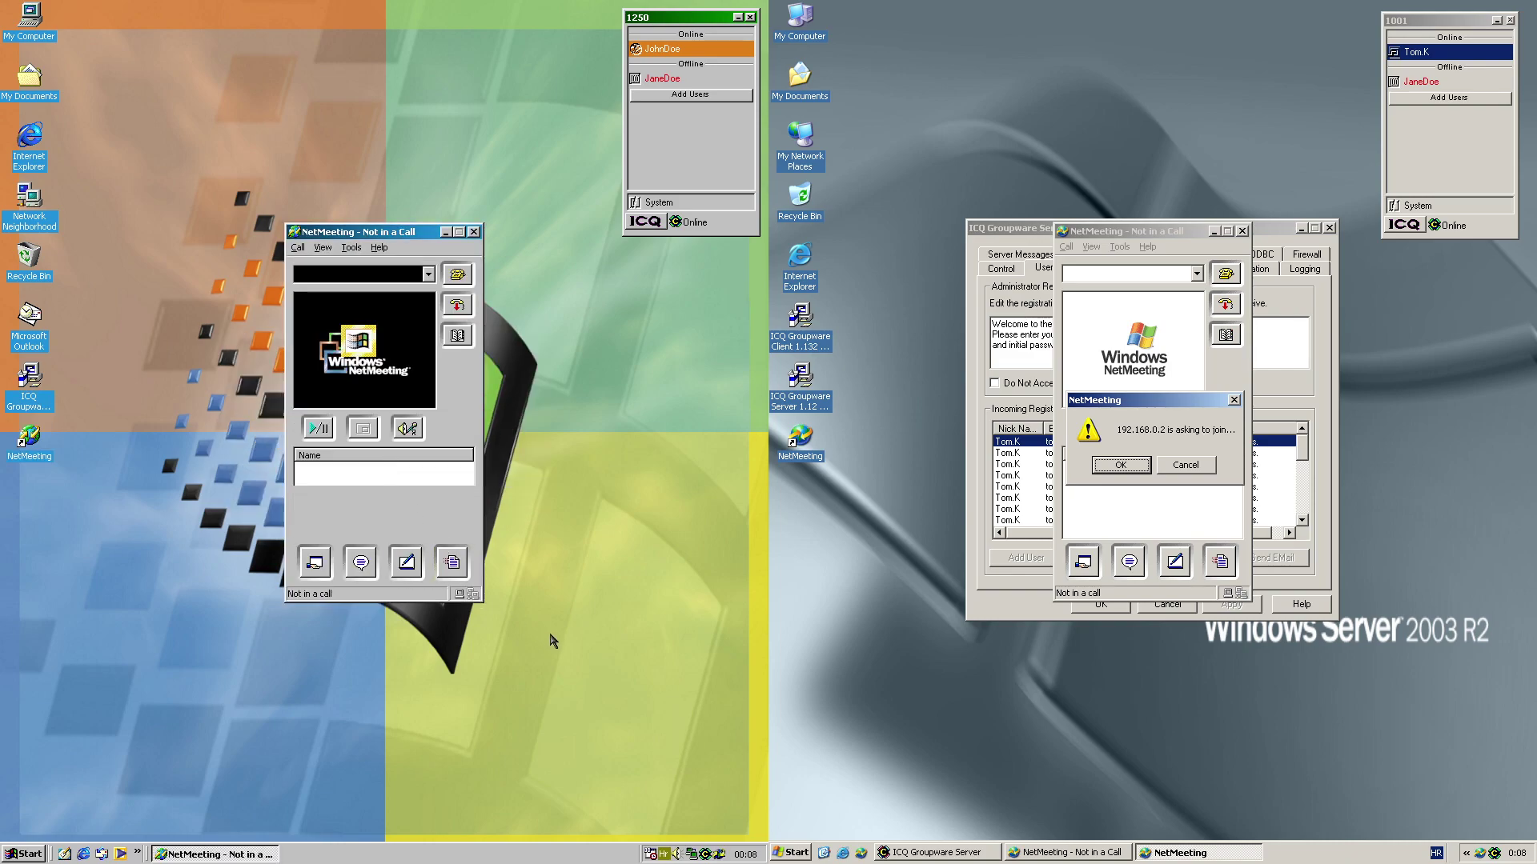
click(1122, 465)
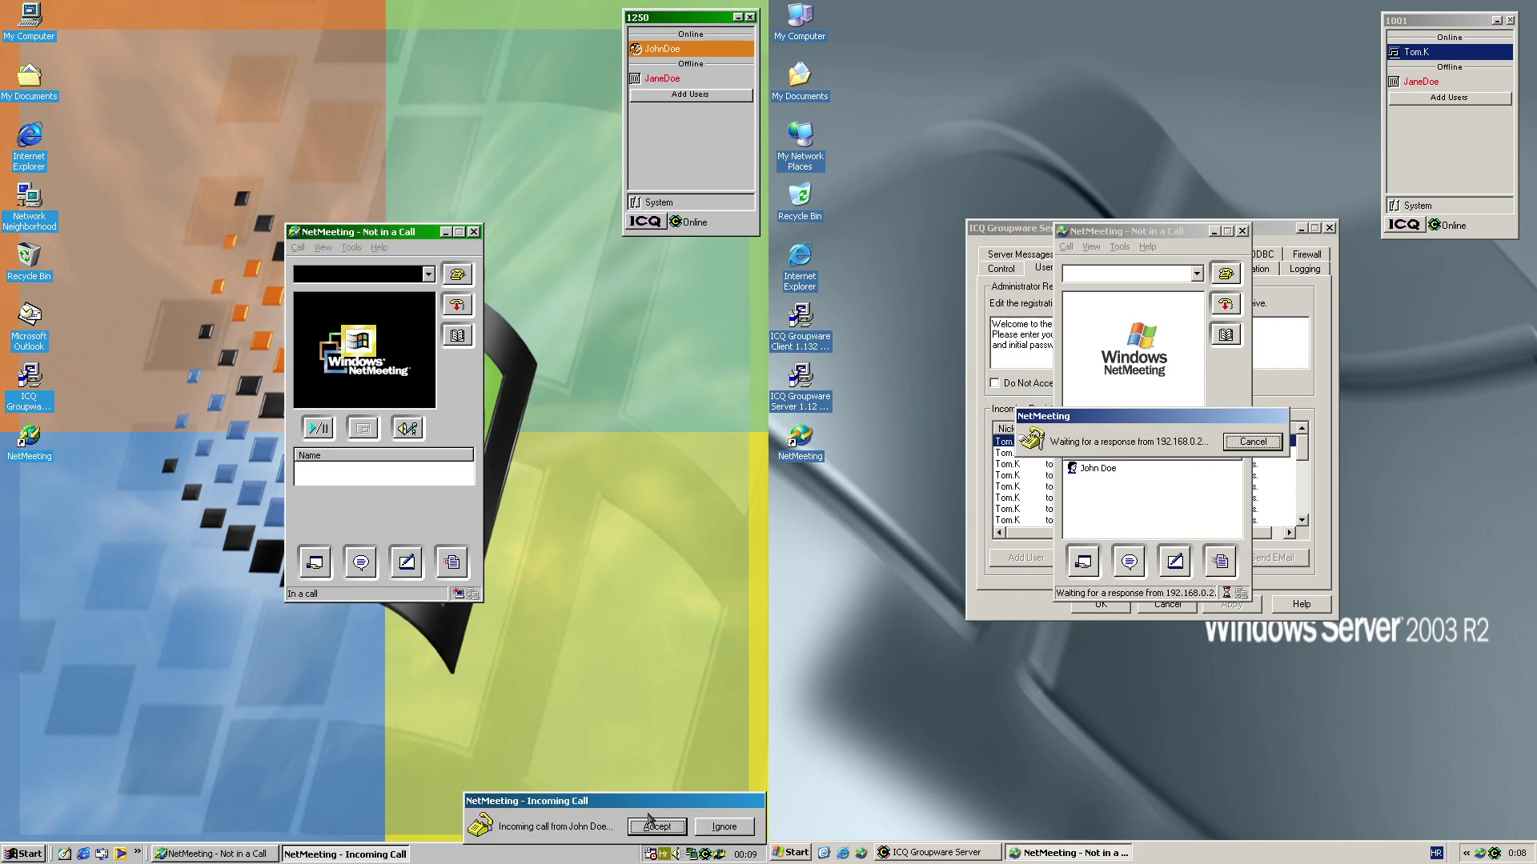
click(663, 829)
click(408, 525)
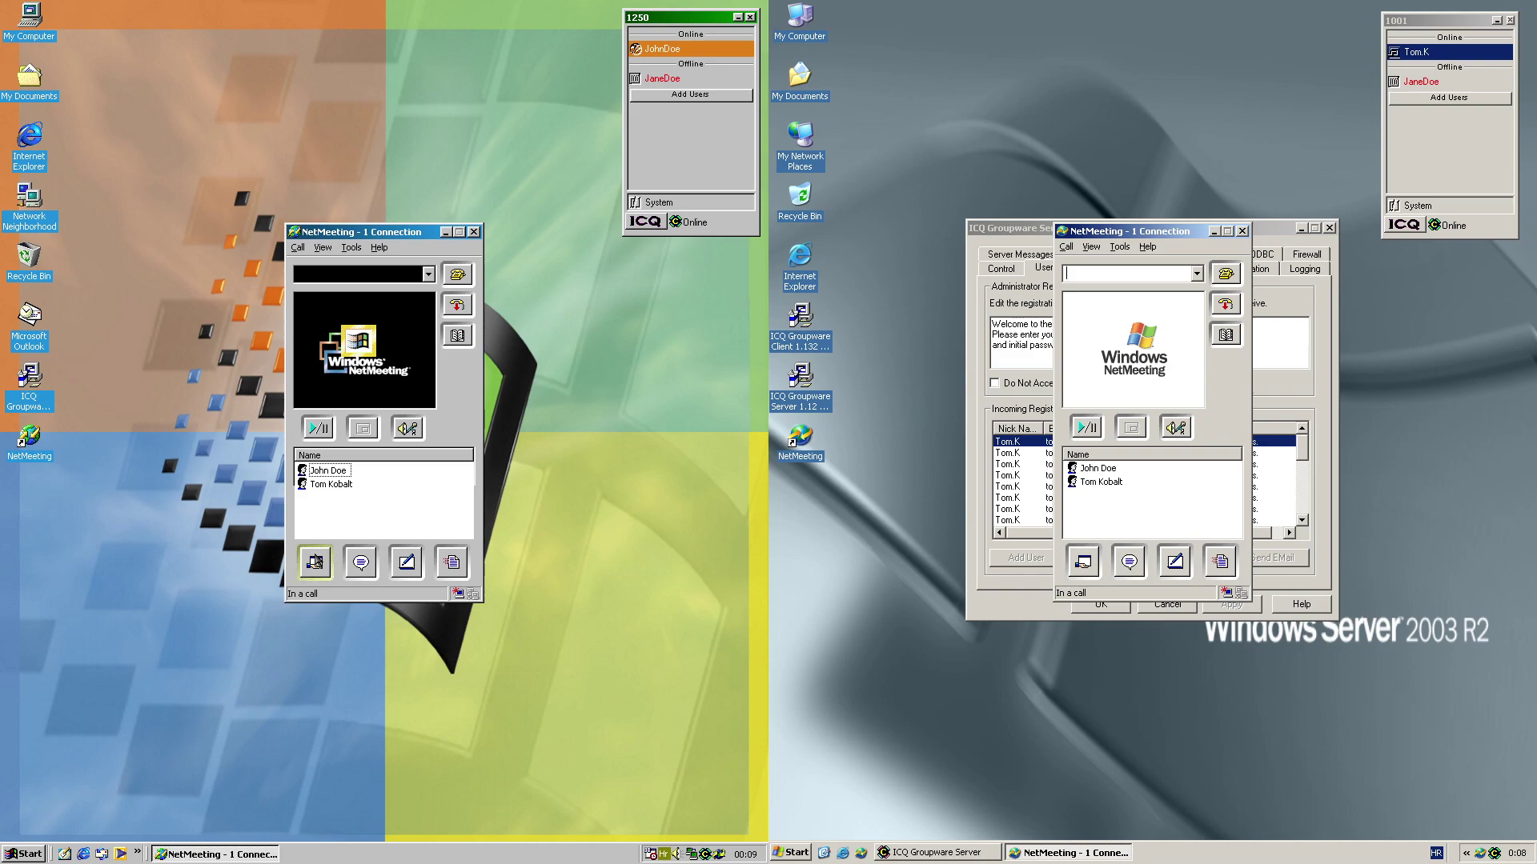
click(315, 562)
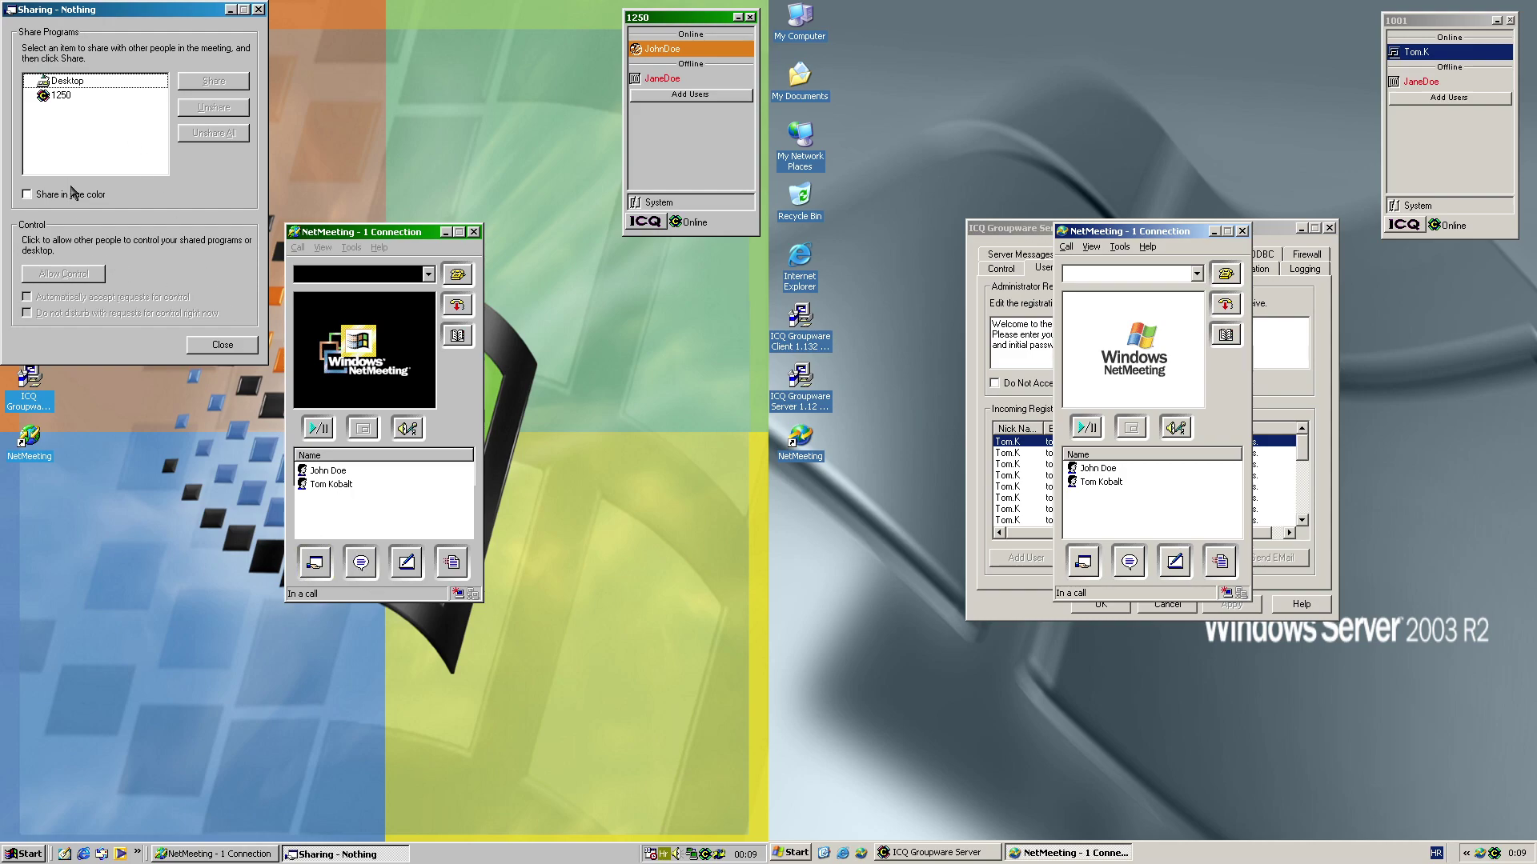
Share the whole desktop and maximize the shared desktop viewer
click(128, 81)
click(222, 81)
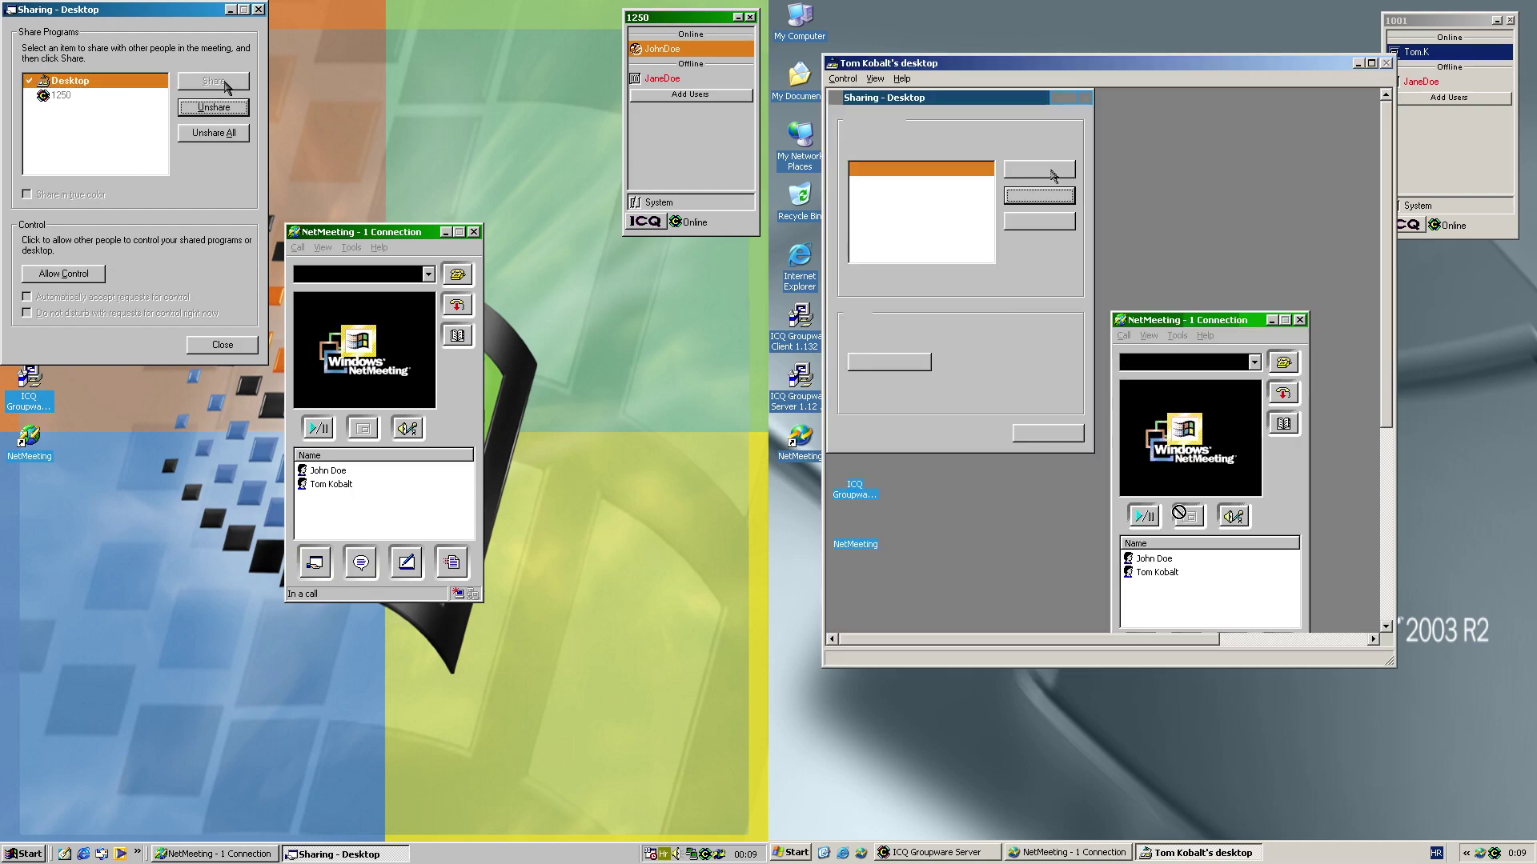
double_click(1020, 64)
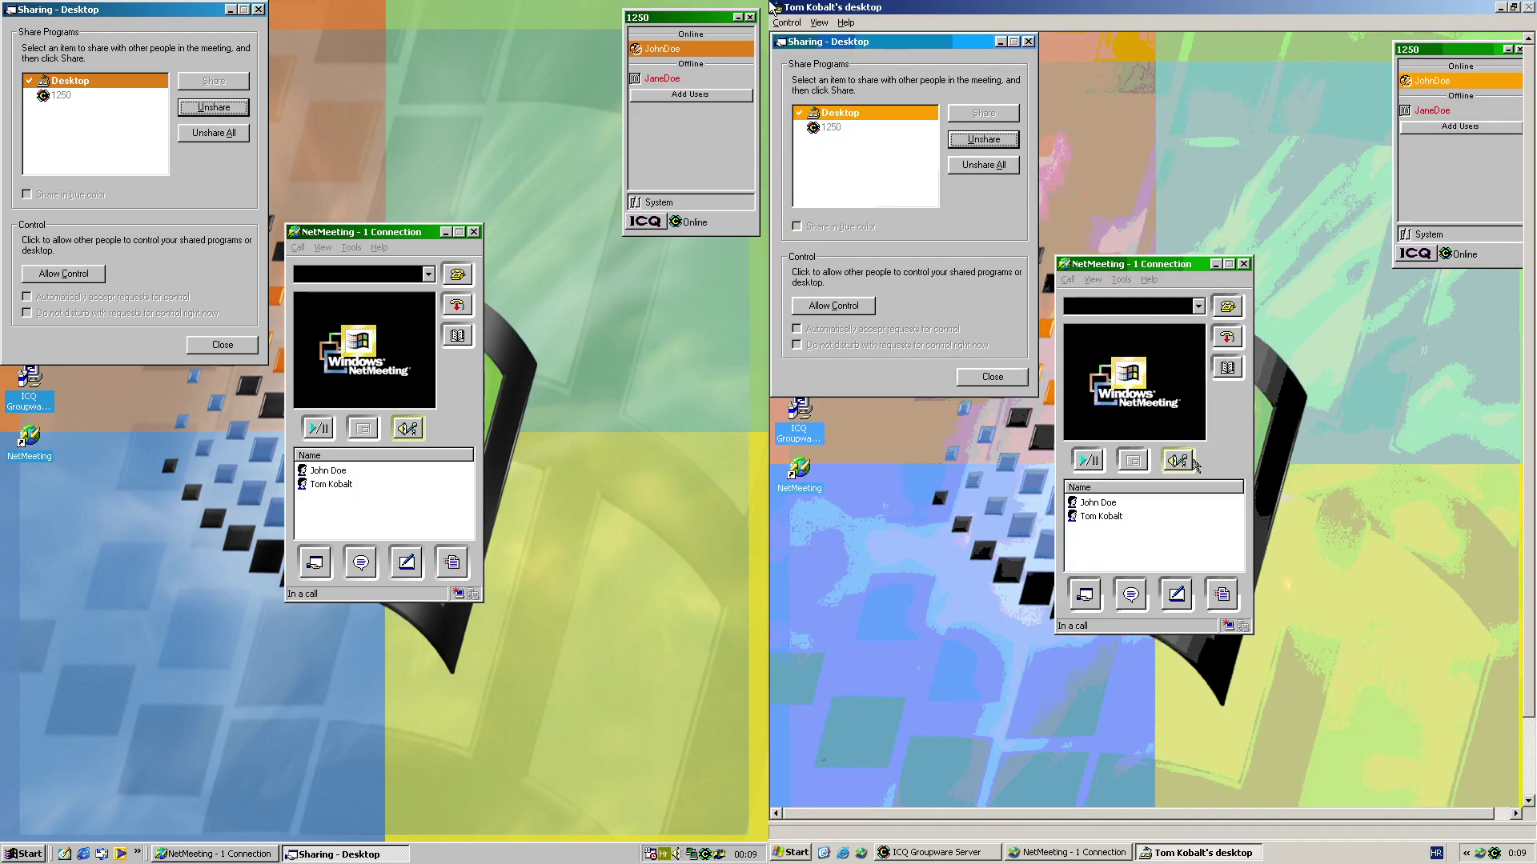
Allow control with automatic acceptance, then request control from the viewer
click(796, 24)
click(64, 273)
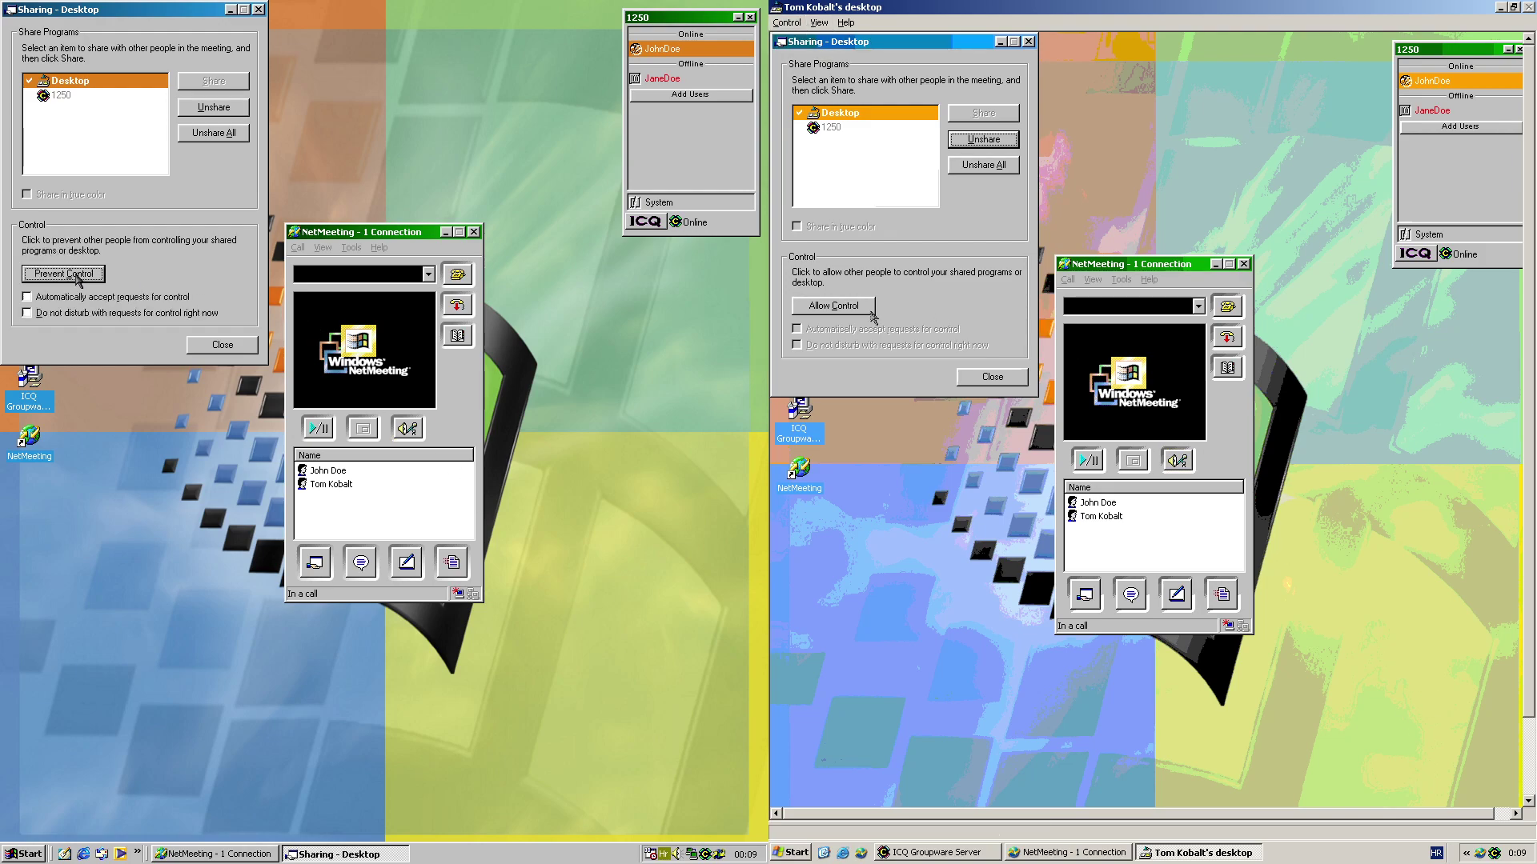
click(128, 298)
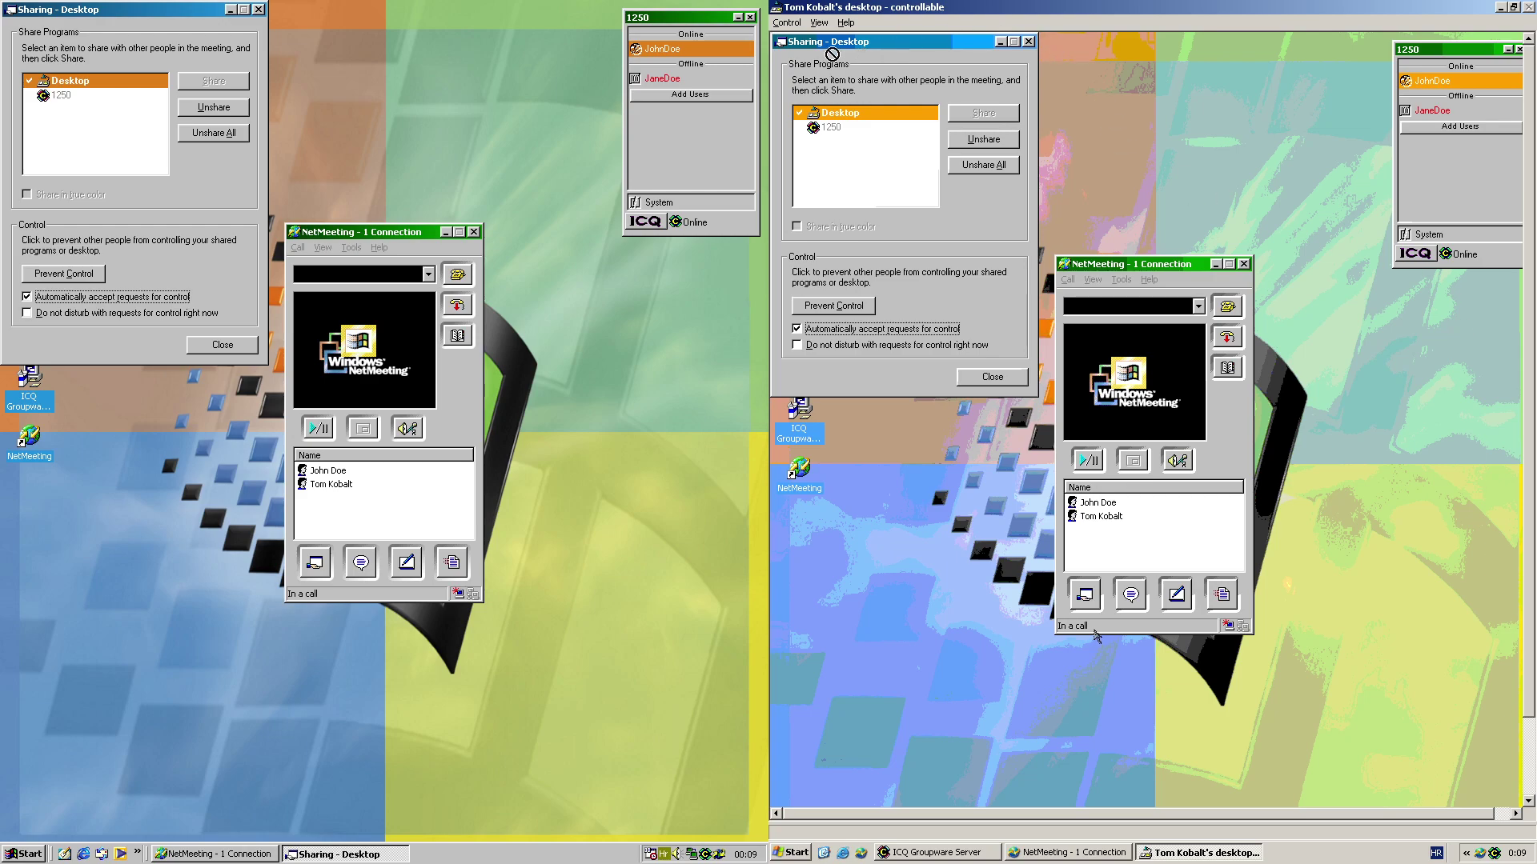
click(797, 25)
click(817, 42)
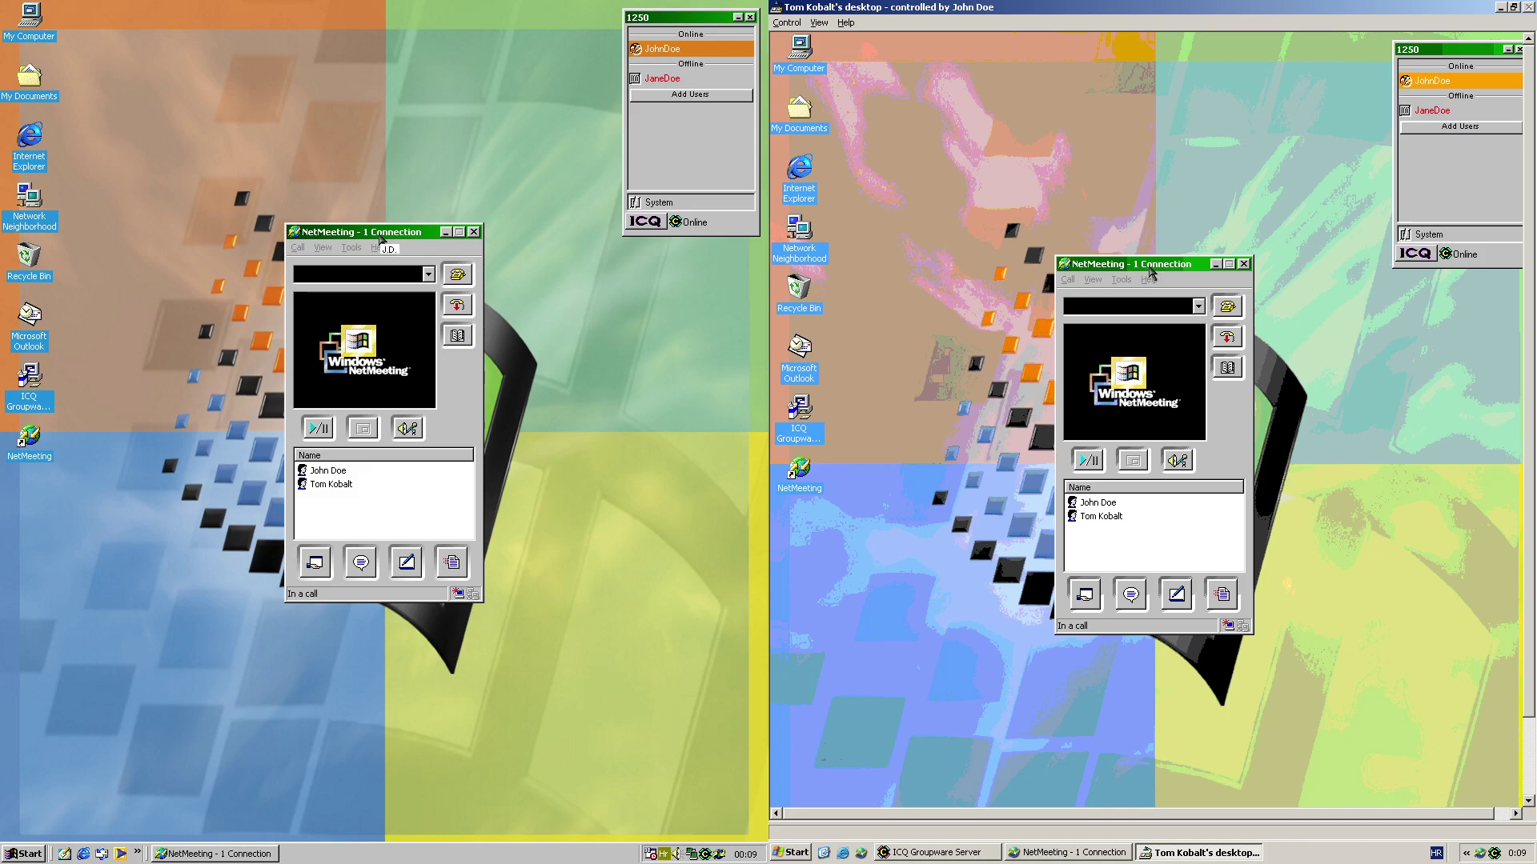
Move the conference window to the top and send "Hello." in a new chat
drag(1146, 265, 1190, 190)
drag(968, 165, 1195, 52)
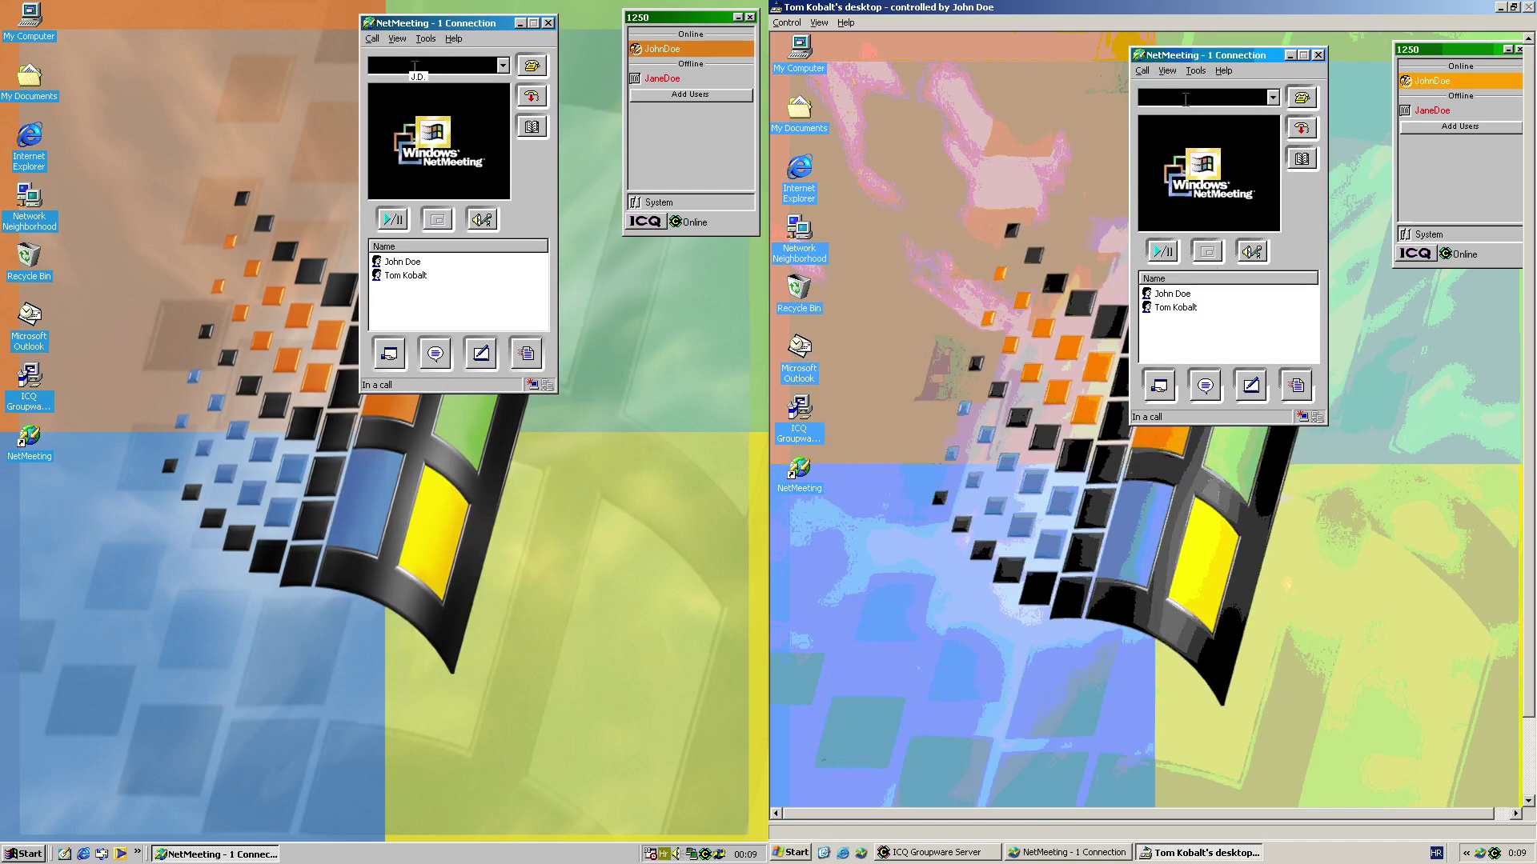
click(1204, 385)
text(Hew)
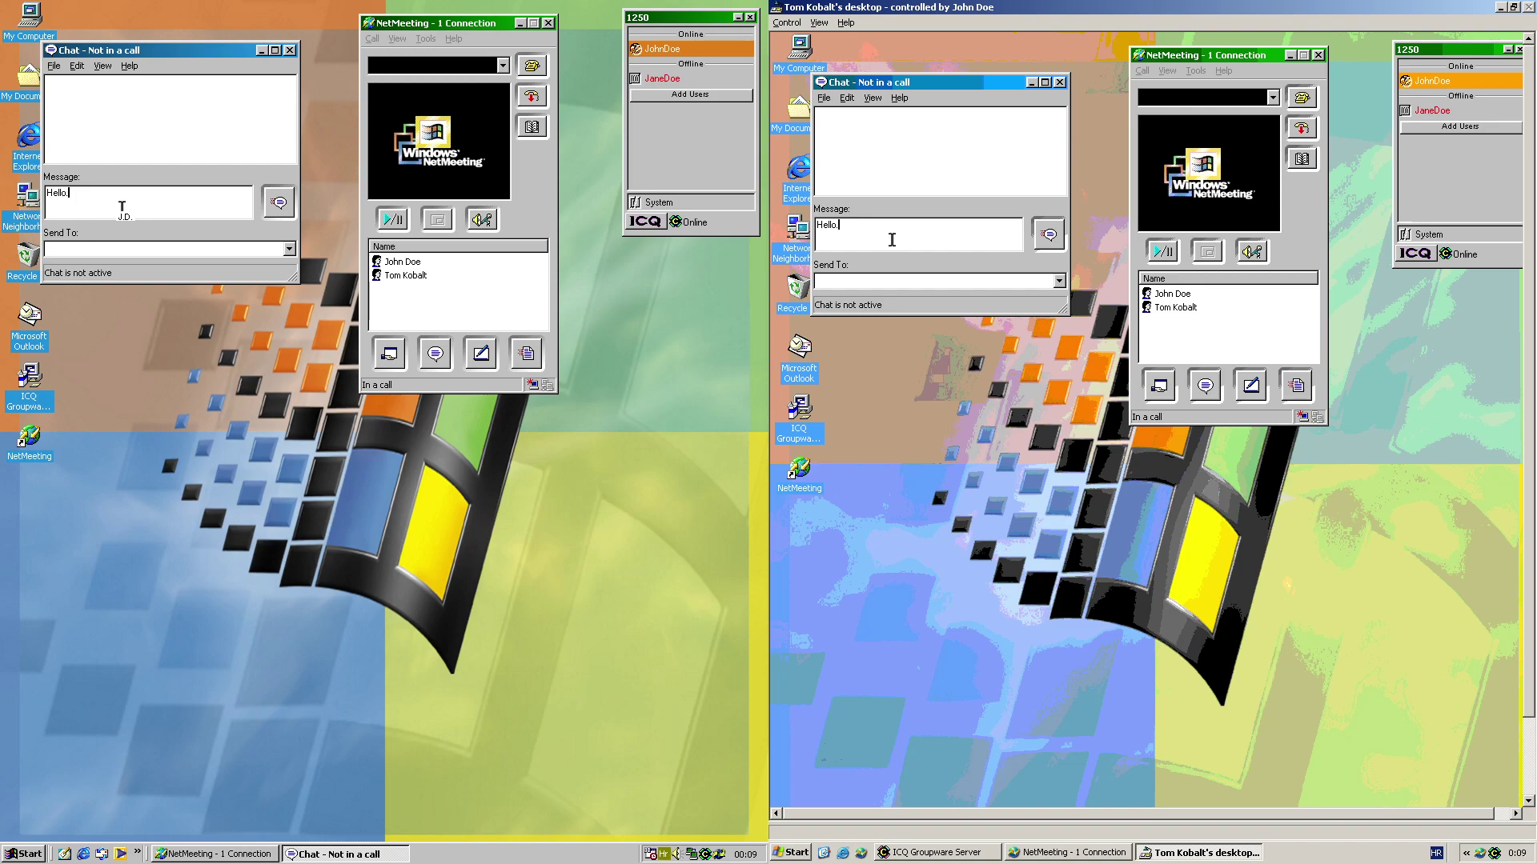
click(264, 205)
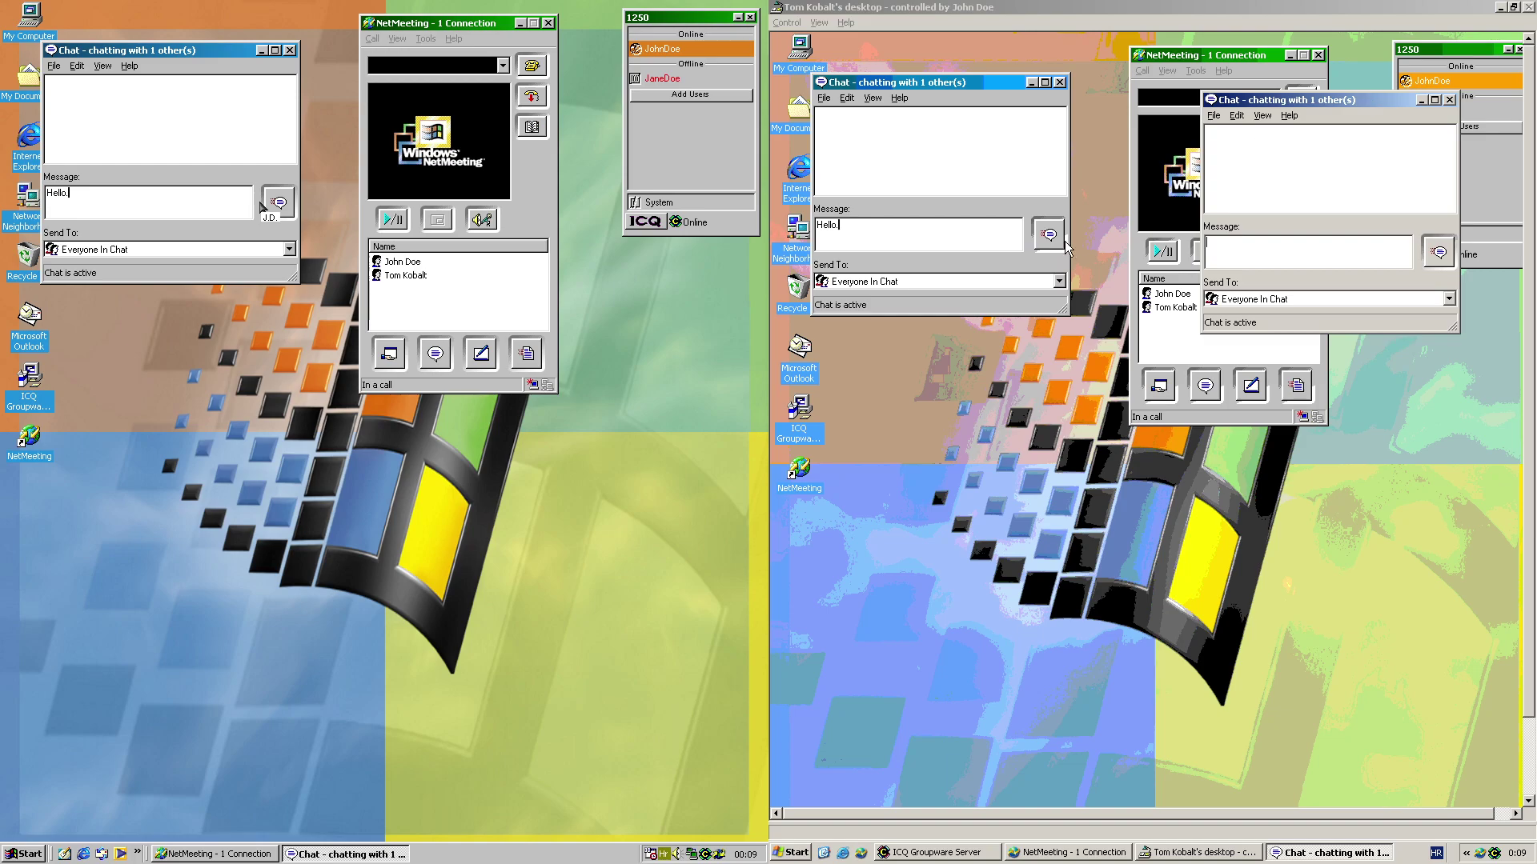
click(278, 202)
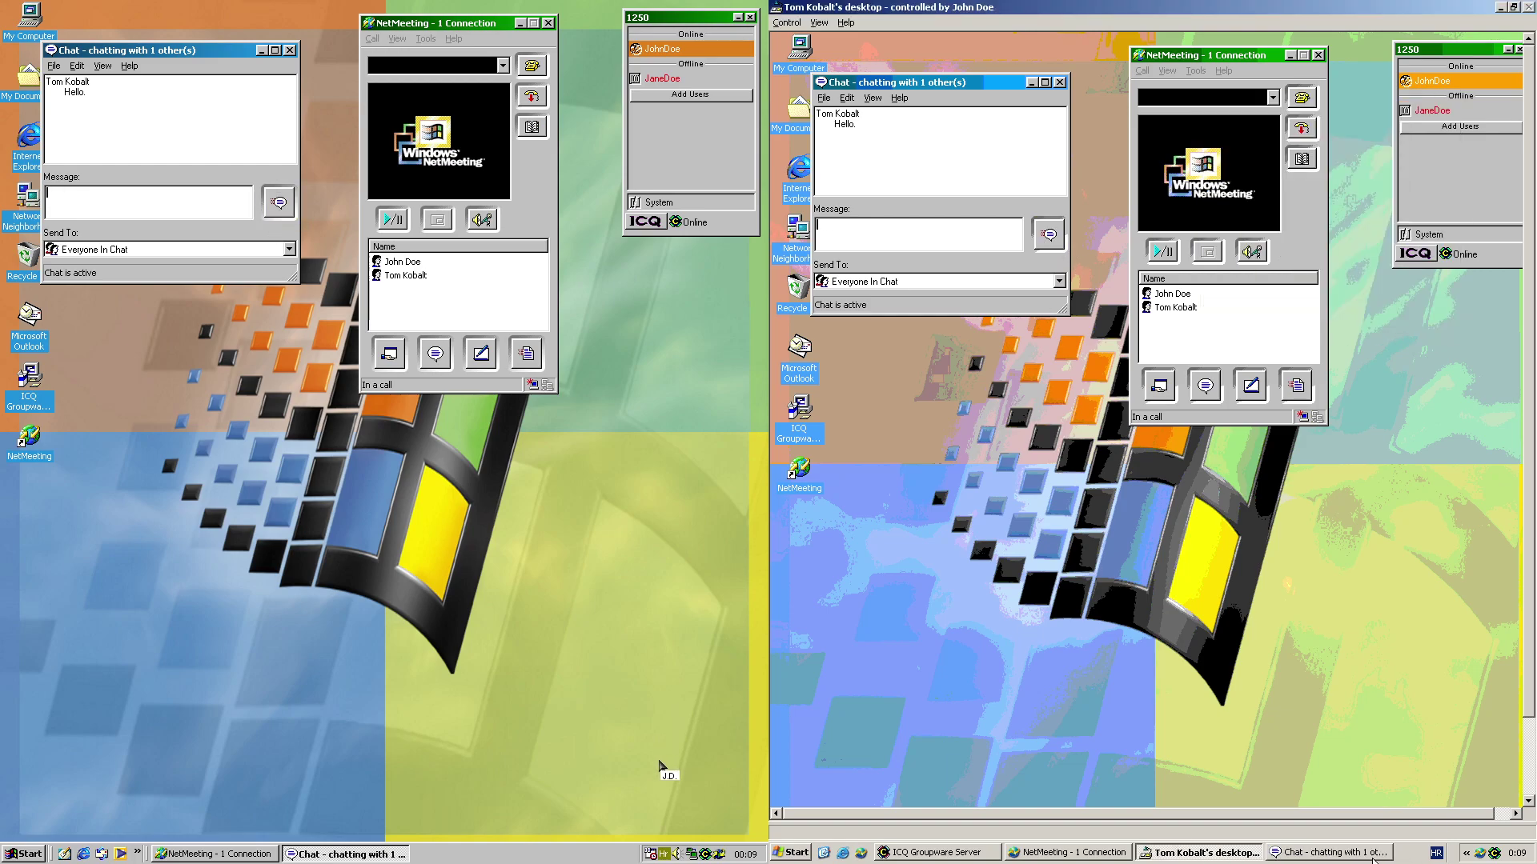
Reply "Hello." from the remote side and close its second chat window
click(1329, 852)
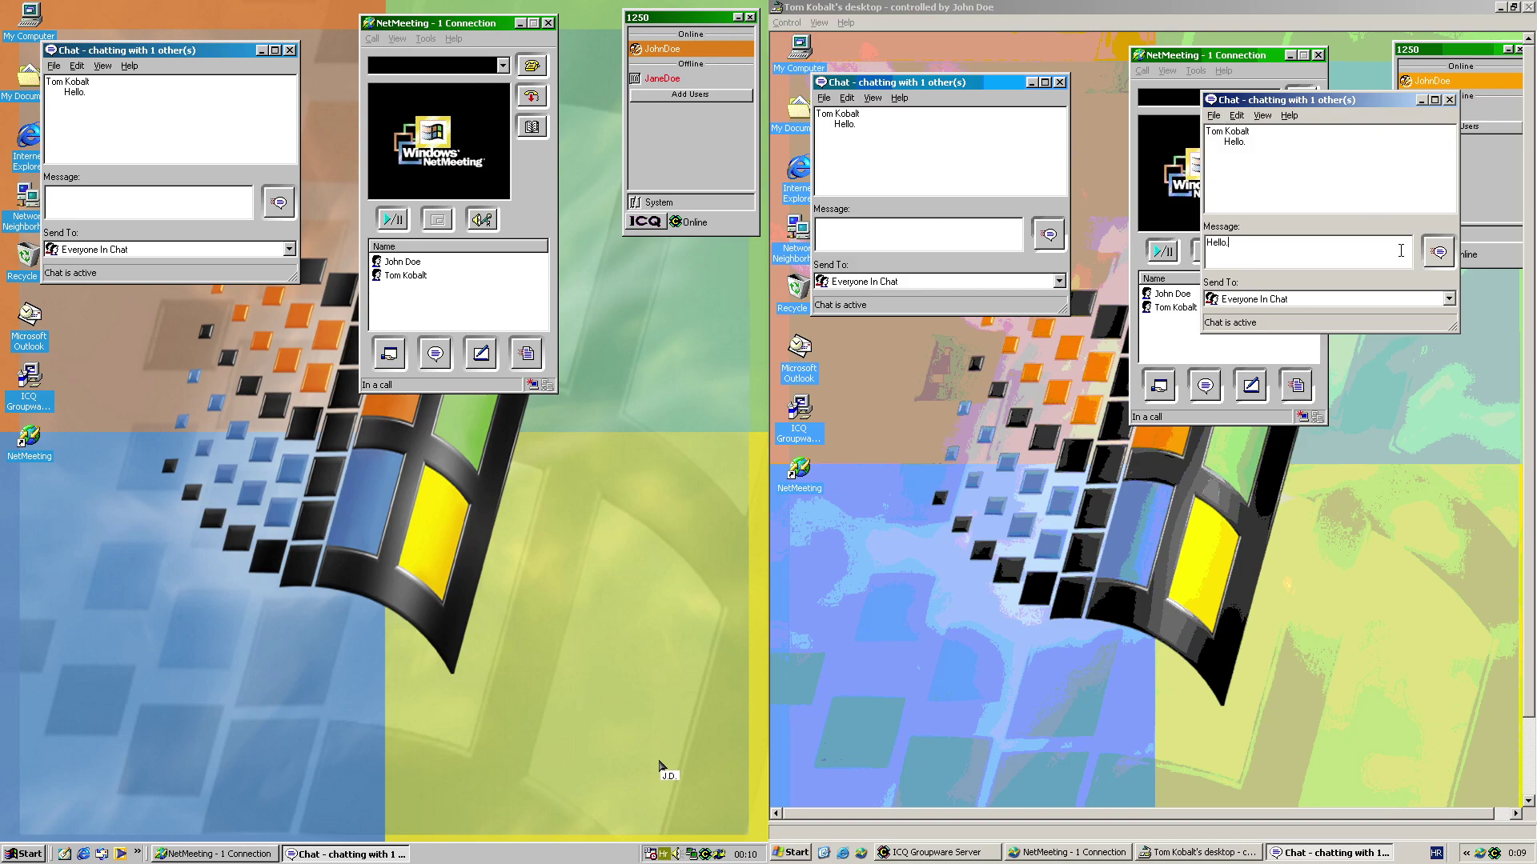
click(1438, 252)
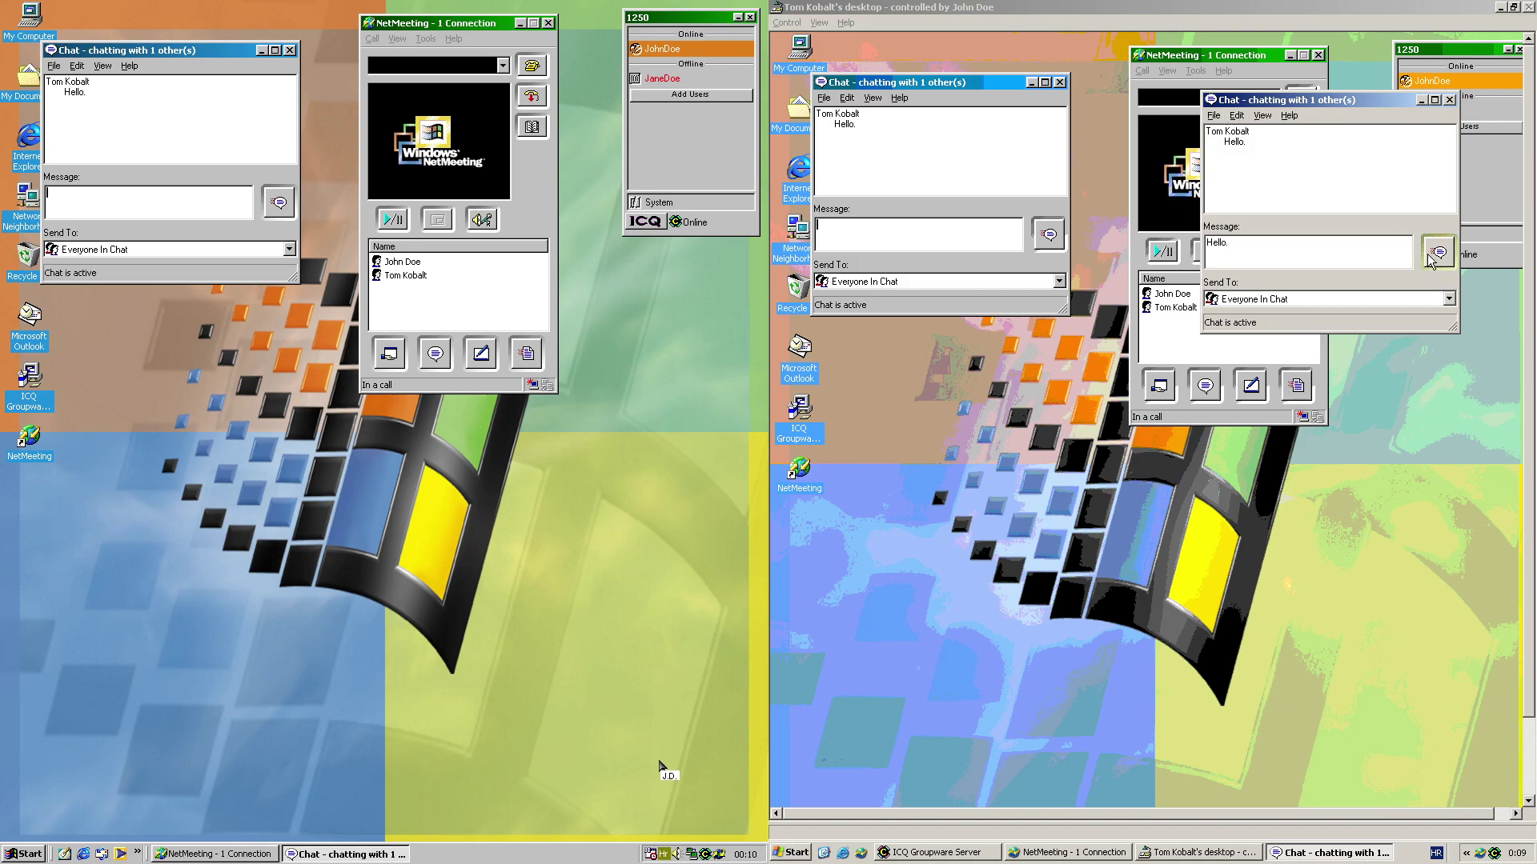
click(1449, 99)
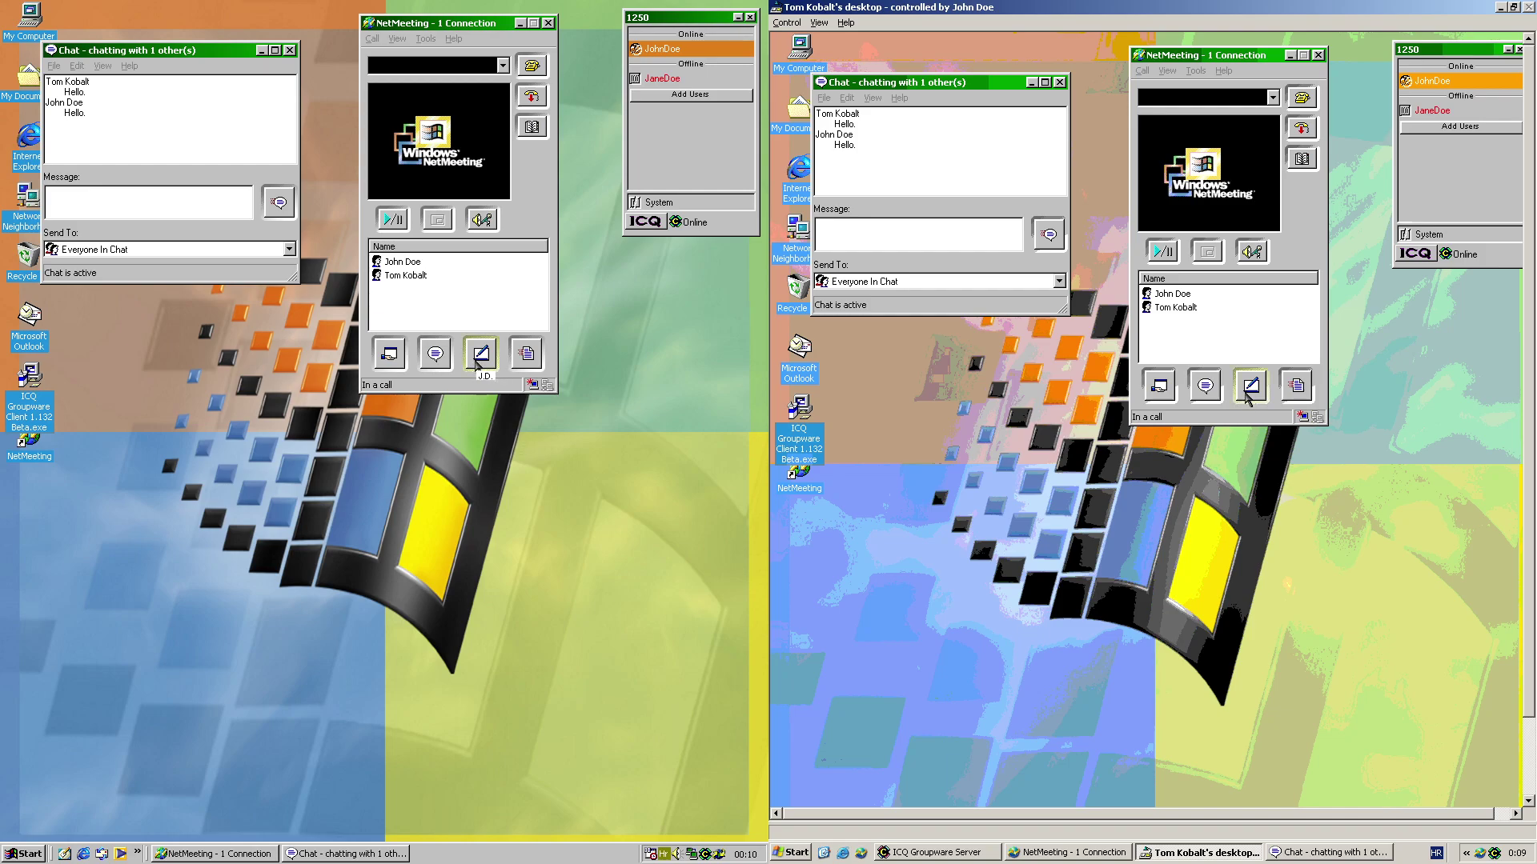
Open the shared whiteboard, enlarge it on the right desktop, and draw a freehand scribble
click(477, 365)
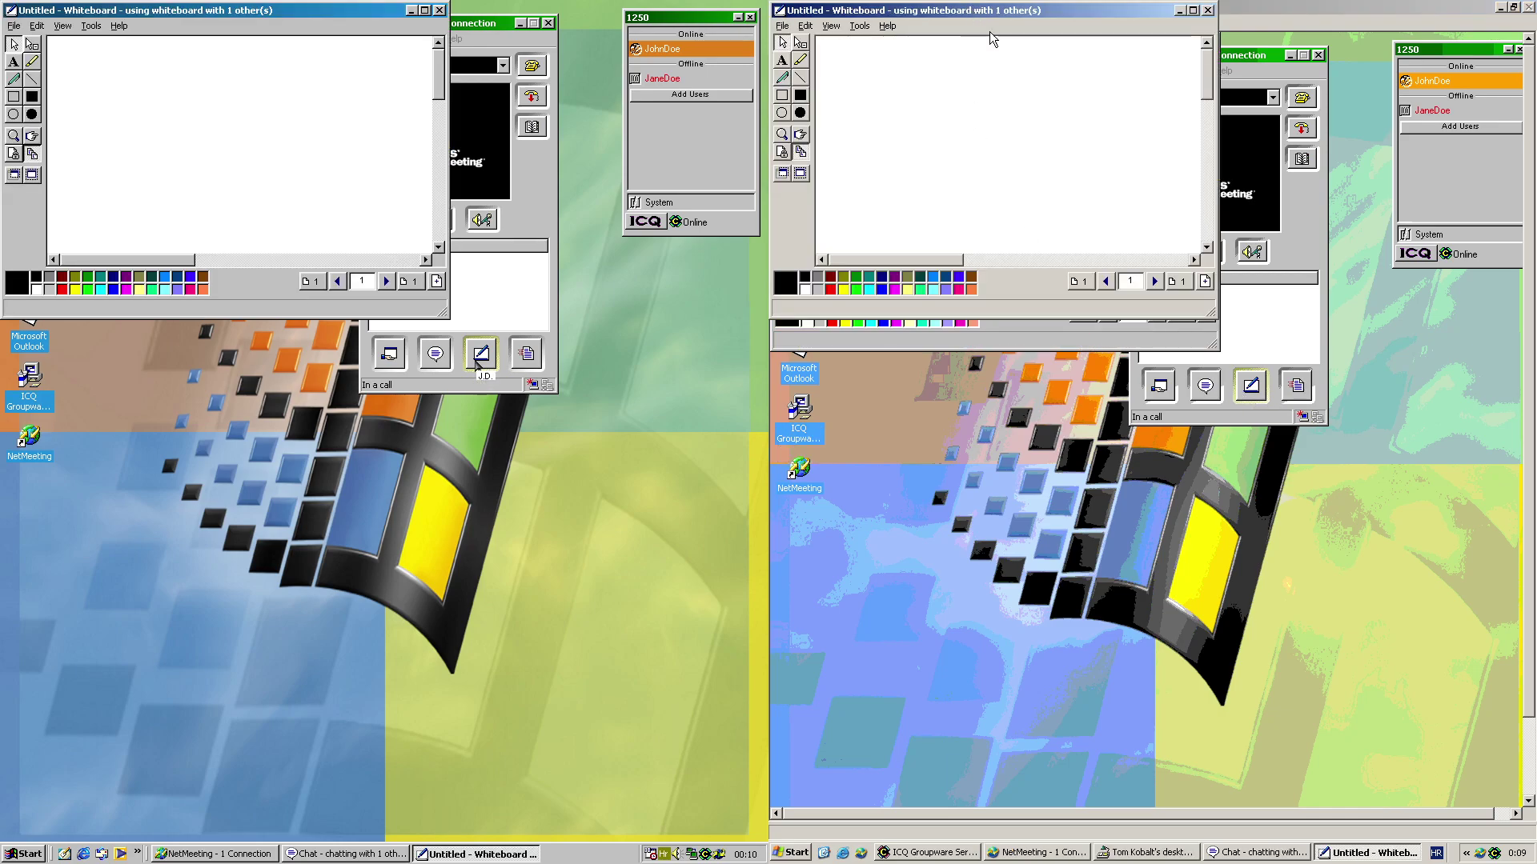
drag(1212, 311, 1459, 632)
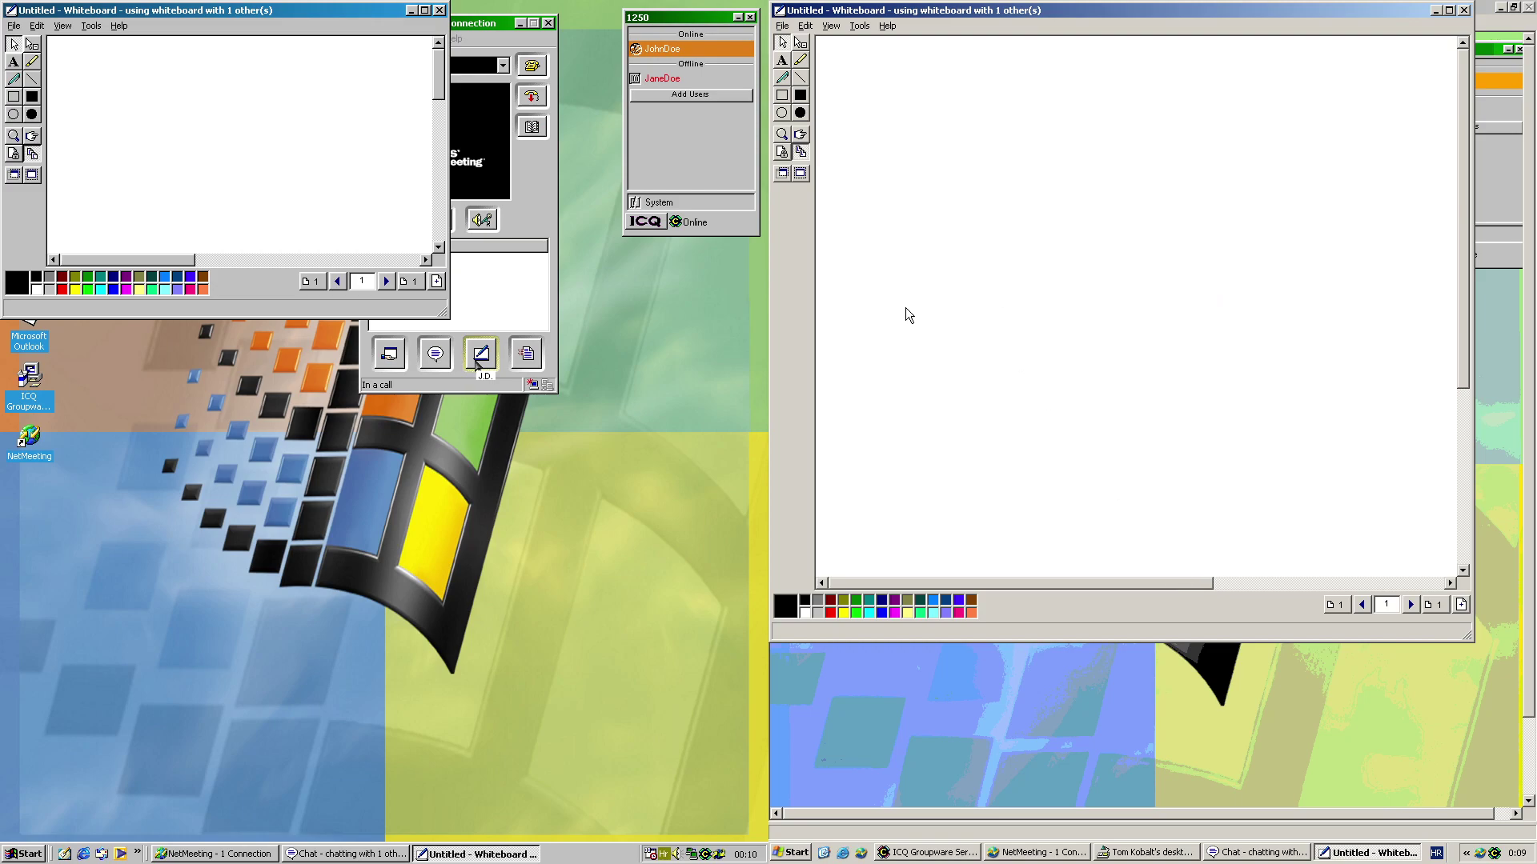
click(782, 78)
mouse_move(833, 65)
mouse_down()
mouse_move(978, 207)
mouse_move(1125, 401)
mouse_move(1312, 184)
mouse_move(1361, 200)
mouse_move(1154, 389)
mouse_up()
scroll(1365, 531, down, 4)
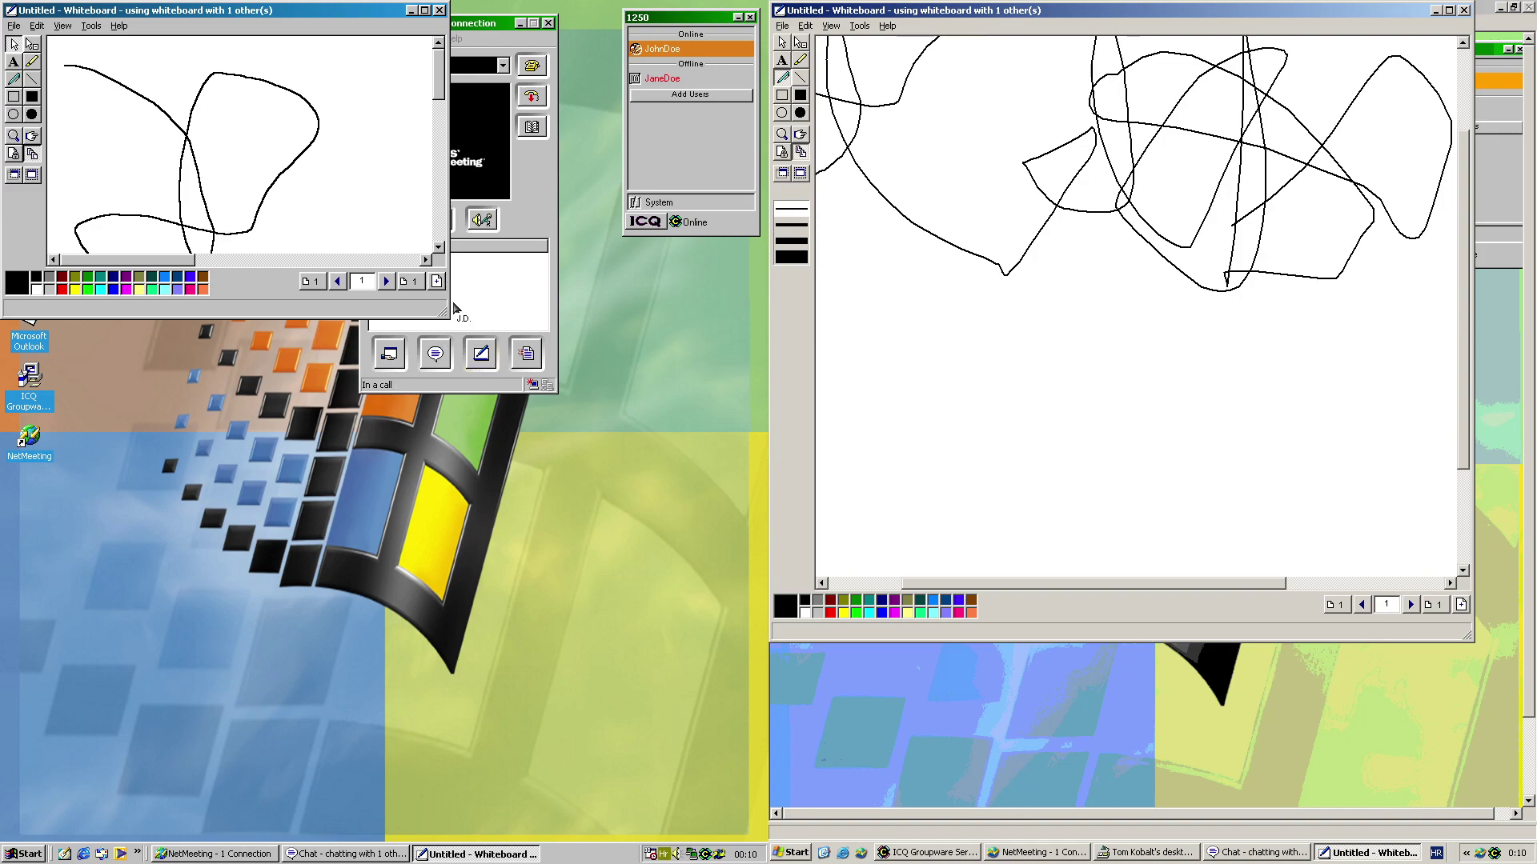
Enlarge the left whiteboard and draw a black filled rectangle, trying a move then undoing it
mouse_move(442, 310)
mouse_down()
mouse_move(601, 653)
mouse_move(690, 759)
mouse_up()
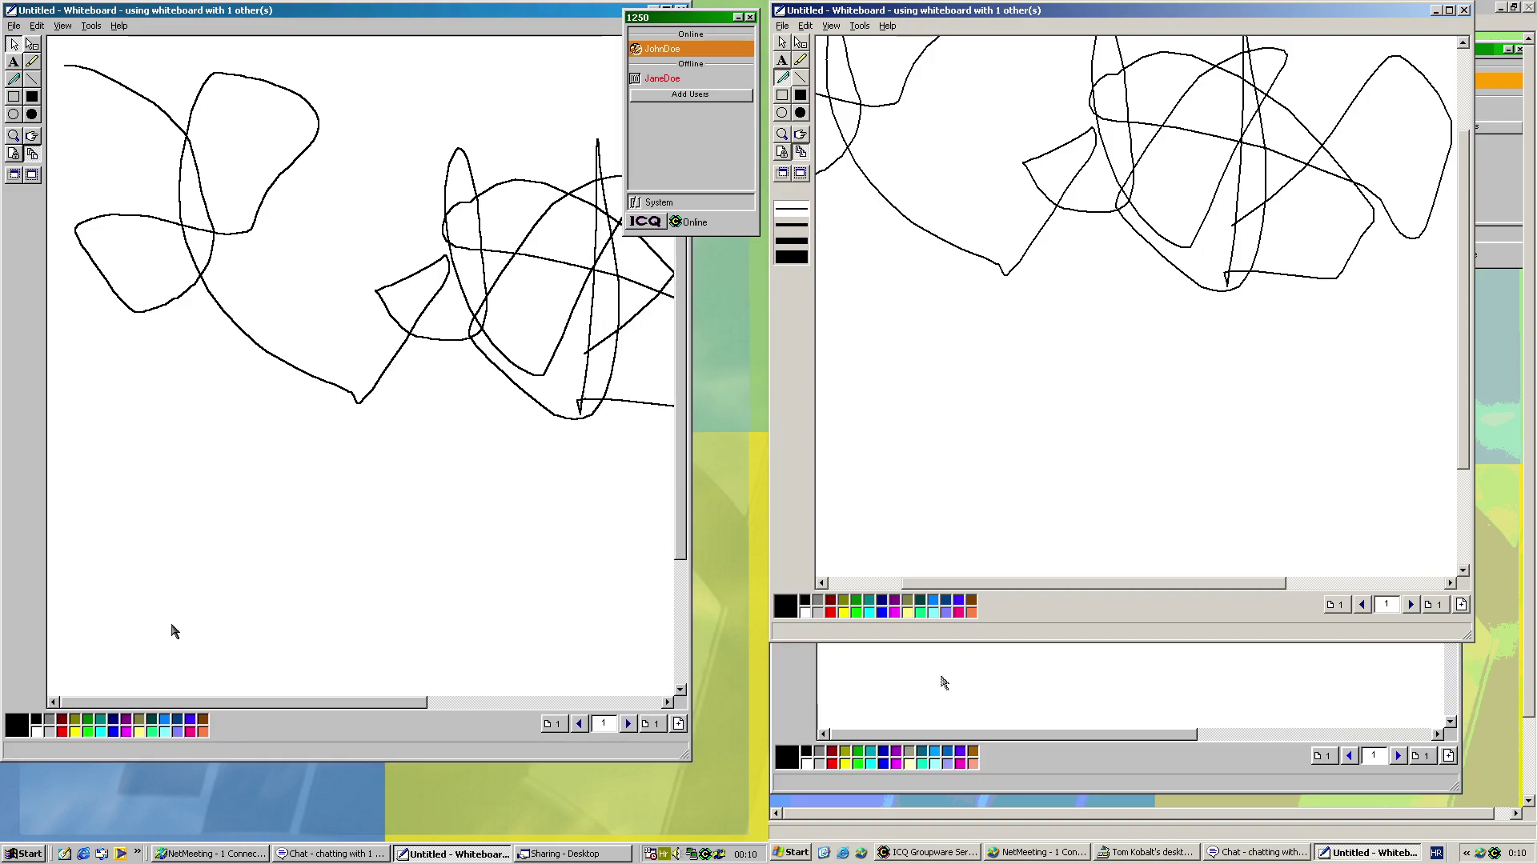
click(32, 96)
mouse_move(95, 123)
mouse_down()
mouse_move(176, 226)
mouse_move(422, 412)
mouse_move(652, 172)
mouse_move(463, 132)
mouse_up()
click(14, 44)
drag(263, 170, 352, 326)
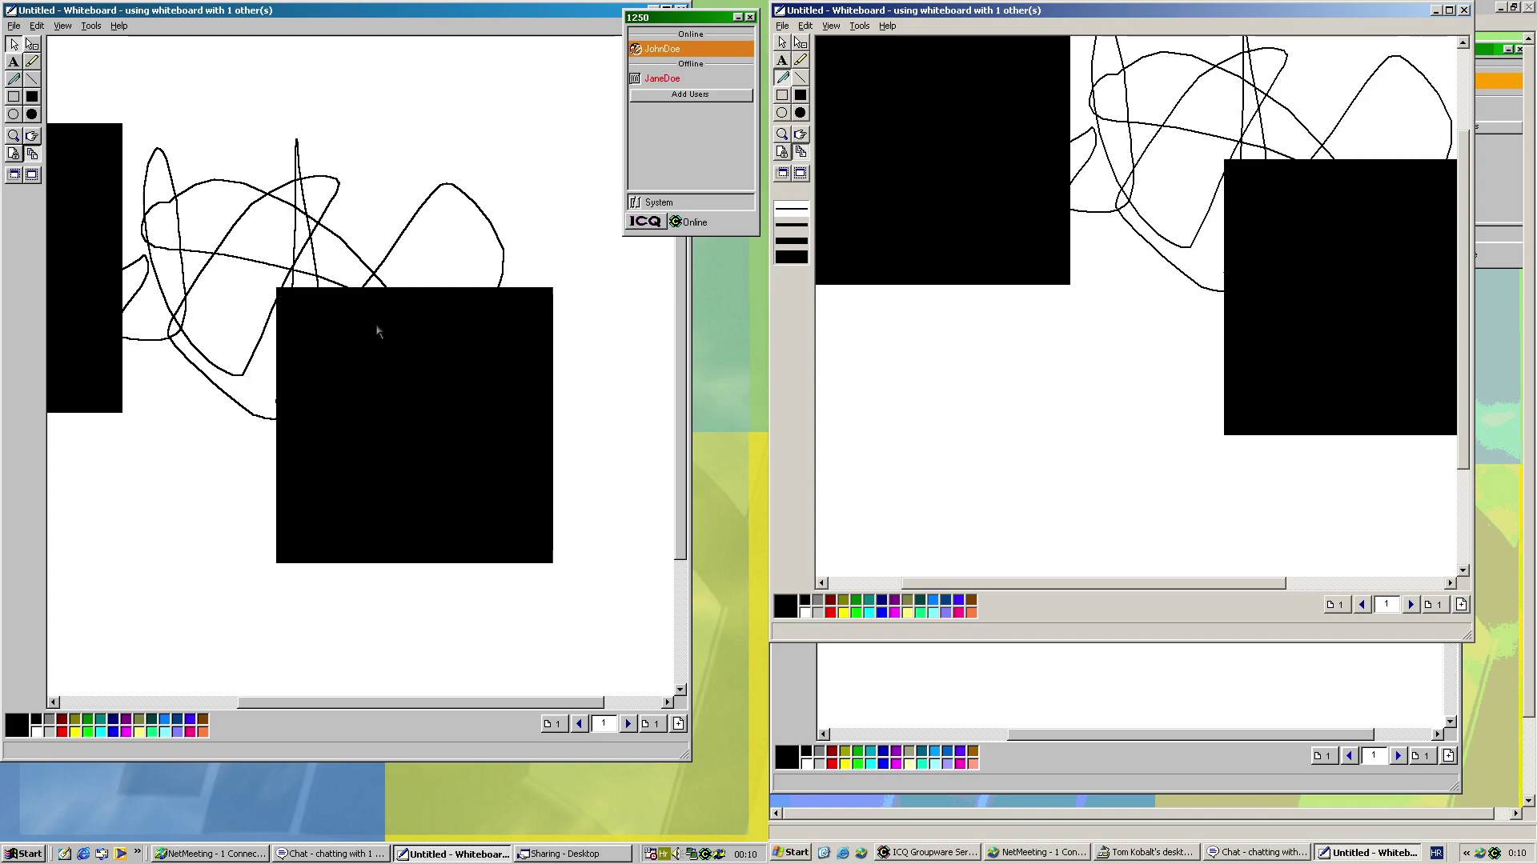
drag(362, 392, 362, 392)
drag(329, 317, 475, 373)
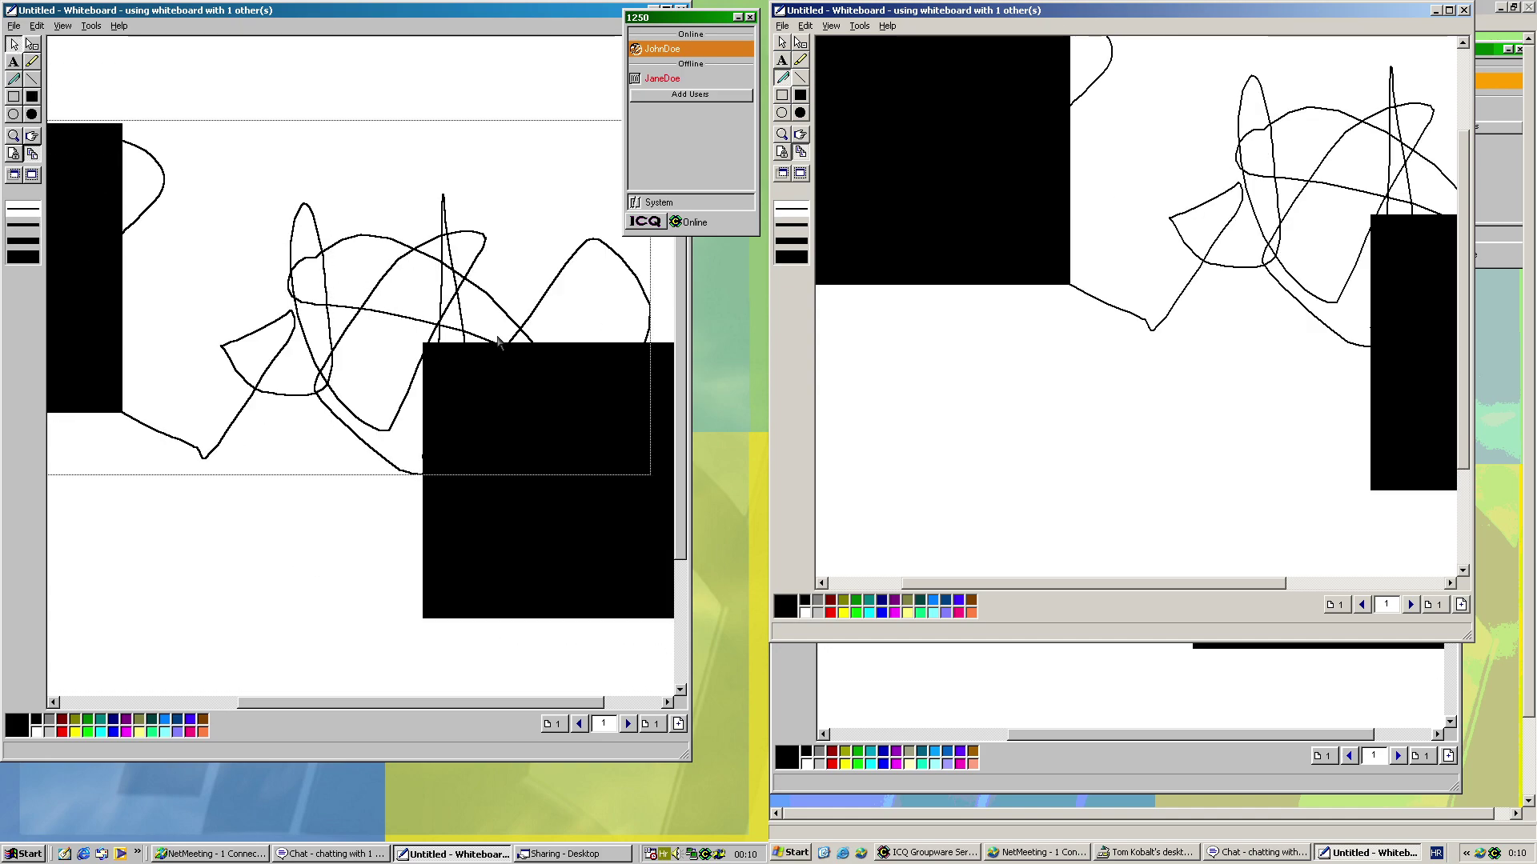
key(ctrl+z)
key(ctrl+z)
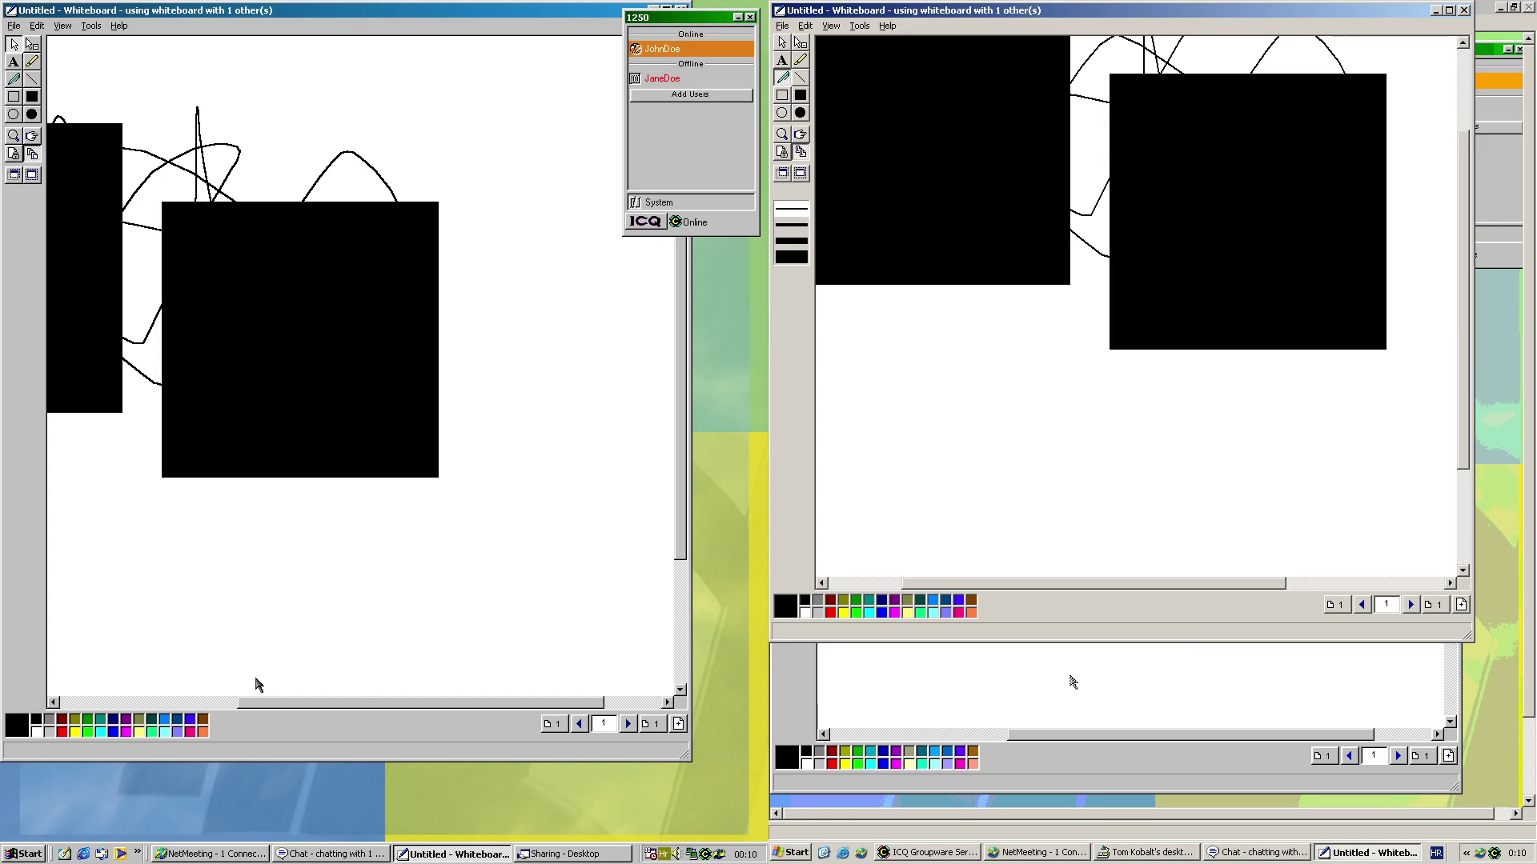
drag(193, 704, 165, 663)
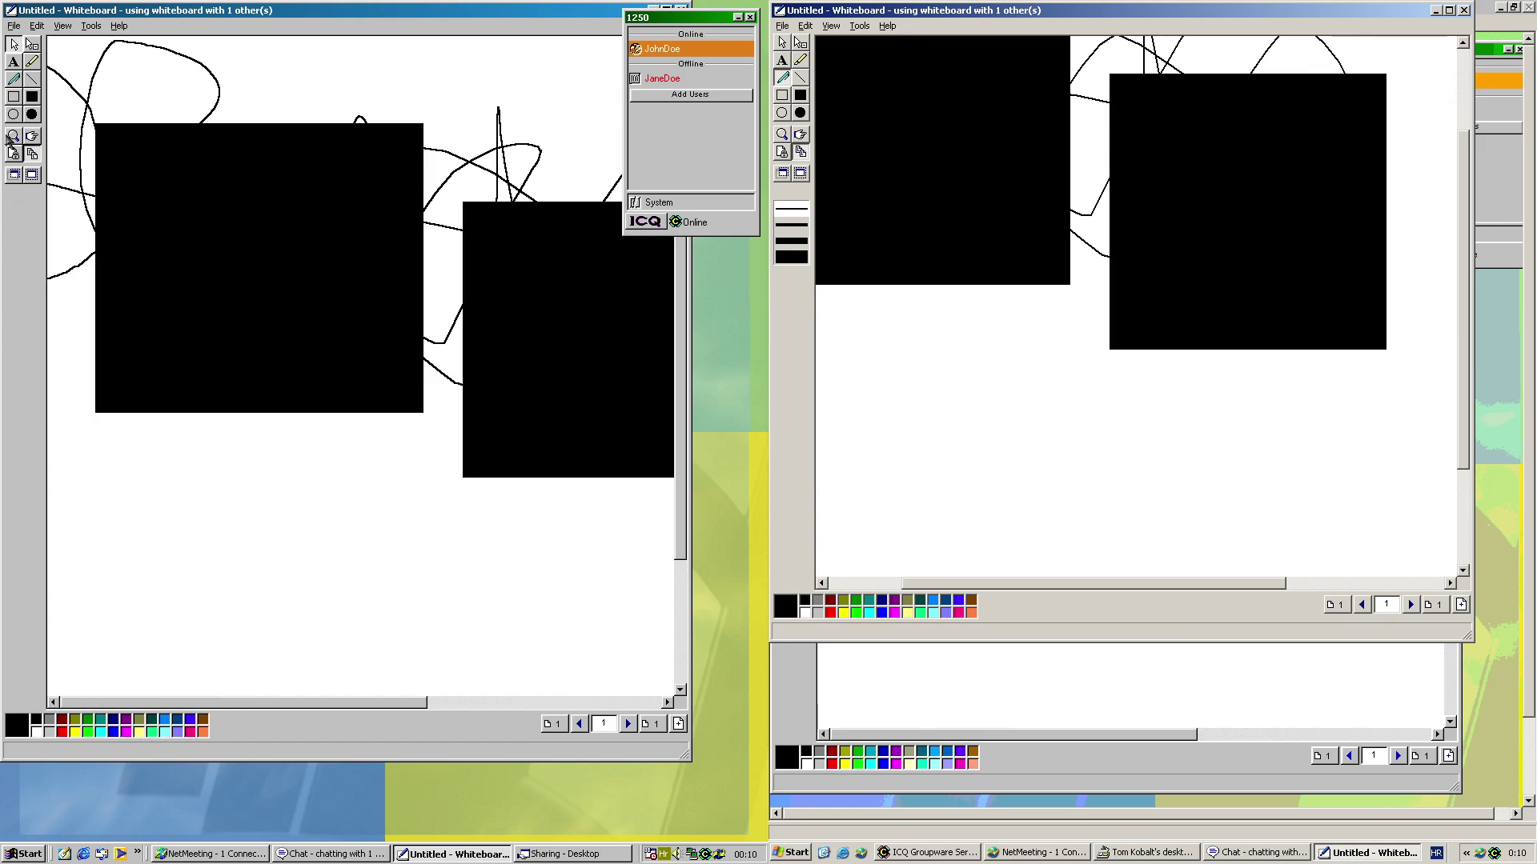
Draw a pen outline box, a black stroke, a blue stroke, and black zigzags
click(13, 79)
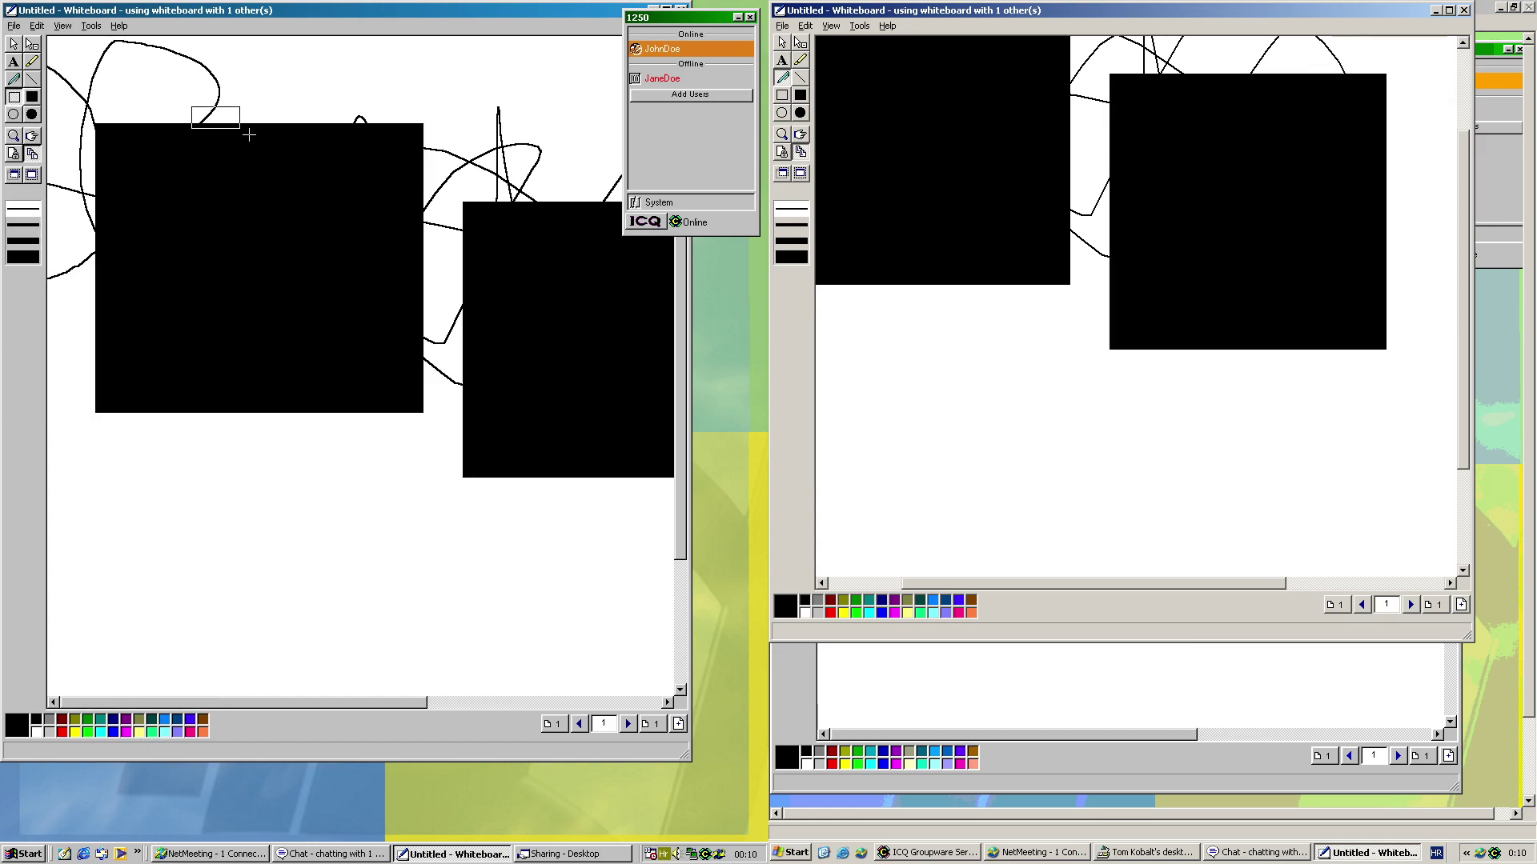
drag(277, 149, 446, 419)
mouse_move(160, 514)
mouse_down()
mouse_move(312, 484)
mouse_move(414, 513)
mouse_move(525, 498)
mouse_move(464, 549)
mouse_up()
click(113, 731)
mouse_move(280, 252)
mouse_down()
mouse_move(232, 386)
mouse_move(505, 538)
mouse_move(392, 262)
mouse_up()
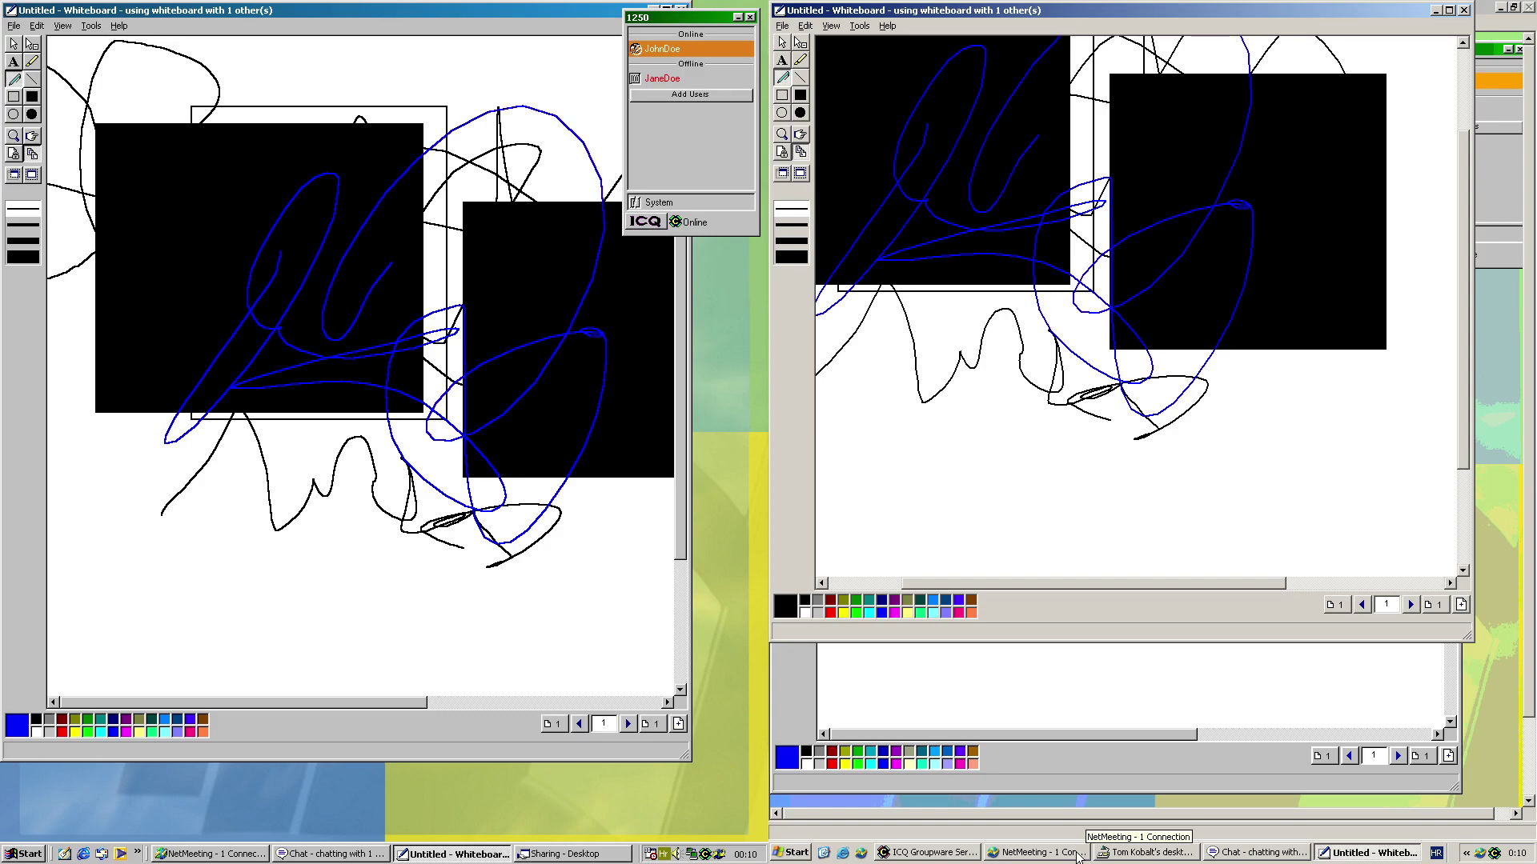
mouse_move(1159, 227)
mouse_down()
mouse_move(1292, 448)
mouse_move(849, 529)
mouse_move(1433, 112)
mouse_move(840, 674)
mouse_up()
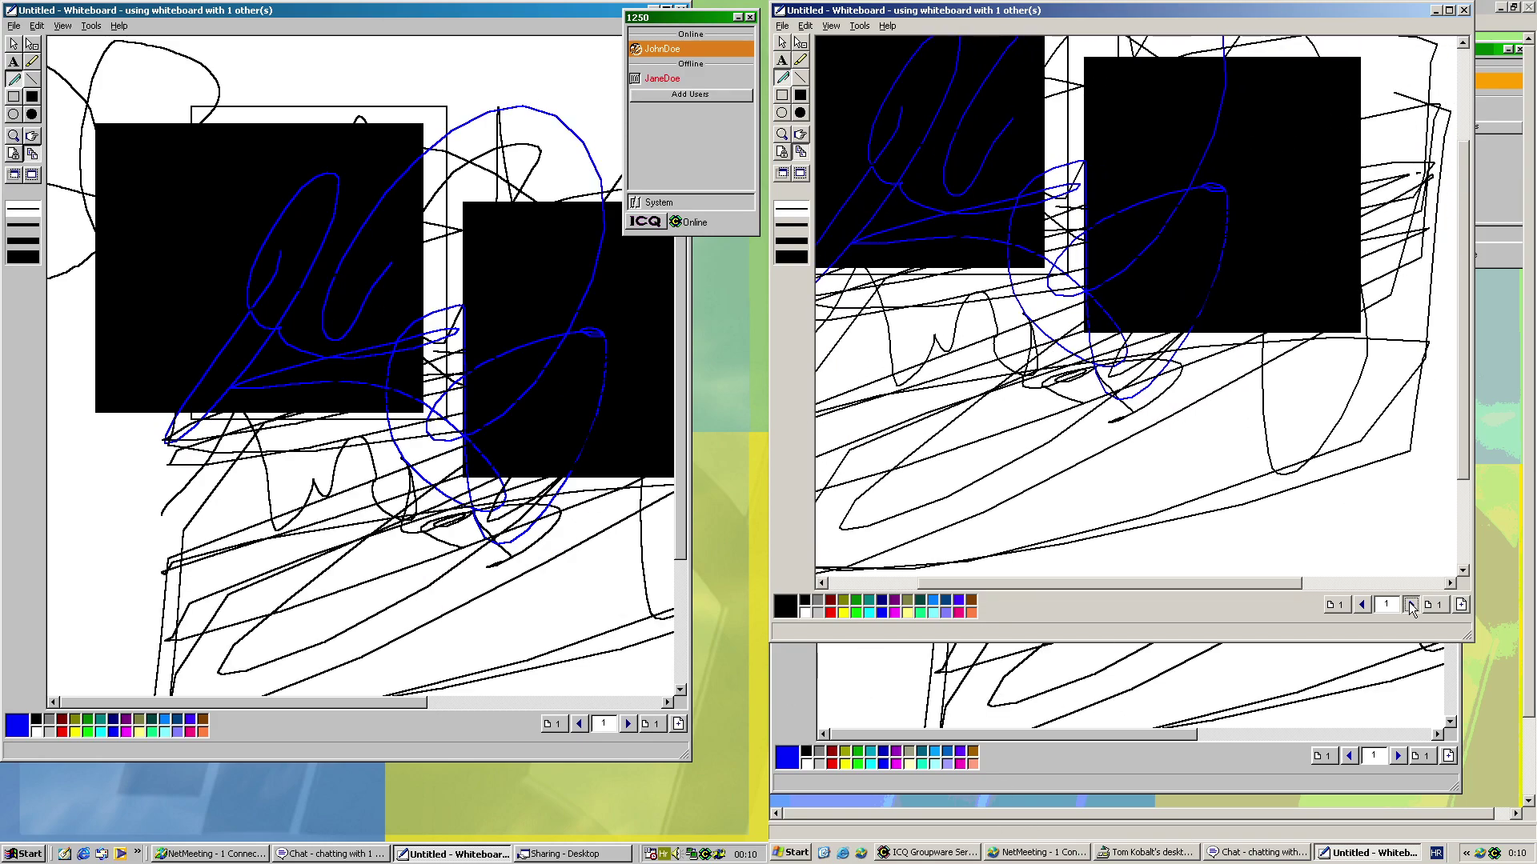
mouse_move(1414, 528)
mouse_down()
mouse_move(1108, 552)
mouse_move(1240, 244)
mouse_up()
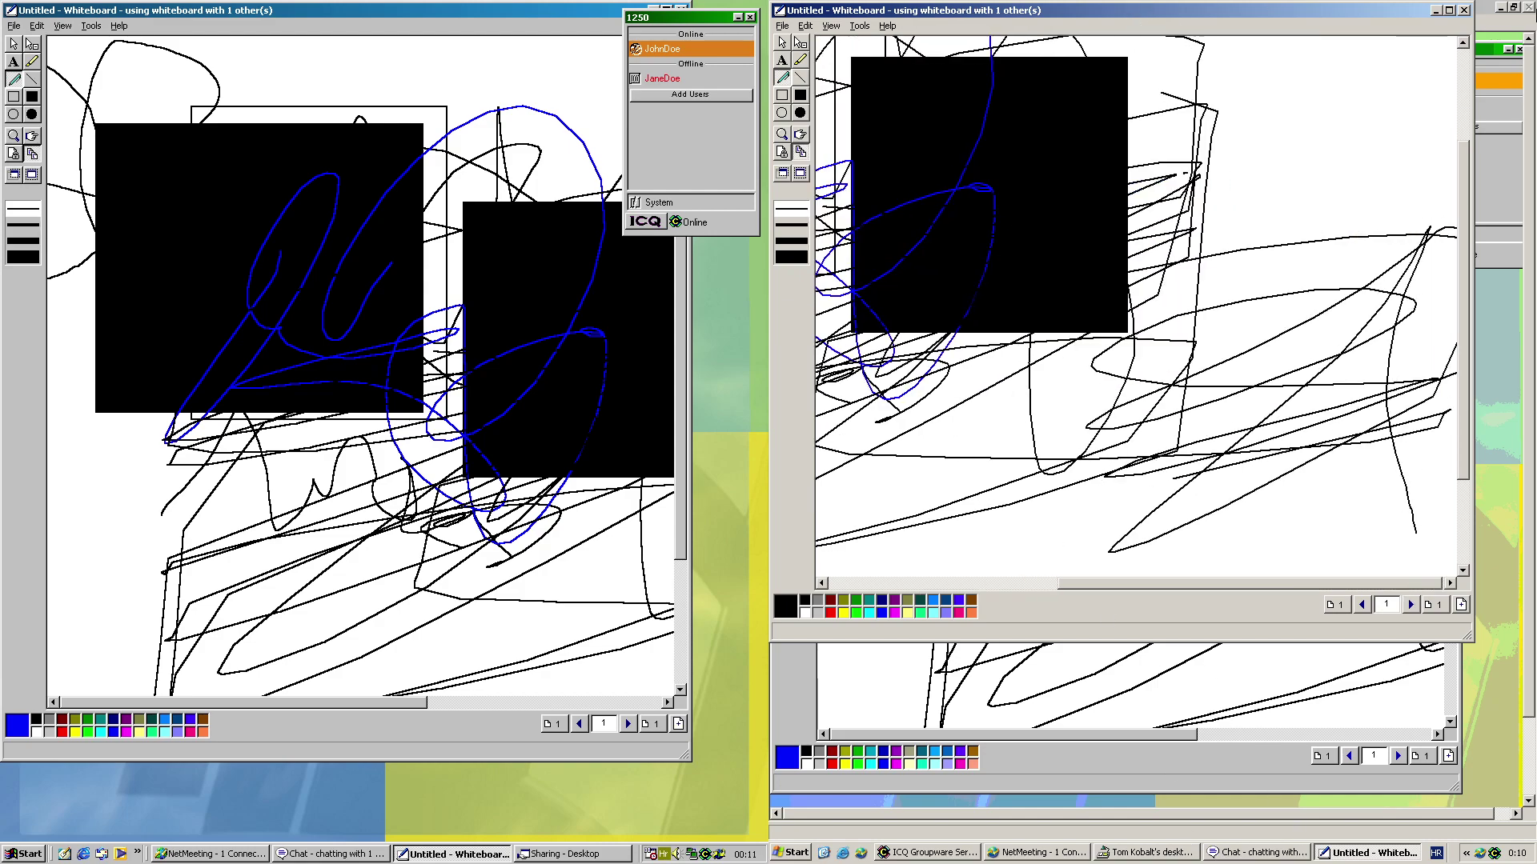
Close the whiteboard on both desktops without saving, restoring the shared desktop view window
click(1462, 10)
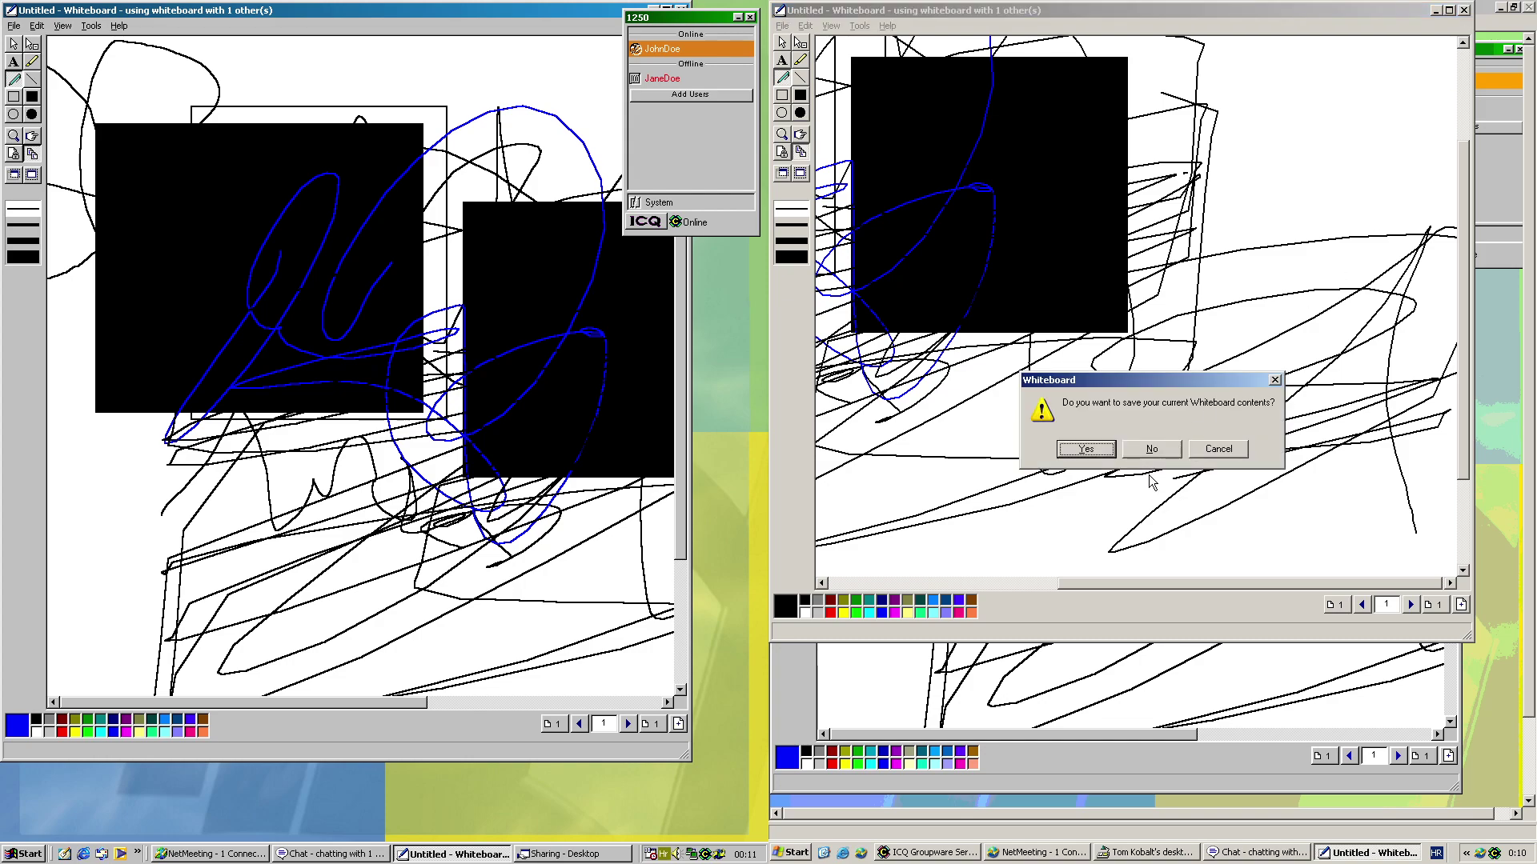
click(1151, 449)
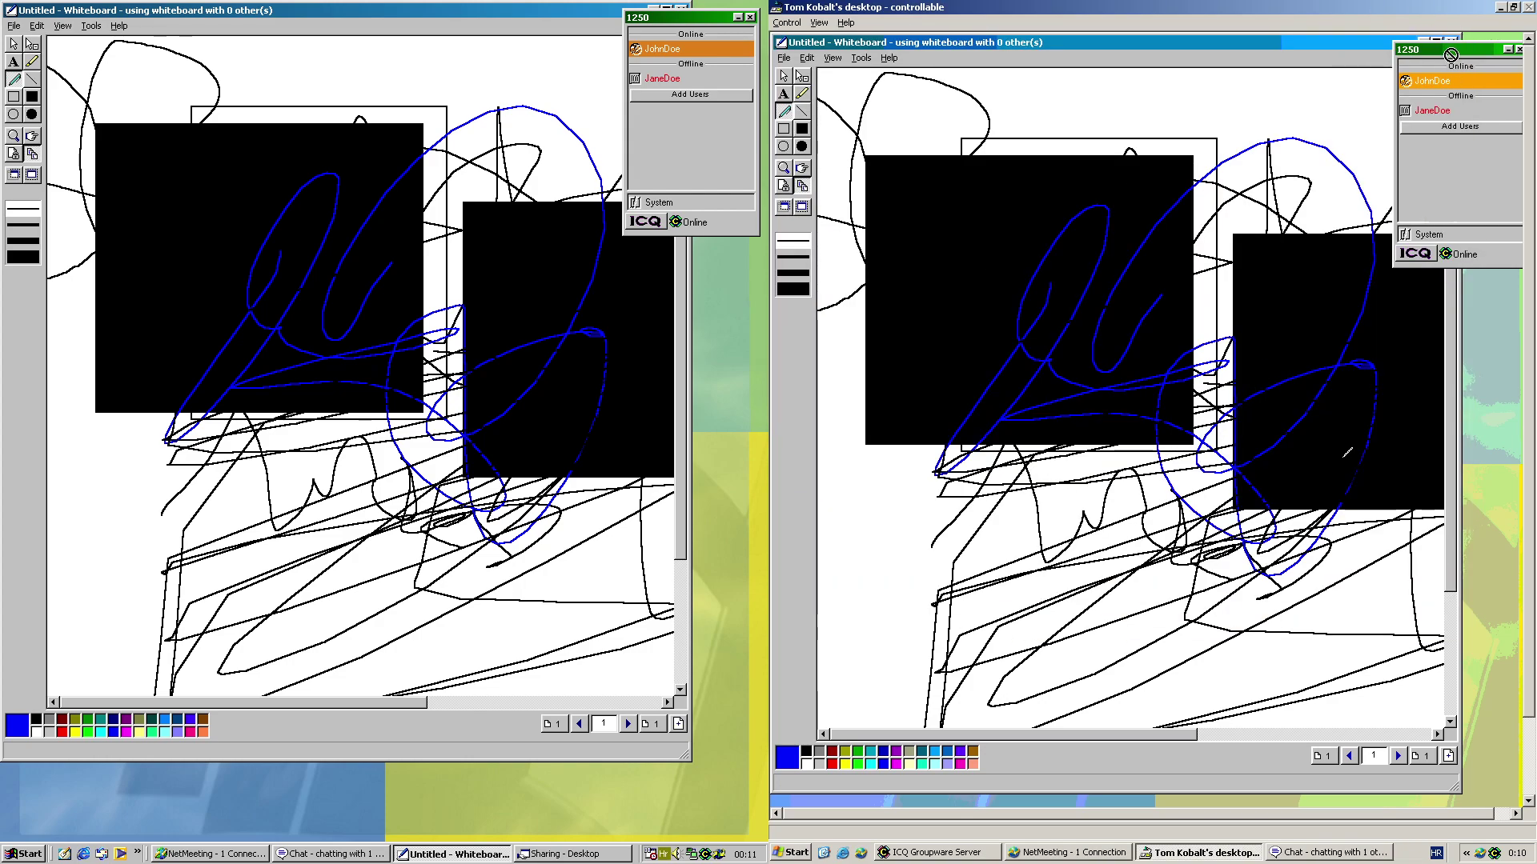
click(775, 7)
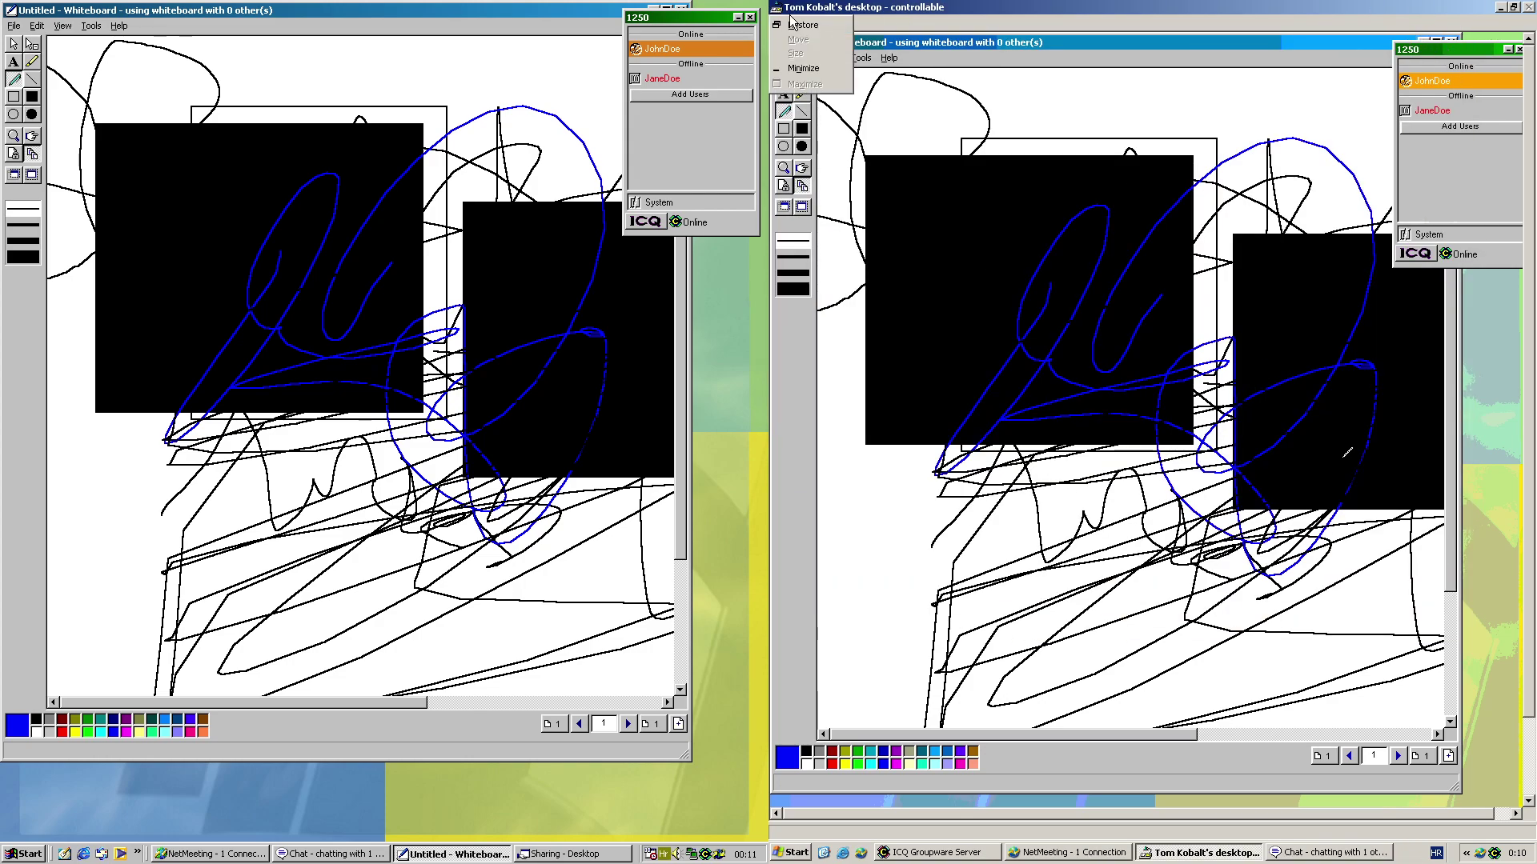
click(802, 25)
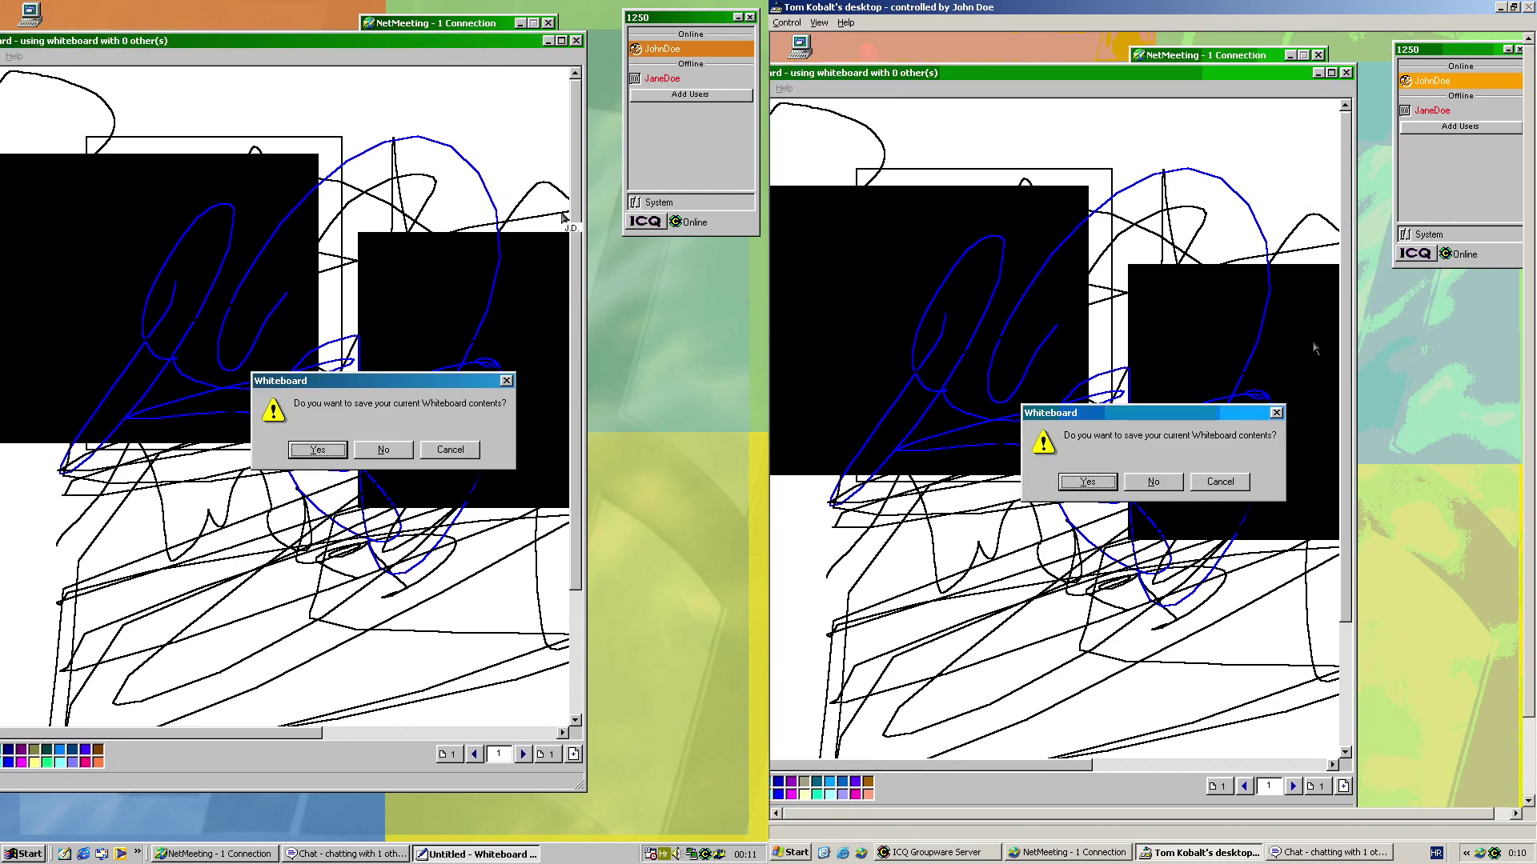
click(384, 449)
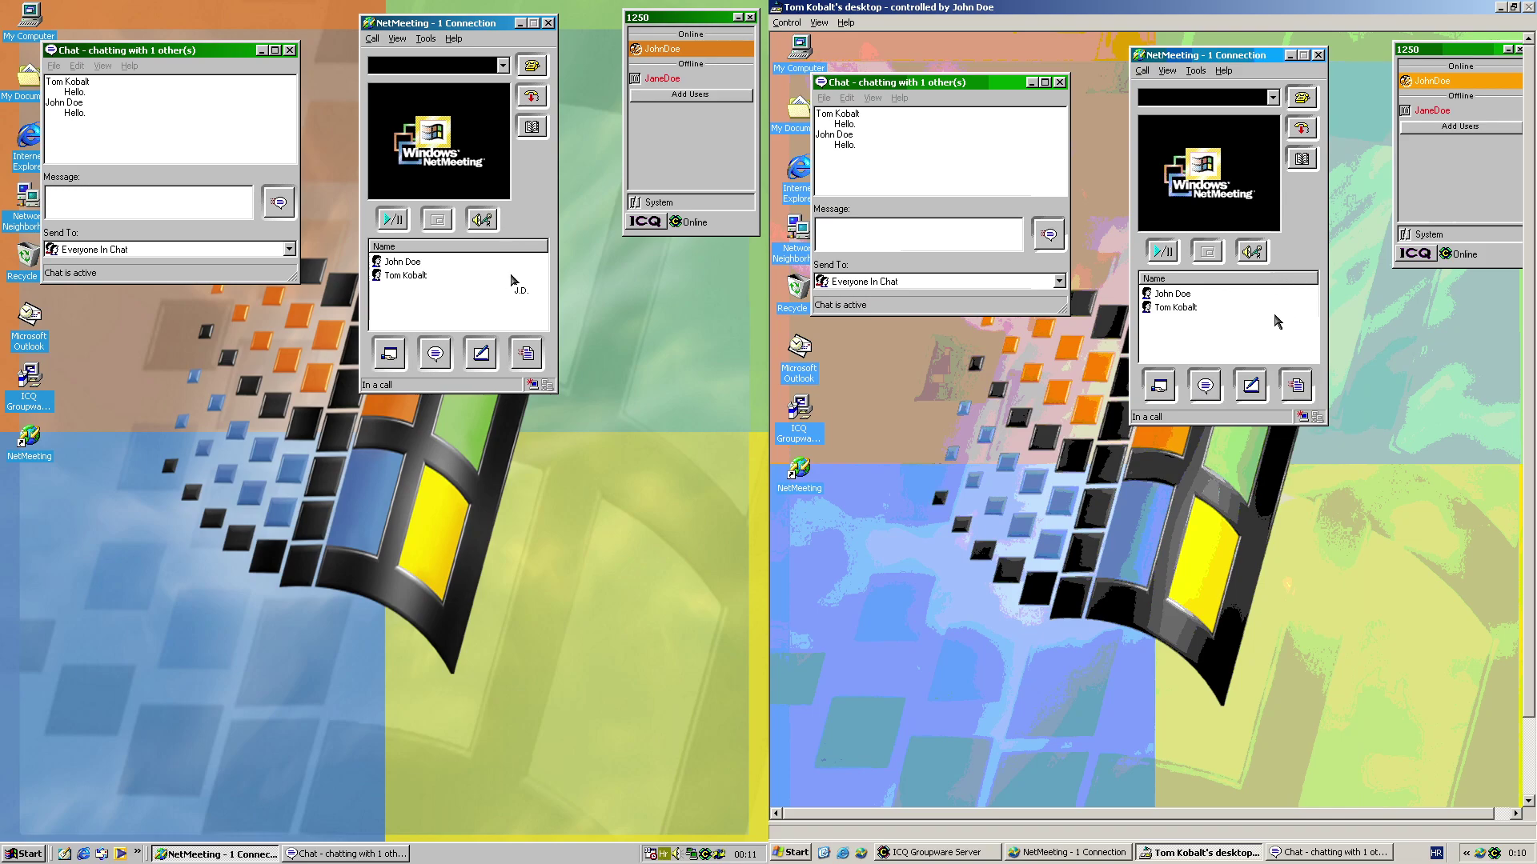
Send MSDOS.SYS, NETLOG.TXT, SETUPLOG.TXT and SUHDLOG.DAT from C: through File Transfer
click(525, 353)
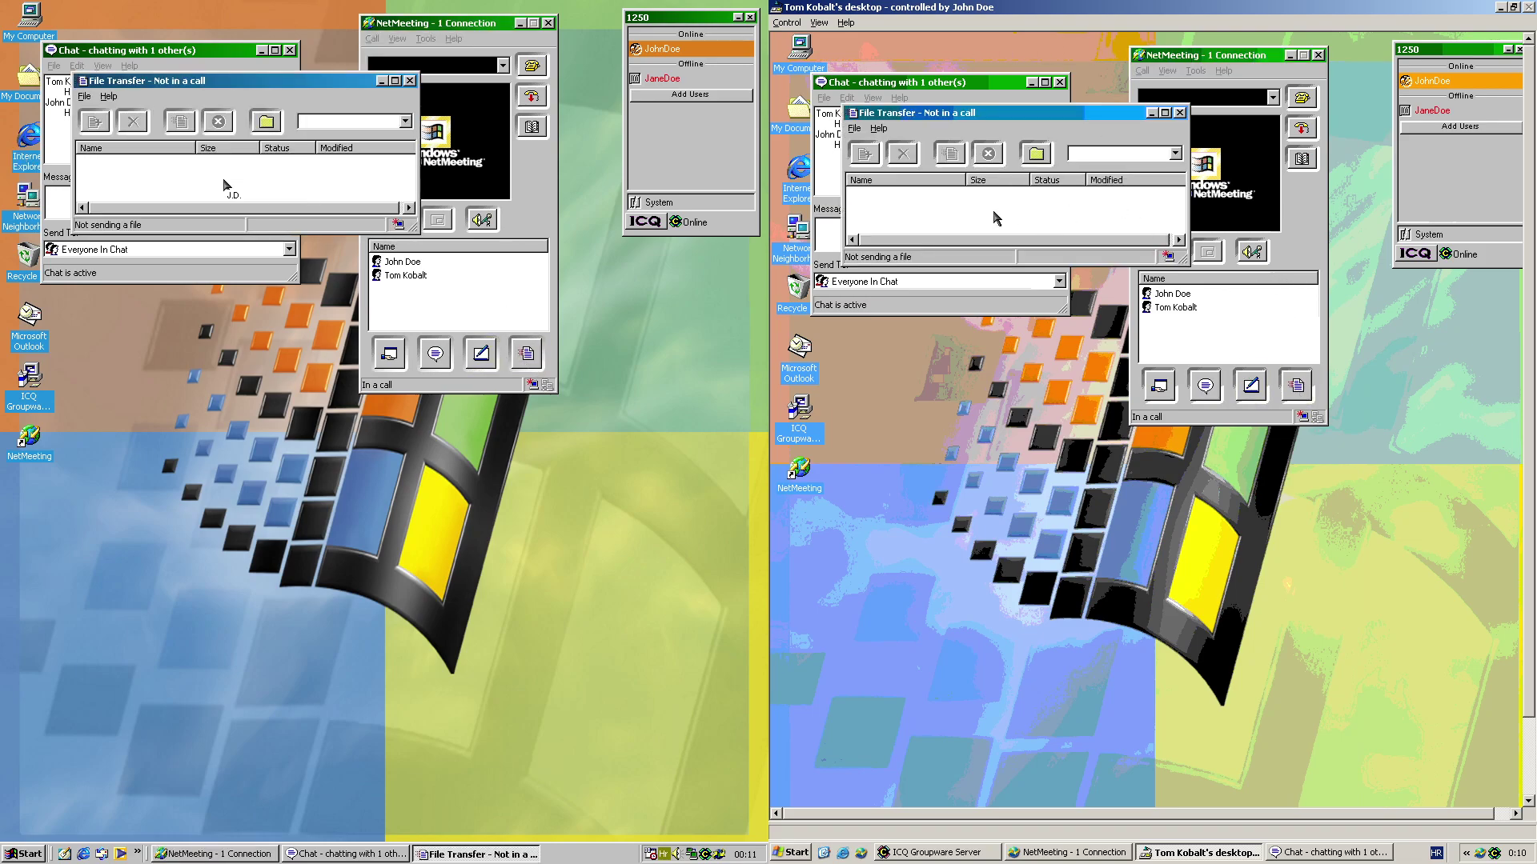
mouse_move(413, 228)
mouse_down()
mouse_move(549, 230)
mouse_move(414, 206)
mouse_up()
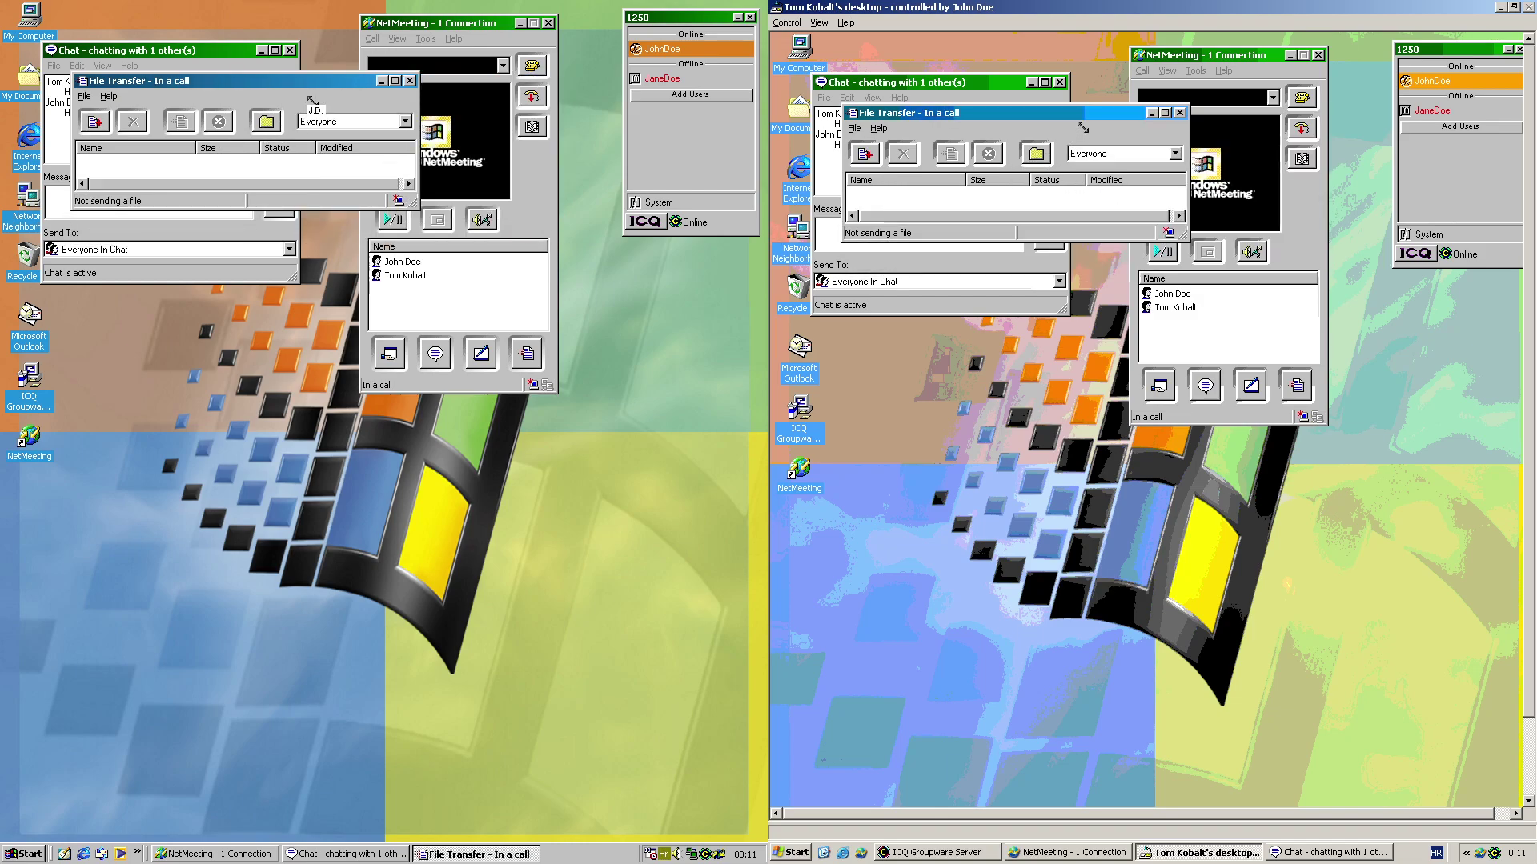
click(91, 122)
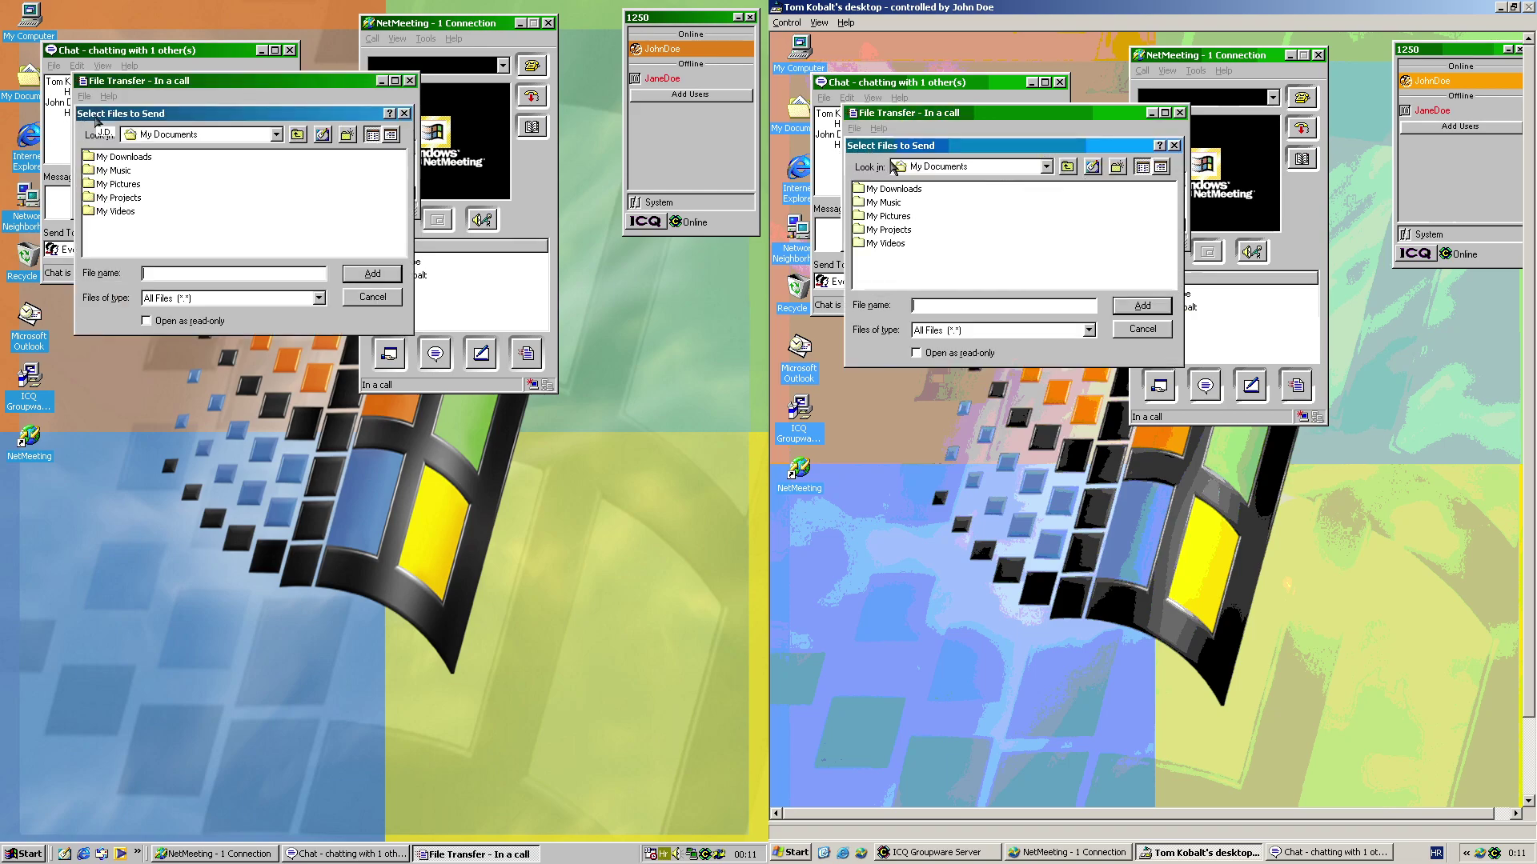
click(1068, 167)
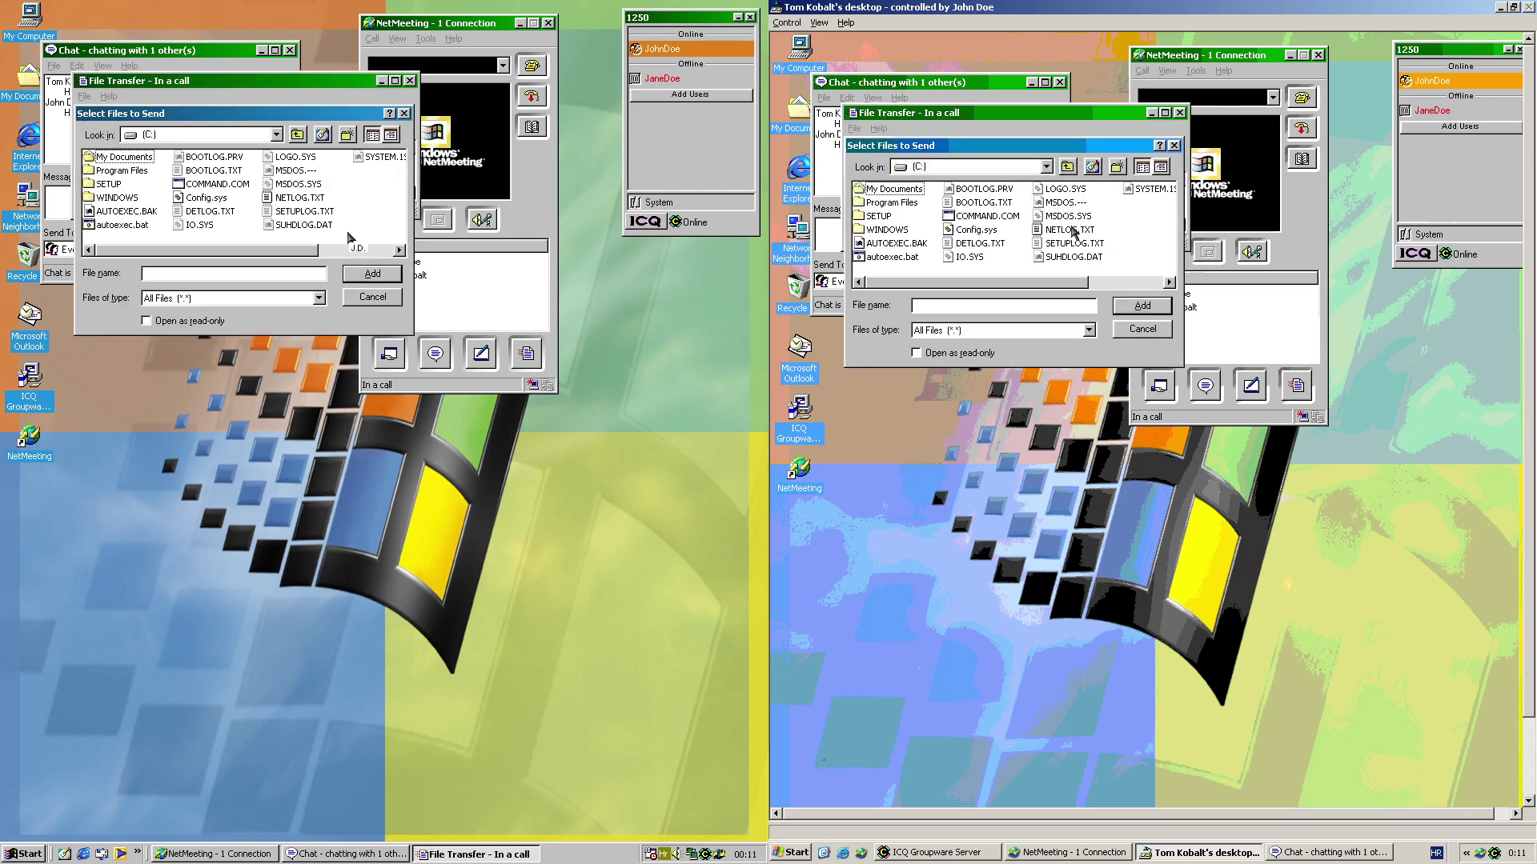
drag(357, 244, 289, 183)
click(373, 272)
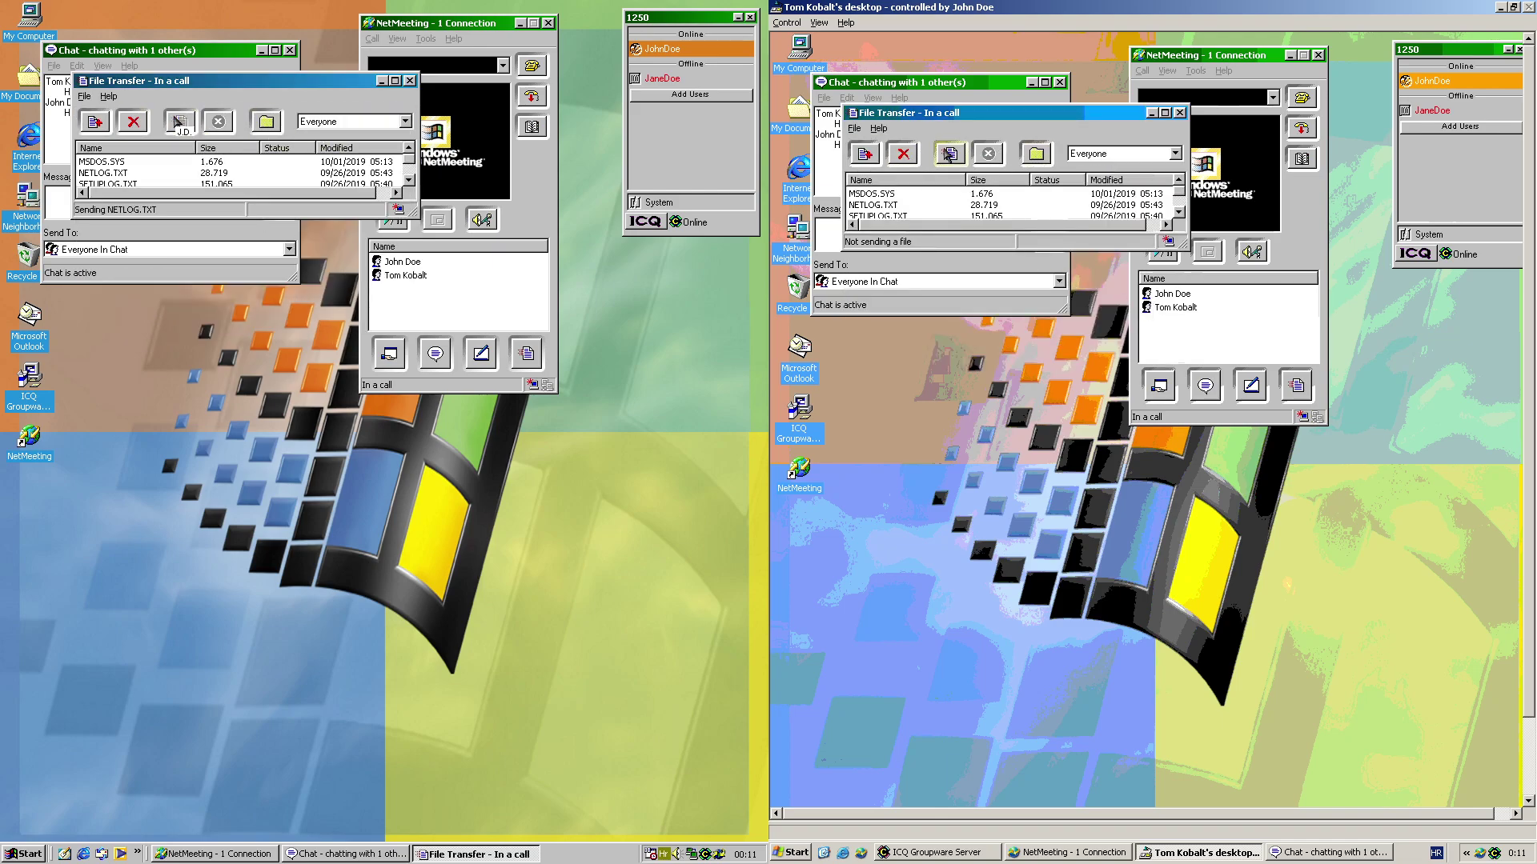
click(950, 153)
View received NETLOG.TXT, then dismiss all receive notices and close the File Transfer window
drag(998, 204, 1162, 204)
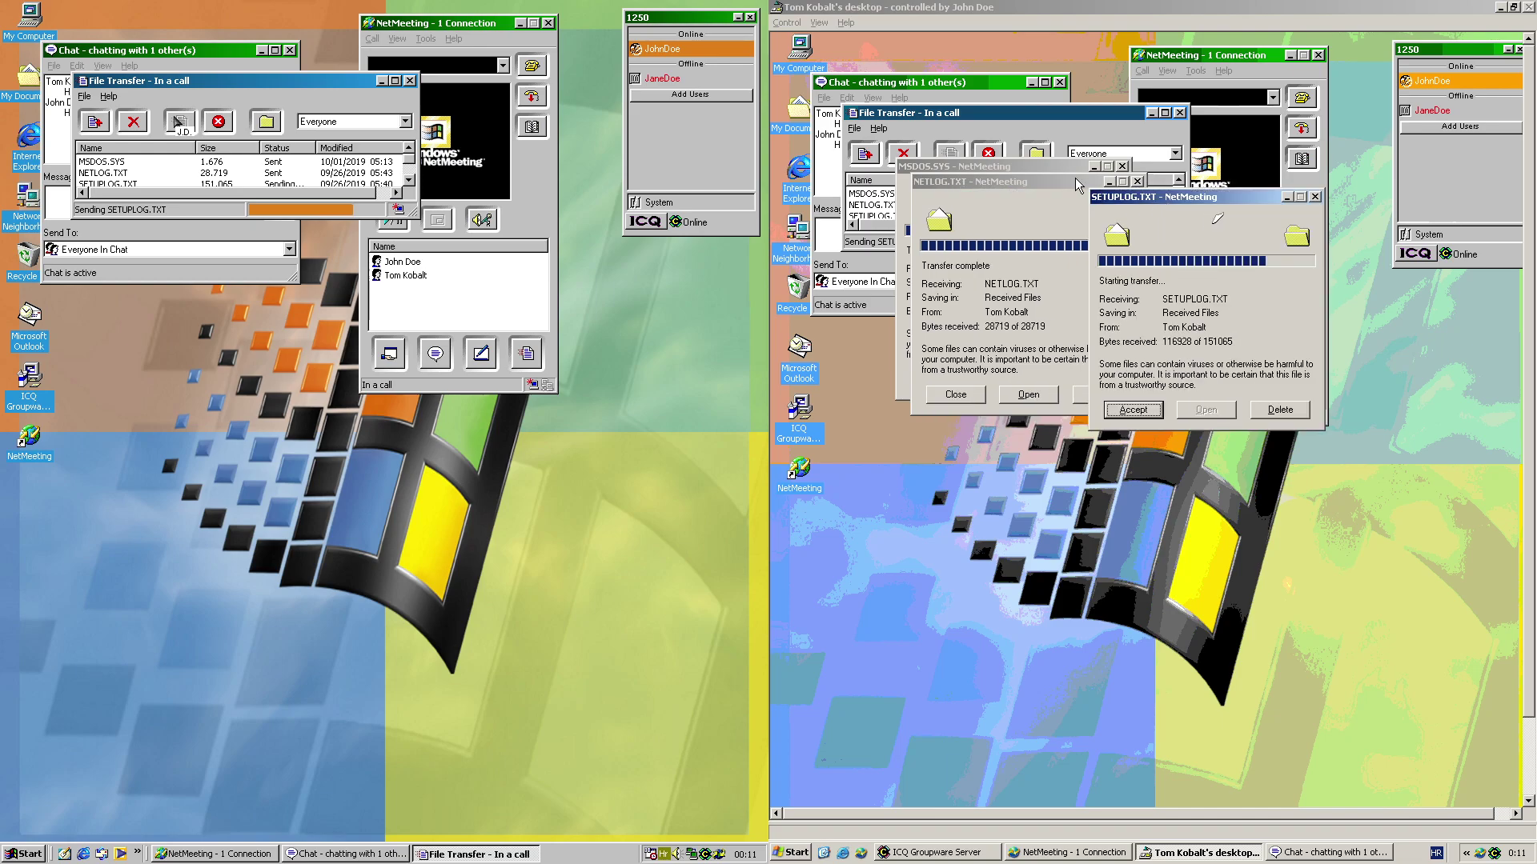
drag(1055, 181, 949, 473)
drag(1006, 257, 1195, 372)
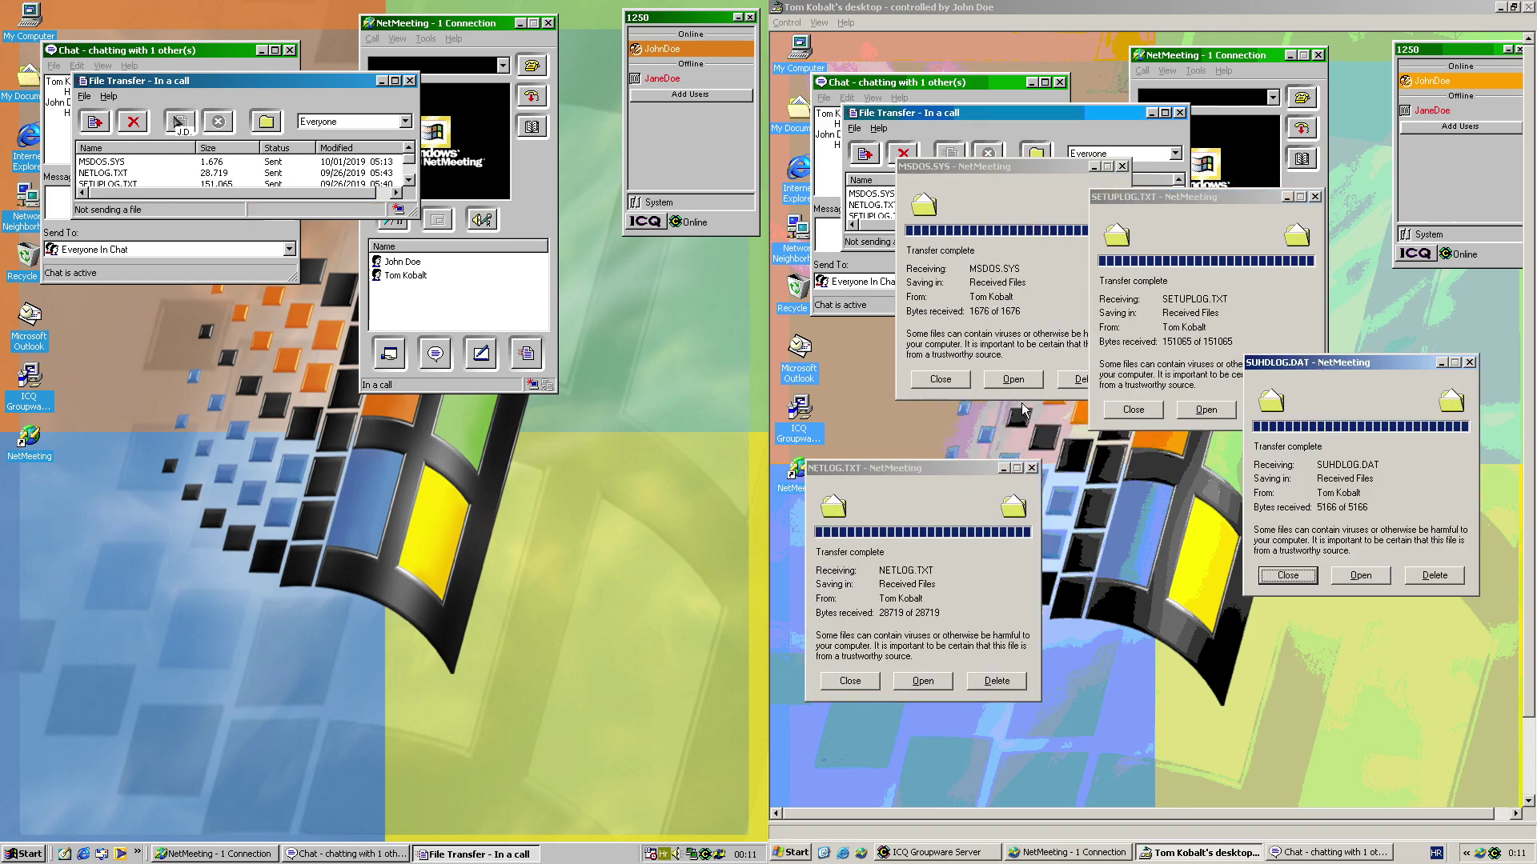
click(933, 678)
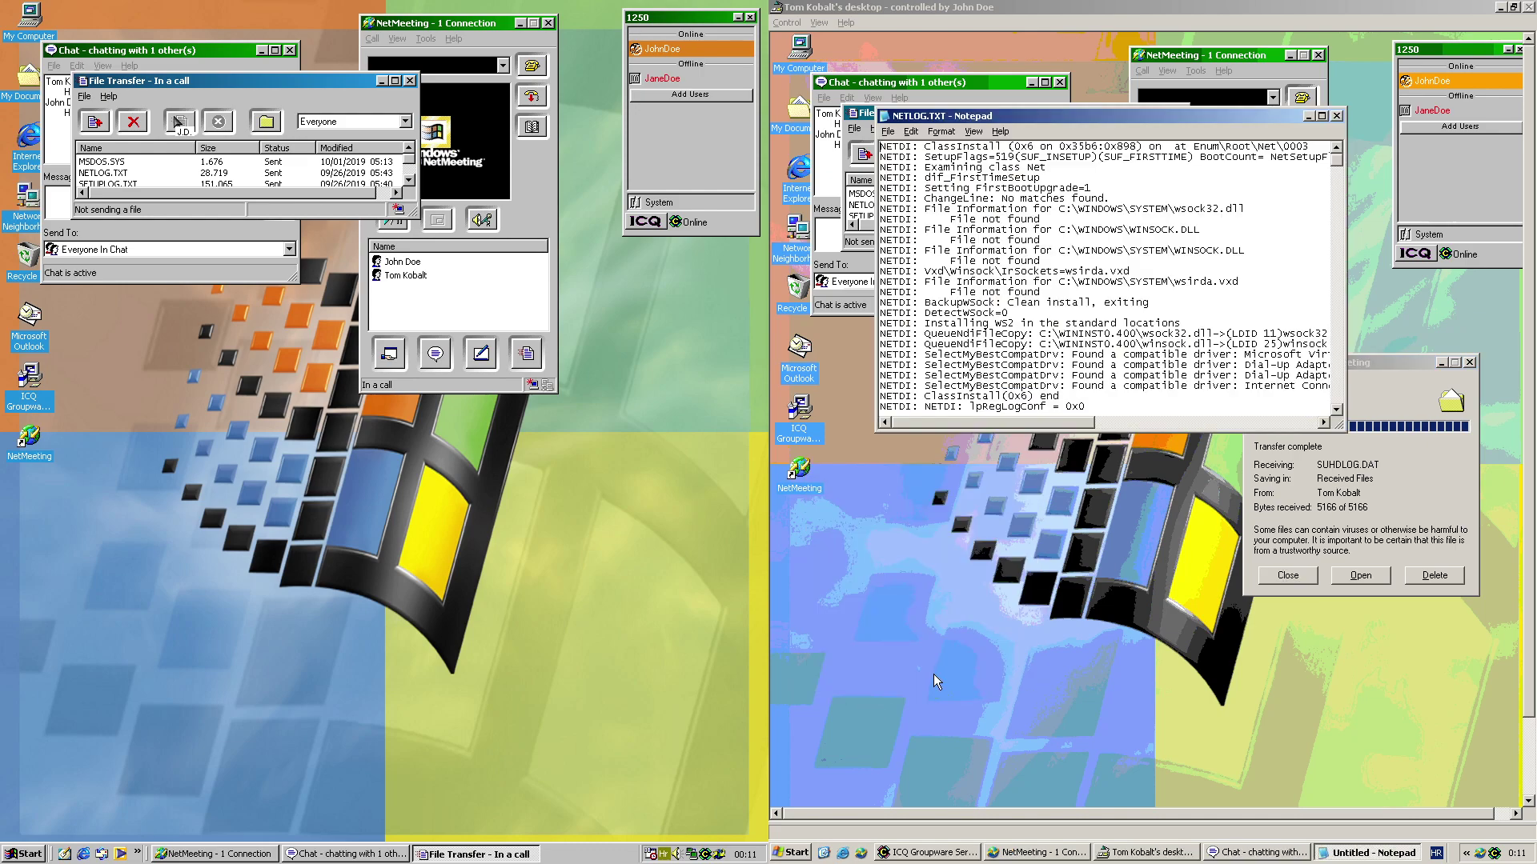
click(1336, 116)
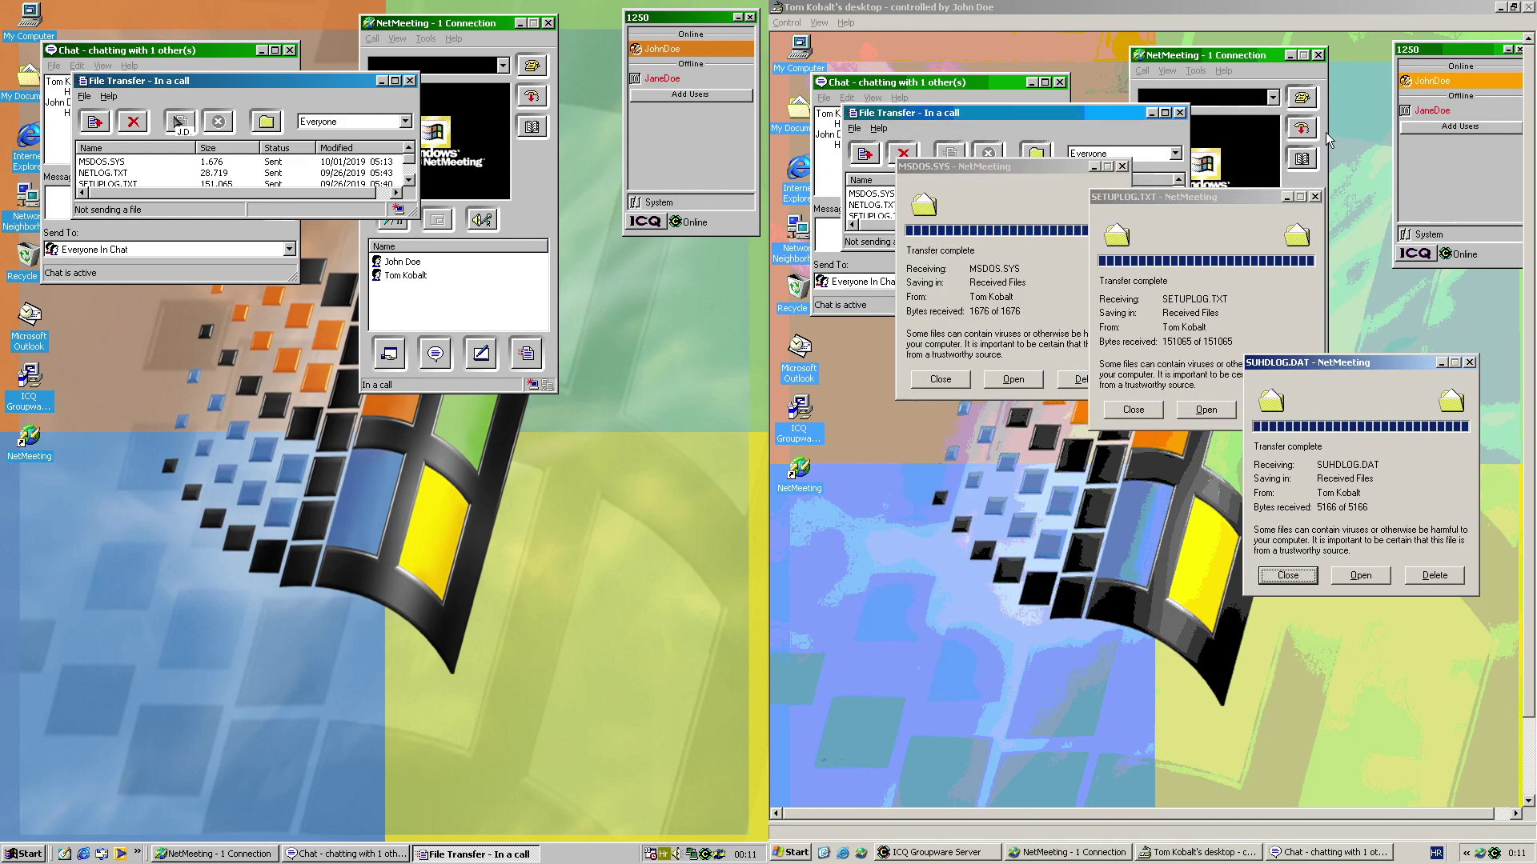
click(1314, 197)
click(1468, 362)
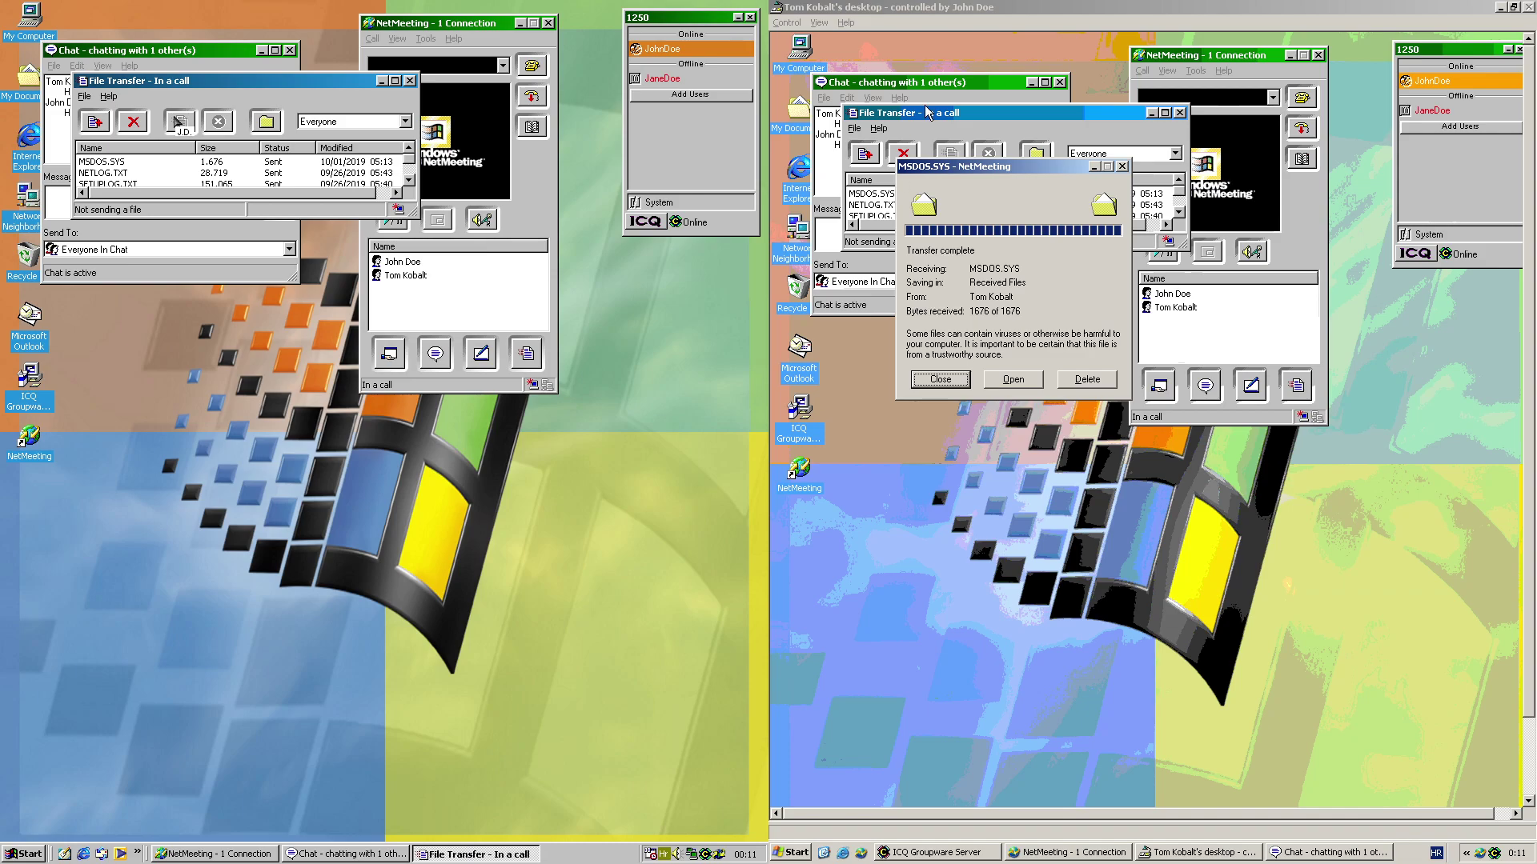
click(1120, 166)
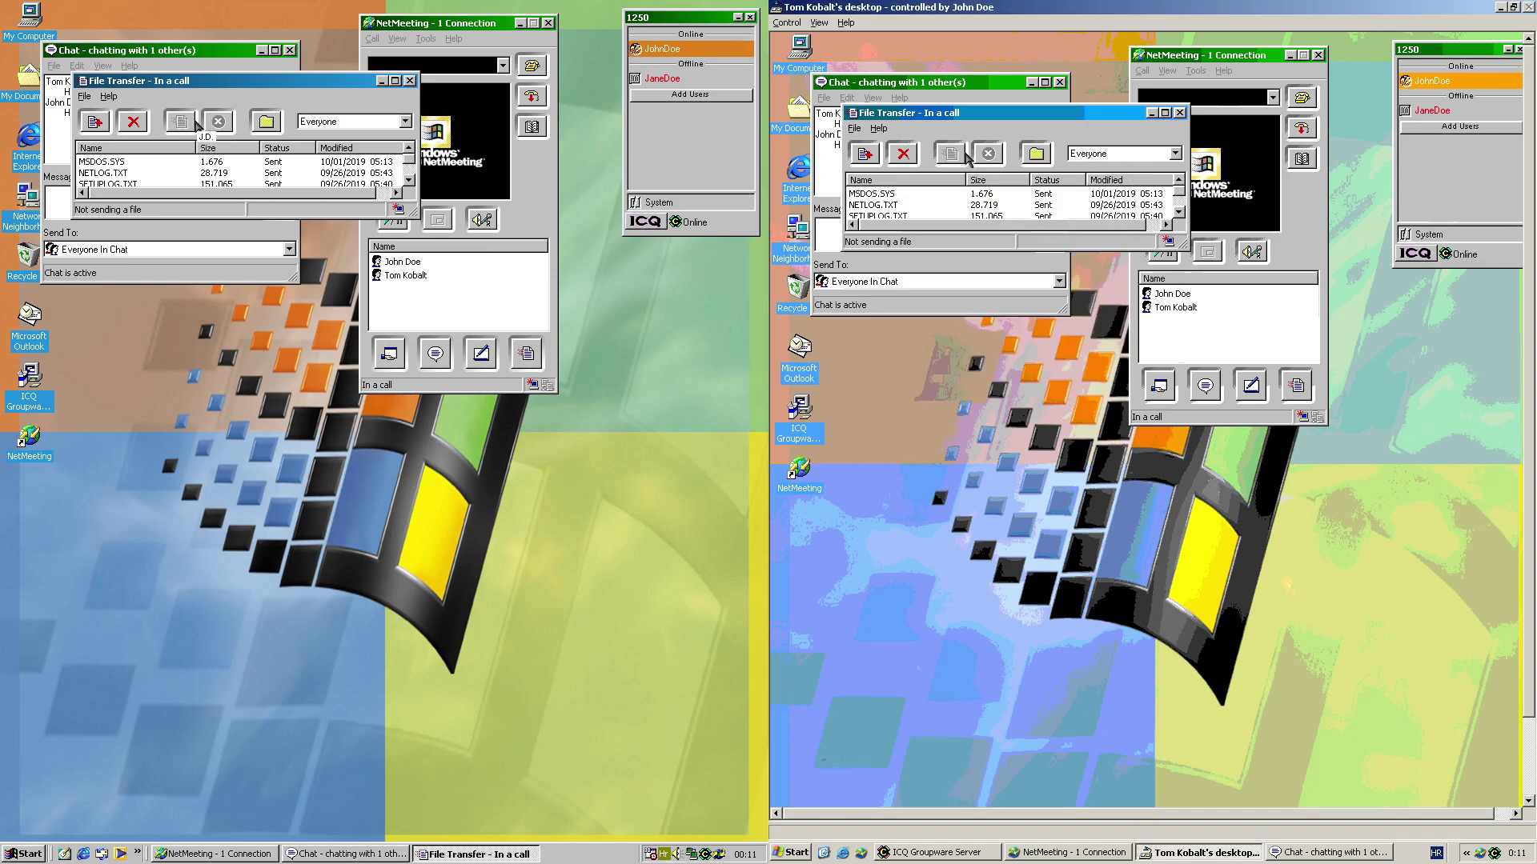
click(1179, 113)
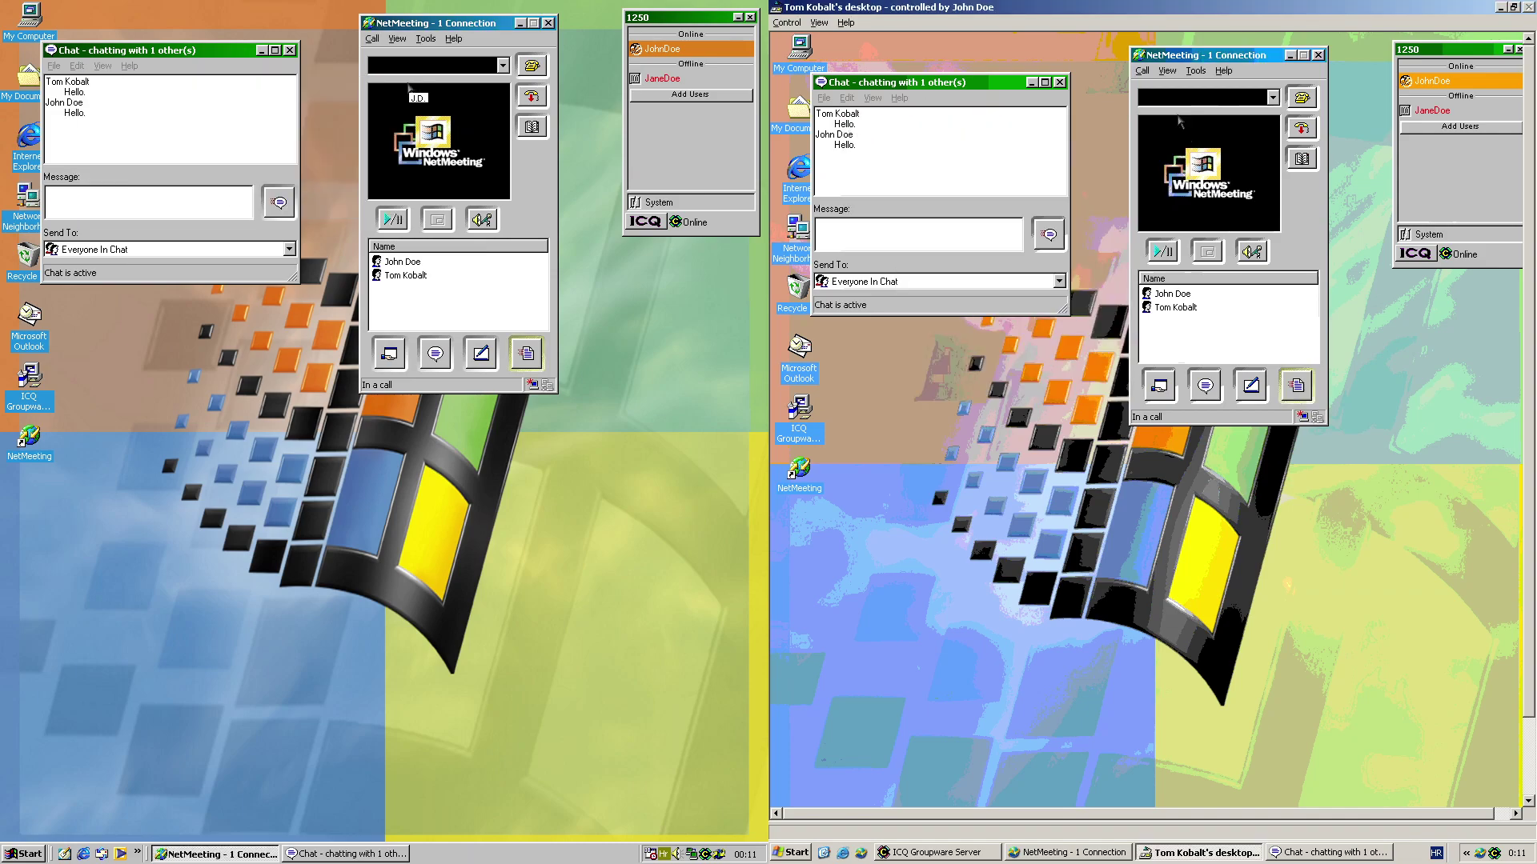
Close the chat without saving and restore the remote desktop view to a window
click(1059, 82)
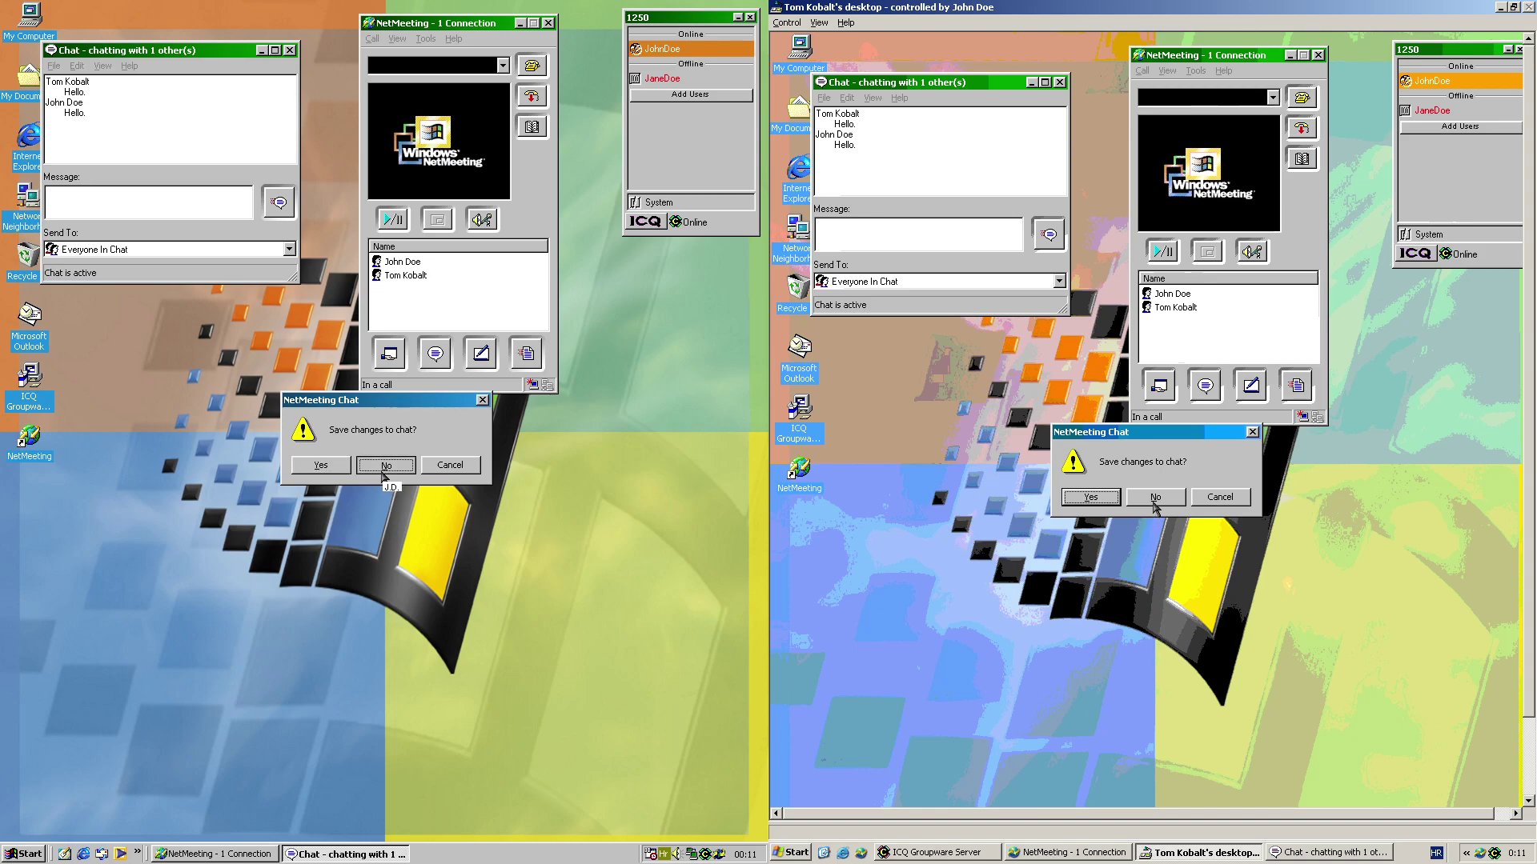
click(1155, 497)
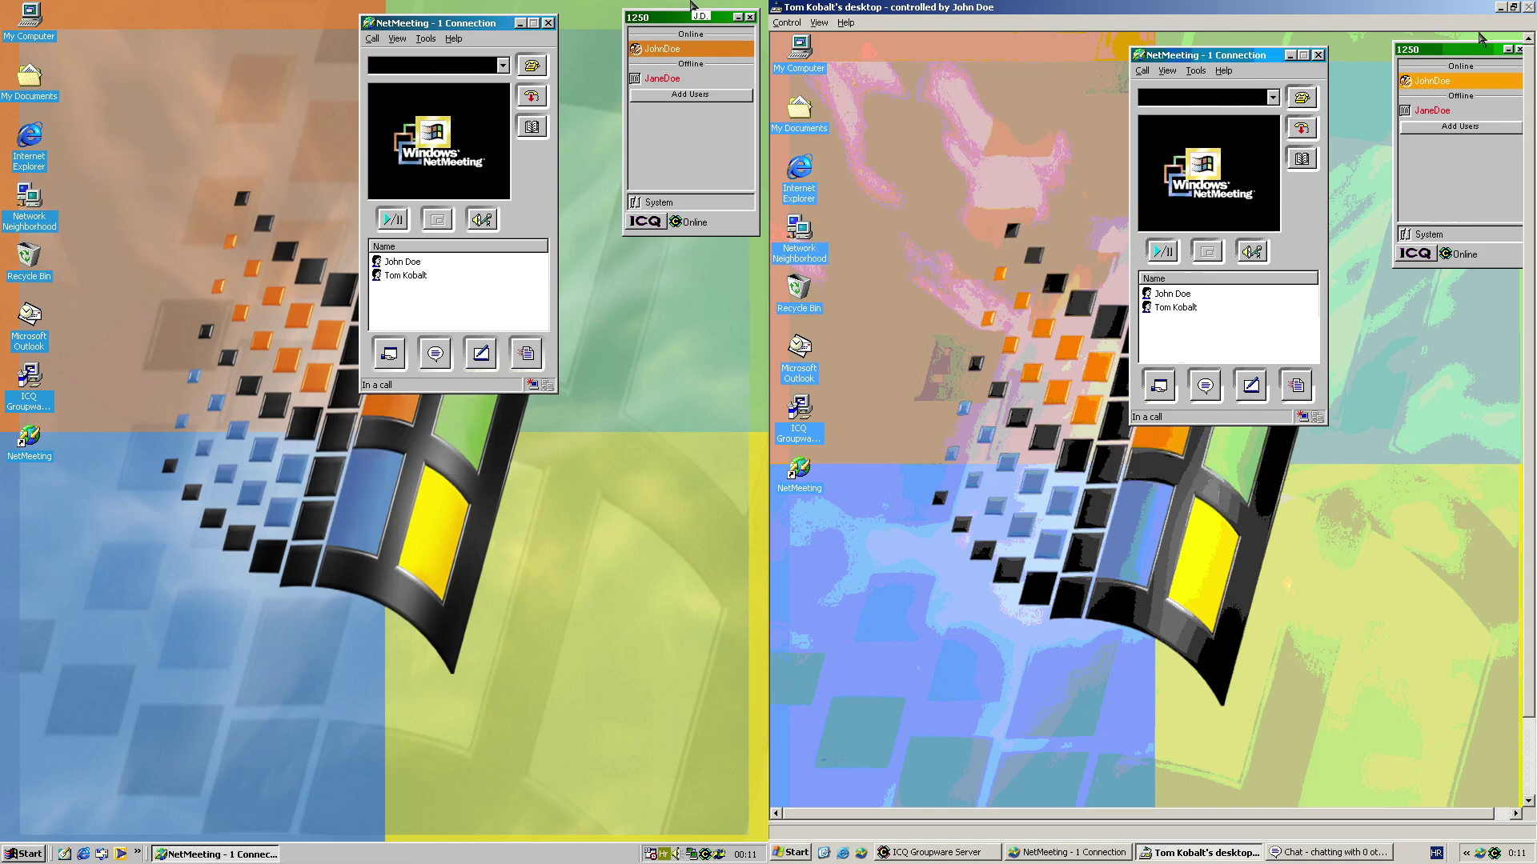
double_click(1461, 9)
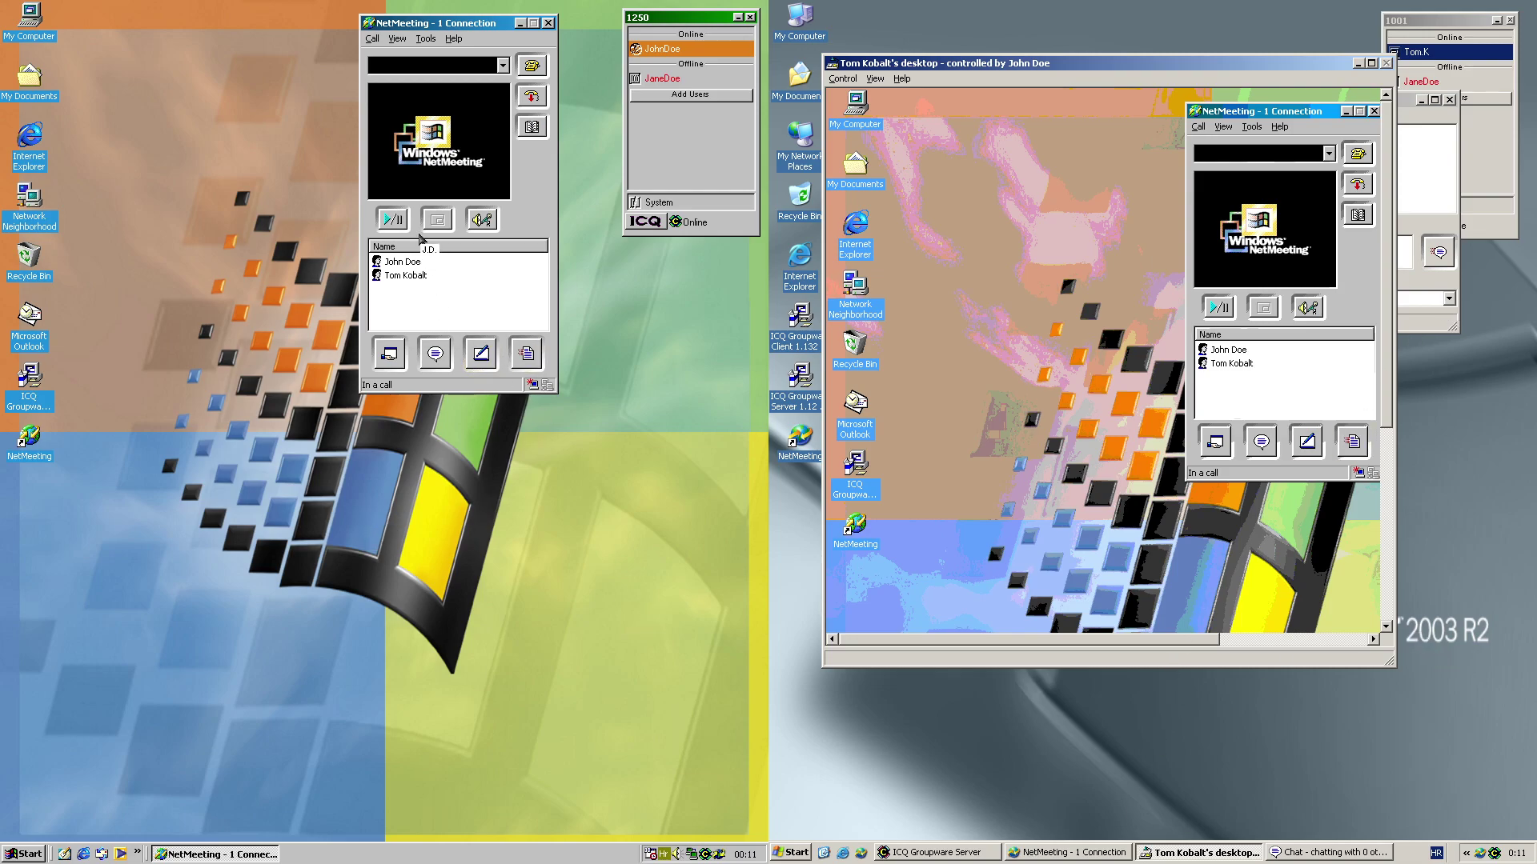
Stop sharing the desktop, hang up the call, and close NetMeeting on the first machine
key(ctrl+s)
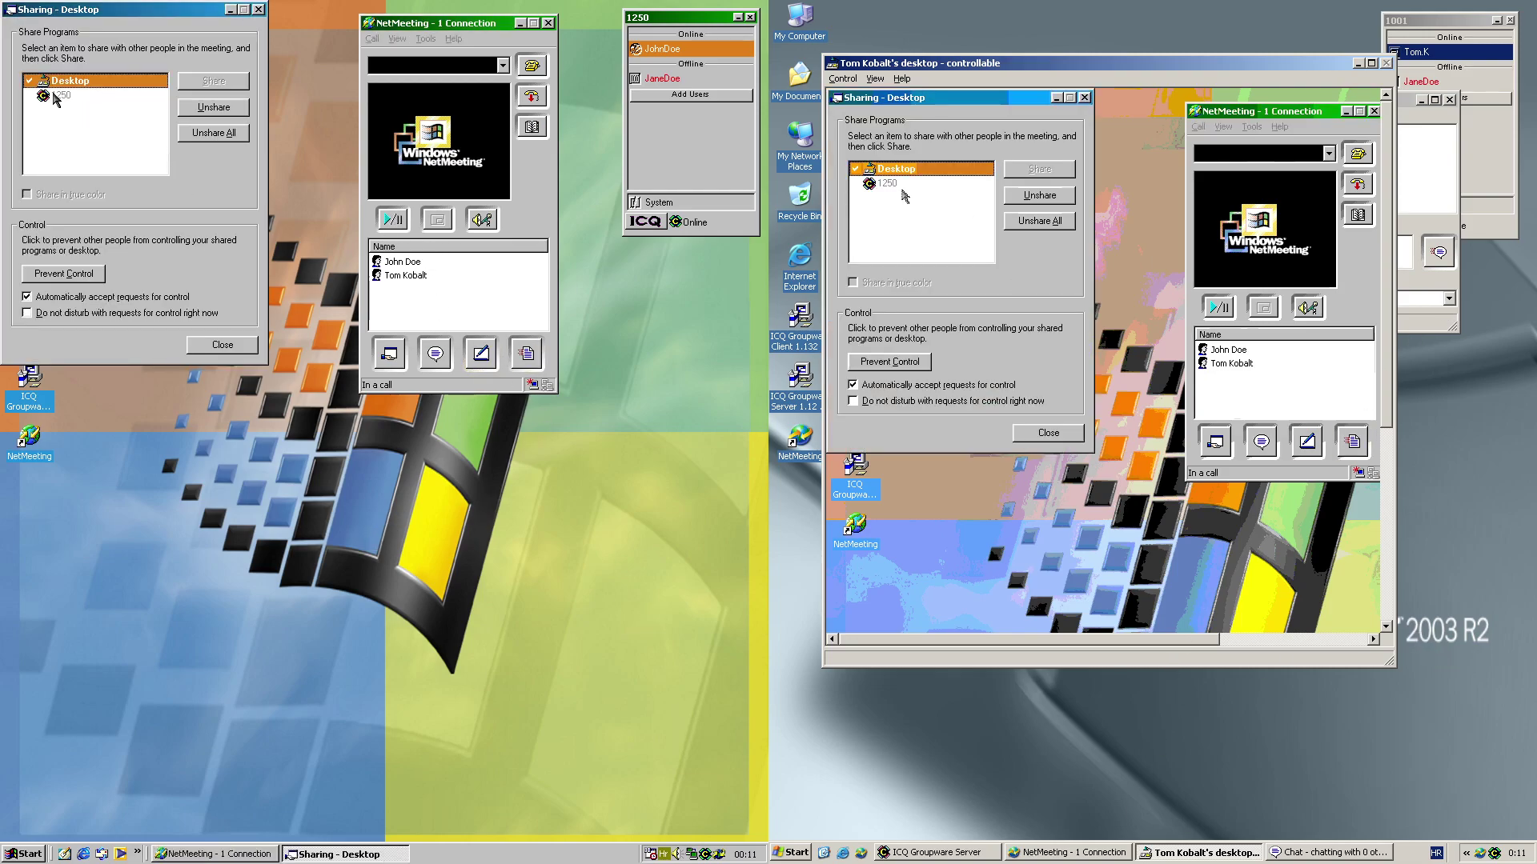
click(205, 131)
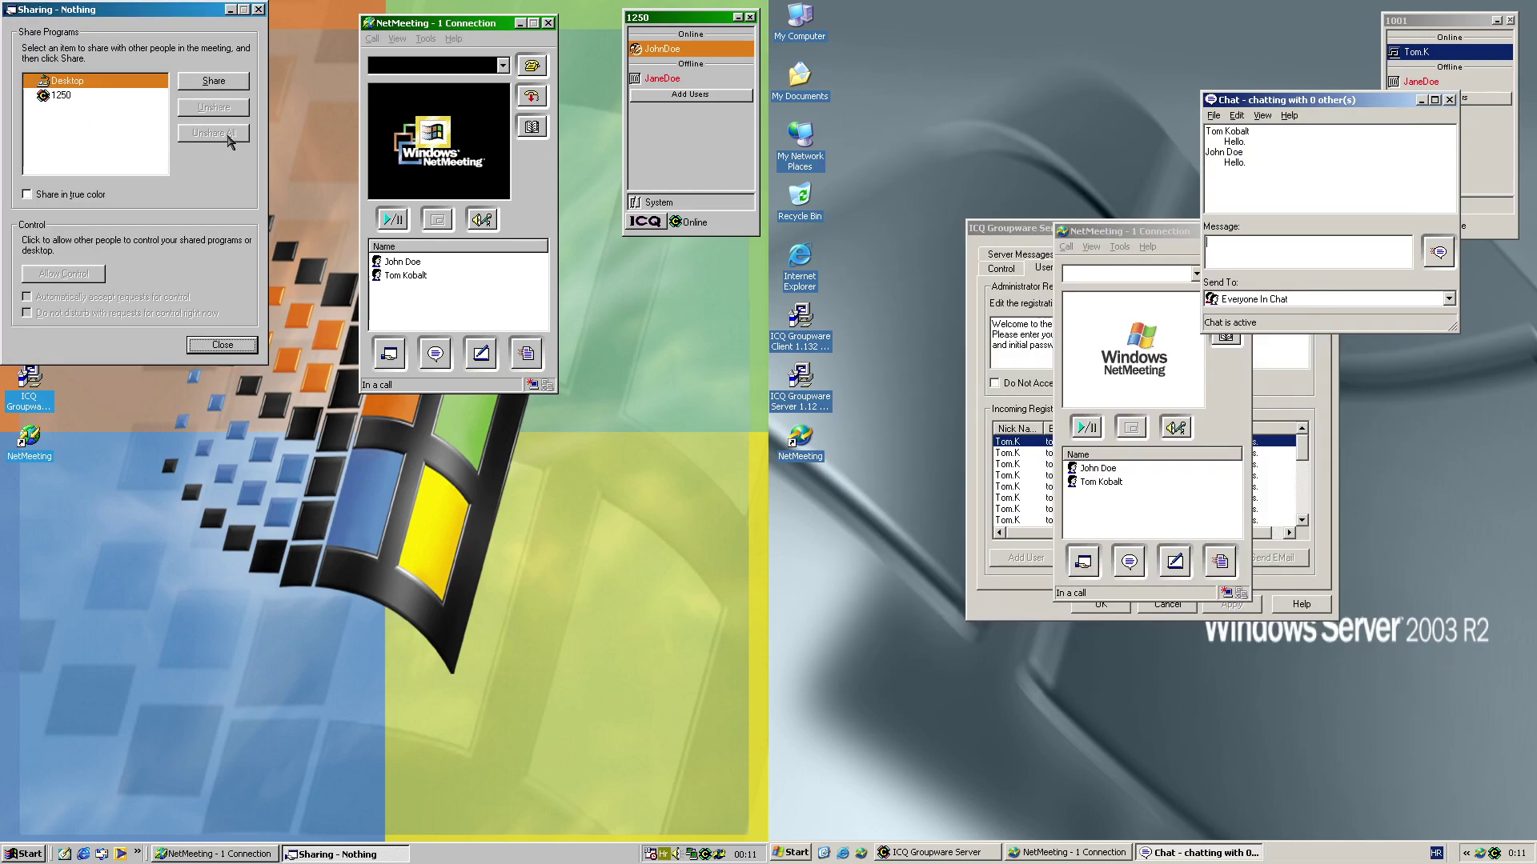
click(222, 345)
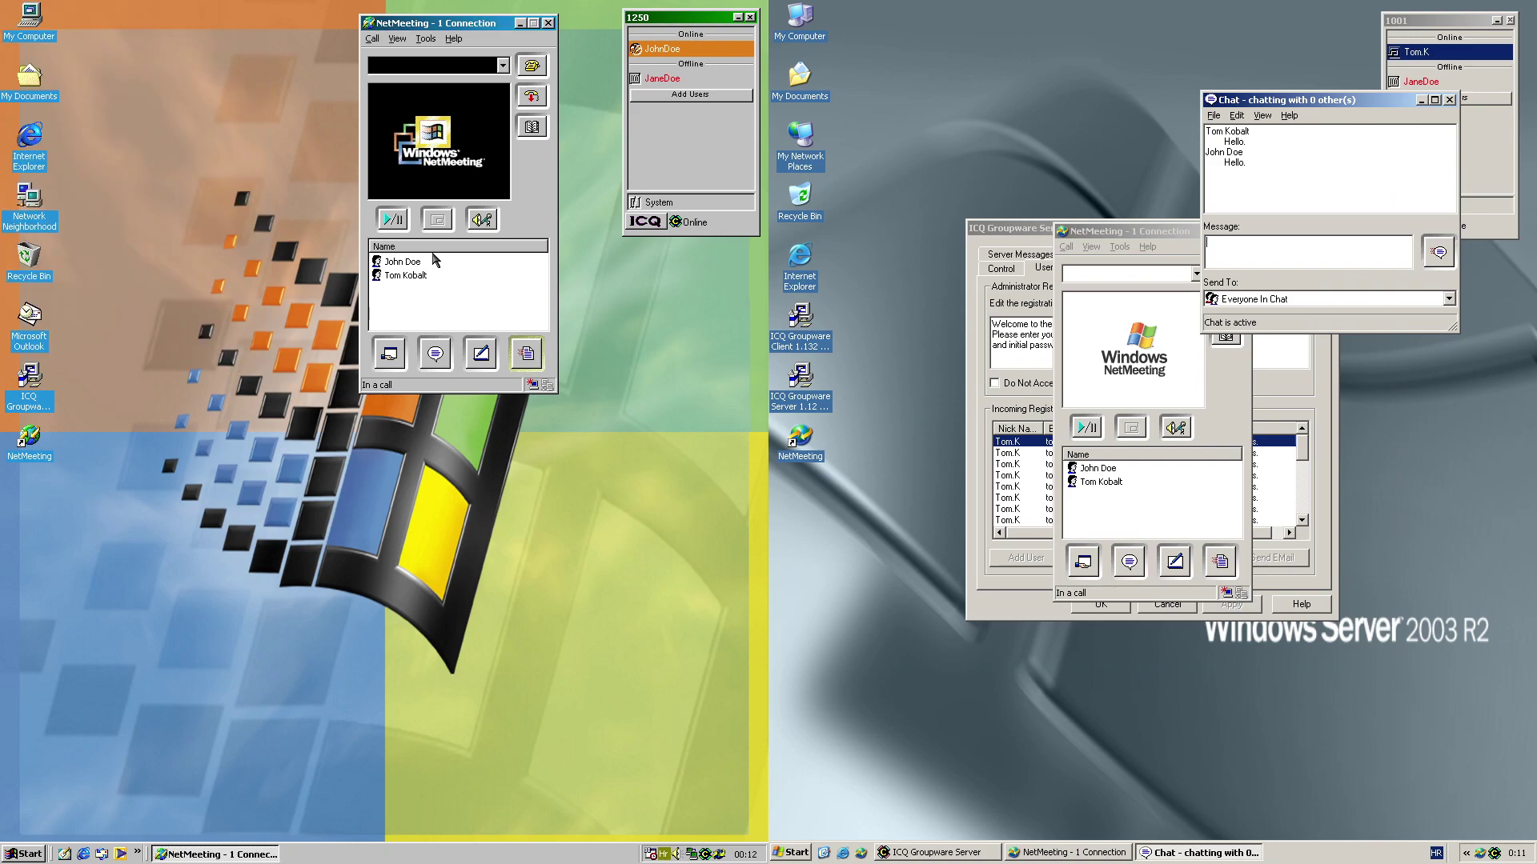
click(544, 95)
click(547, 23)
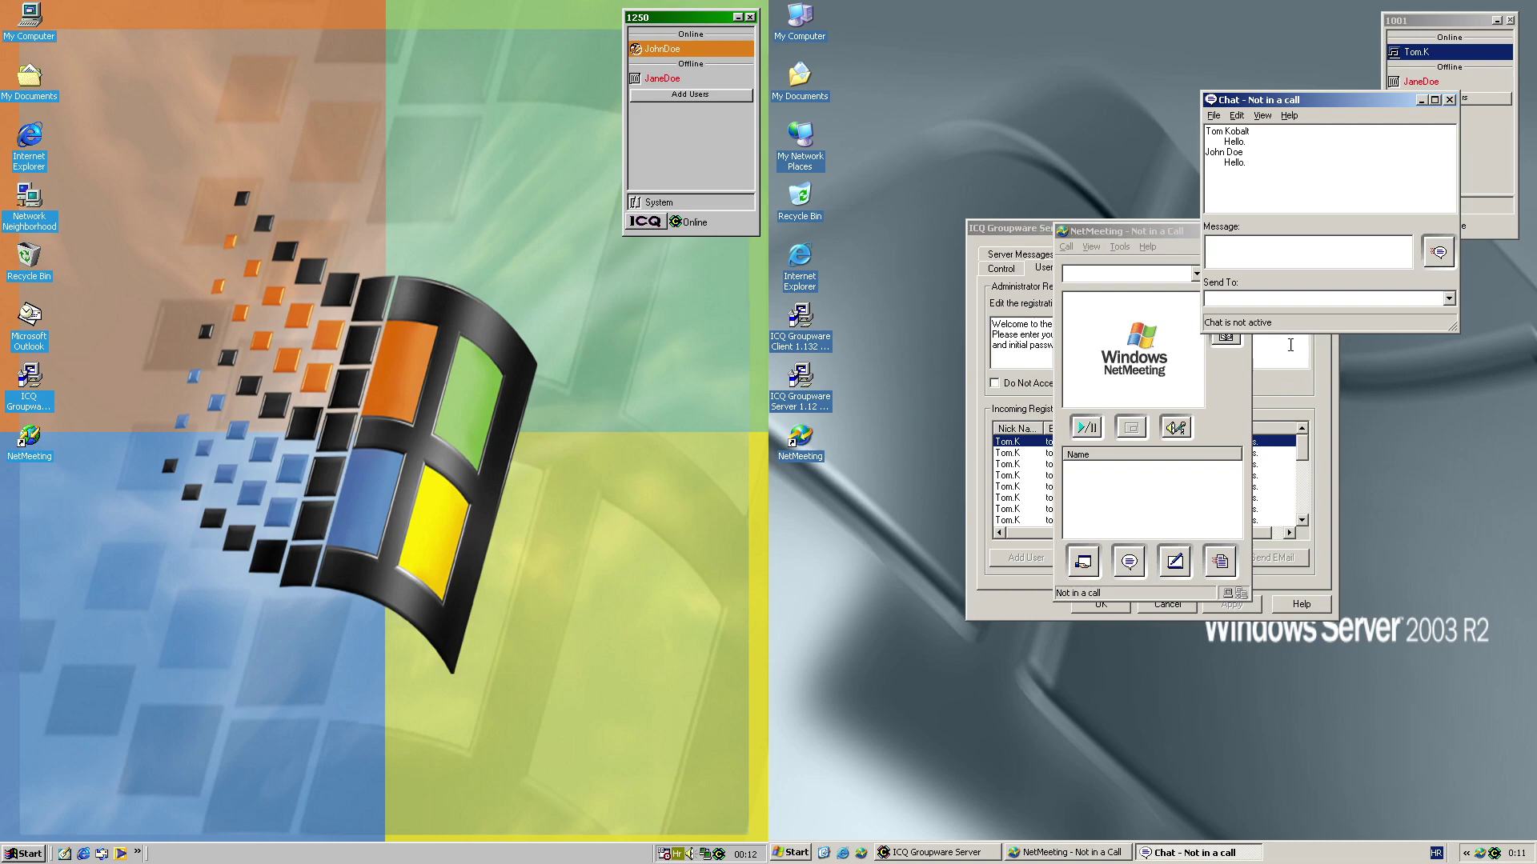
Discard the second machine's chat without saving and close its NetMeeting
click(1449, 101)
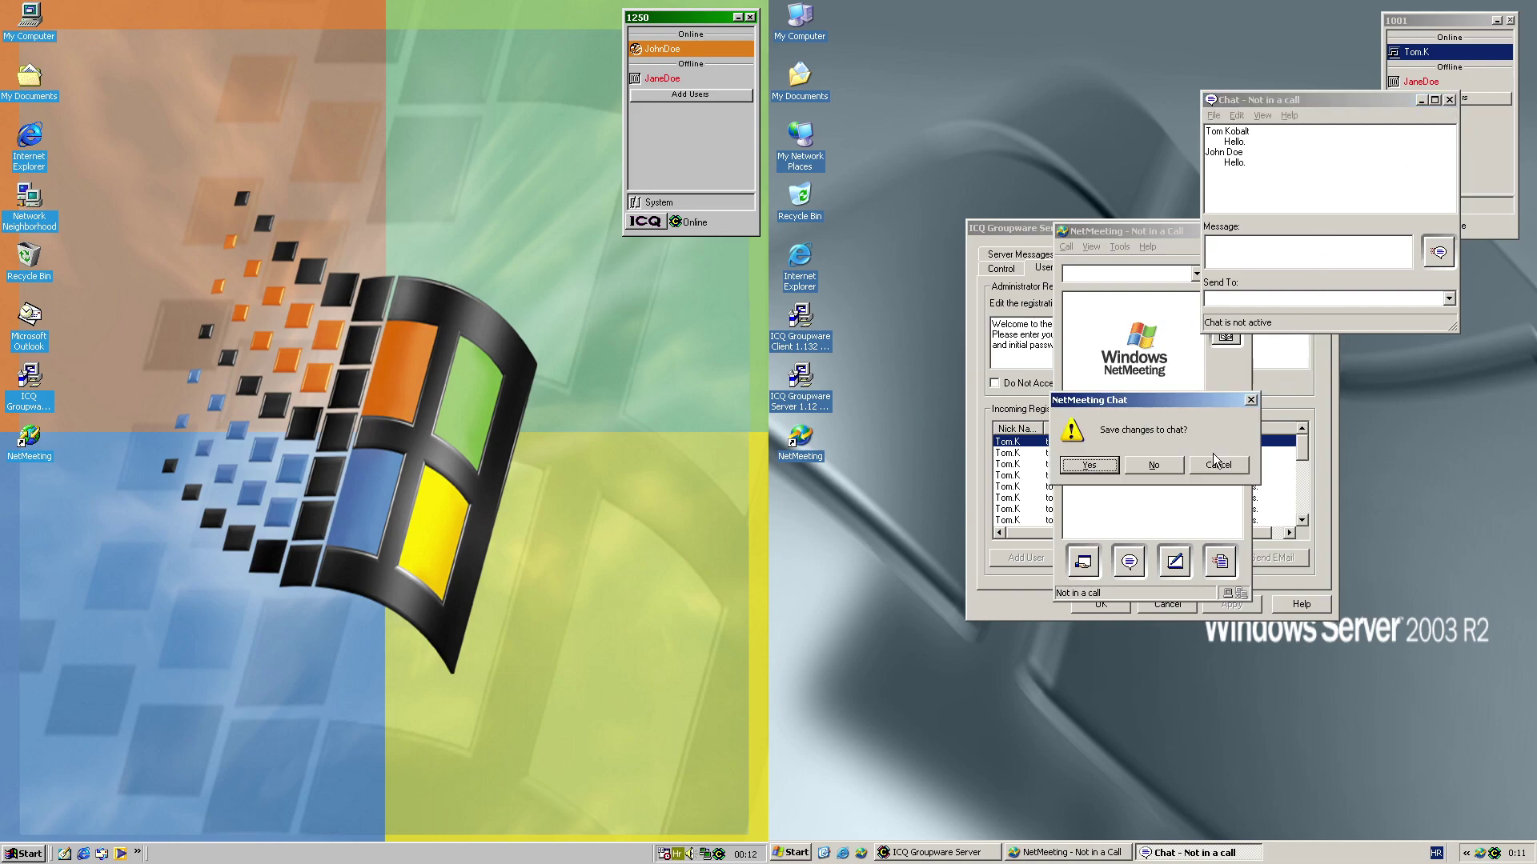
click(1154, 466)
click(1251, 234)
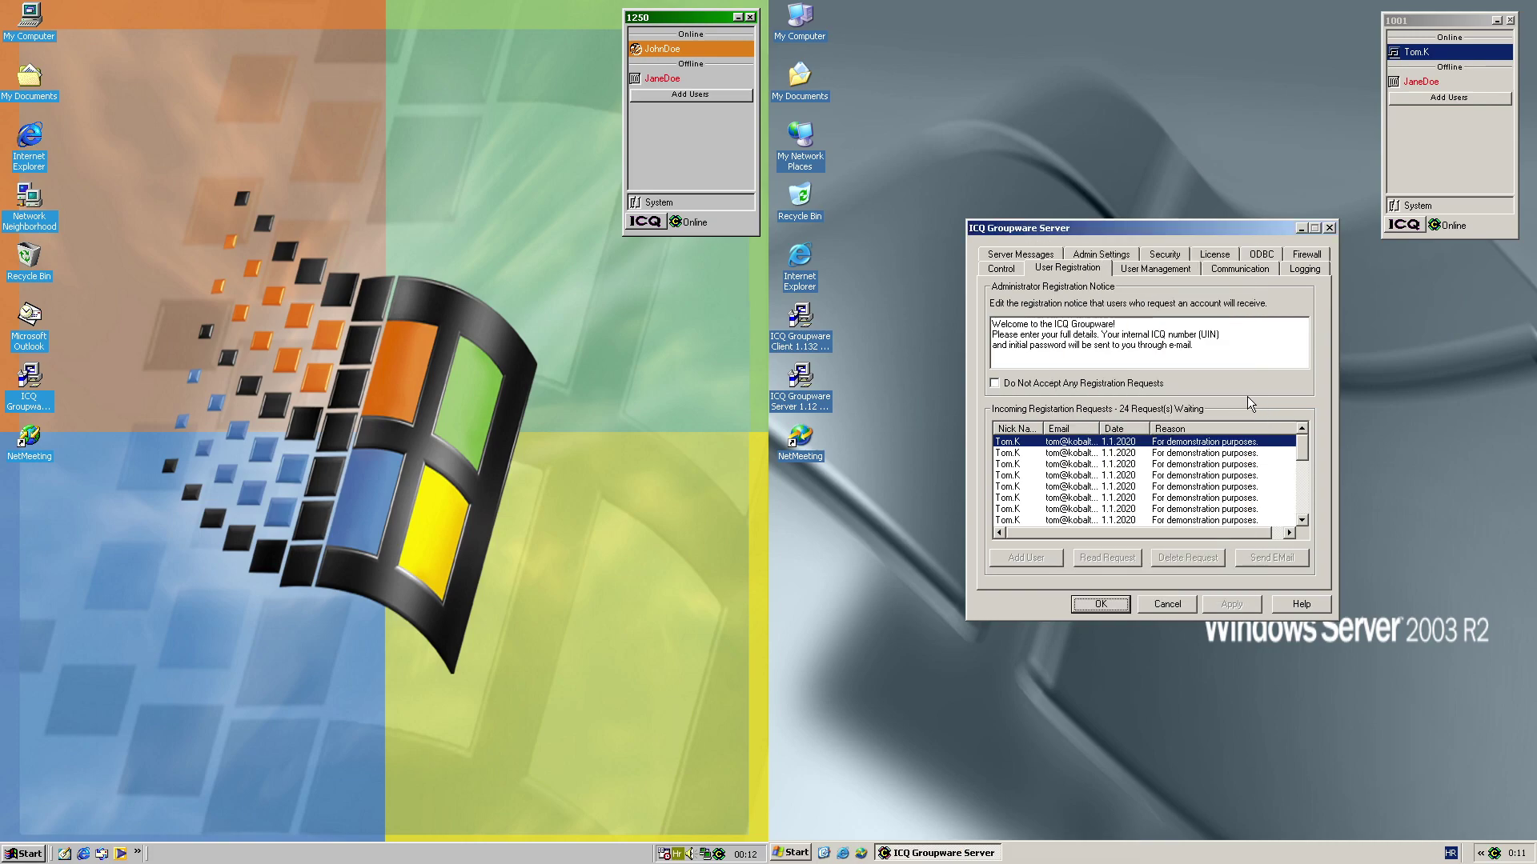
Check a contact's event options, then browse ICQ Owner Preferences to the E-Mail page and close it
click(1432, 150)
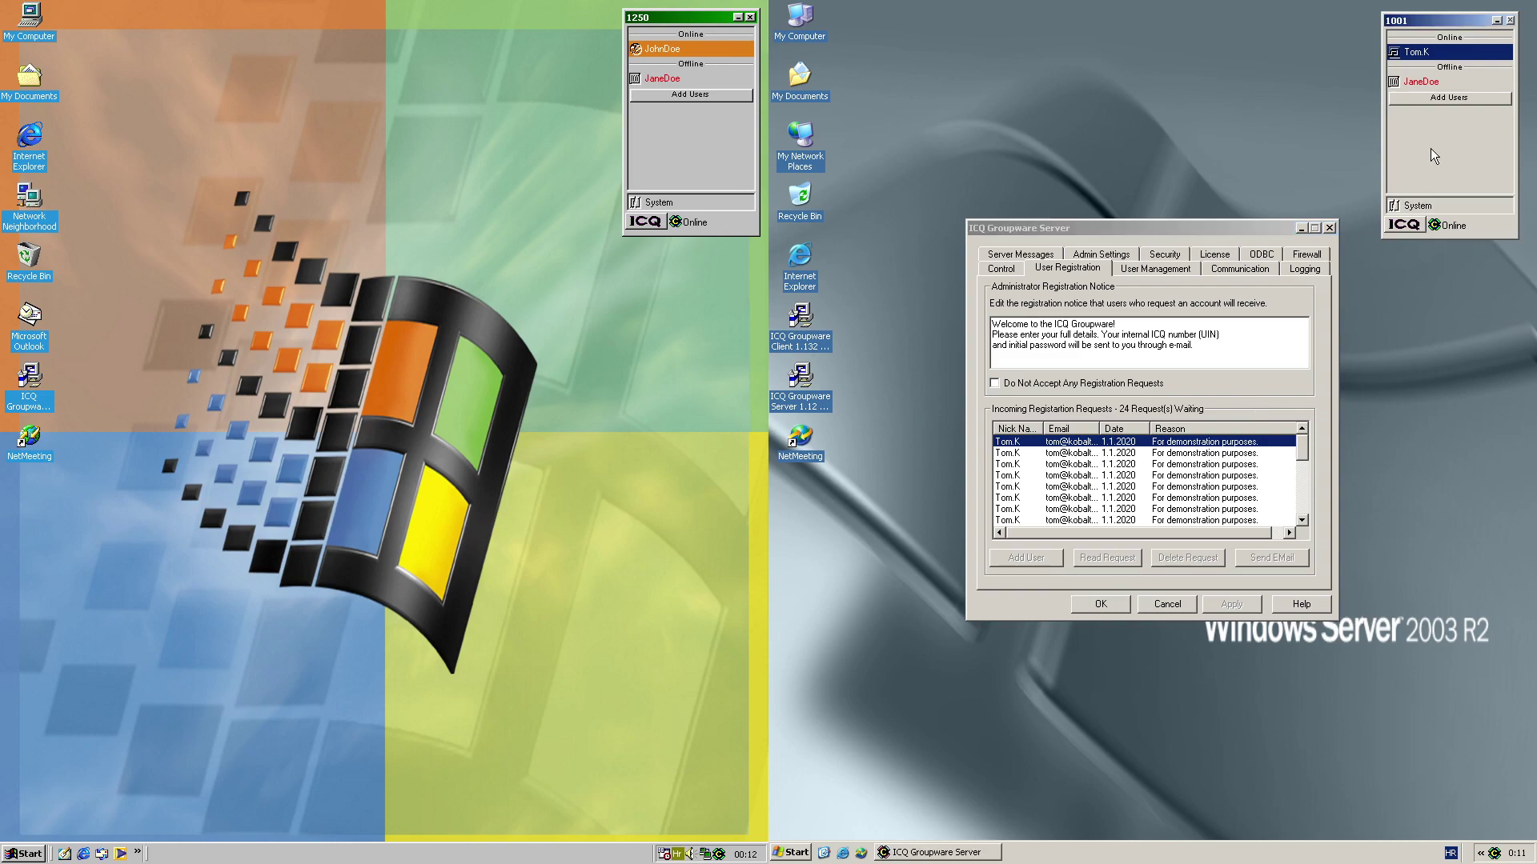
click(1436, 52)
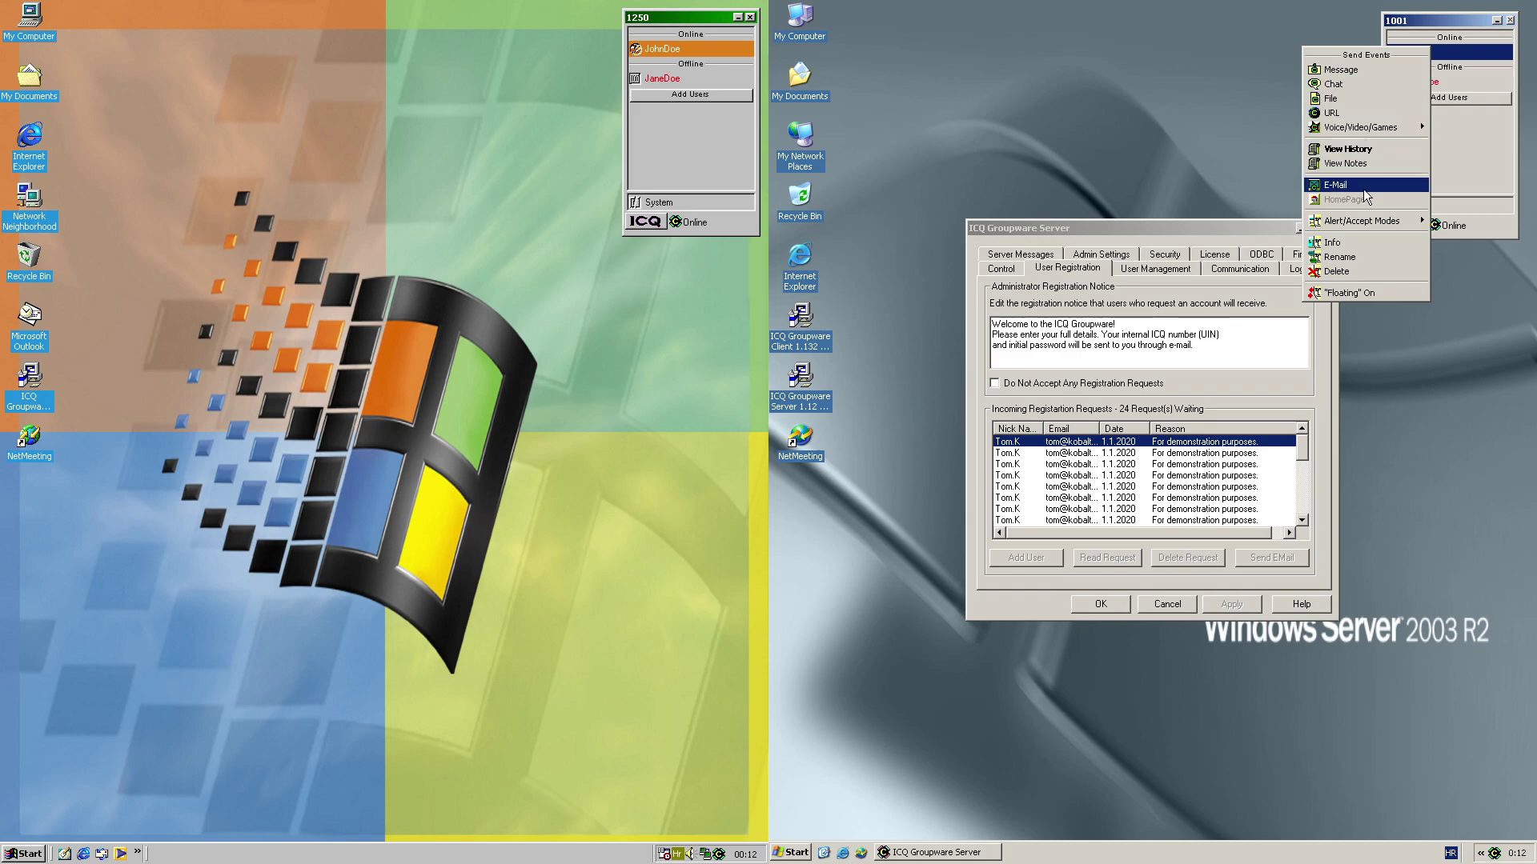
click(1521, 165)
click(1407, 226)
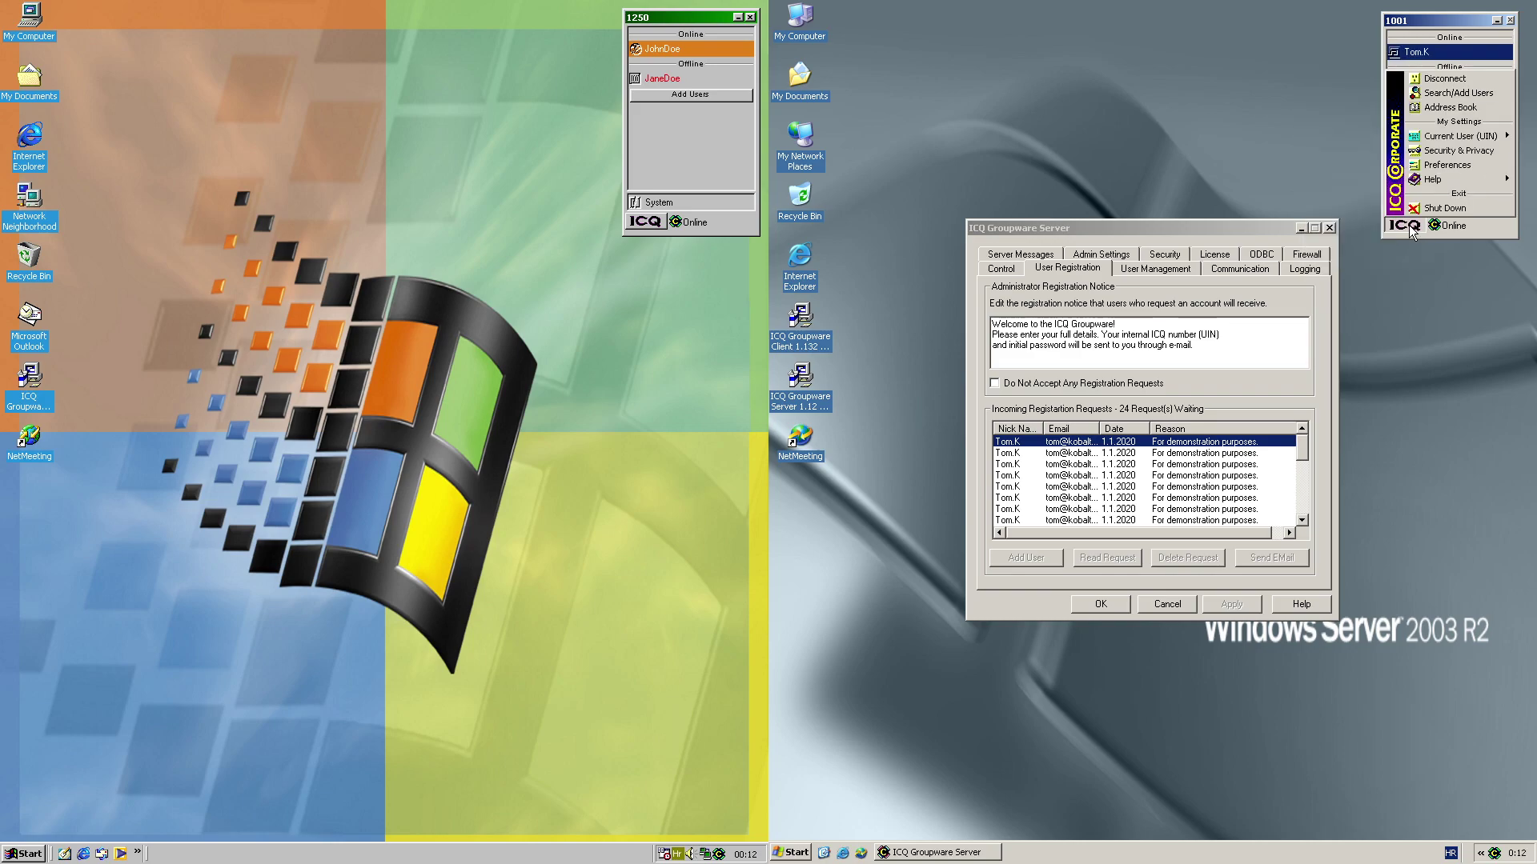
click(1423, 166)
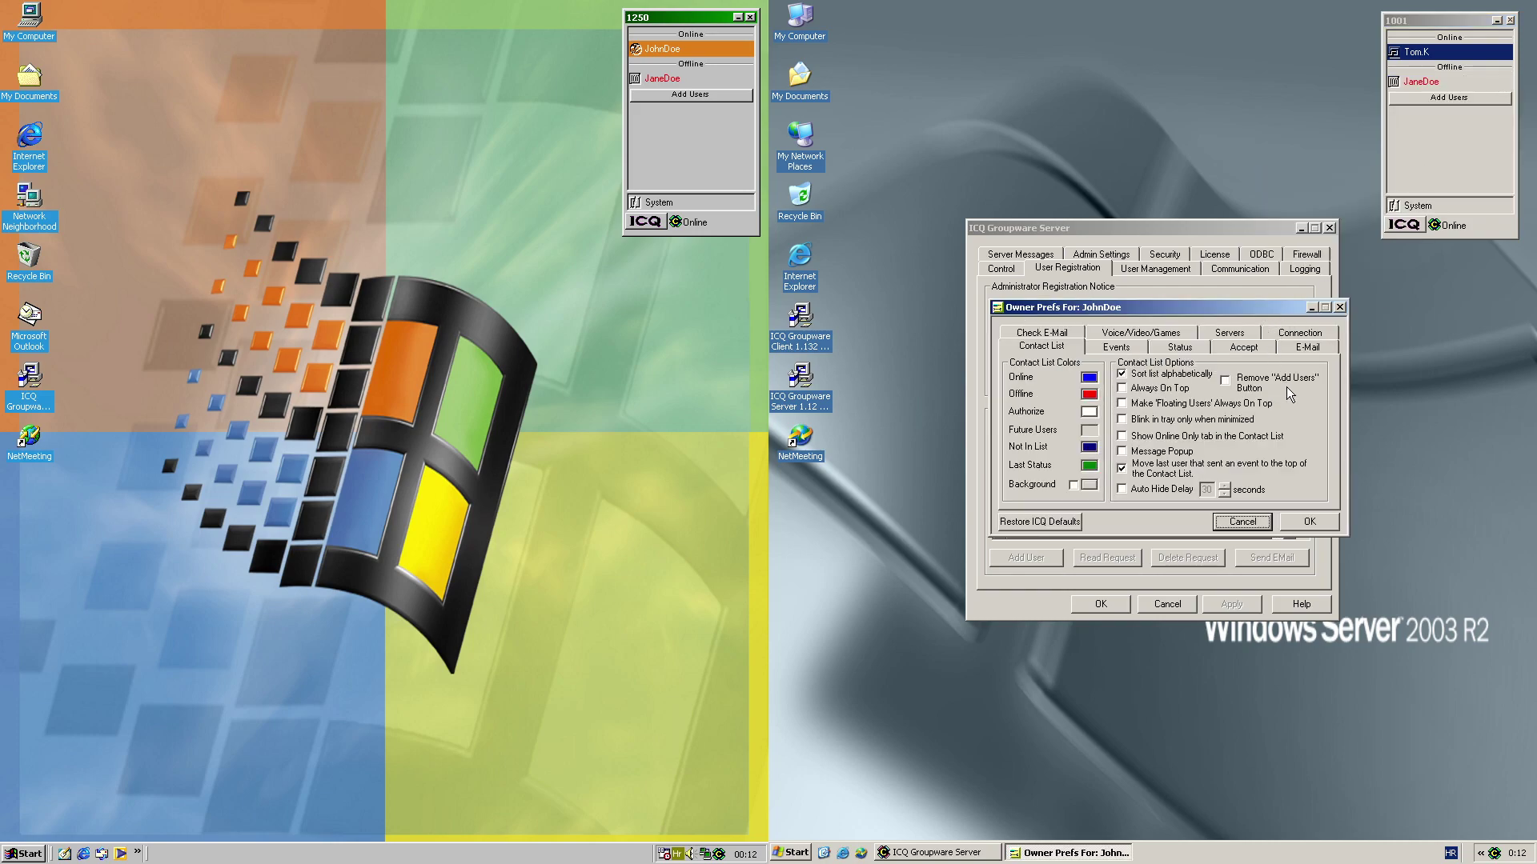
click(1121, 347)
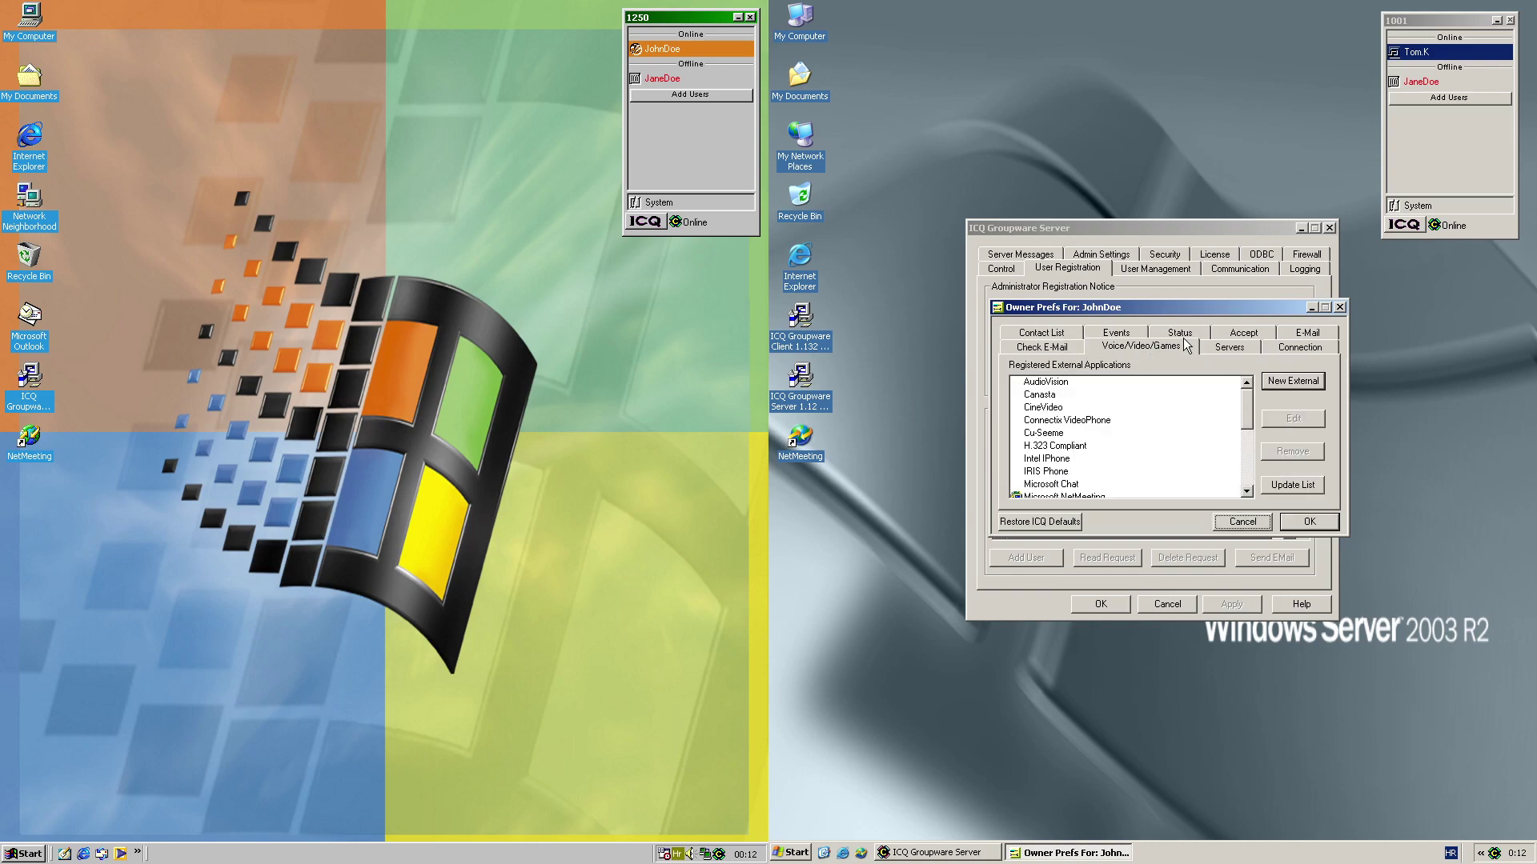
click(1243, 347)
click(1298, 349)
click(1285, 522)
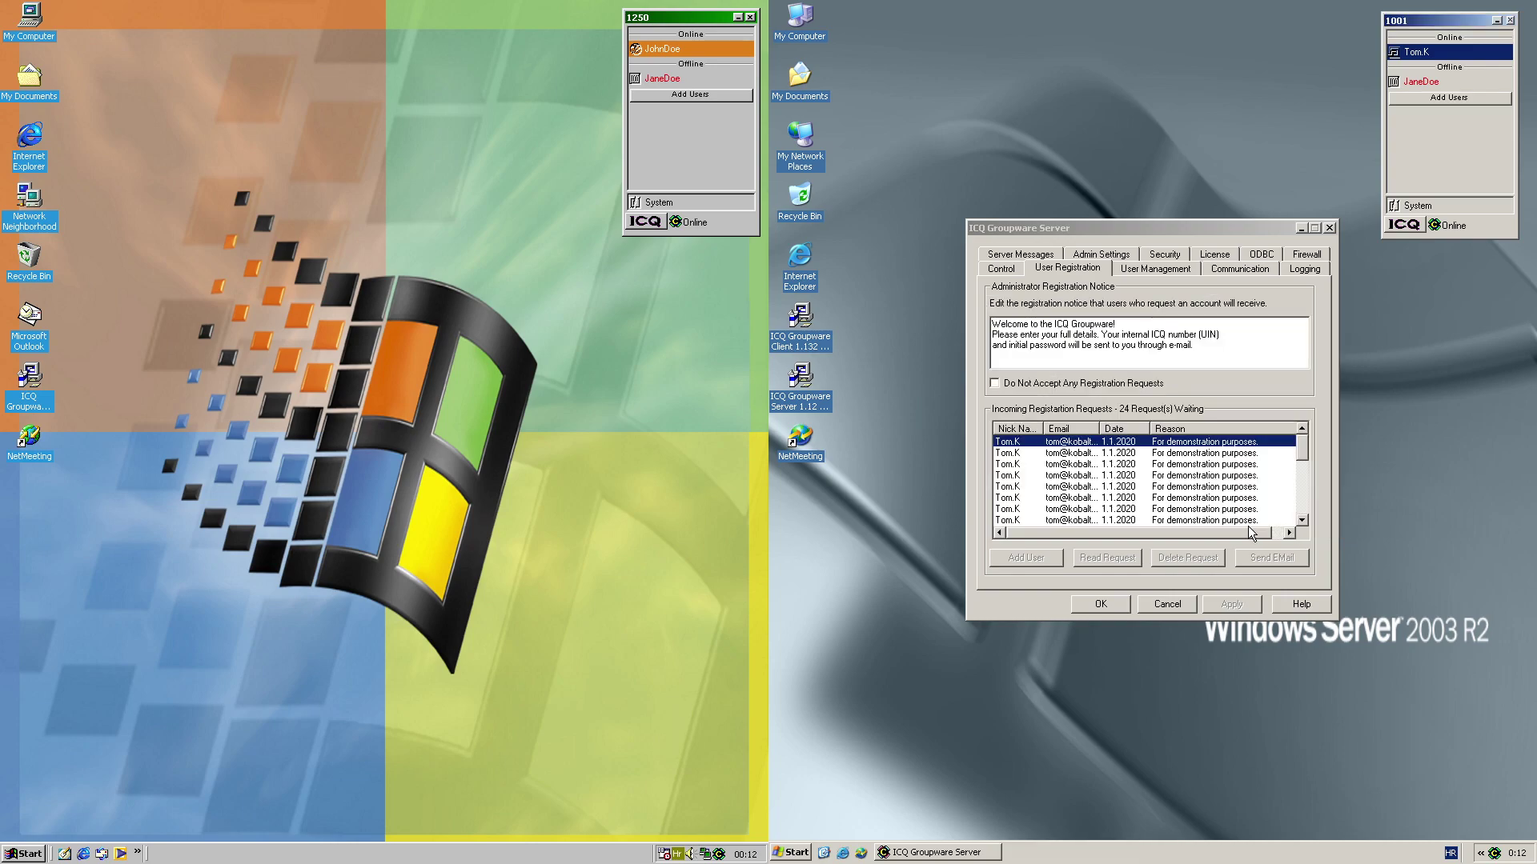